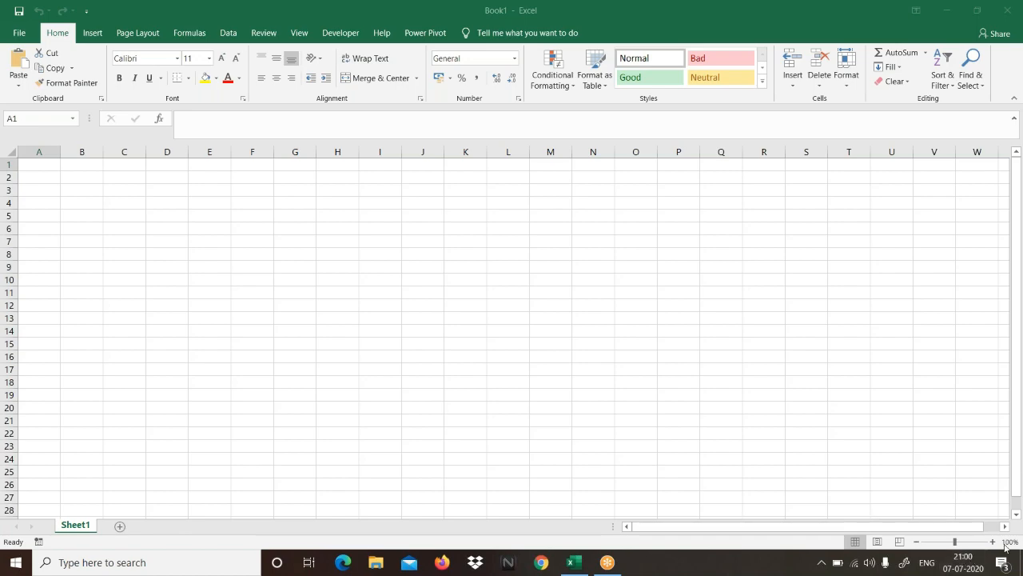
Step: Enlarge the worksheet view to 200% zoom
{"action": "left_click", "coordinate": [993, 542]}
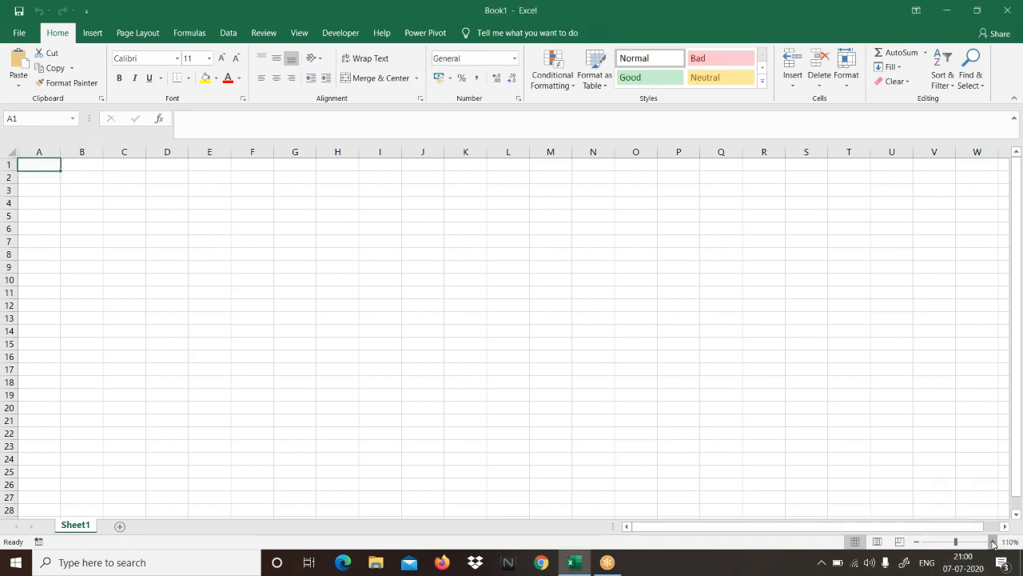
{"action": "left_click", "coordinate": [993, 542]}
{"action": "left_click", "coordinate": [993, 542]}
{"action": "left_click", "coordinate": [993, 542]}
{"action": "left_click", "coordinate": [993, 542]}
{"action": "left_click", "coordinate": [993, 542]}
{"action": "left_click", "coordinate": [993, 542]}
{"action": "left_click", "coordinate": [993, 542]}
{"action": "left_click", "coordinate": [993, 542]}
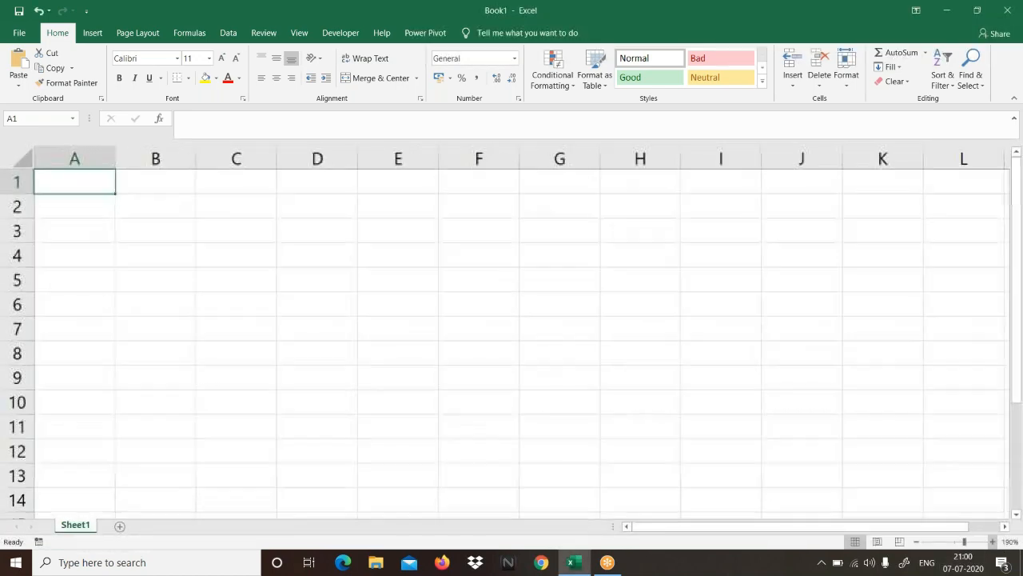
{"action": "left_click", "coordinate": [993, 542]}
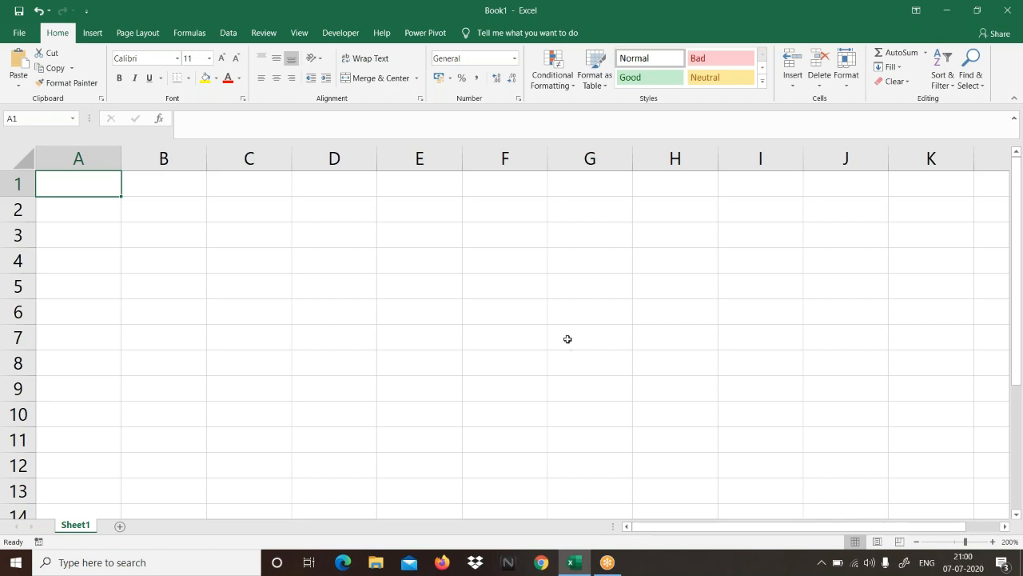
{"action": "left_click", "coordinate": [744, 17]}
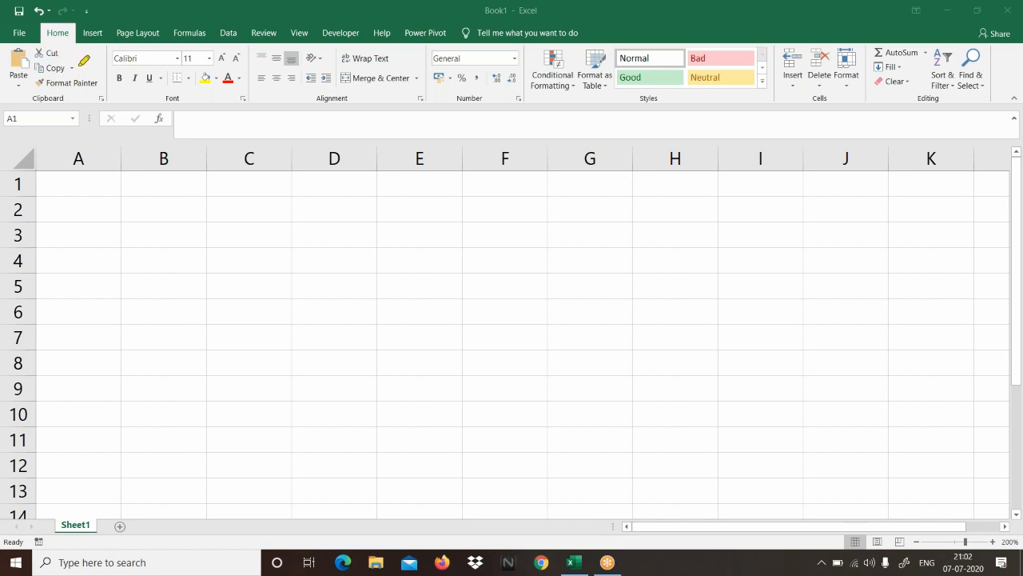
{"action": "mouse_move", "coordinate": [35, 37]}
{"action": "left_mouse_down"}
{"action": "mouse_move", "coordinate": [8, 63]}
{"action": "mouse_move", "coordinate": [64, 102]}
{"action": "mouse_move", "coordinate": [104, 69]}
{"action": "mouse_move", "coordinate": [82, 52]}
{"action": "left_mouse_up"}
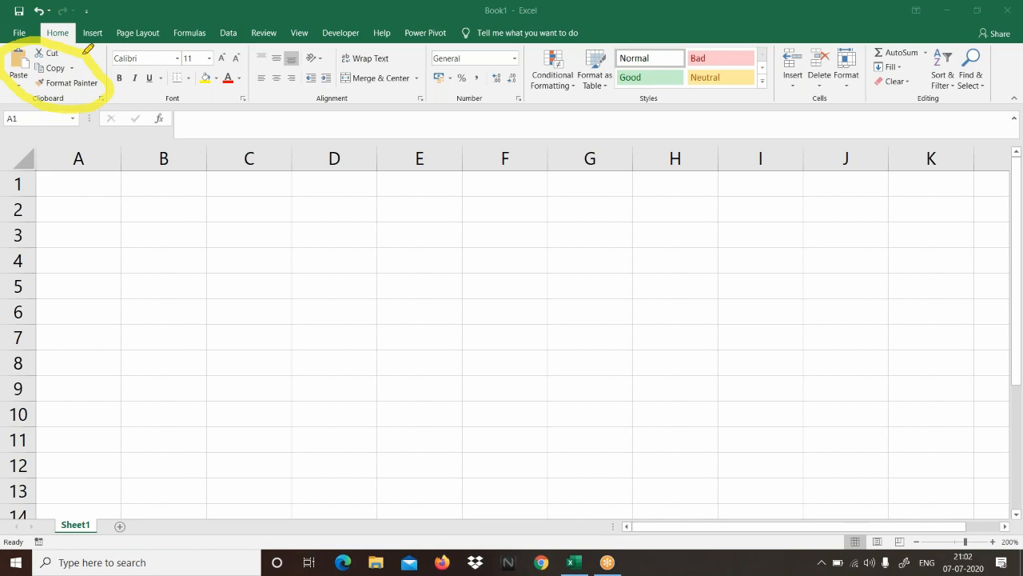
{"action": "mouse_move", "coordinate": [248, 44]}
{"action": "left_mouse_down"}
{"action": "mouse_move", "coordinate": [238, 34]}
{"action": "mouse_move", "coordinate": [108, 45]}
{"action": "mouse_move", "coordinate": [98, 82]}
{"action": "mouse_move", "coordinate": [176, 120]}
{"action": "mouse_move", "coordinate": [257, 72]}
{"action": "mouse_move", "coordinate": [245, 37]}
{"action": "left_mouse_up"}
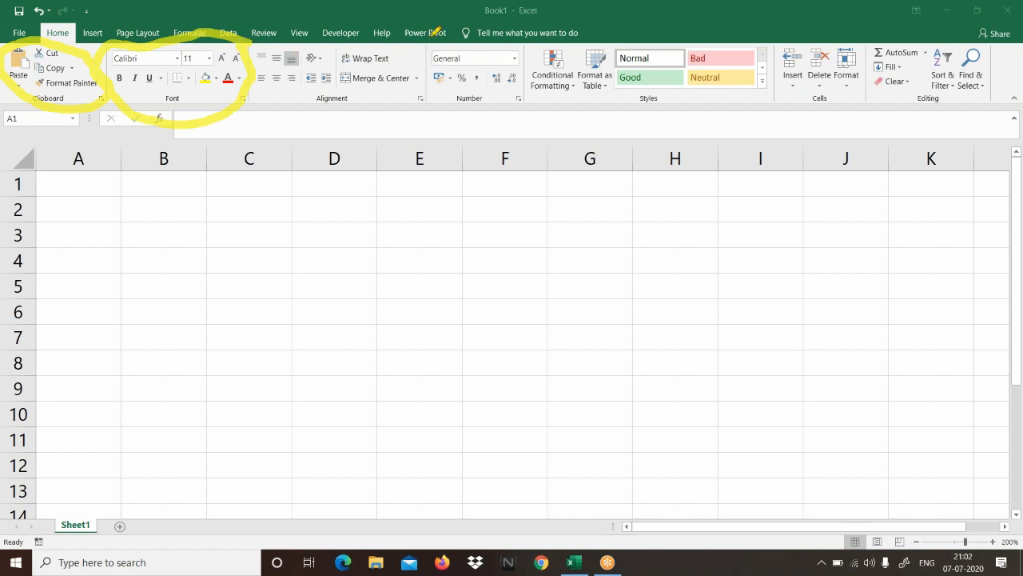
{"action": "mouse_move", "coordinate": [444, 33]}
{"action": "left_mouse_down"}
{"action": "mouse_move", "coordinate": [345, 26]}
{"action": "mouse_move", "coordinate": [241, 48]}
{"action": "mouse_move", "coordinate": [285, 110]}
{"action": "mouse_move", "coordinate": [364, 105]}
{"action": "mouse_move", "coordinate": [428, 57]}
{"action": "mouse_move", "coordinate": [424, 34]}
{"action": "left_mouse_up"}
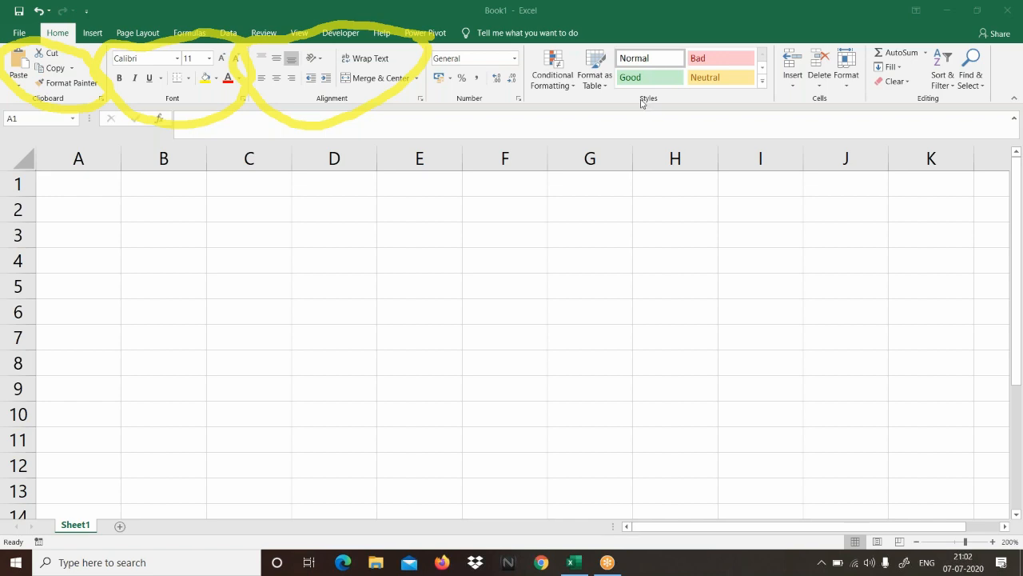
{"action": "key", "text": "Escape"}
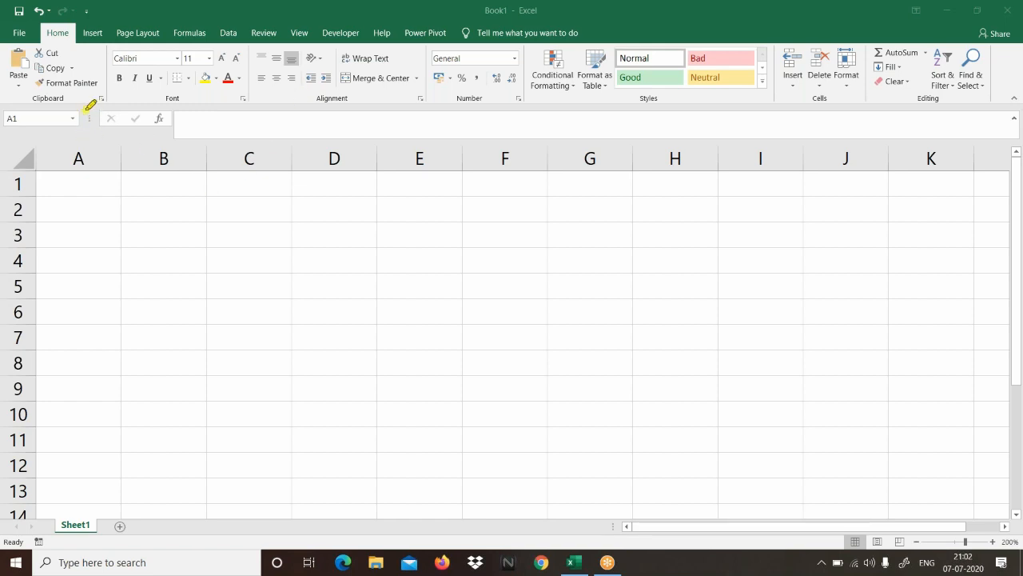
{"action": "mouse_move", "coordinate": [88, 102]}
{"action": "left_mouse_down"}
{"action": "mouse_move", "coordinate": [34, 95]}
{"action": "mouse_move", "coordinate": [8, 109]}
{"action": "mouse_move", "coordinate": [29, 139]}
{"action": "mouse_move", "coordinate": [83, 124]}
{"action": "mouse_move", "coordinate": [89, 108]}
{"action": "left_mouse_up"}
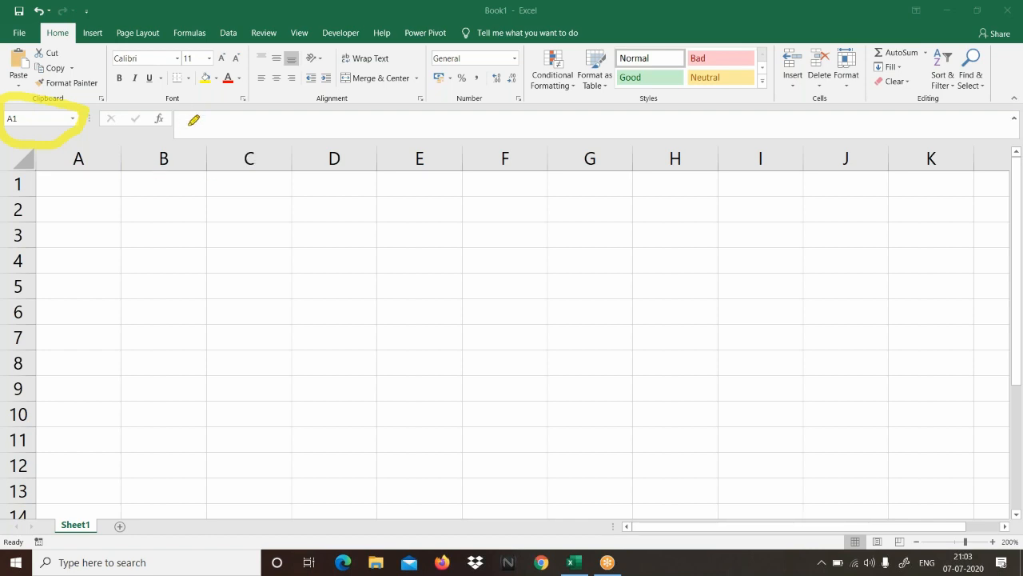
{"action": "left_click_drag", "start_coordinate": [186, 125], "coordinate": [306, 125]}
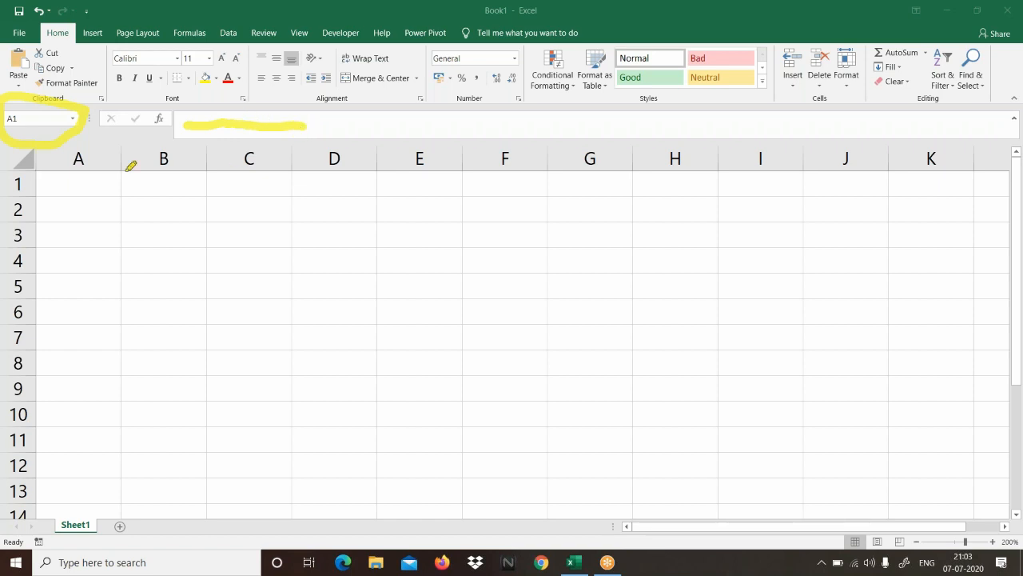
{"action": "left_click_drag", "start_coordinate": [62, 157], "coordinate": [512, 168]}
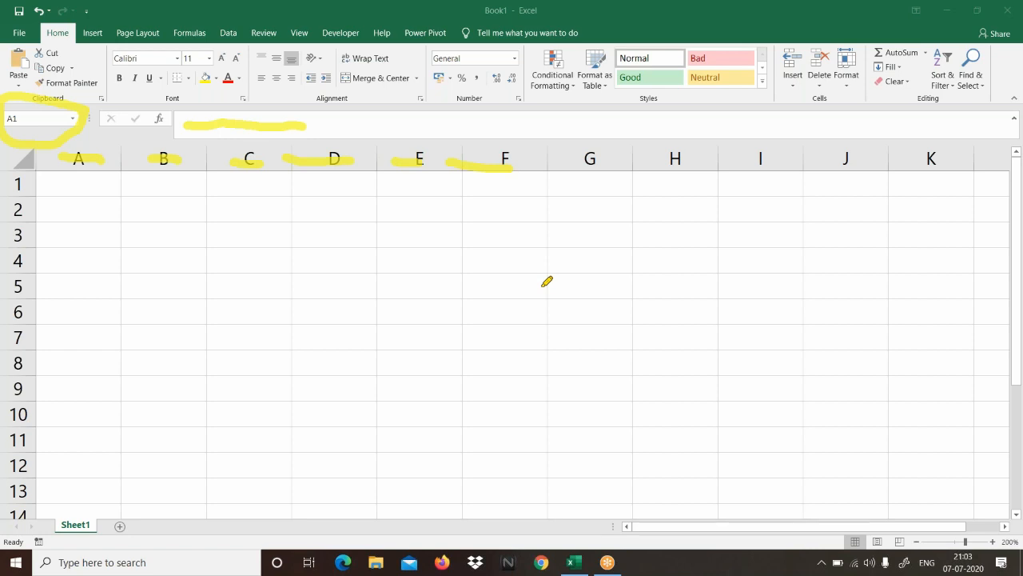
{"action": "left_click_drag", "start_coordinate": [34, 176], "coordinate": [35, 310]}
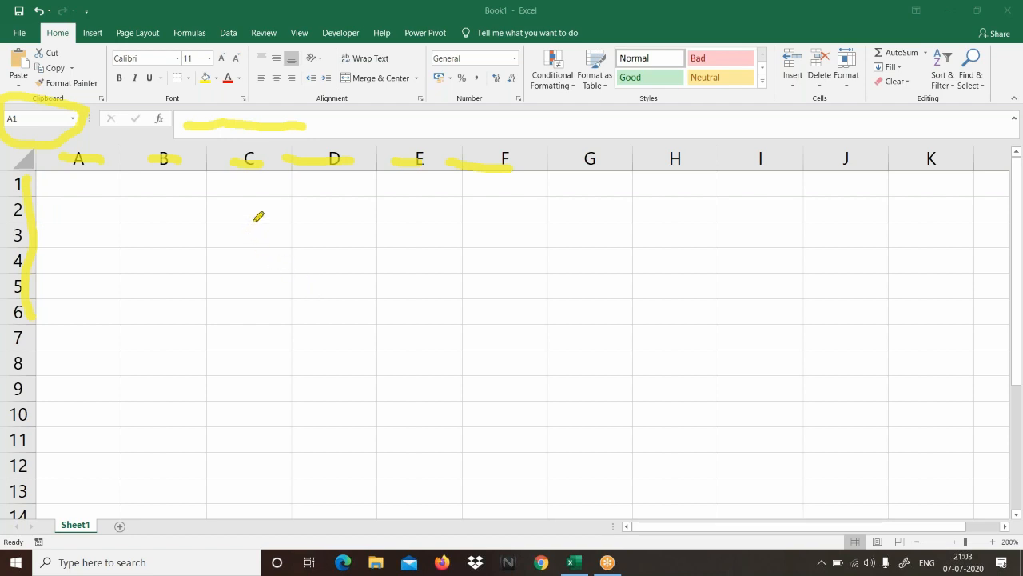
{"action": "left_click", "coordinate": [221, 203]}
{"action": "mouse_move", "coordinate": [233, 206]}
{"action": "left_mouse_down"}
{"action": "mouse_move", "coordinate": [270, 204]}
{"action": "mouse_move", "coordinate": [284, 231]}
{"action": "left_mouse_up"}
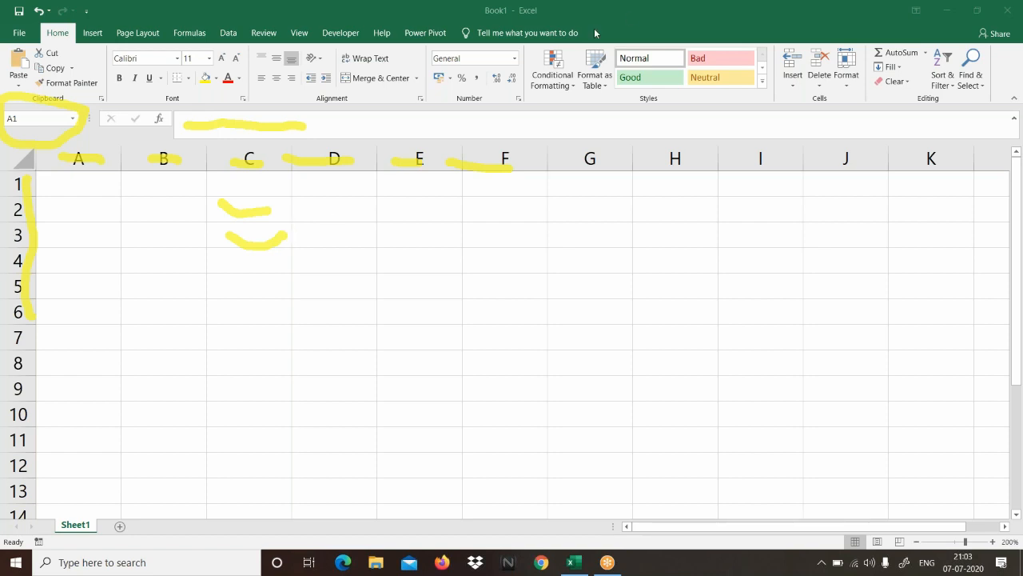
{"action": "left_click", "coordinate": [646, 99]}
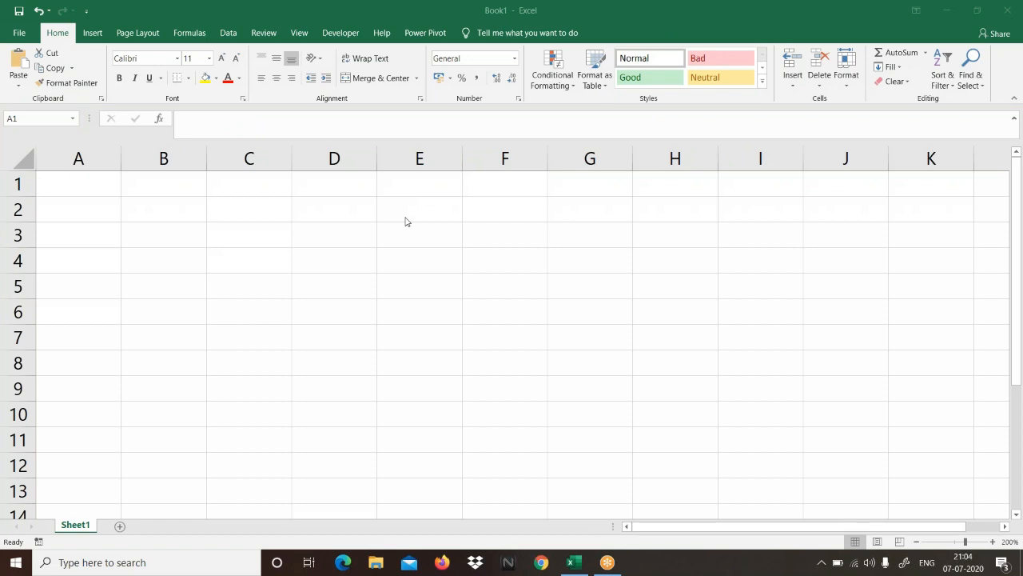
{"action": "left_click", "coordinate": [843, 568]}
{"action": "left_click", "coordinate": [729, 463]}
{"action": "left_click", "coordinate": [622, 486]}
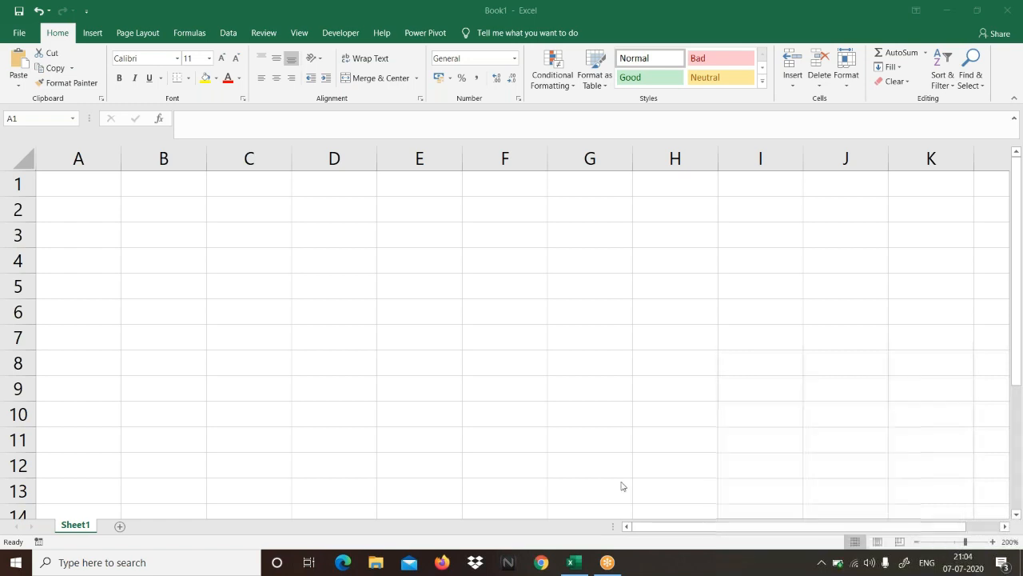
{"action": "left_click", "coordinate": [101, 184]}
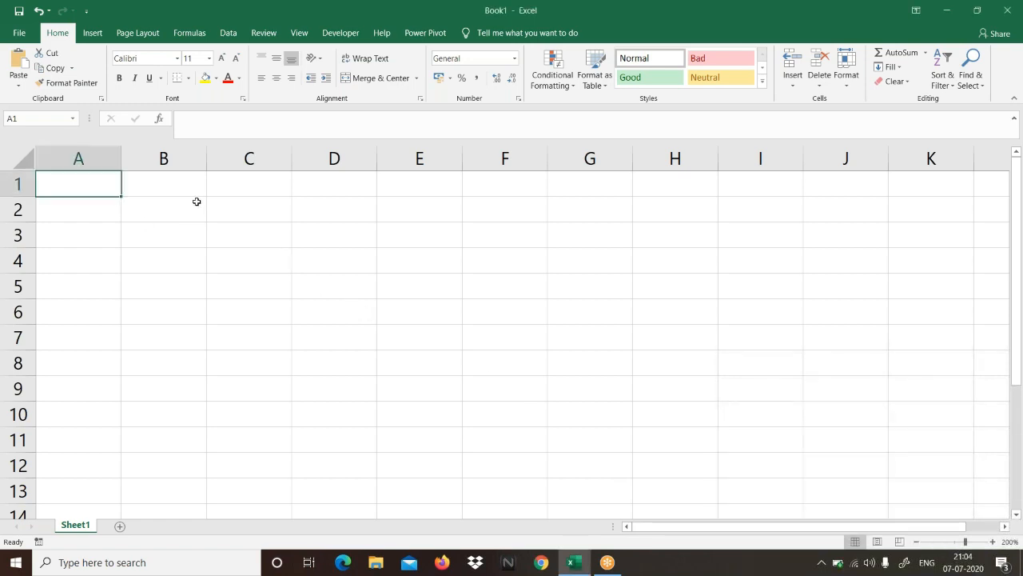
{"action": "left_click", "coordinate": [788, 38]}
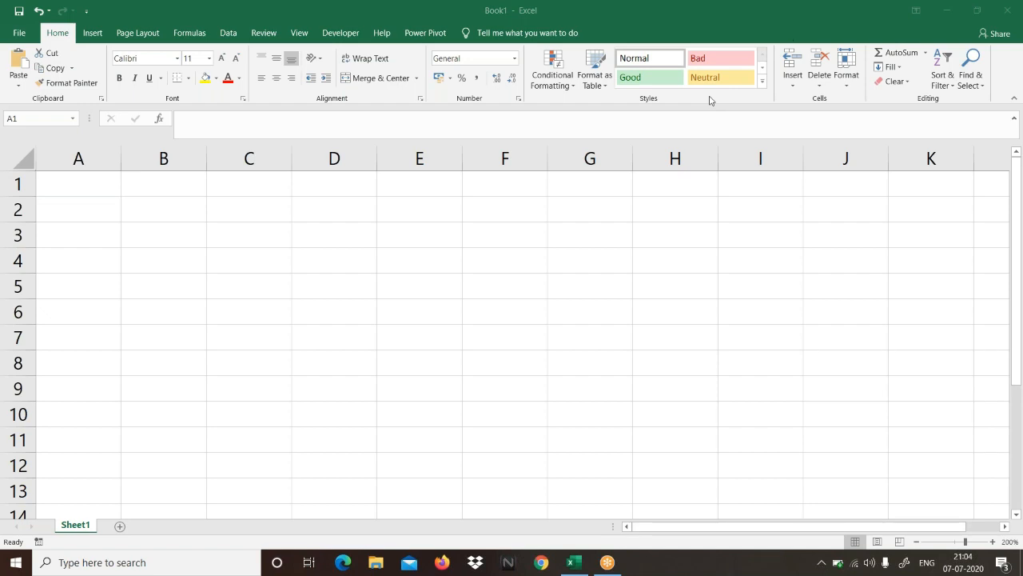
Step: Enter the column headings Name, Marks 1 and Marks 2 in cells A1 to C1
{"action": "left_click", "coordinate": [92, 185]}
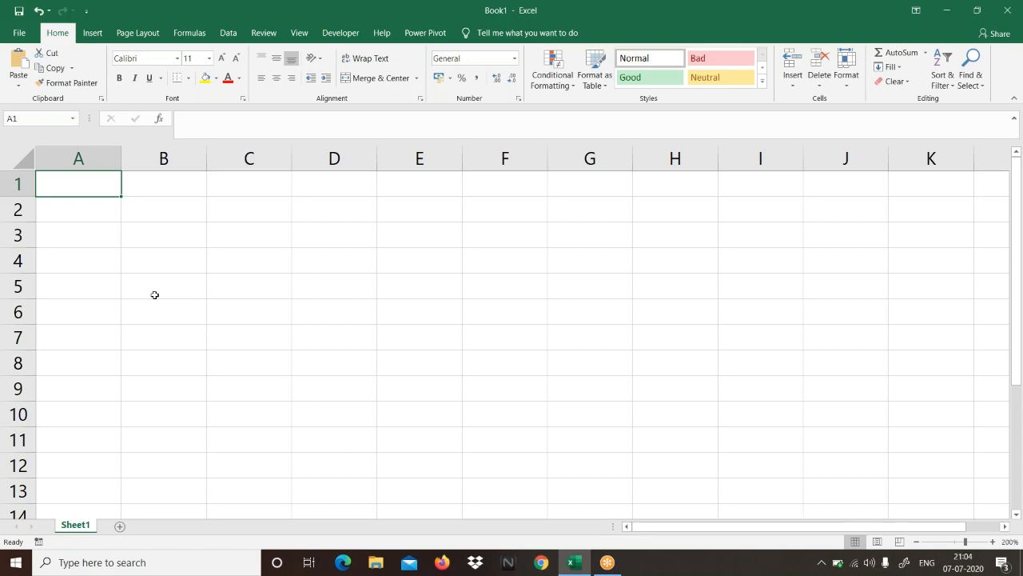
{"action": "type", "text": "Name"}
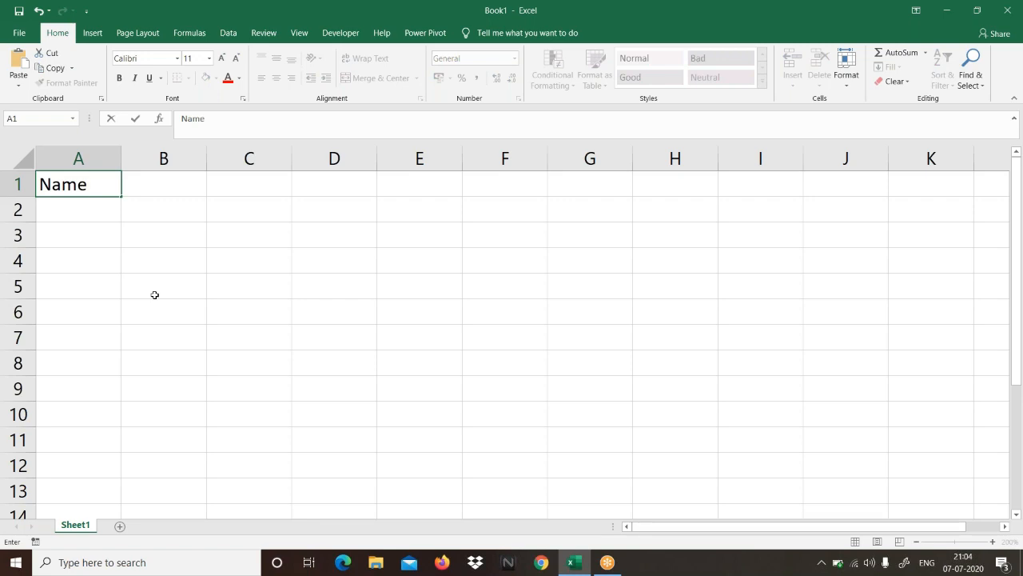
{"action": "key", "text": "Tab"}
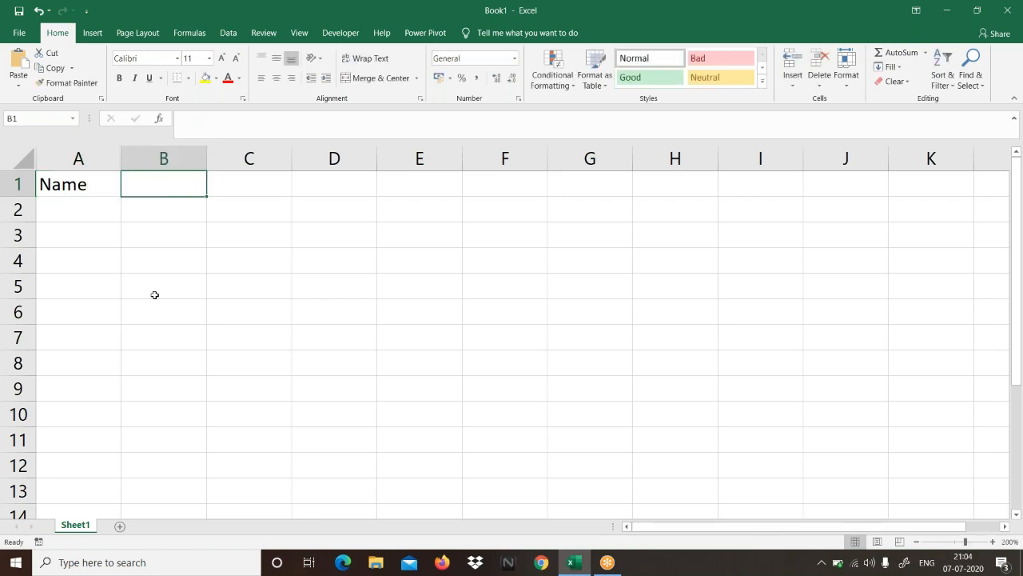
{"action": "type", "text": "Marks 1"}
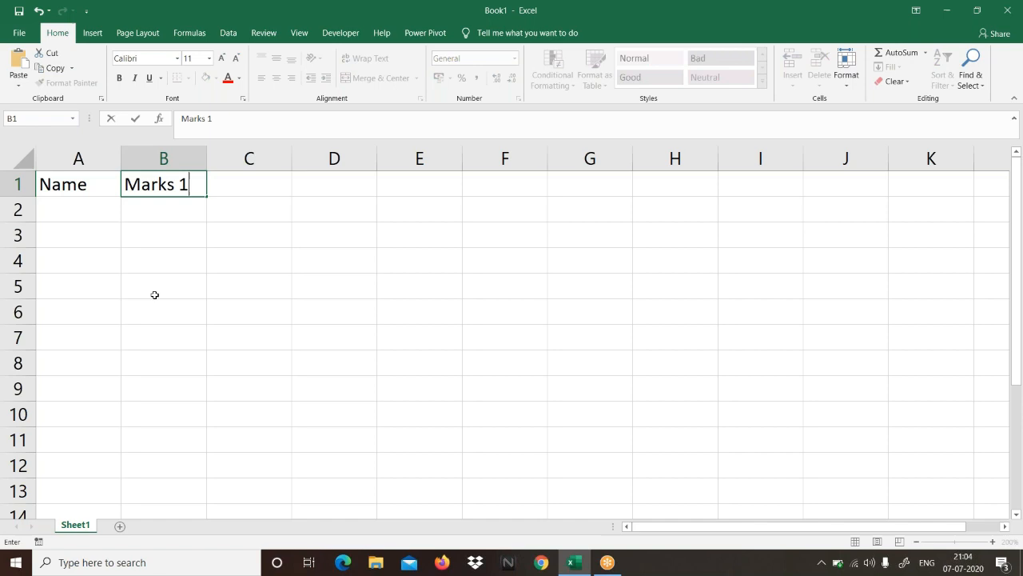
{"action": "key", "text": "Tab"}
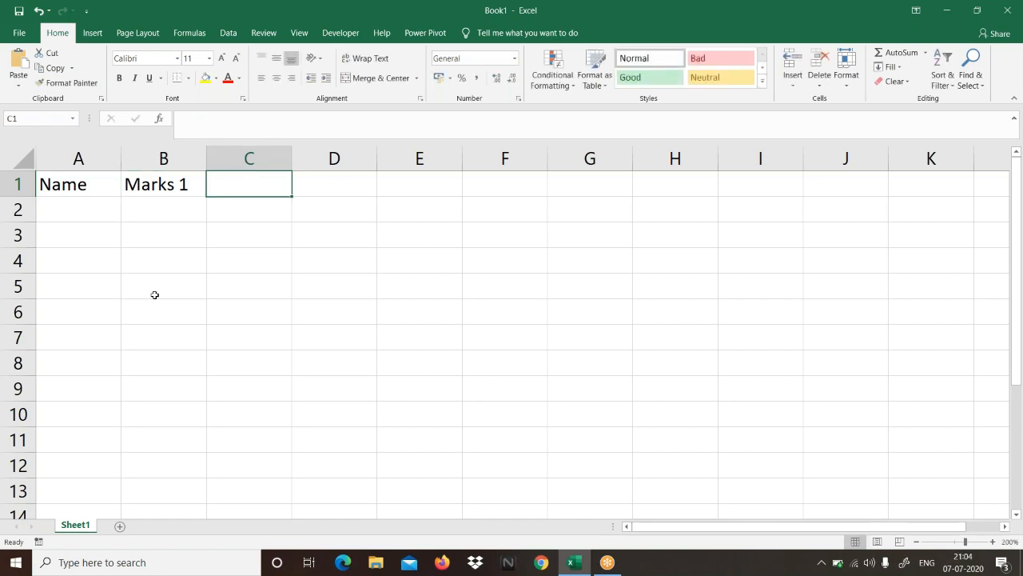
{"action": "type", "text": "Marks 2"}
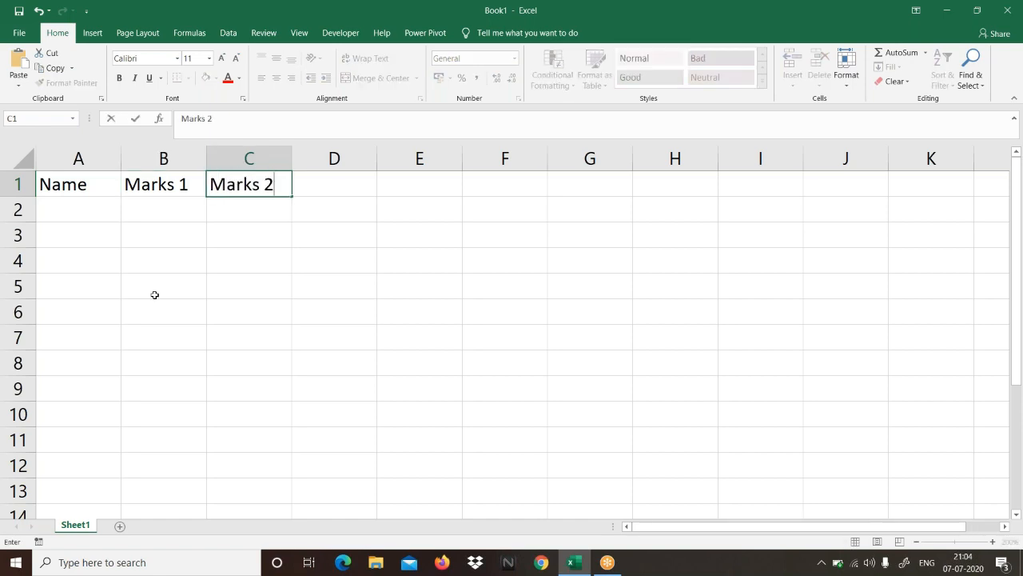
{"action": "key", "text": "Tab"}
Step: Continue the heading row with Marks 3, Marks 4 and Marks 5 in cells D1 to F1
{"action": "type", "text": "Marks 2"}
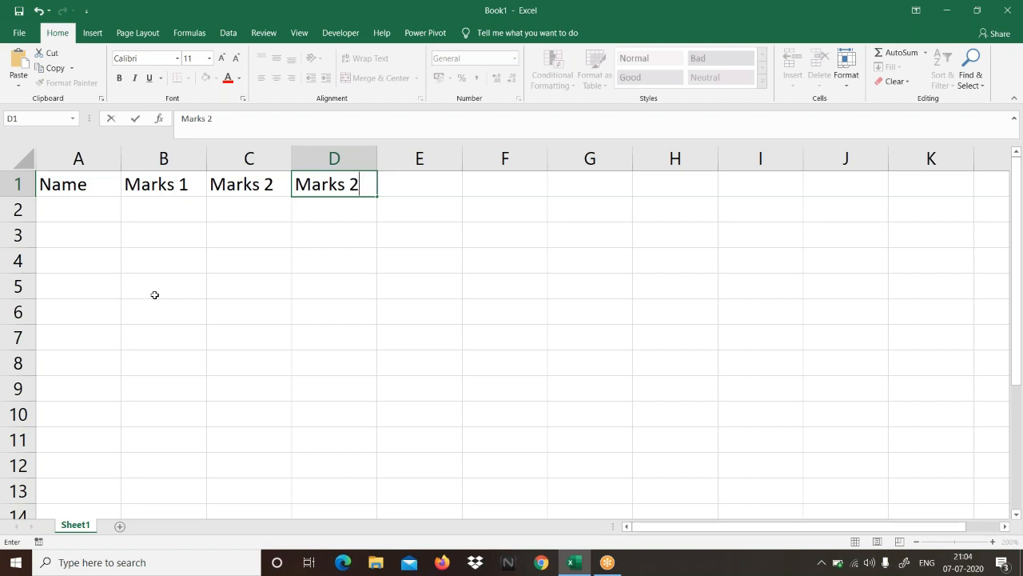
{"action": "key", "text": "BackSpace"}
{"action": "type", "text": "3"}
{"action": "key", "text": "Tab"}
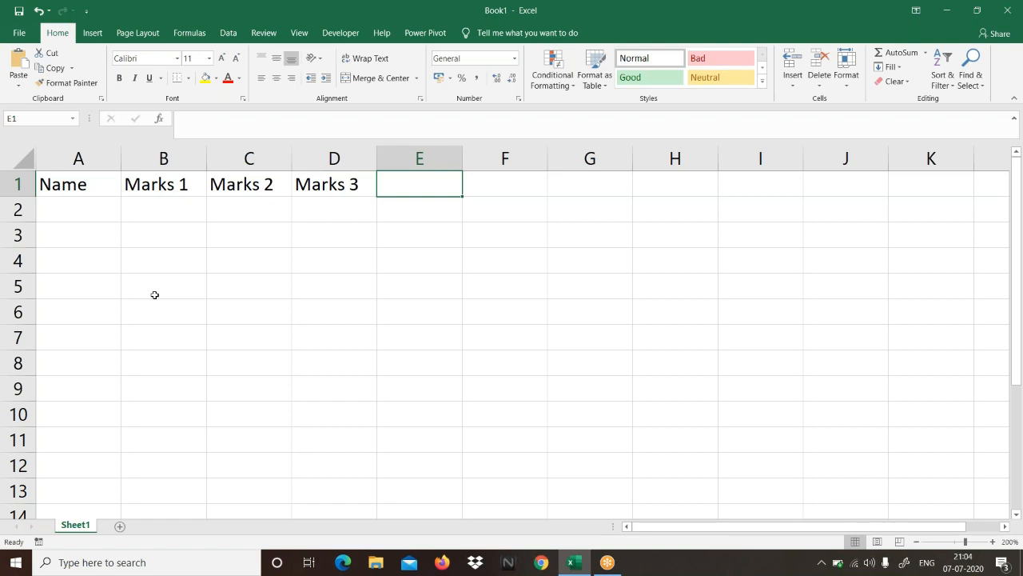
{"action": "type", "text": "Marks 4"}
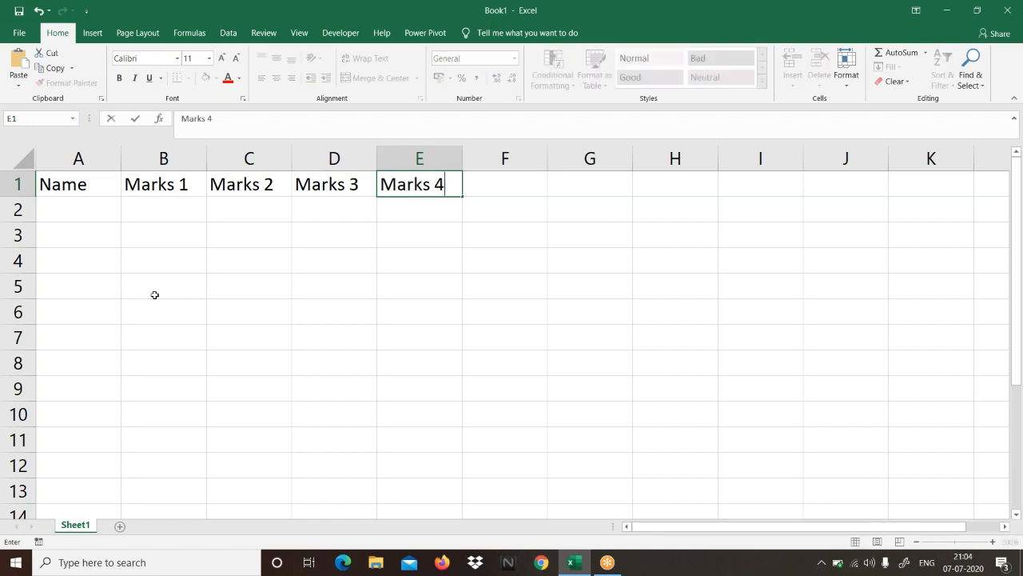
{"action": "key", "text": "Tab"}
{"action": "type", "text": "Marks "}
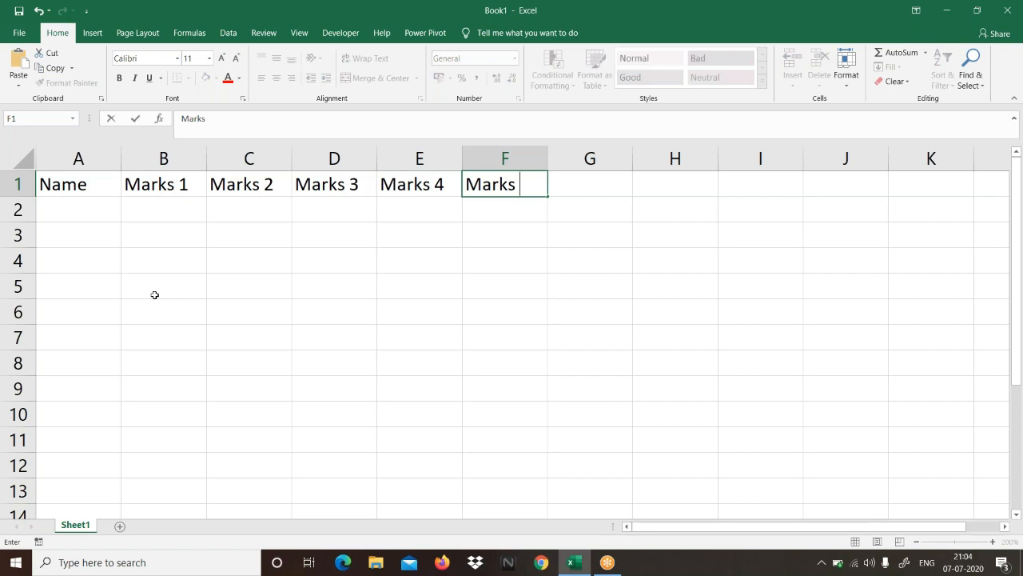
{"action": "type", "text": "5"}
{"action": "key", "text": "Tab"}
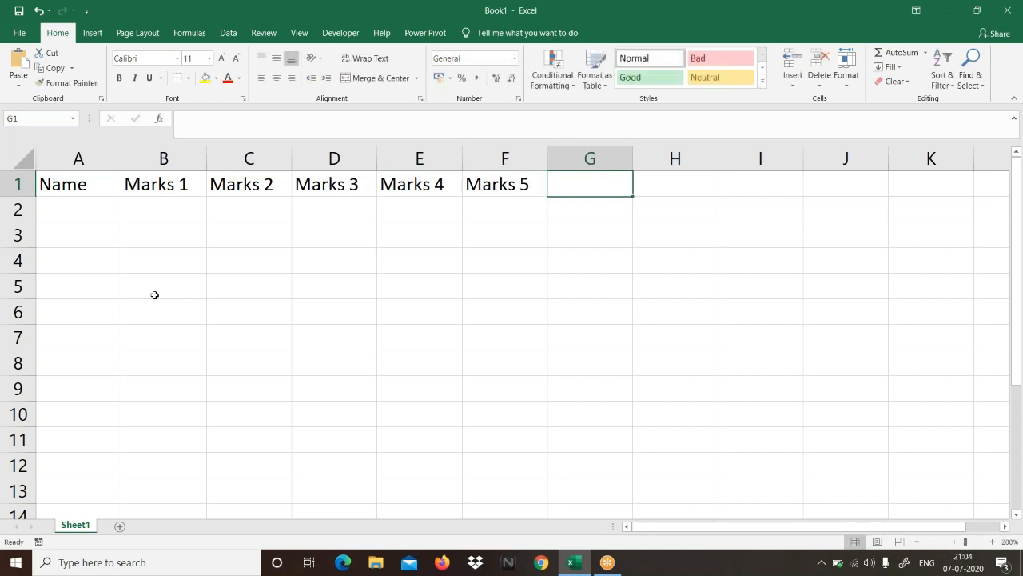
Step: Enter Mr. A and Mr. B in cells A2 and A3 below the Name heading
{"action": "left_click", "coordinate": [73, 187]}
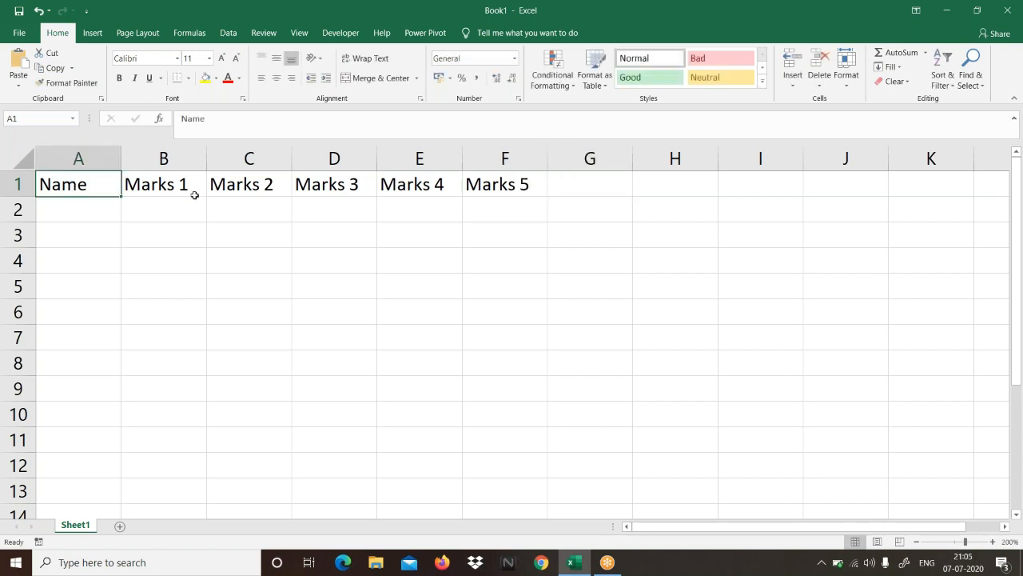
{"action": "left_click", "coordinate": [195, 193]}
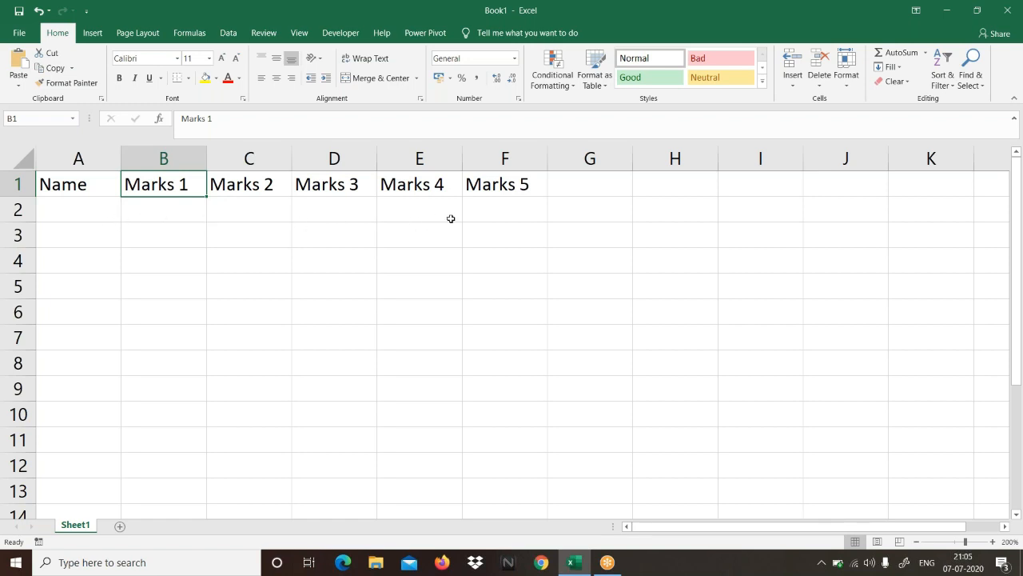
{"action": "left_click", "coordinate": [99, 213]}
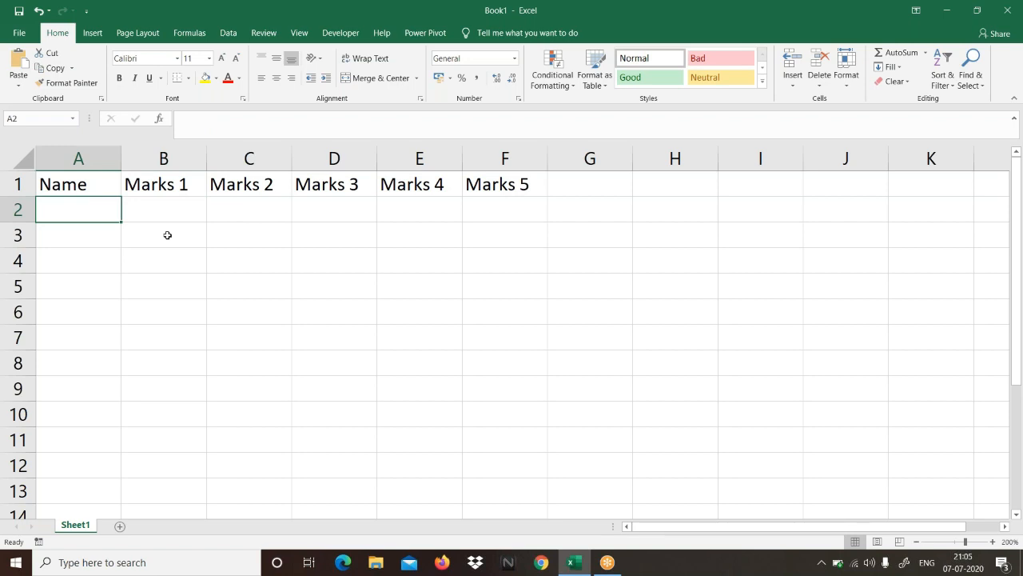
{"action": "type", "text": "Mr. A"}
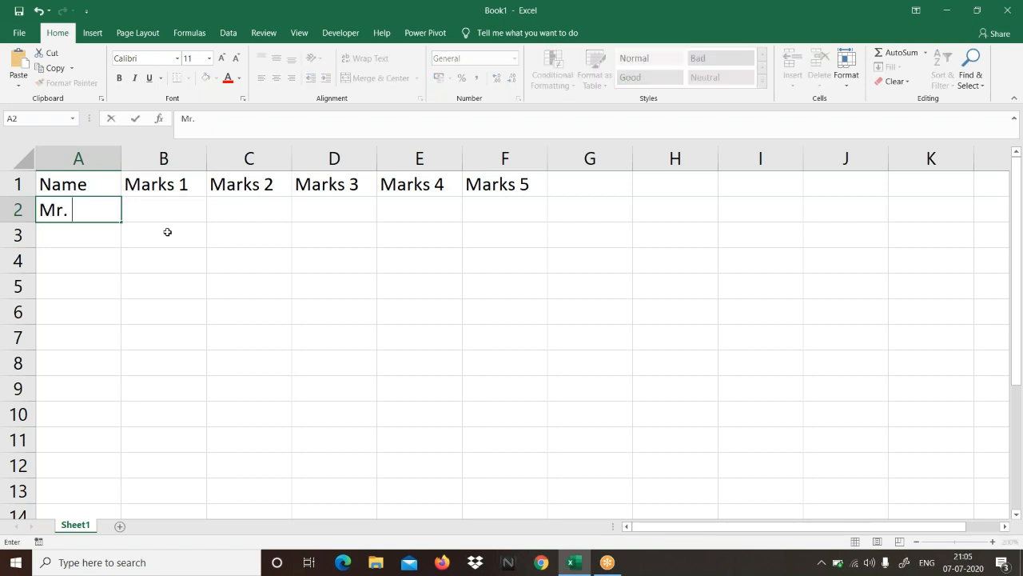
{"action": "key", "text": "Return"}
{"action": "type", "text": "Mr. B"}
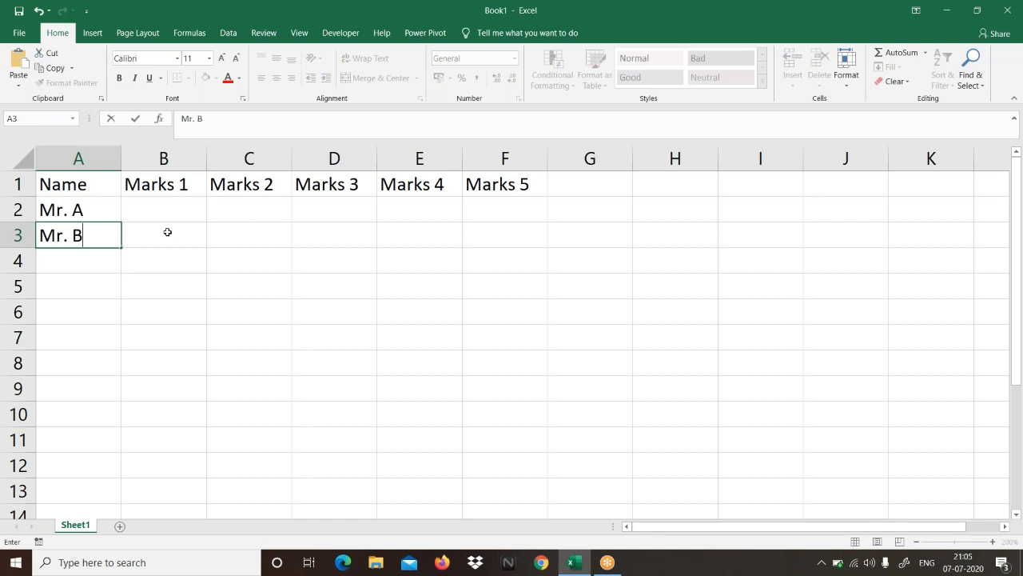
{"action": "key", "text": "Return"}
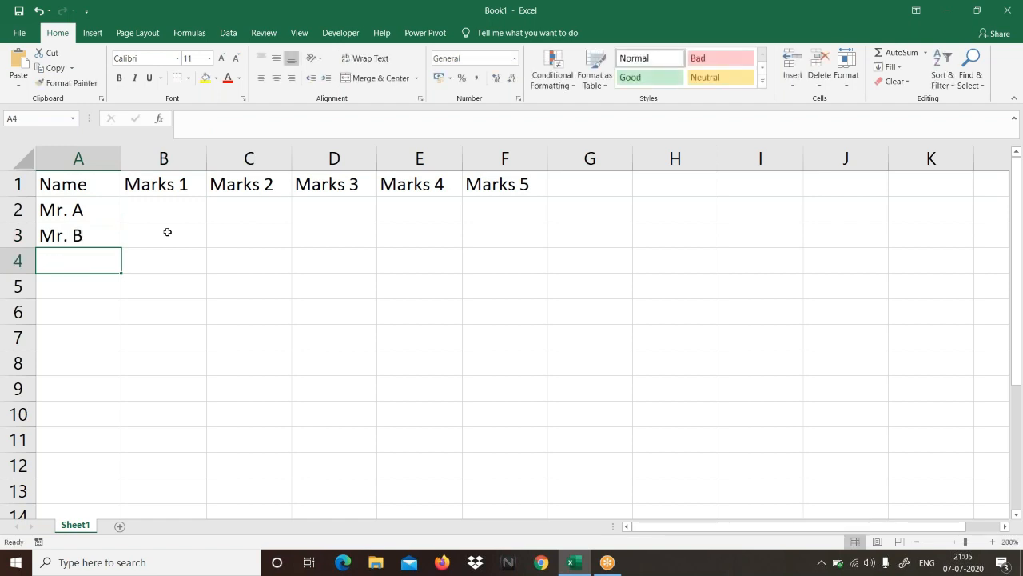
Step: Replace the first entry under the Name heading, in cell A2, with A
{"action": "key", "text": "Up"}
{"action": "key", "text": "Up"}
{"action": "type", "text": "A"}
{"action": "key", "text": "Return"}
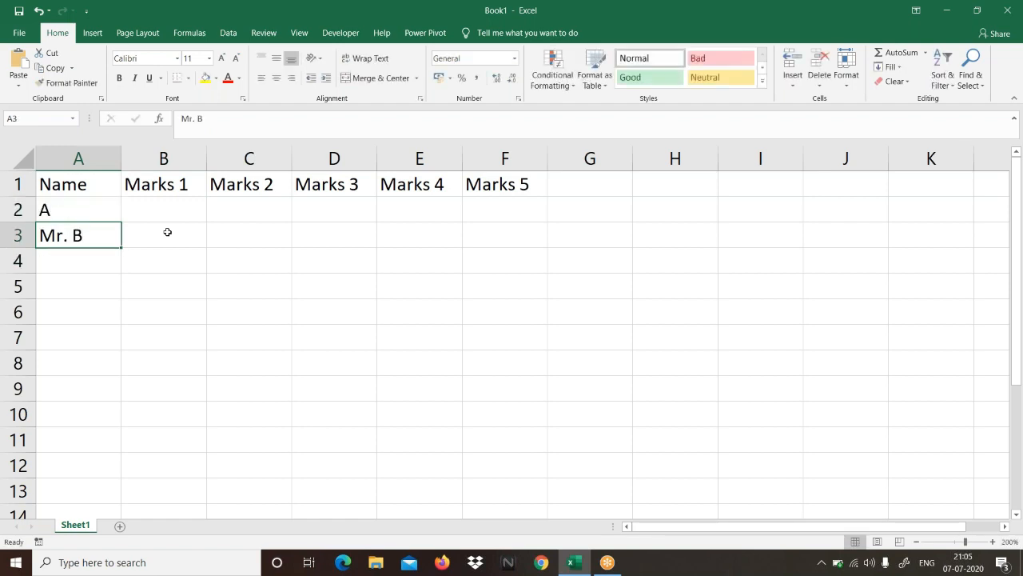
Step: Replace the entry in cell A3 with B and fill the letter series down through T in cell A21
{"action": "type", "text": "B"}
{"action": "key", "text": "Up"}
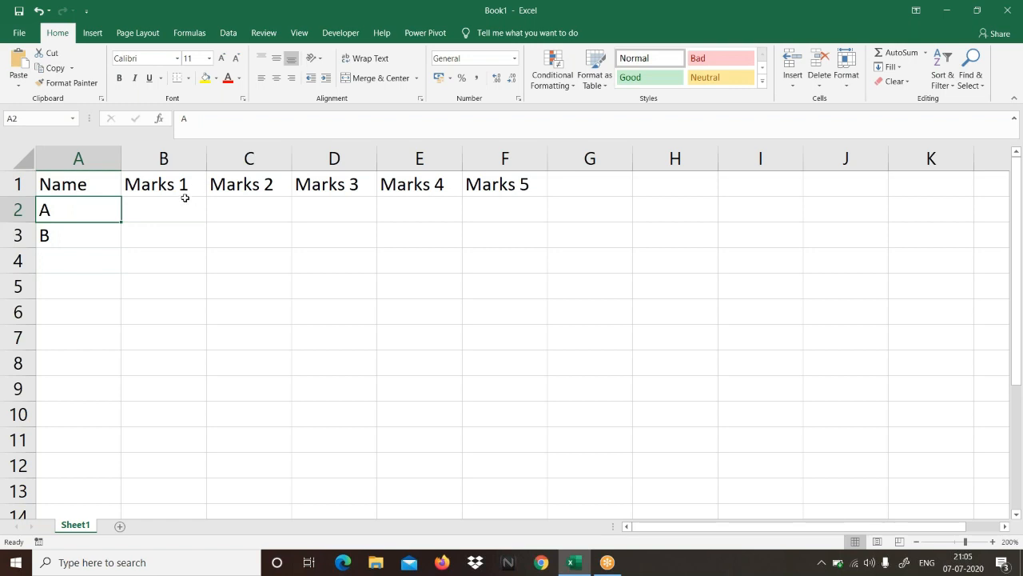
{"action": "left_click", "coordinate": [93, 236]}
{"action": "left_click_drag", "start_coordinate": [122, 247], "coordinate": [111, 494]}
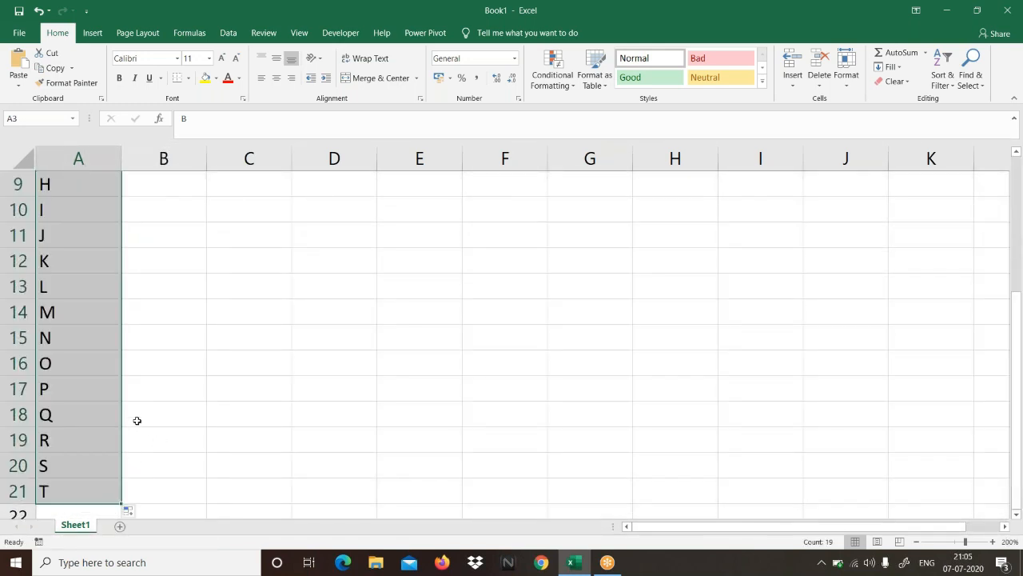
{"action": "scroll", "coordinate": [121, 411], "scroll_direction": "up", "scroll_amount": 3}
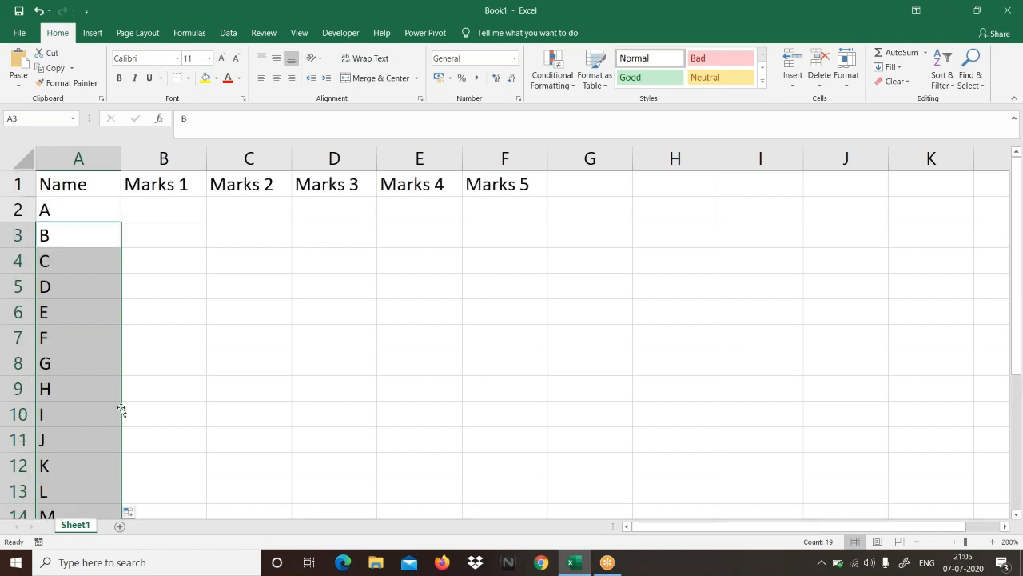
Step: Select the names in A2 to A21 and check the filled list
{"action": "left_click", "coordinate": [80, 209]}
{"action": "left_click_drag", "start_coordinate": [71, 281], "coordinate": [82, 365]}
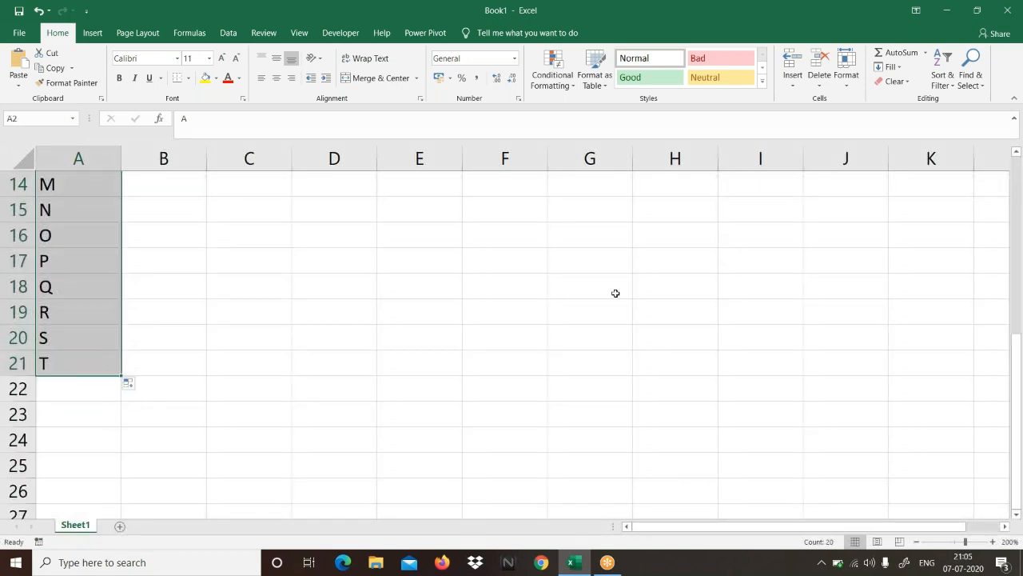
{"action": "left_click", "coordinate": [748, 17]}
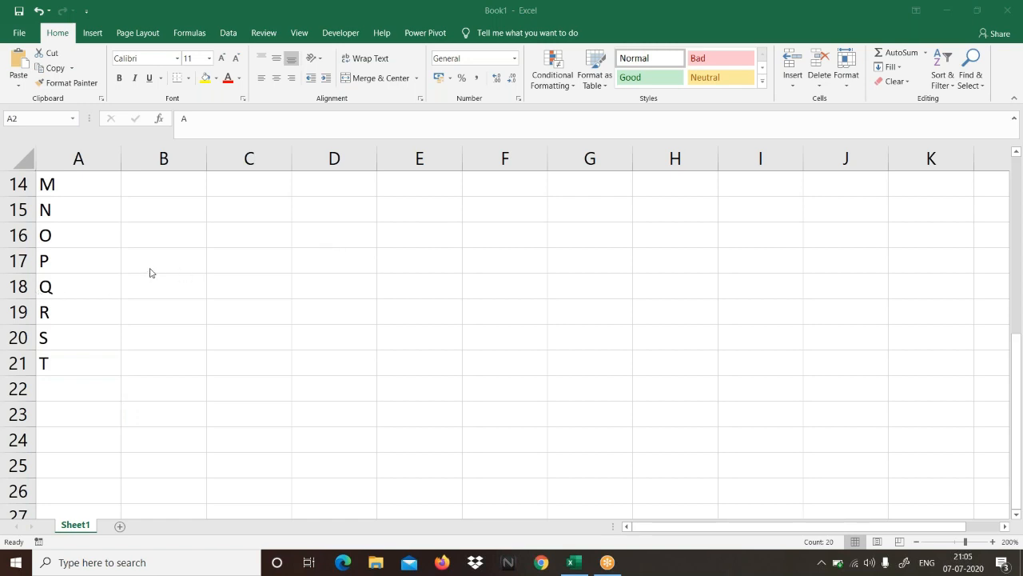
{"action": "scroll", "coordinate": [152, 272], "scroll_direction": "up", "scroll_amount": 5}
Step: Enter the formula =RANDBETWEEN(30,99) in cell B2 under the Marks 1 heading
{"action": "left_click", "coordinate": [170, 221]}
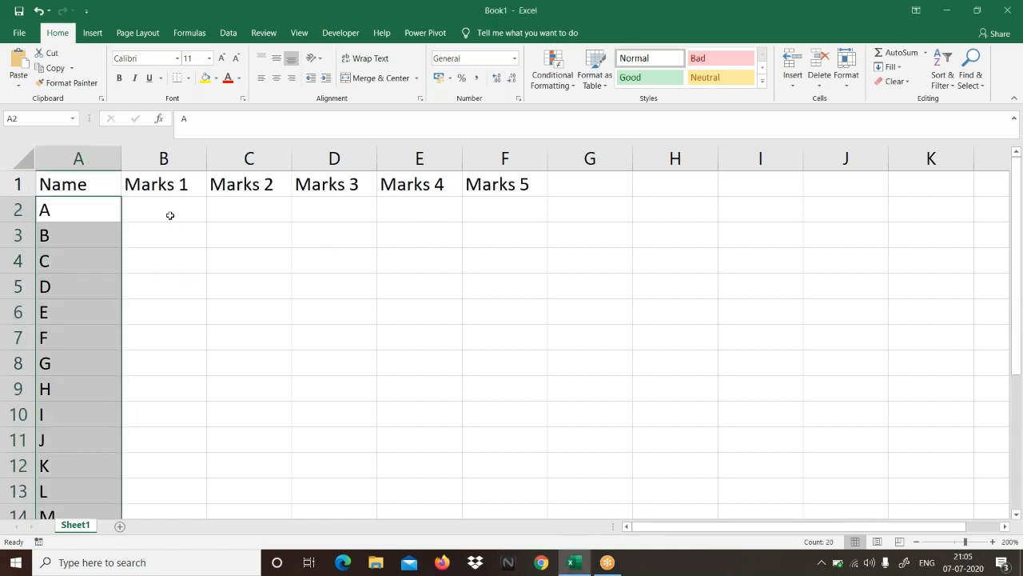
{"action": "left_click", "coordinate": [171, 222]}
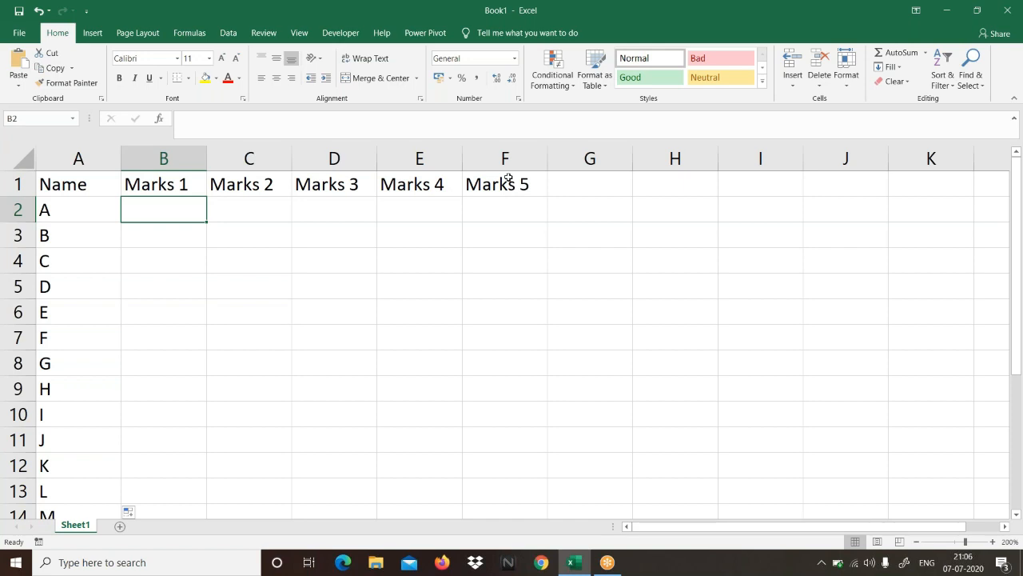
{"action": "type", "text": "="}
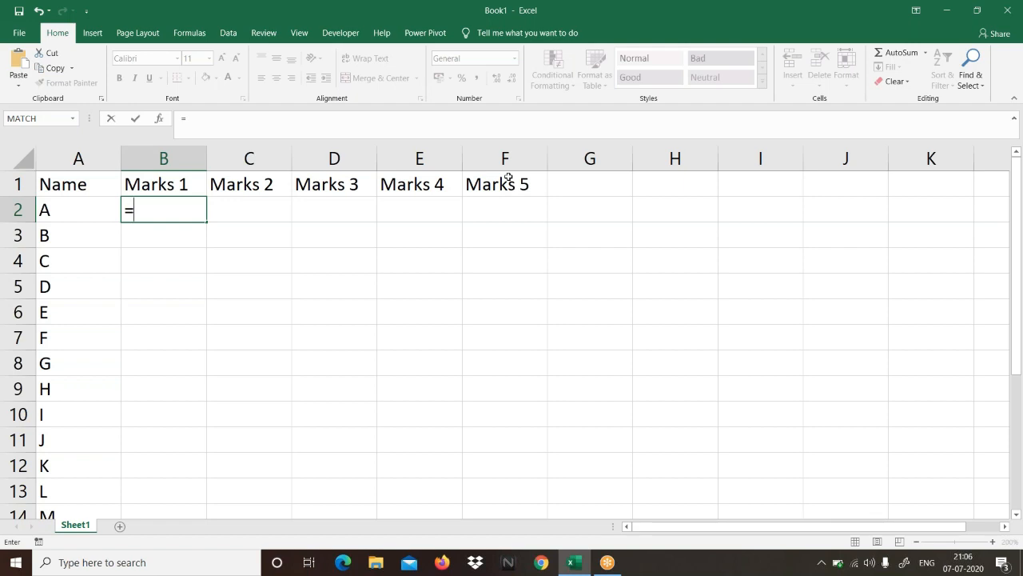
{"action": "type", "text": "randbet"}
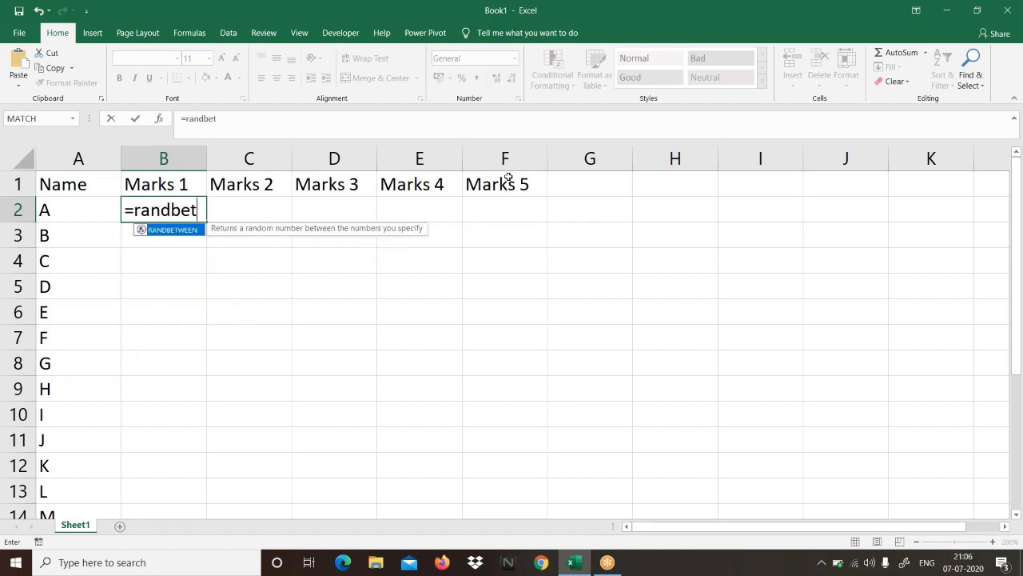
{"action": "key", "text": "Tab"}
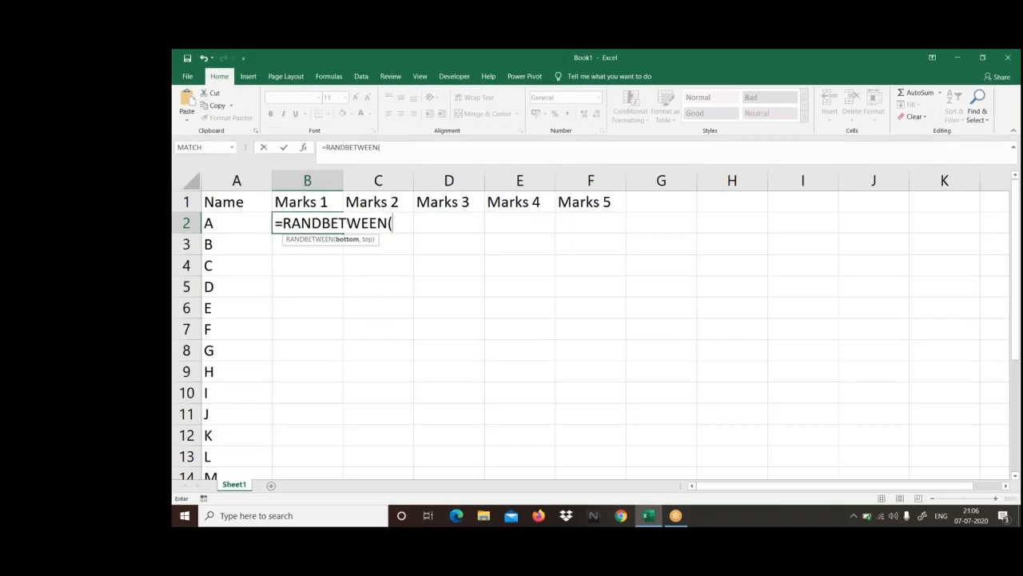
{"action": "type", "text": "30,99)"}
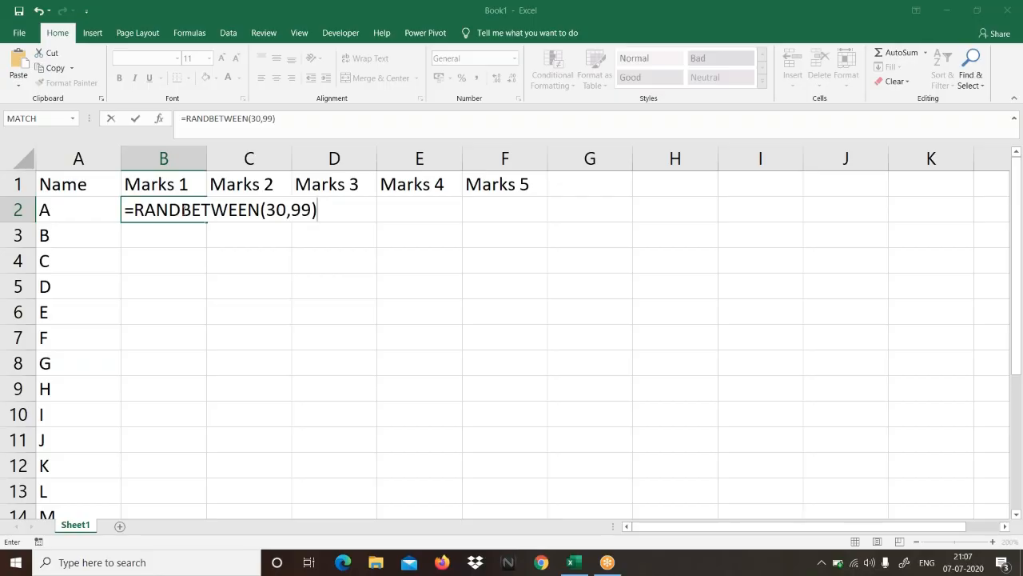
{"action": "left_click", "coordinate": [336, 215]}
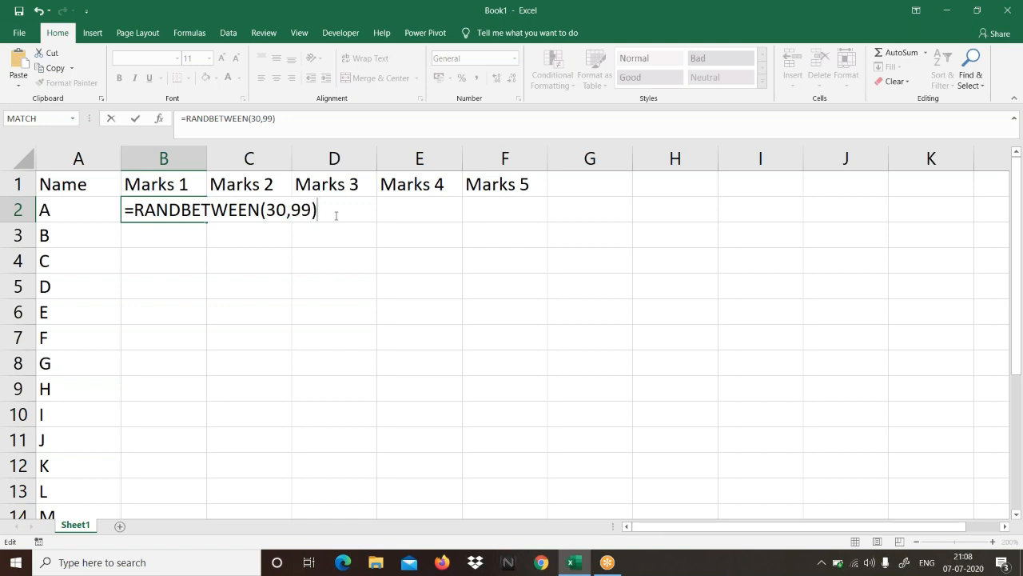
{"action": "key", "text": "Return"}
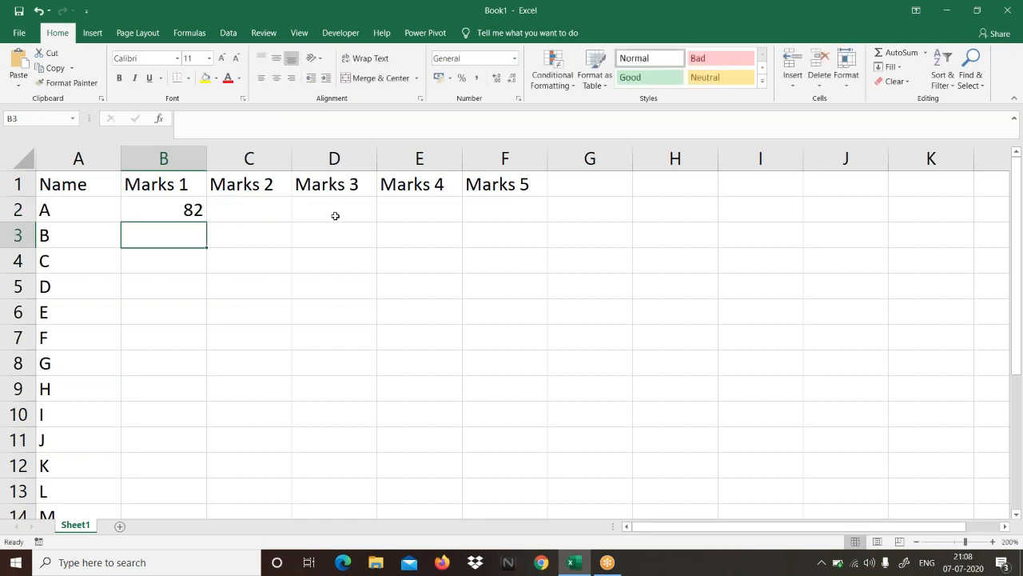
Step: Start and leave editing in several empty cells to examine how the random mark in B2 recalculates
{"action": "left_click", "coordinate": [237, 232]}
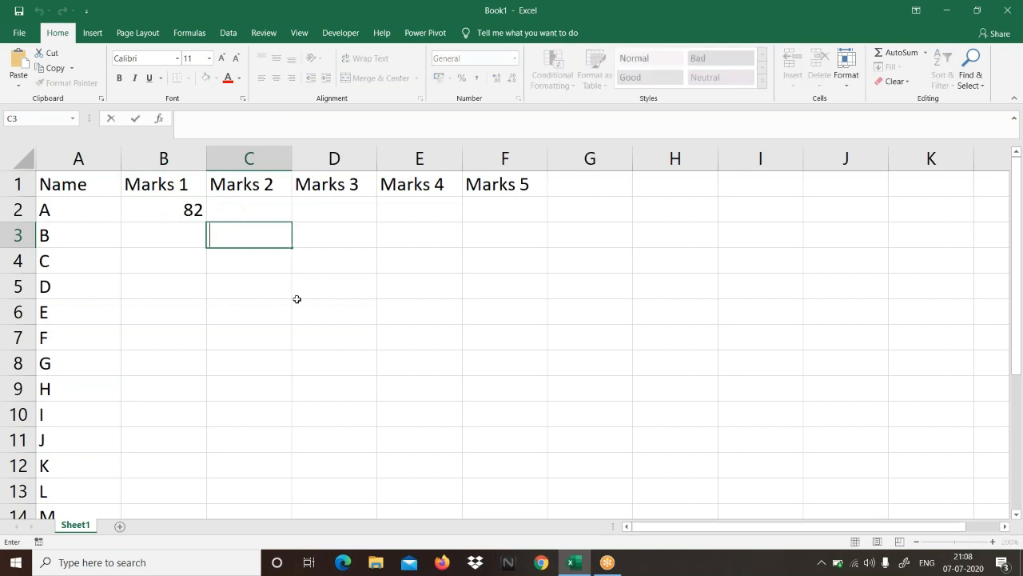
{"action": "left_click", "coordinate": [261, 269]}
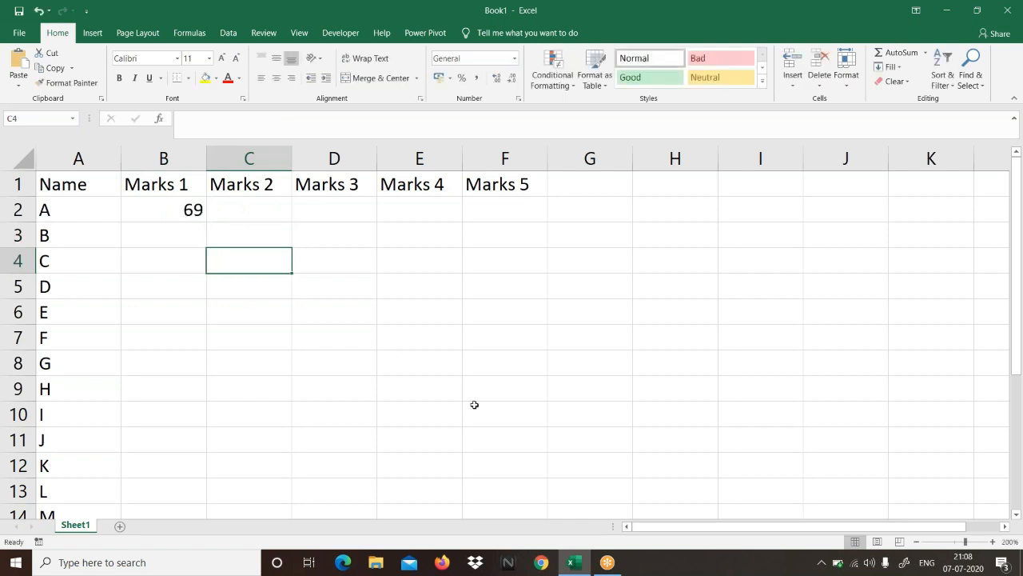
{"action": "left_click", "coordinate": [269, 285]}
{"action": "left_click", "coordinate": [315, 290]}
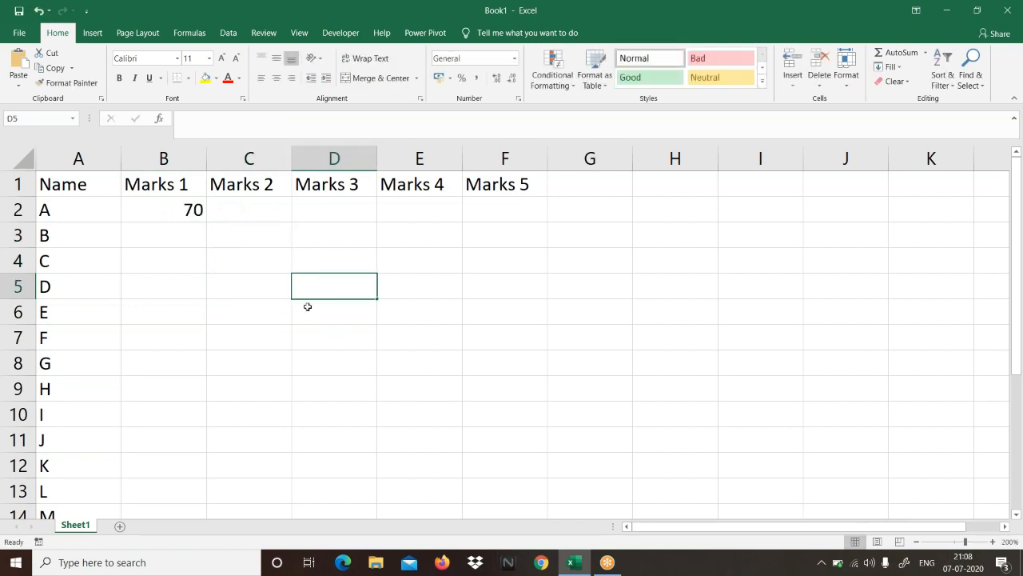
{"action": "left_click", "coordinate": [249, 283]}
{"action": "left_click", "coordinate": [250, 335]}
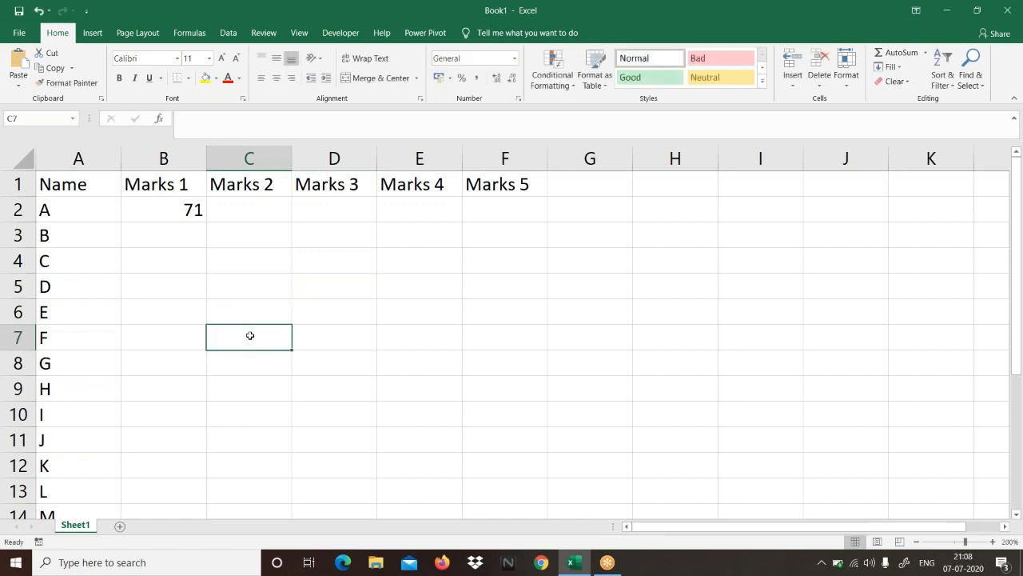
{"action": "left_click", "coordinate": [254, 364]}
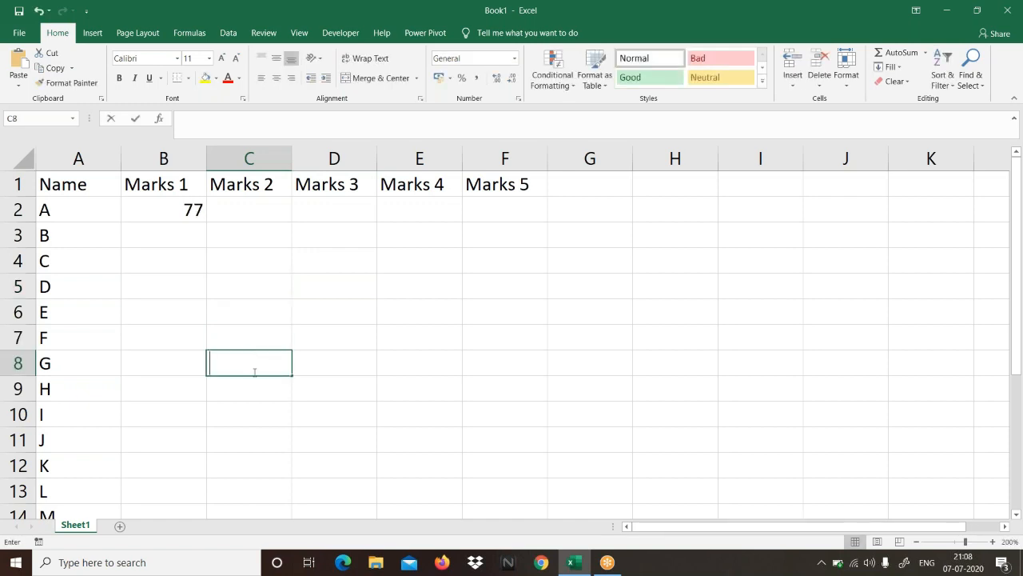
{"action": "double_click", "coordinate": [255, 387]}
{"action": "left_click", "coordinate": [536, 390]}
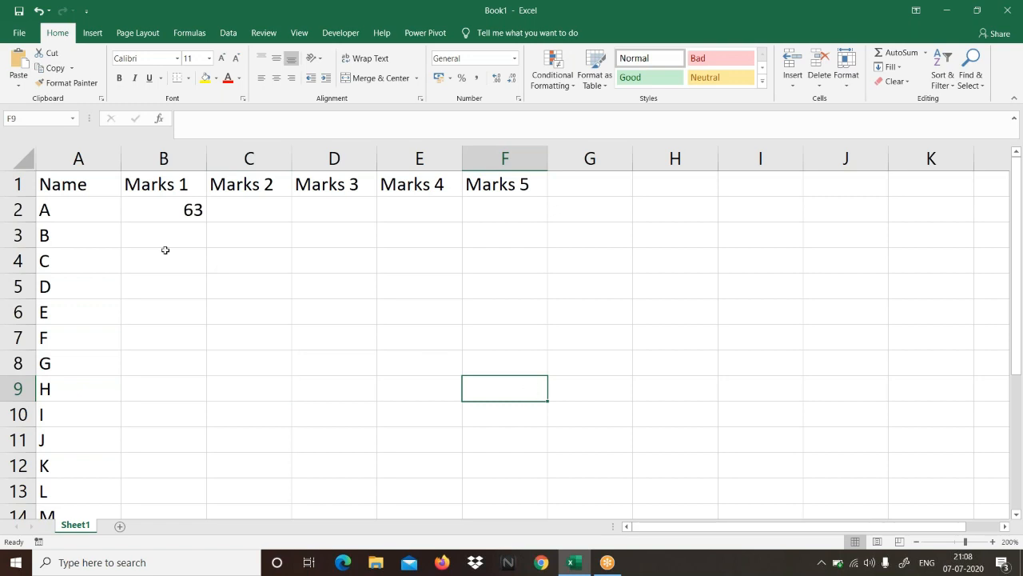
Step: Fill the RANDBETWEEN formula from B2 down through cell B21 in the Marks 1 column
{"action": "left_click", "coordinate": [166, 207]}
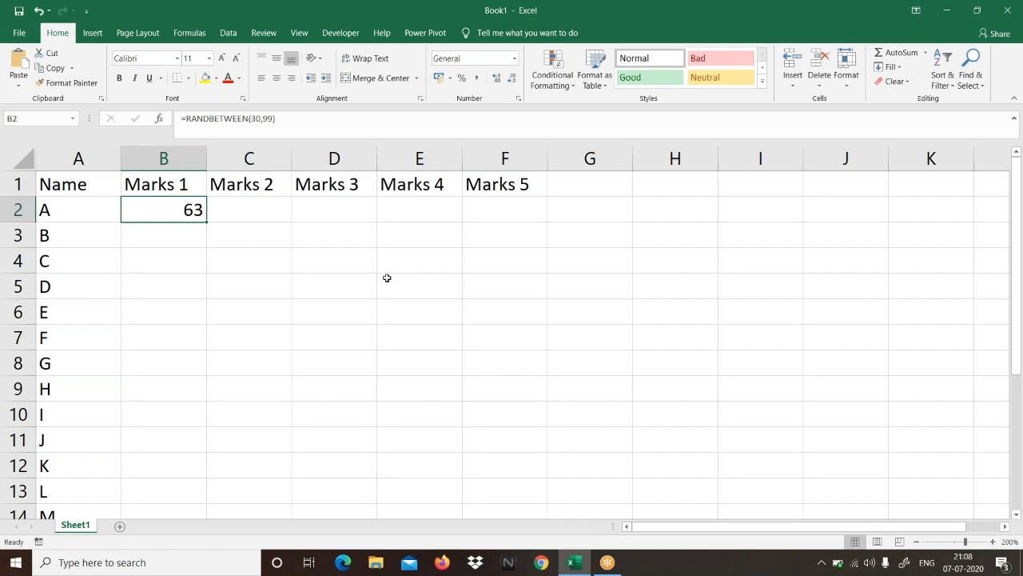
{"action": "key", "text": "shift+Down"}
{"action": "key", "text": "shift+Down"}
{"action": "key", "text": "shift+Down"}
{"action": "key", "text": "shift+Down"}
{"action": "key", "text": "shift+Down"}
{"action": "key", "text": "shift+Down"}
{"action": "key", "text": "shift+Down"}
{"action": "key", "text": "shift+Down"}
{"action": "key", "text": "shift+Down"}
{"action": "key", "text": "shift+Down"}
{"action": "key", "text": "shift+Down"}
{"action": "key", "text": "shift+Down"}
{"action": "key", "text": "shift+Down"}
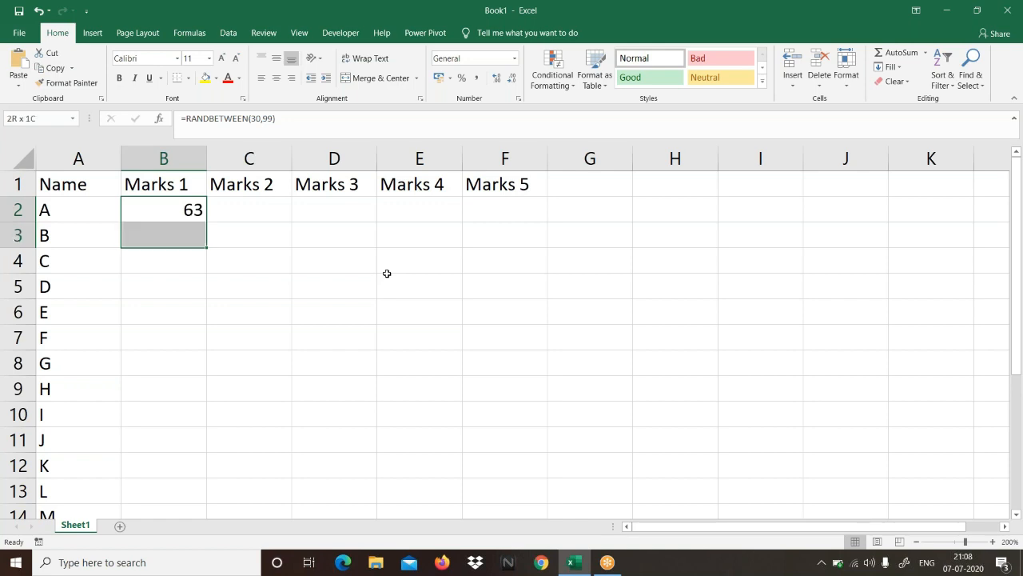
{"action": "key", "text": "shift+Down"}
{"action": "key", "text": "shift+Down"}
{"action": "key", "text": "shift+Down"}
{"action": "key", "text": "shift+Down"}
{"action": "key", "text": "shift+Down"}
{"action": "key", "text": "shift+Down"}
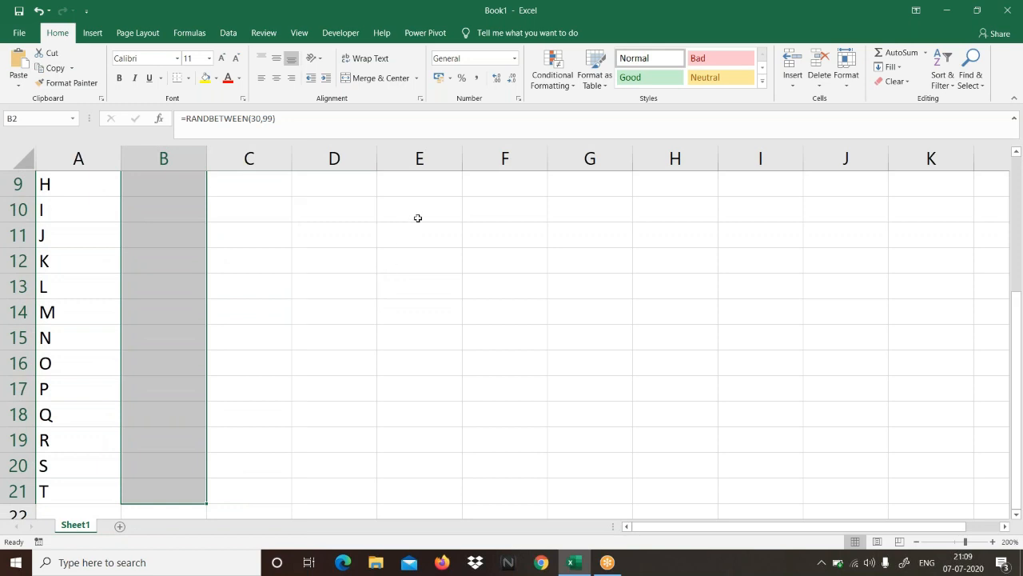
{"action": "scroll", "coordinate": [368, 228], "scroll_direction": "up", "scroll_amount": 3}
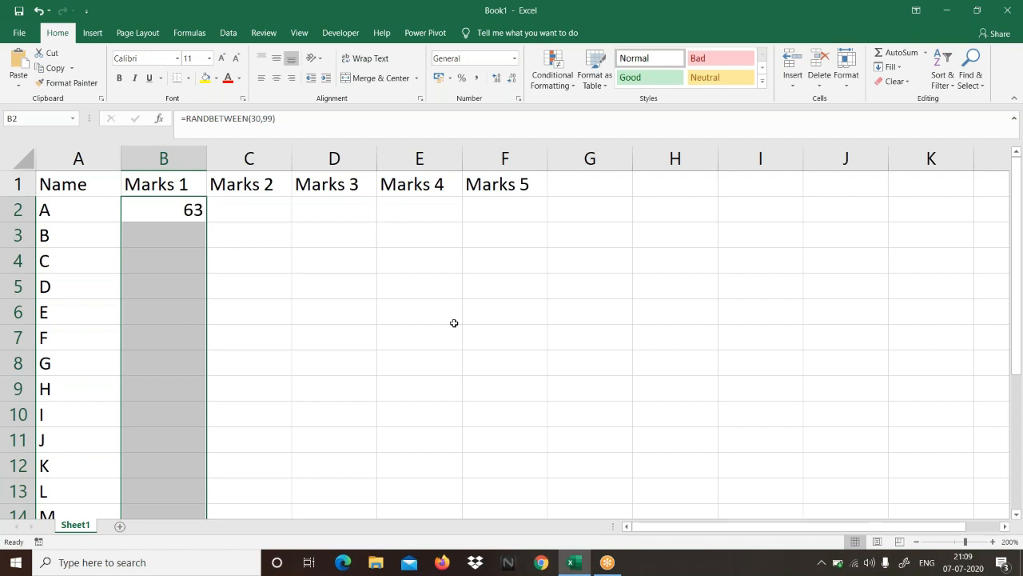
{"action": "key", "text": "ctrl+d"}
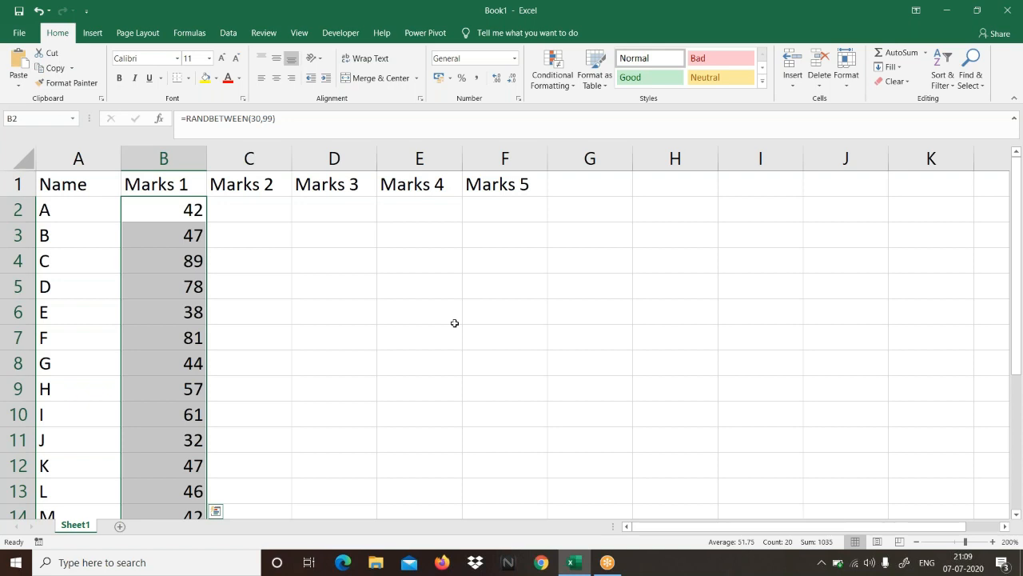
Step: Add a new worksheet after Sheet1 and set its zoom to 170%
{"action": "left_click", "coordinate": [120, 527]}
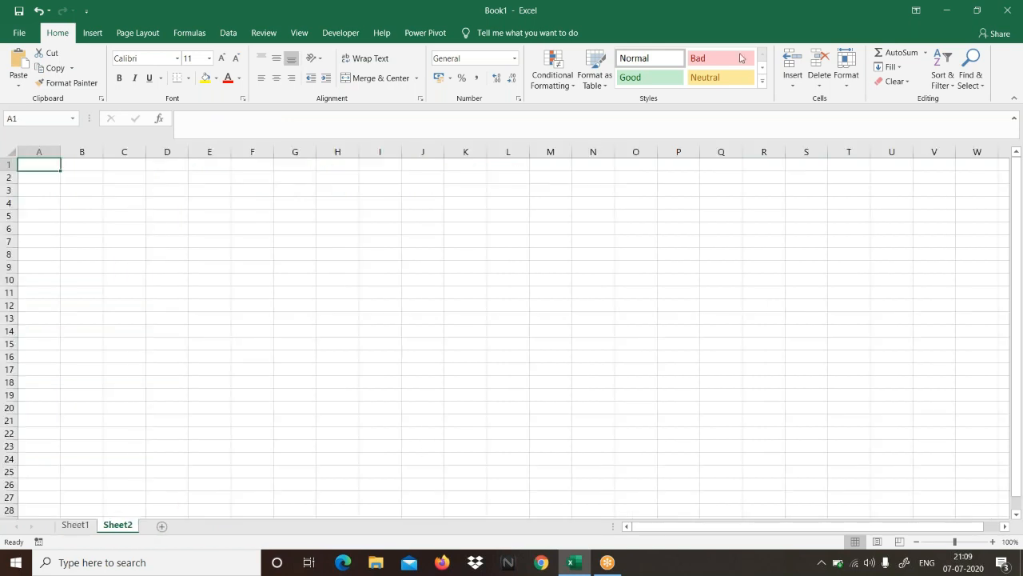
{"action": "left_click", "coordinate": [784, 38]}
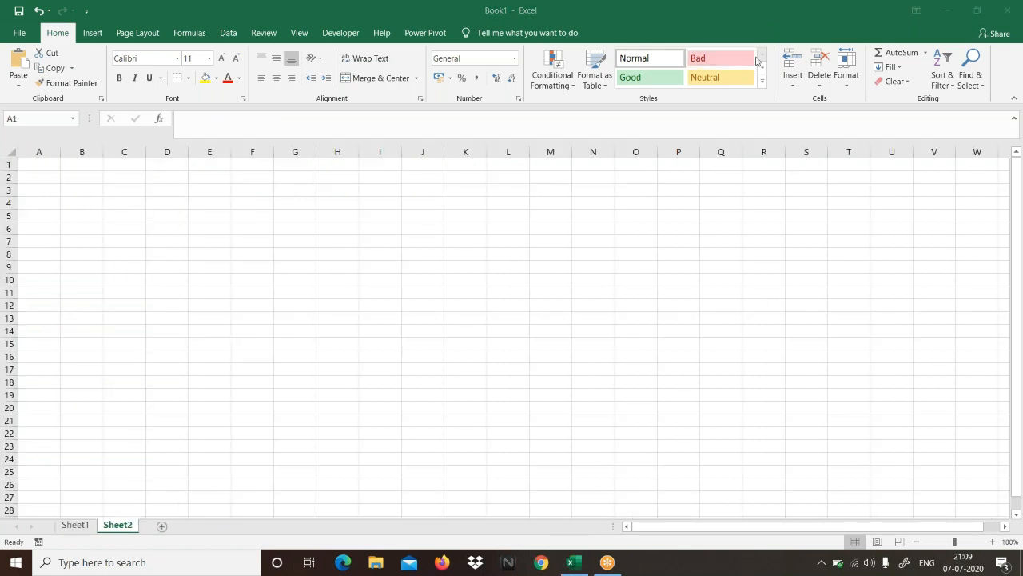
{"action": "left_click", "coordinate": [993, 543]}
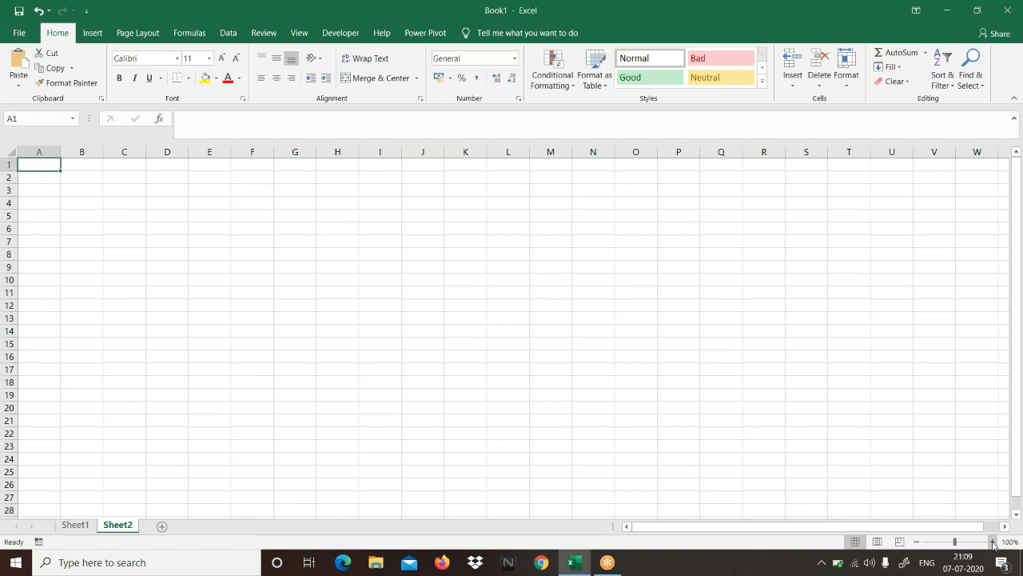
{"action": "left_click", "coordinate": [994, 544]}
{"action": "left_click", "coordinate": [994, 543]}
{"action": "left_click", "coordinate": [994, 544]}
{"action": "left_click", "coordinate": [994, 543]}
{"action": "left_click", "coordinate": [994, 544]}
{"action": "left_click", "coordinate": [993, 544]}
{"action": "left_click", "coordinate": [994, 543]}
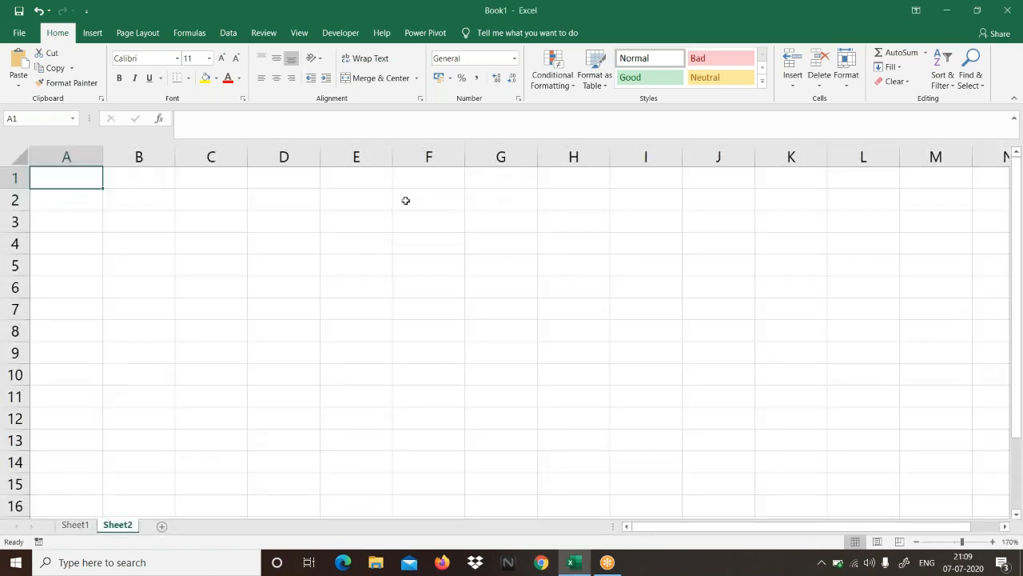
Step: Enter the shortcut note Ctrl + d in cell A1 and its description Fills Downwords in cell B1
{"action": "type", "text": "Ctrl + "}
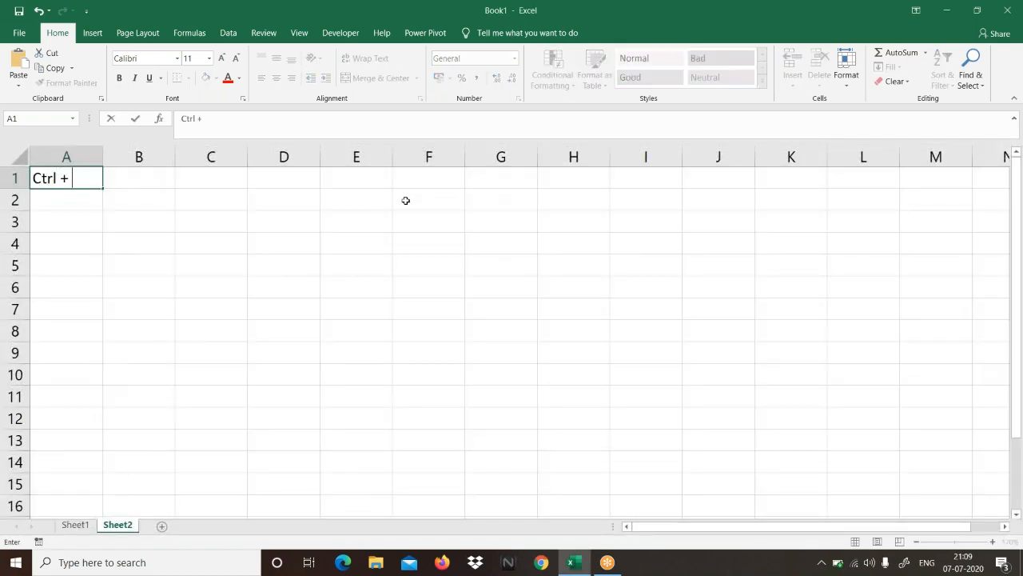
{"action": "type", "text": "d"}
{"action": "key", "text": "Tab"}
{"action": "type", "text": "Fi"}
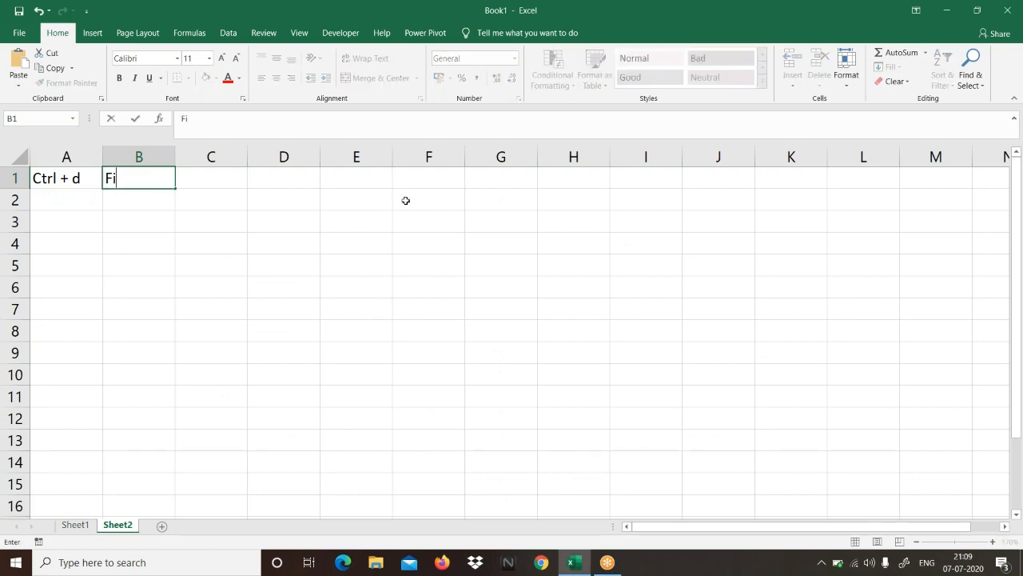
{"action": "type", "text": "lls Down"}
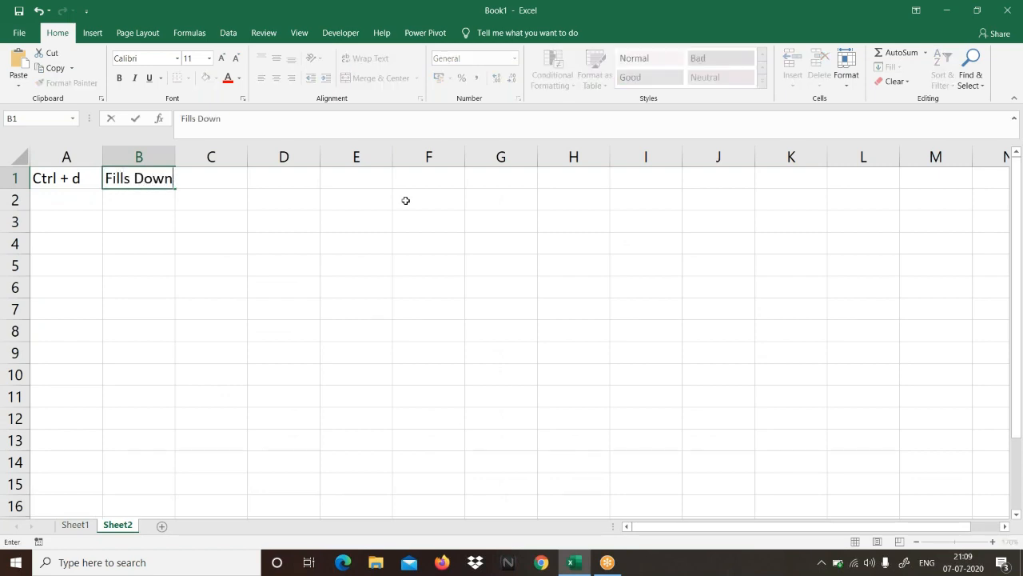
{"action": "type", "text": "words"}
{"action": "key", "text": "Return"}
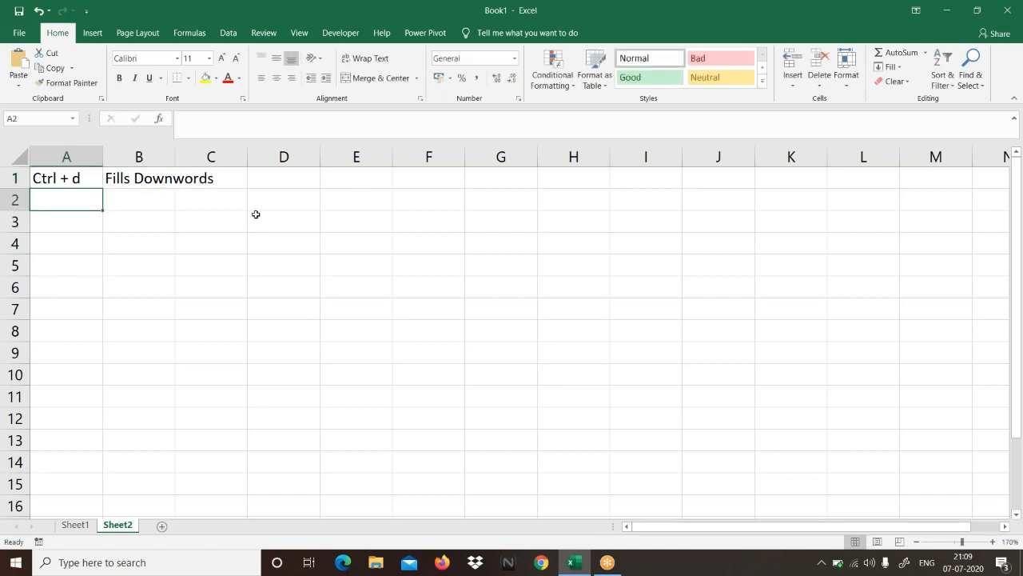
Step: Correct the spelling of the description in cell B1 to Fills Downwards
{"action": "double_click", "coordinate": [193, 178]}
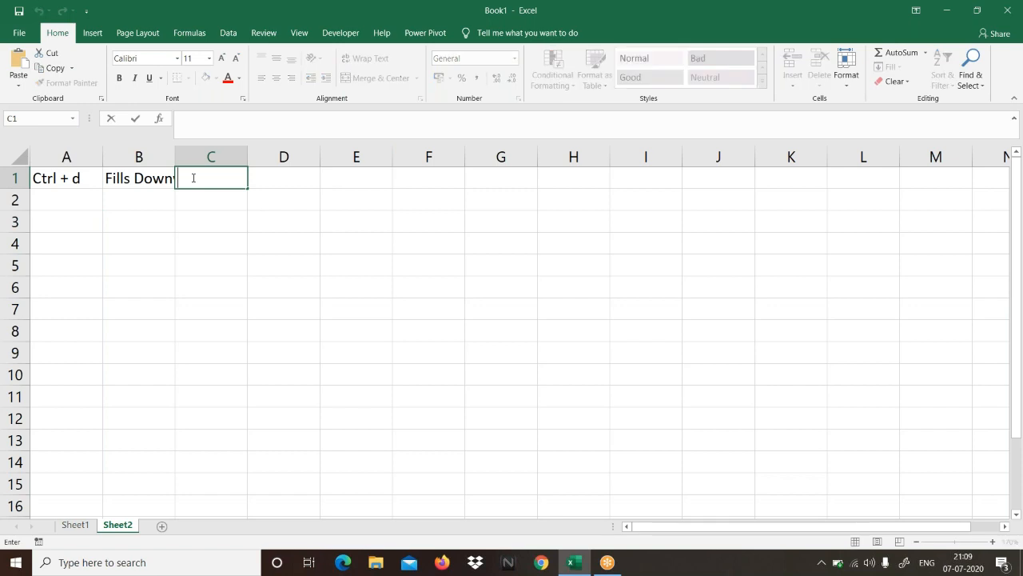
{"action": "left_click", "coordinate": [142, 172]}
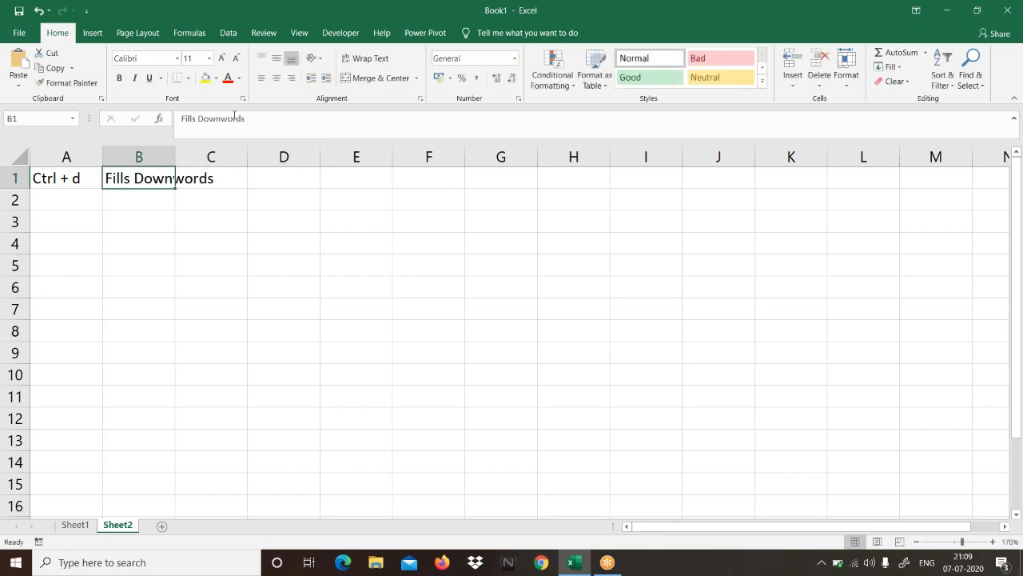
{"action": "left_click", "coordinate": [234, 118]}
{"action": "key", "text": "BackSpace"}
{"action": "type", "text": "a"}
{"action": "key", "text": "Return"}
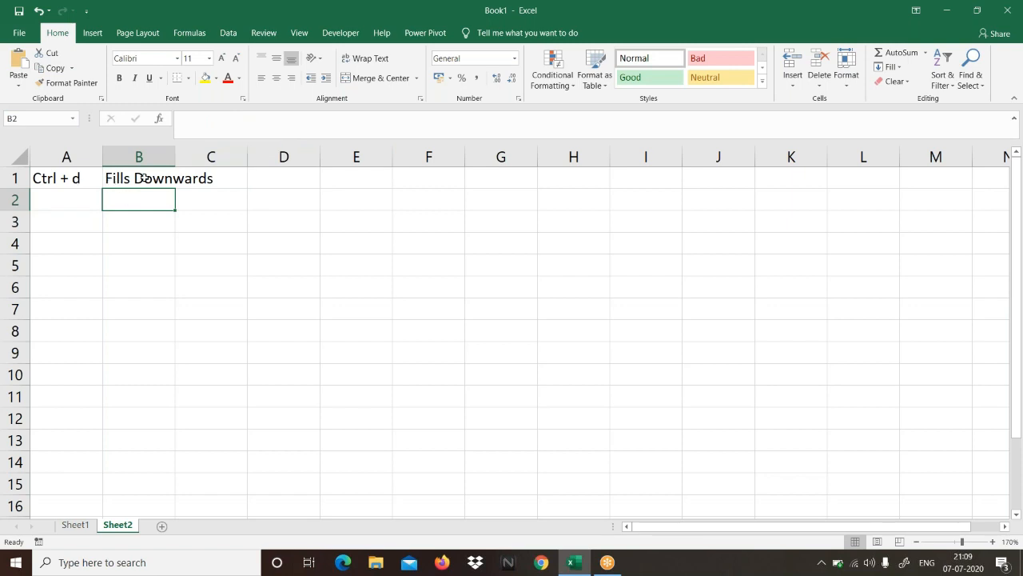
Step: Enter the shortcut note ctrl + r in cell A2 and its description Fills Right side in cell B2
{"action": "left_click", "coordinate": [70, 200]}
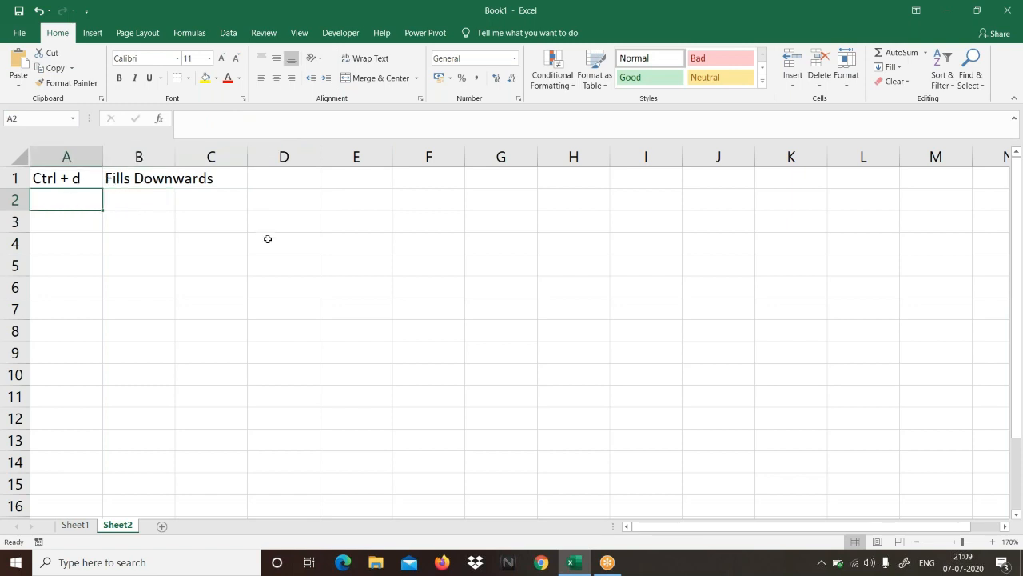
{"action": "type", "text": "ctrl + d"}
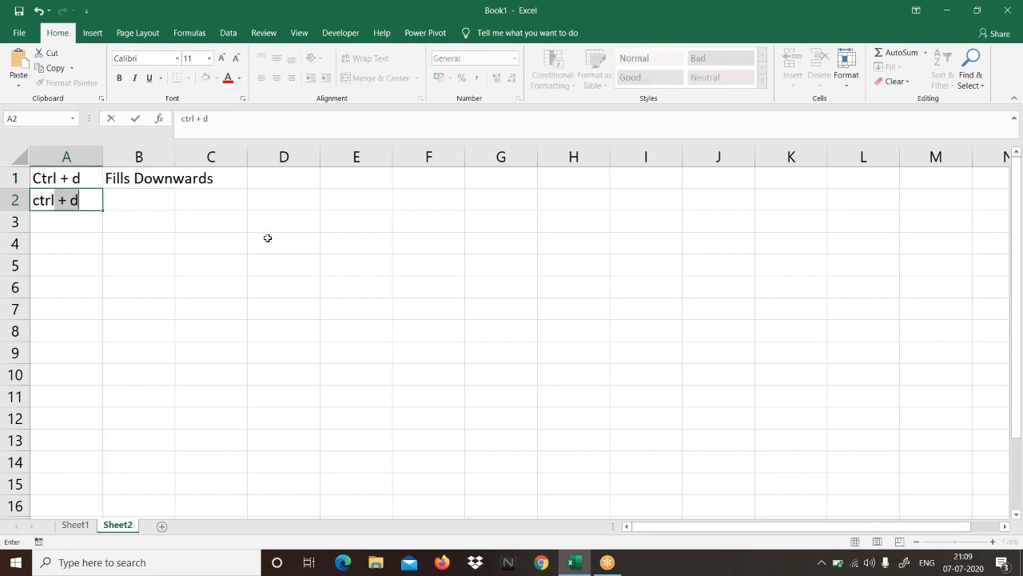
{"action": "type", "text": "r"}
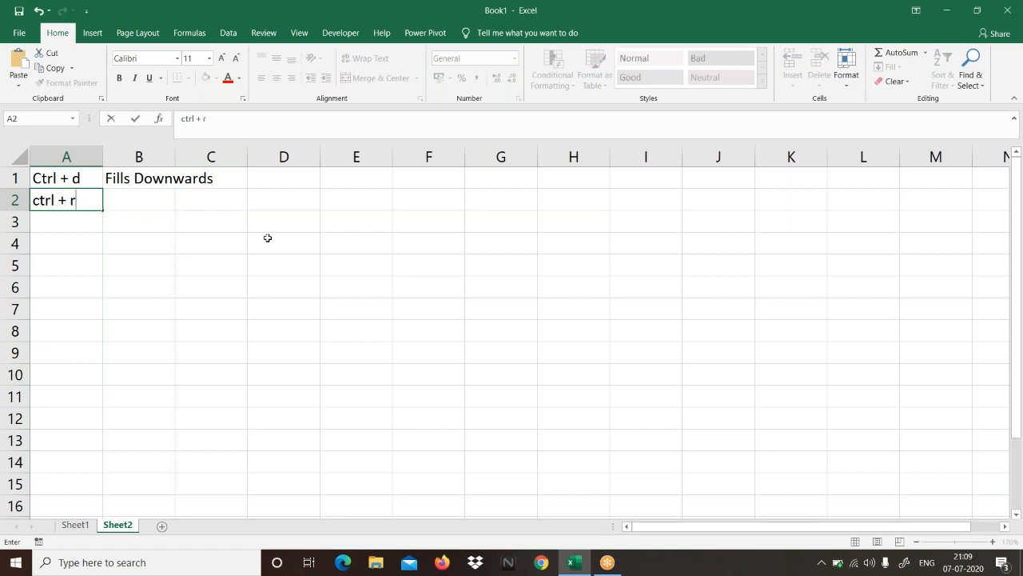
{"action": "key", "text": "Tab"}
{"action": "key", "text": "ctrl+d"}
{"action": "type", "text": "Fills Rig"}
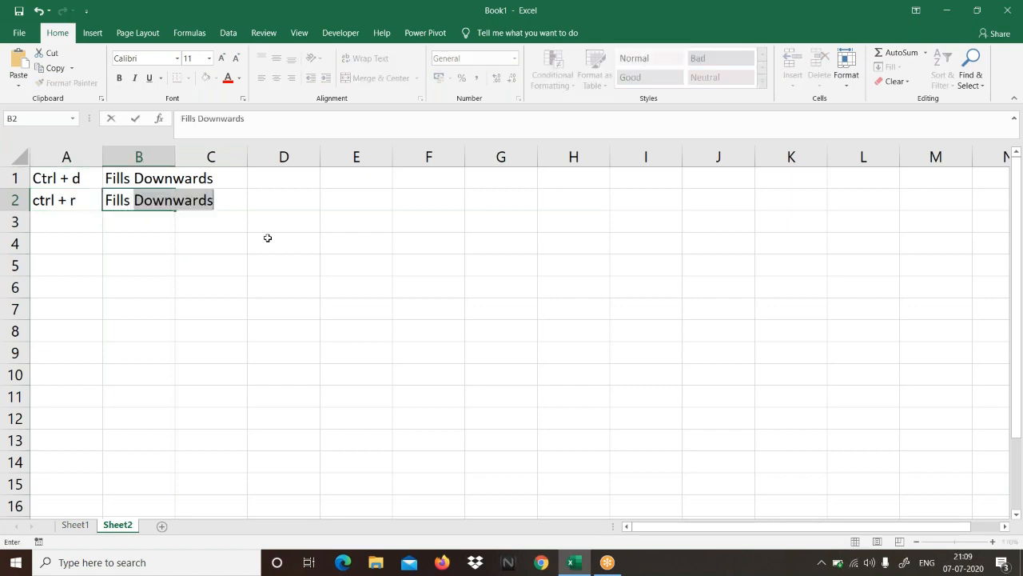
{"action": "type", "text": "ht side"}
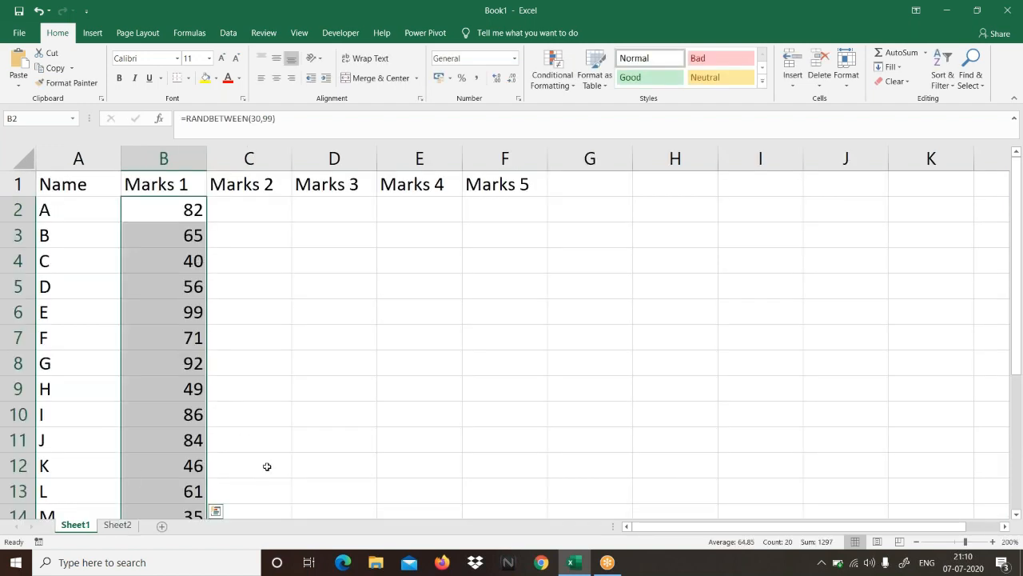
Step: Fill the RANDBETWEEN formulas in B2:B21 rightwards through column F on Sheet1 for Marks 2 to Marks 5
{"action": "scroll", "coordinate": [227, 504], "scroll_direction": "down", "scroll_amount": 4}
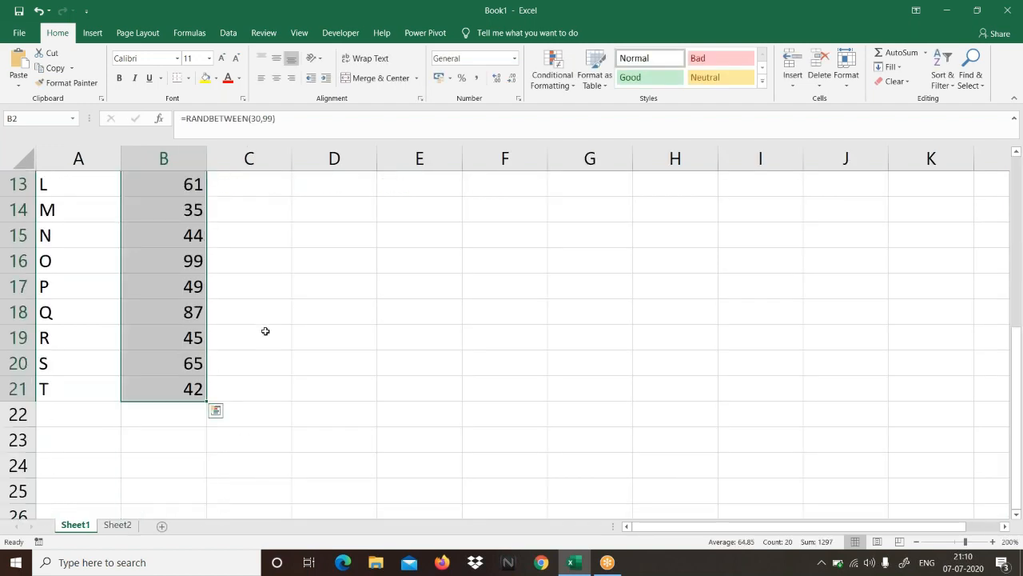
{"action": "scroll", "coordinate": [265, 331], "scroll_direction": "up", "scroll_amount": 4}
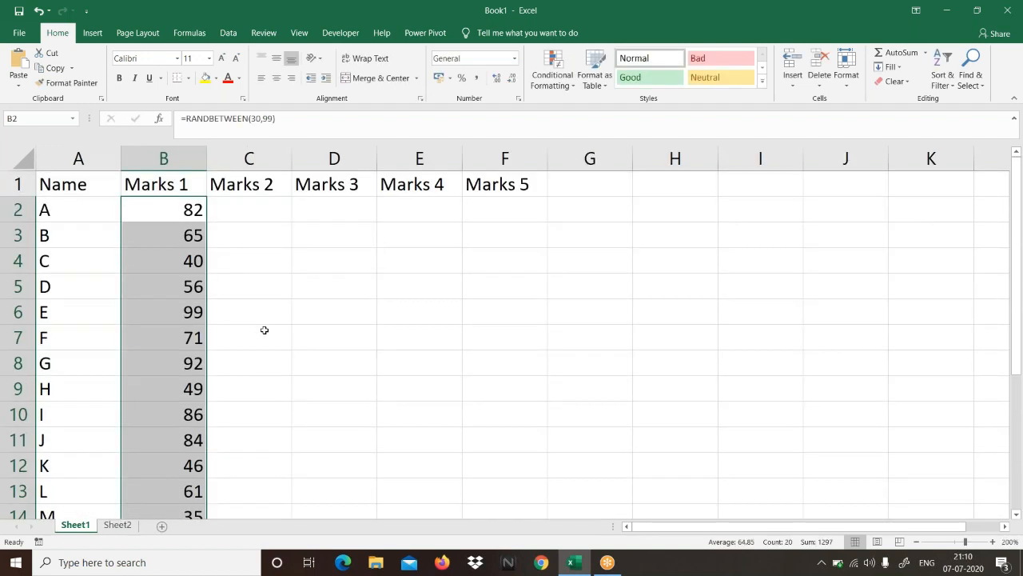
{"action": "key", "text": "shift+Right"}
{"action": "key", "text": "shift+Right"}
{"action": "key", "text": "shift+Right"}
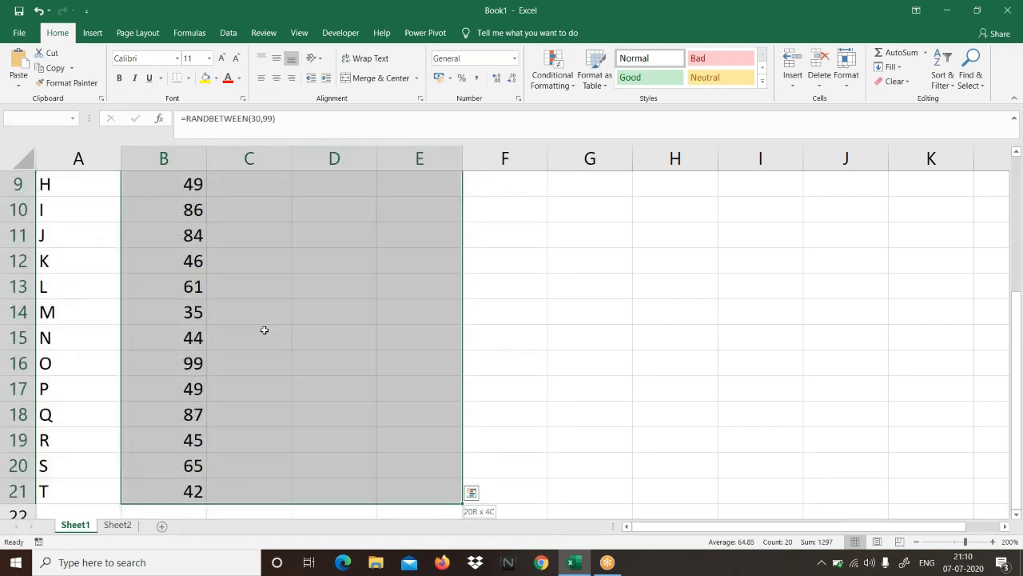
{"action": "key", "text": "shift+Right"}
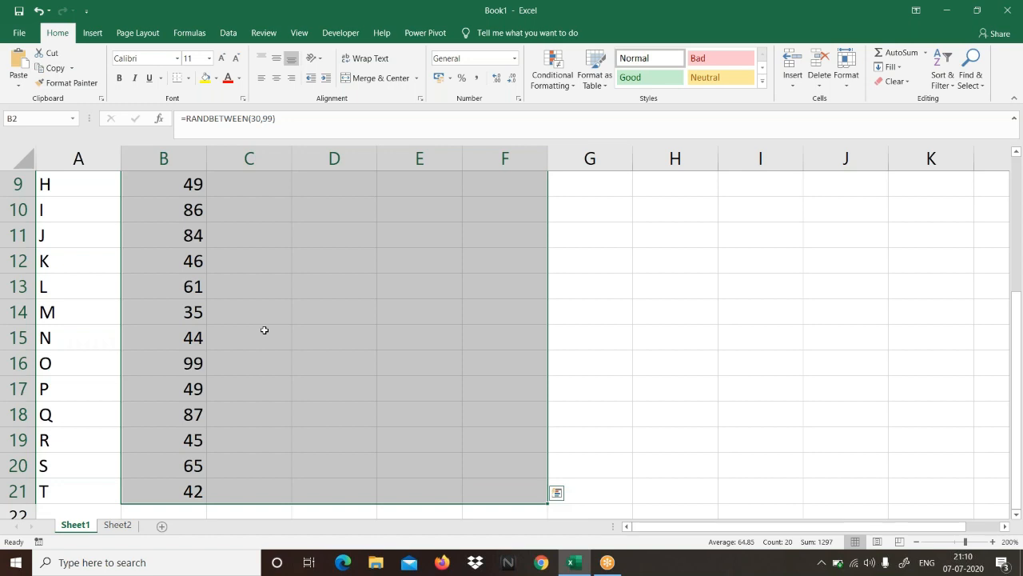
{"action": "scroll", "coordinate": [264, 329], "scroll_direction": "up", "scroll_amount": 3}
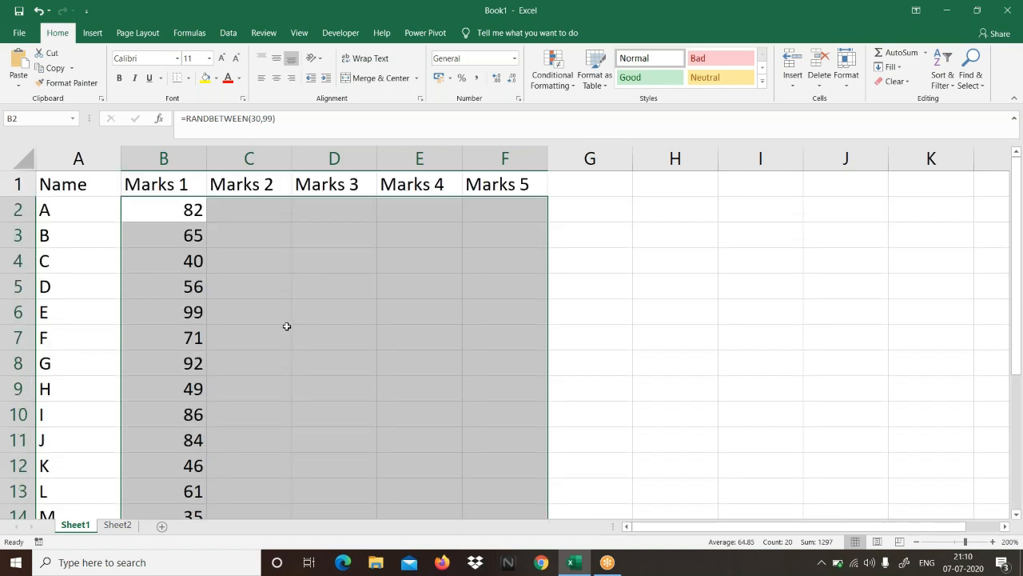
{"action": "key", "text": "ctrl+r"}
{"action": "key", "text": "ctrl+q"}
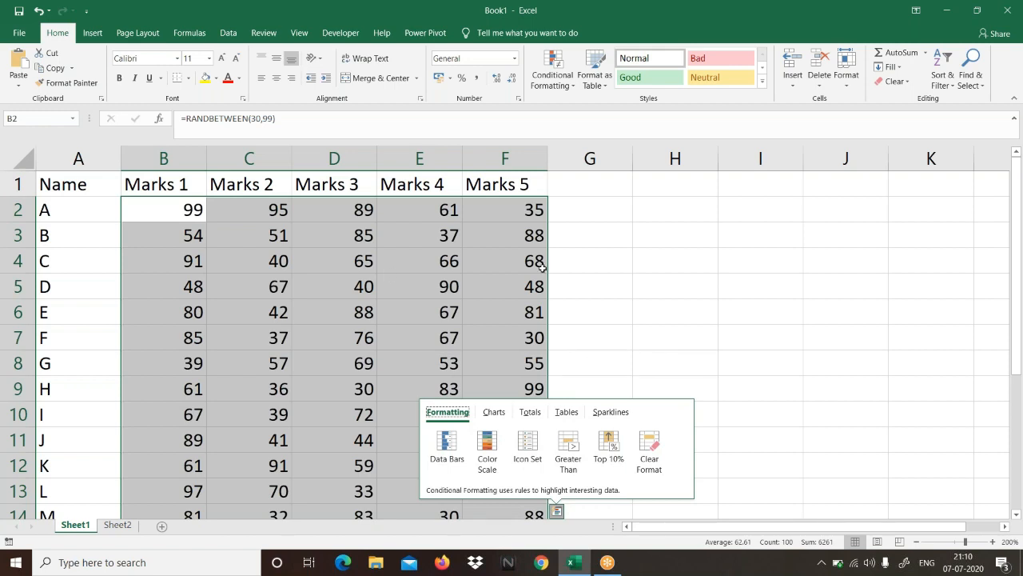
{"action": "left_click", "coordinate": [656, 215]}
Step: Examine how the random marks behave while working in different empty cells of columns G and H
{"action": "left_click", "coordinate": [622, 251]}
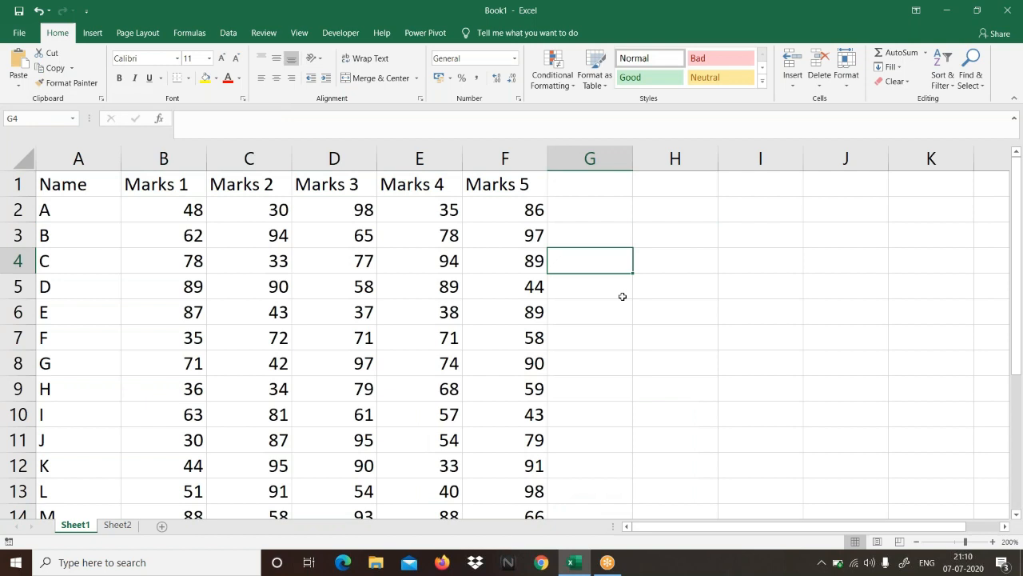
{"action": "left_click", "coordinate": [662, 233]}
{"action": "left_click", "coordinate": [669, 277]}
{"action": "left_click", "coordinate": [667, 254]}
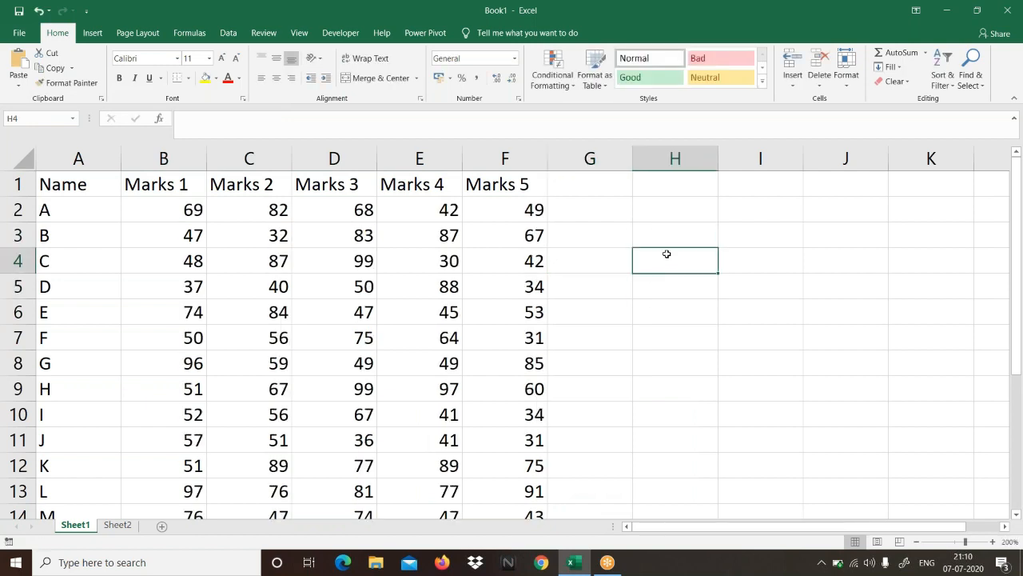
{"action": "left_click", "coordinate": [676, 318]}
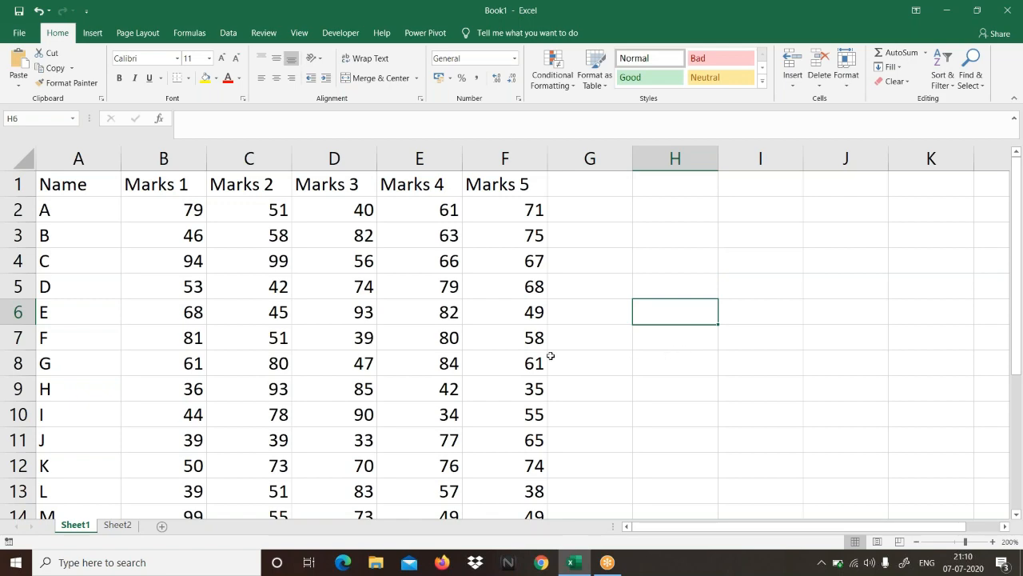
Step: Copy the marks in B2:F21 and paste them over the same range as values only
{"action": "left_click_drag", "start_coordinate": [167, 210], "coordinate": [504, 475]}
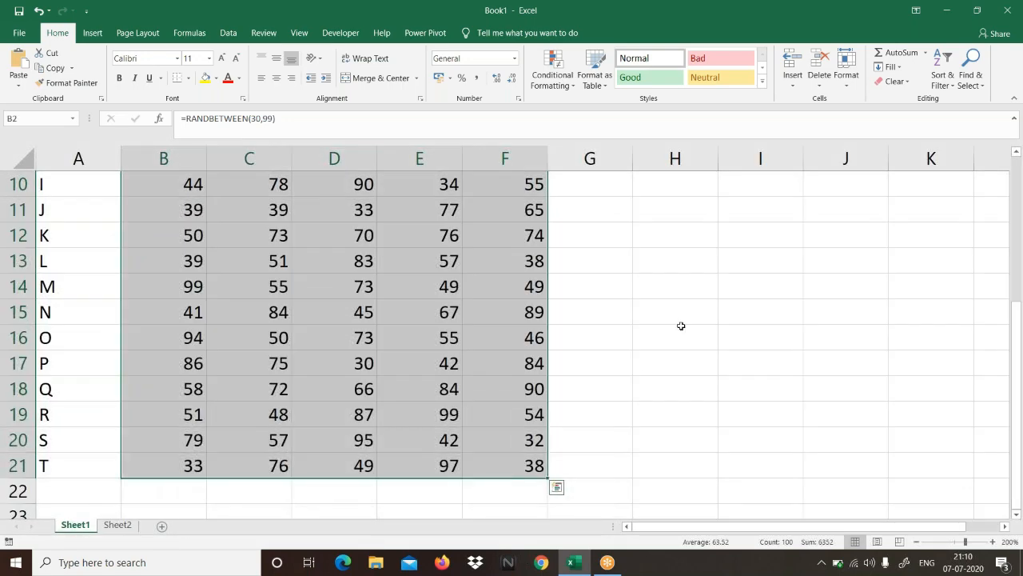
{"action": "left_click", "coordinate": [748, 18]}
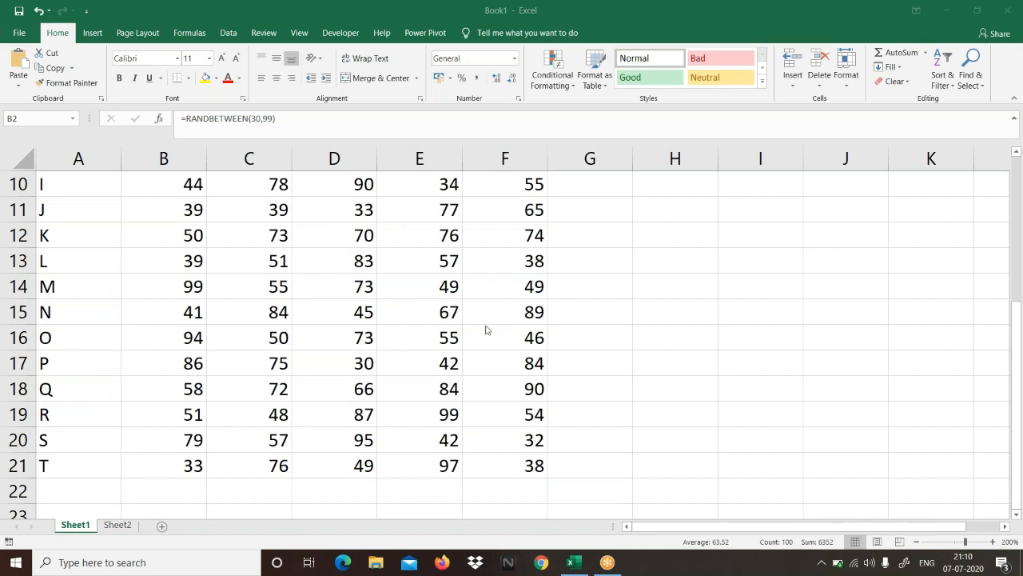
{"action": "left_click", "coordinate": [420, 310]}
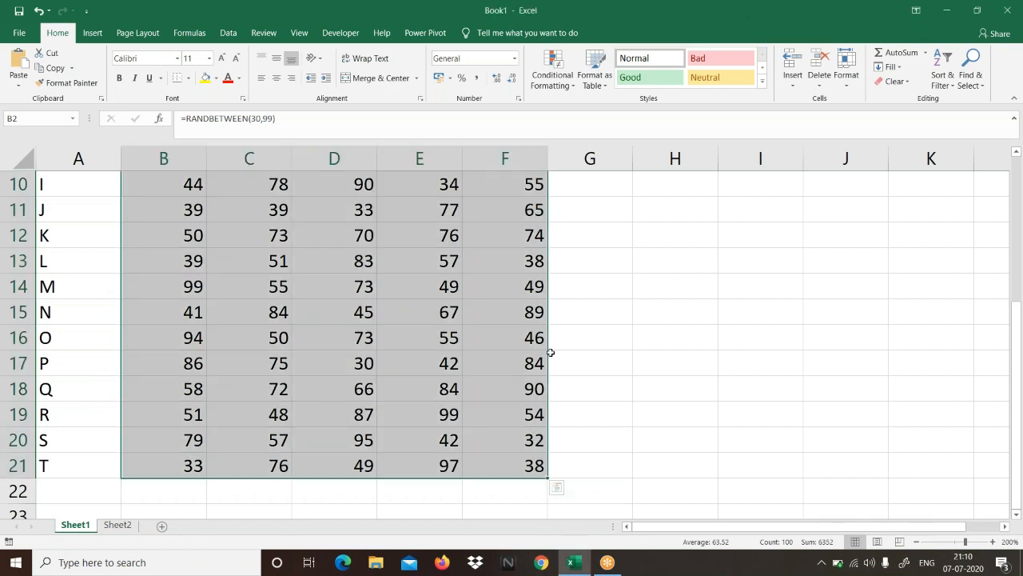
{"action": "scroll", "coordinate": [551, 352], "scroll_direction": "up", "scroll_amount": 3}
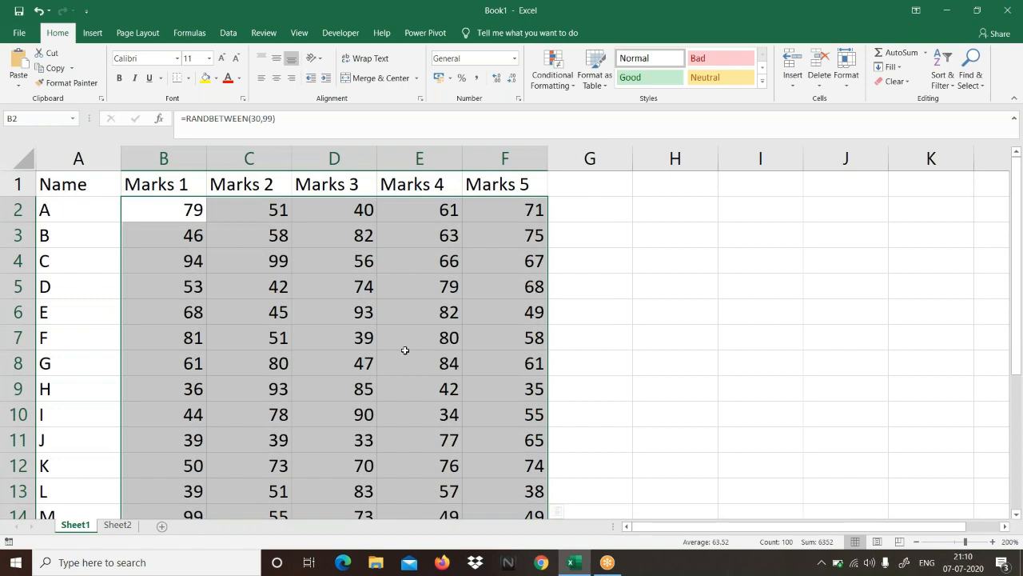
{"action": "left_click", "coordinate": [54, 68]}
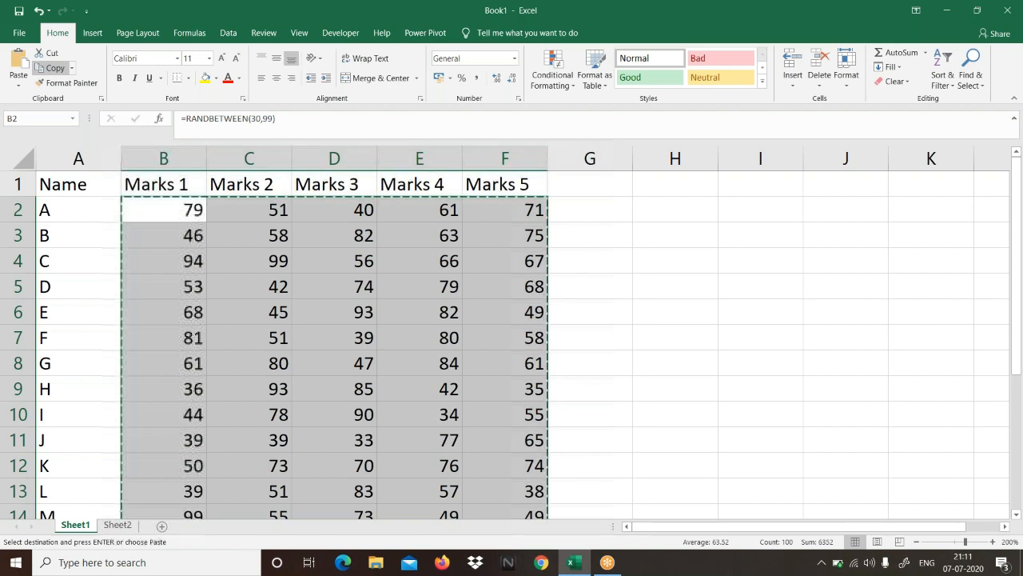
{"action": "left_click", "coordinate": [14, 88]}
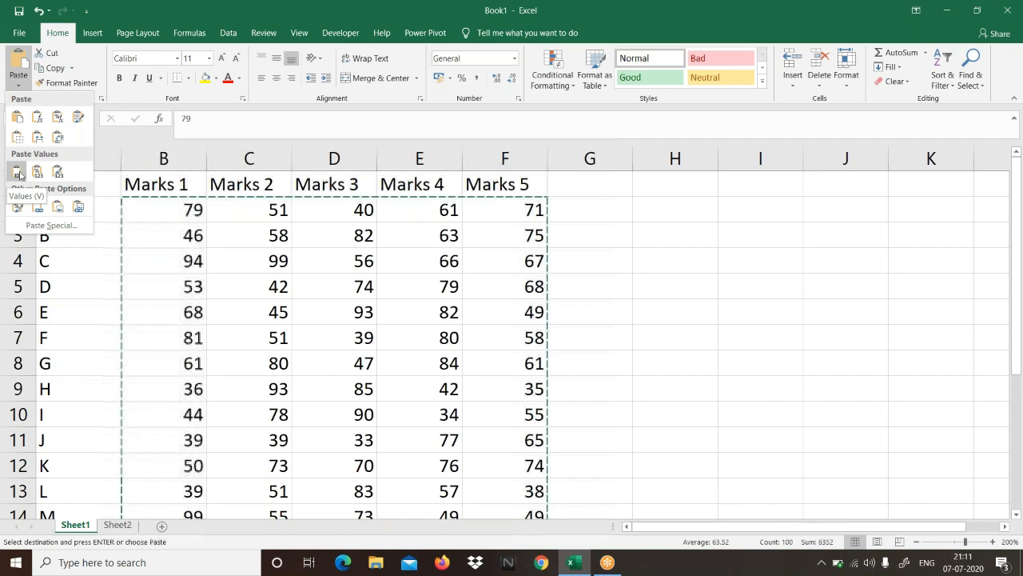
{"action": "left_click", "coordinate": [18, 172]}
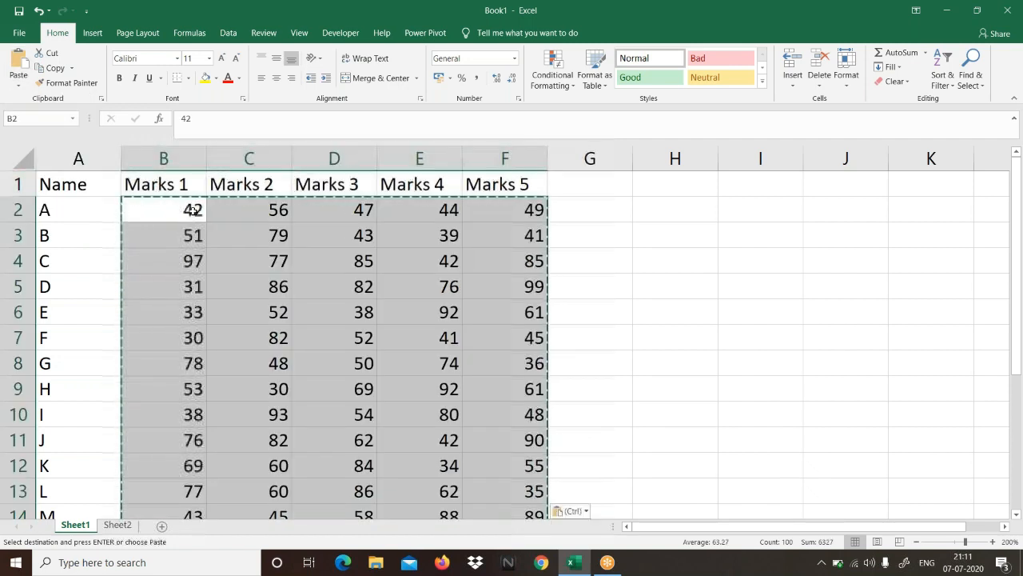
Step: Inspect the contents of cells B2 through F2 to see whether they hold formulas or fixed values
{"action": "left_click", "coordinate": [193, 209]}
{"action": "left_click", "coordinate": [271, 210]}
{"action": "left_click", "coordinate": [324, 207]}
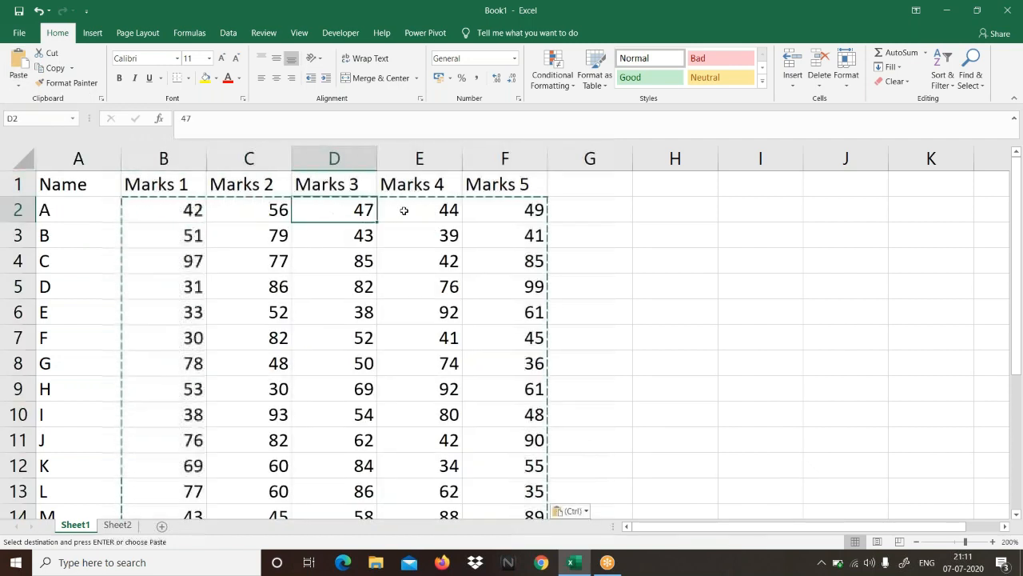
{"action": "left_click", "coordinate": [402, 208]}
{"action": "left_click", "coordinate": [516, 210]}
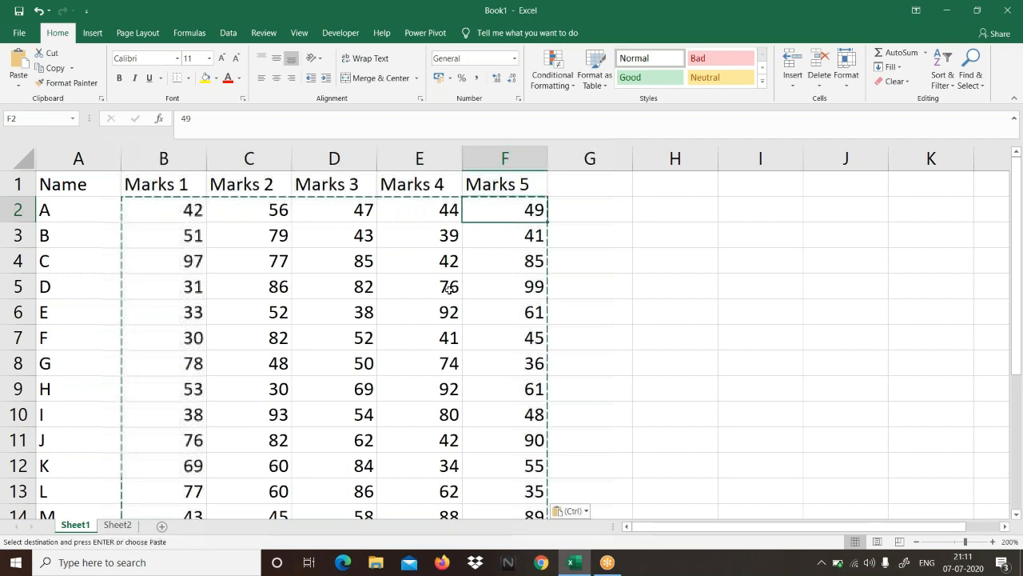
Step: Review the names in A2:A21 and the Marks 1 to Marks 5 headings in row 1
{"action": "left_click_drag", "start_coordinate": [55, 208], "coordinate": [59, 490]}
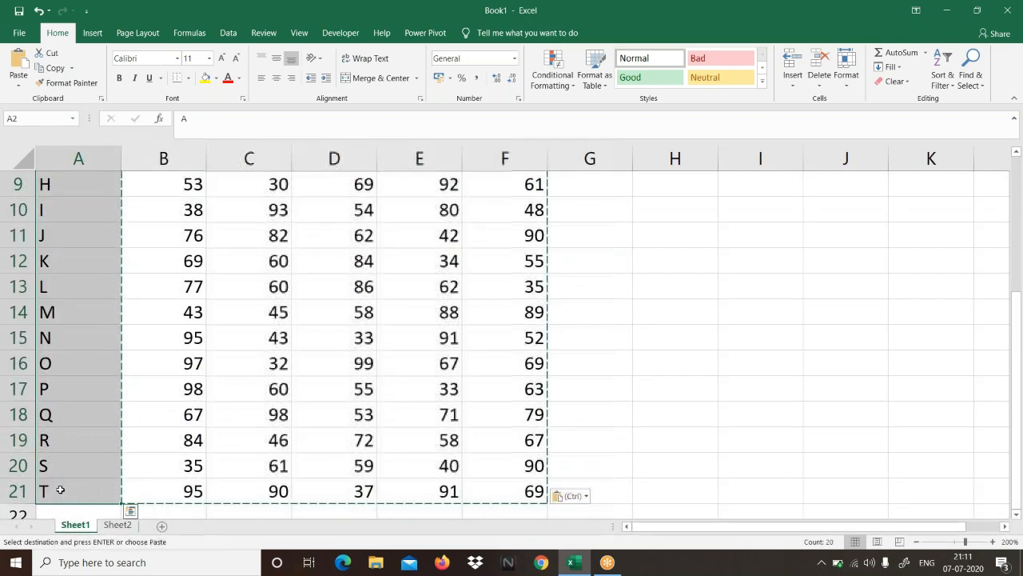
{"action": "scroll", "coordinate": [112, 416], "scroll_direction": "up", "scroll_amount": 3}
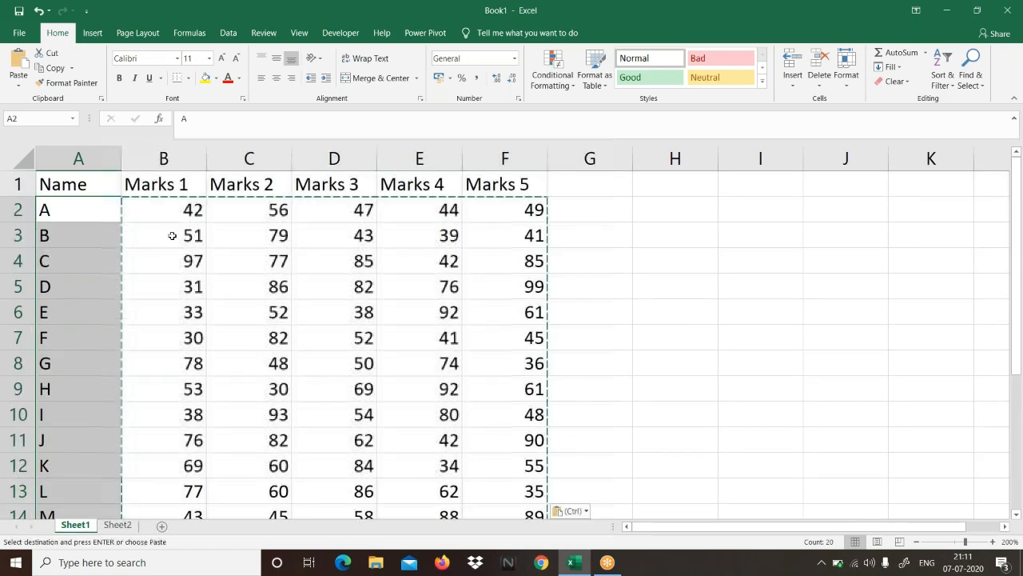
{"action": "left_click", "coordinate": [184, 190]}
{"action": "left_click_drag", "start_coordinate": [185, 191], "coordinate": [257, 196]}
{"action": "left_click_drag", "start_coordinate": [369, 189], "coordinate": [490, 192]}
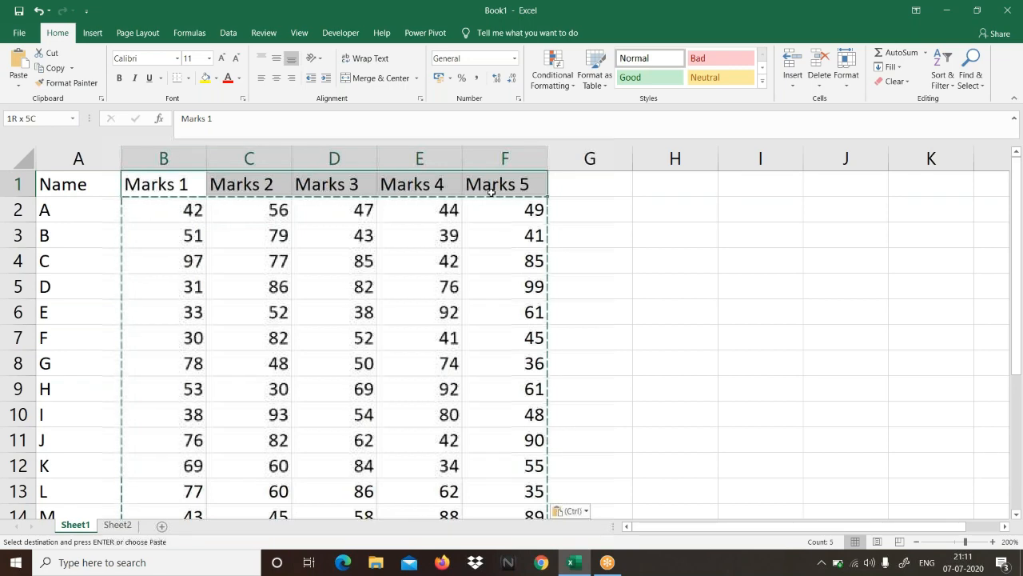
{"action": "left_click_drag", "start_coordinate": [379, 217], "coordinate": [319, 191]}
{"action": "left_click", "coordinate": [190, 212]}
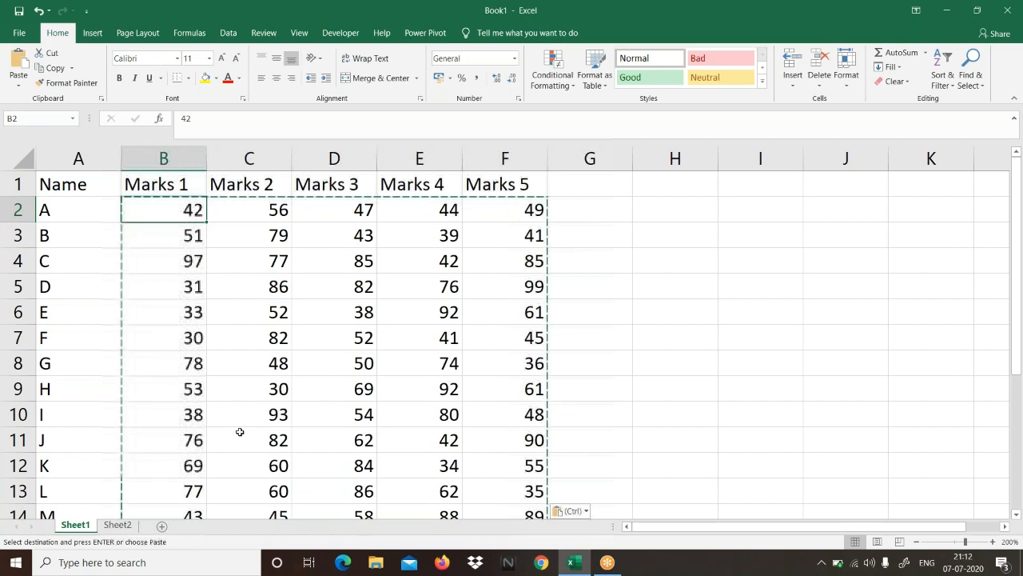
Step: Clear the copy outline and centre-align the marks in B2:F21
{"action": "left_click_drag", "start_coordinate": [132, 210], "coordinate": [495, 457]}
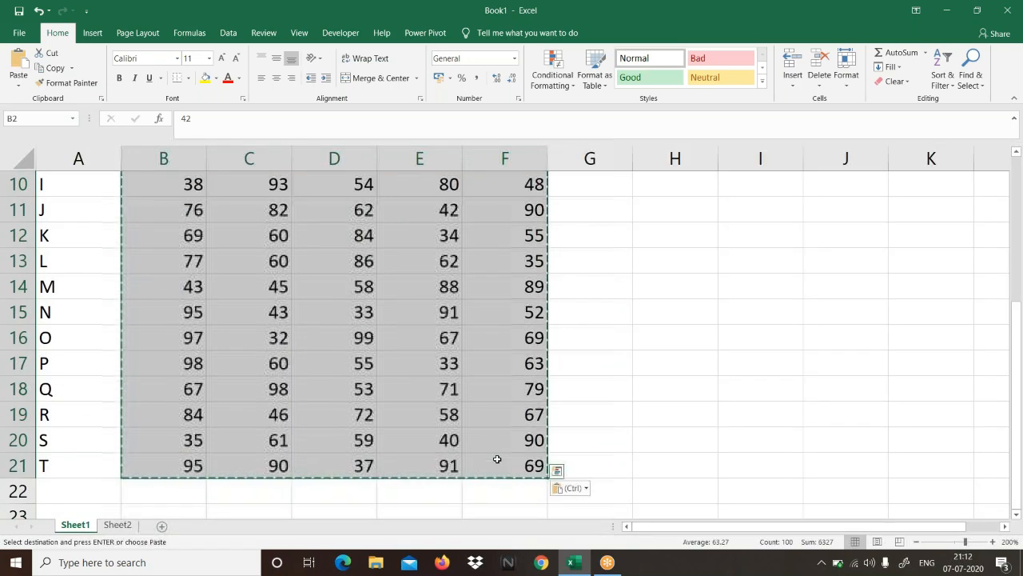
{"action": "scroll", "coordinate": [496, 457], "scroll_direction": "up", "scroll_amount": 3}
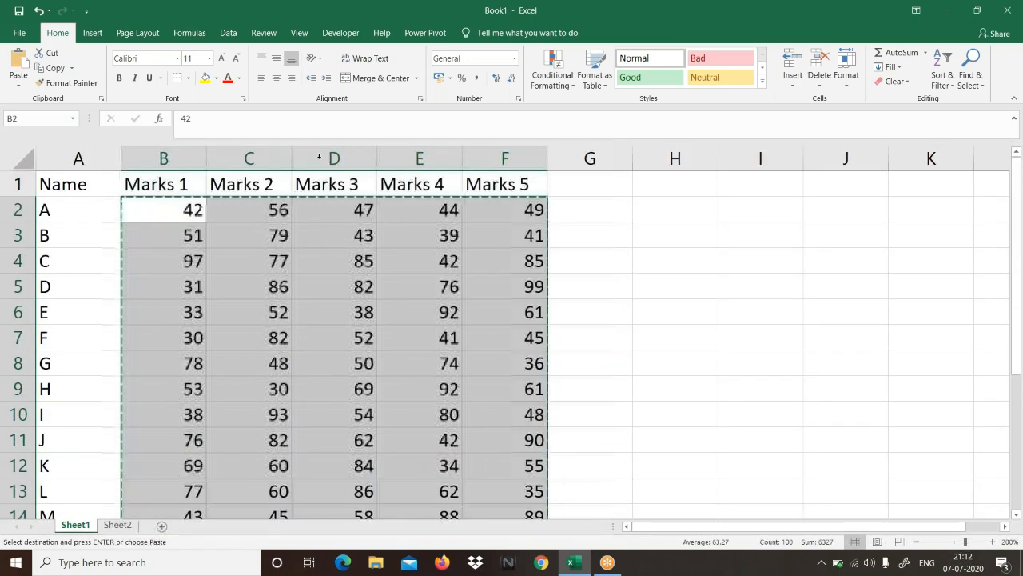
{"action": "key", "text": "Escape"}
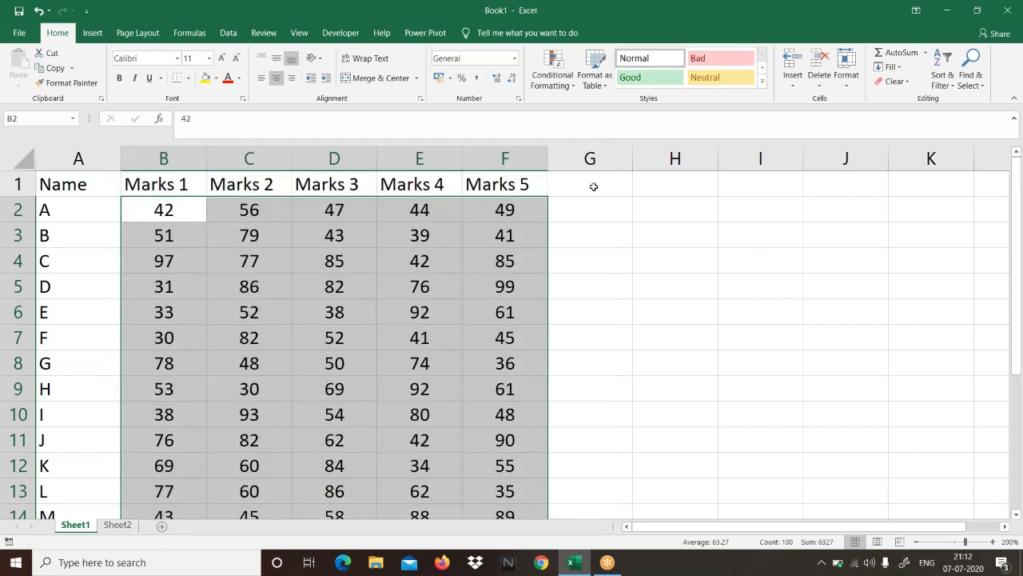
Step: Add the column heading Total in cell G1
{"action": "left_click", "coordinate": [594, 186]}
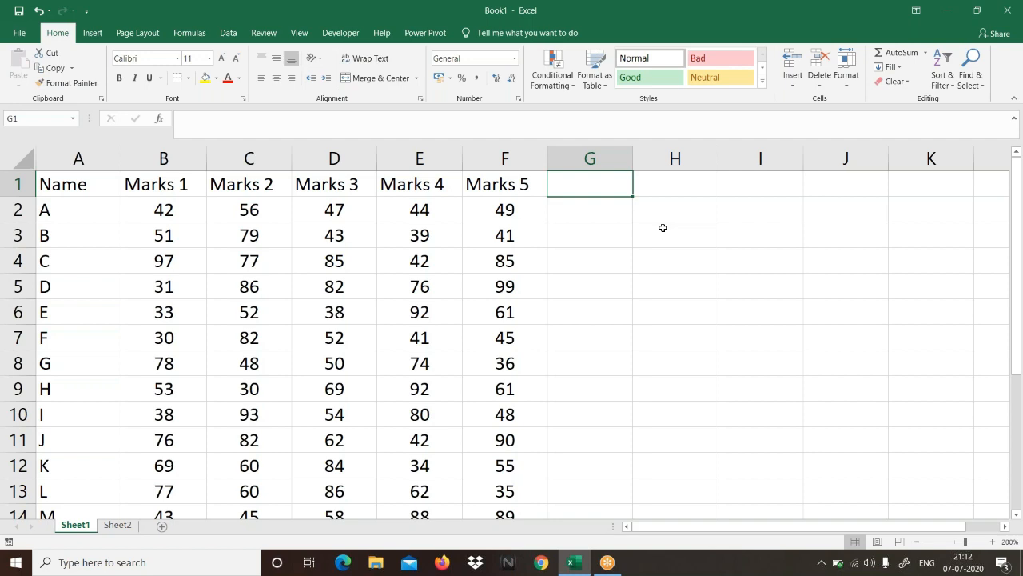
{"action": "type", "text": "Total"}
{"action": "key", "text": "Return"}
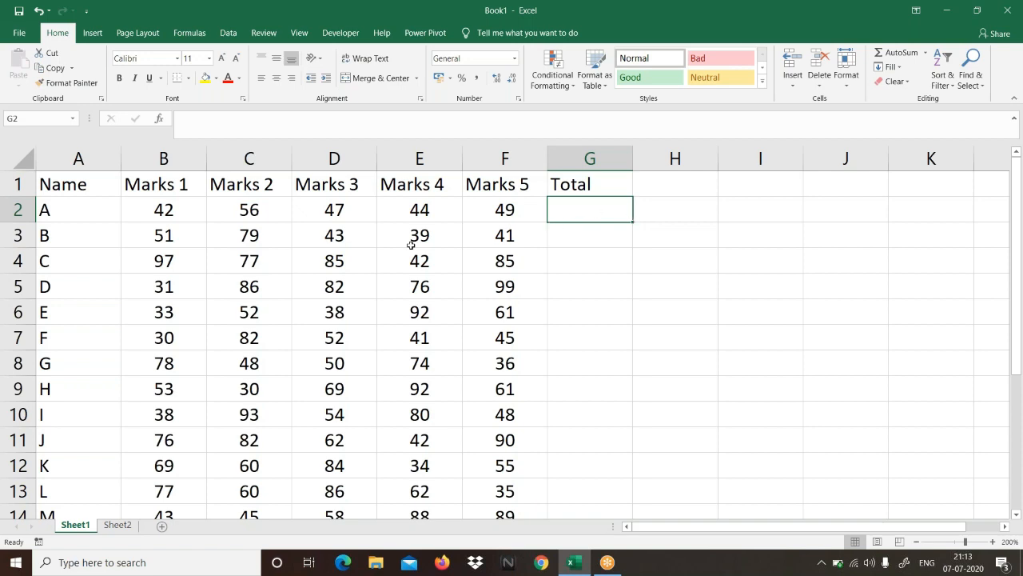
Step: Calculate the total of the first row's marks in cell G2 with =SUM(B2:F2)
{"action": "left_click", "coordinate": [184, 217]}
{"action": "left_click_drag", "start_coordinate": [184, 217], "coordinate": [505, 485]}
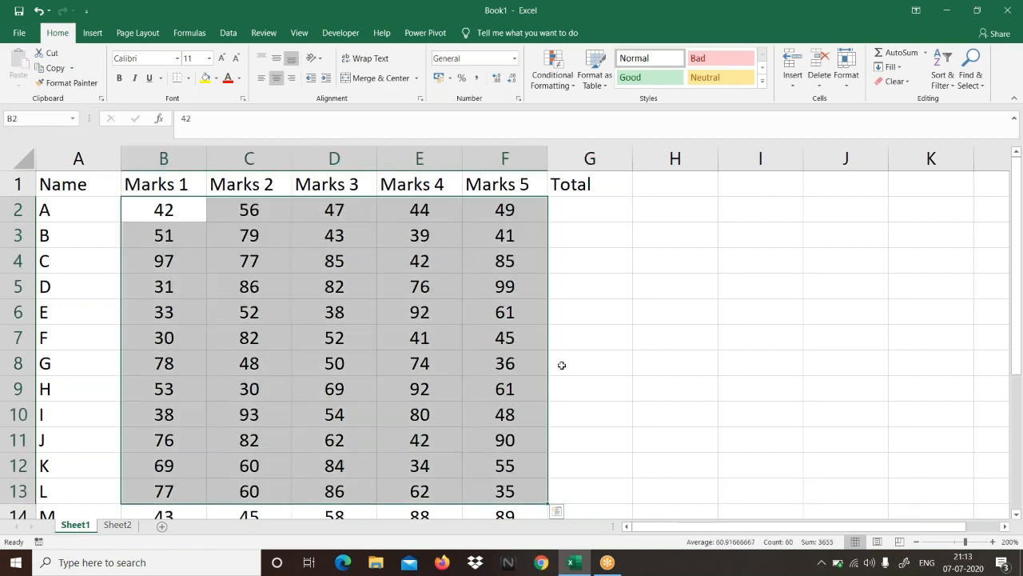
{"action": "left_click", "coordinate": [581, 211]}
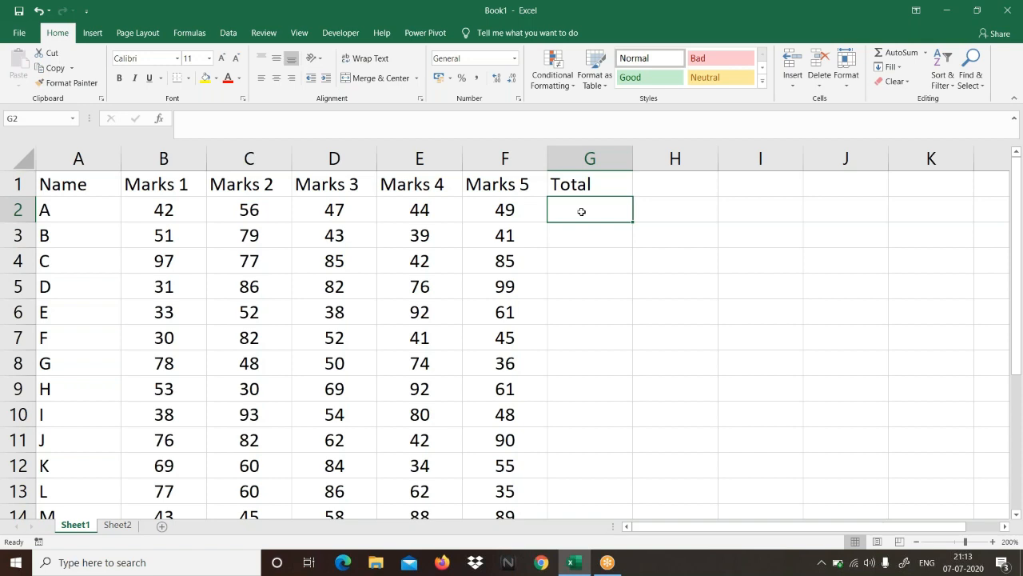
{"action": "type", "text": "="}
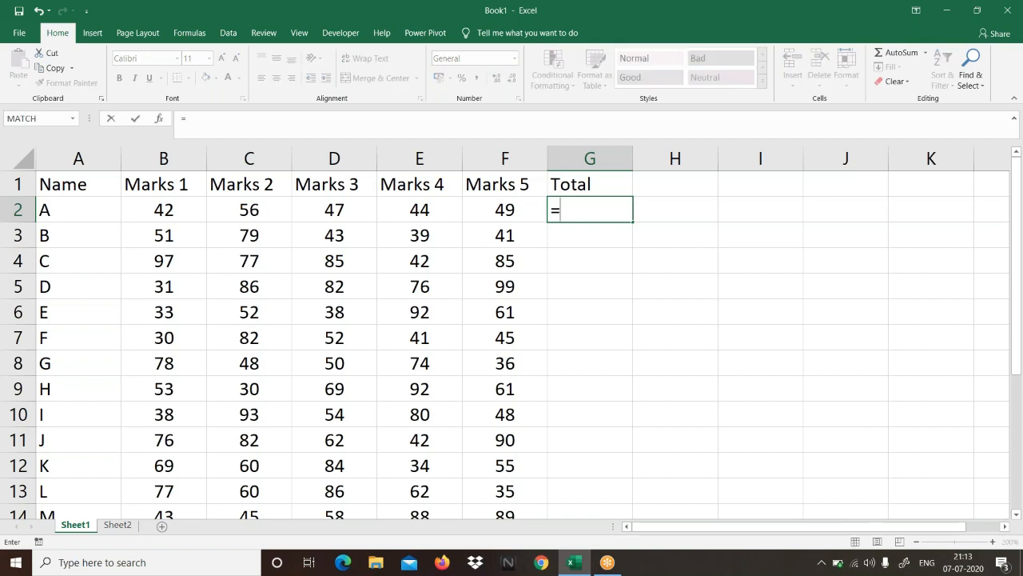
{"action": "type", "text": "sum"}
{"action": "key", "text": "Tab"}
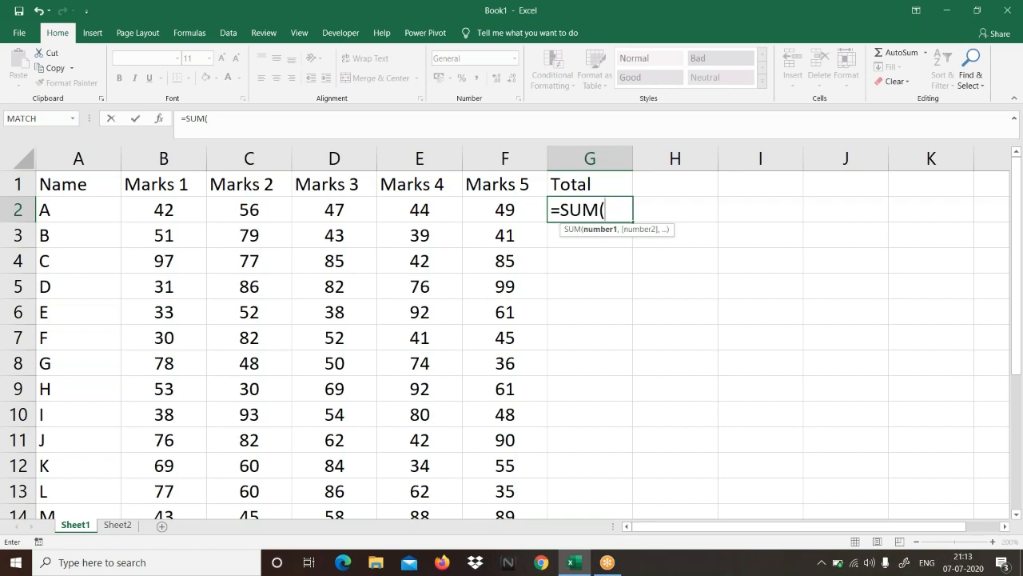
{"action": "left_click", "coordinate": [164, 208]}
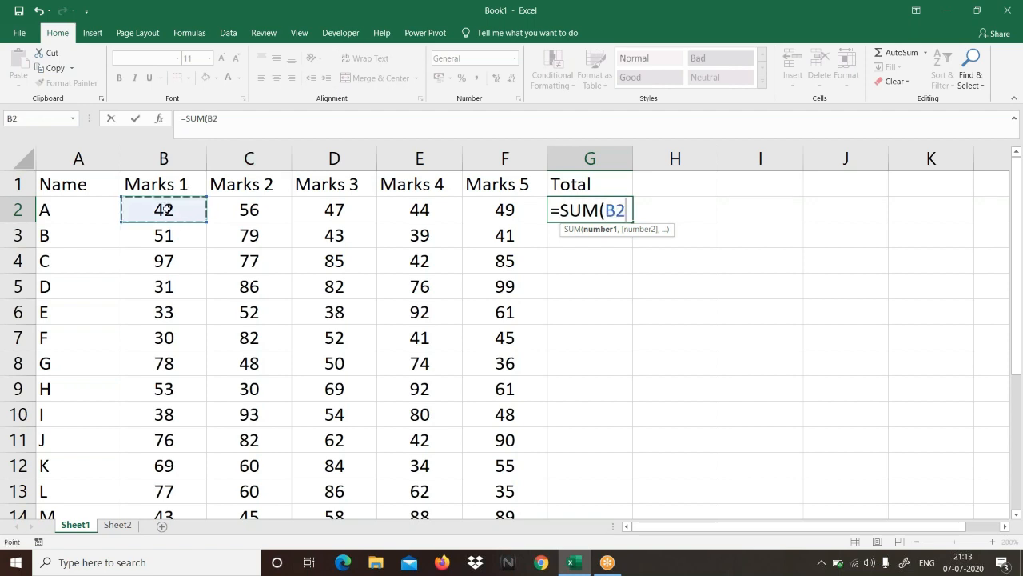
{"action": "left_click_drag", "start_coordinate": [164, 208], "coordinate": [530, 209]}
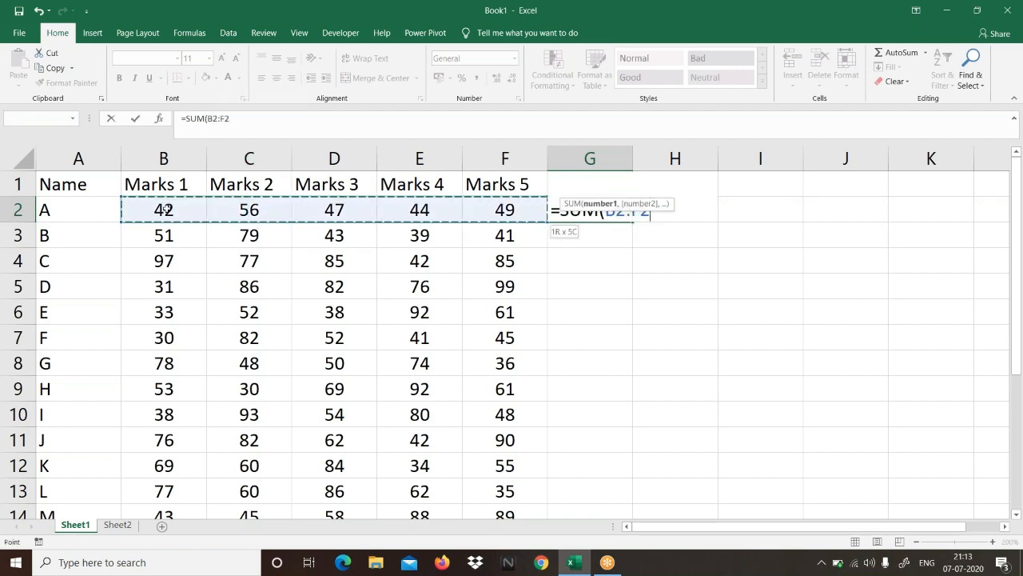
{"action": "type", "text": ")"}
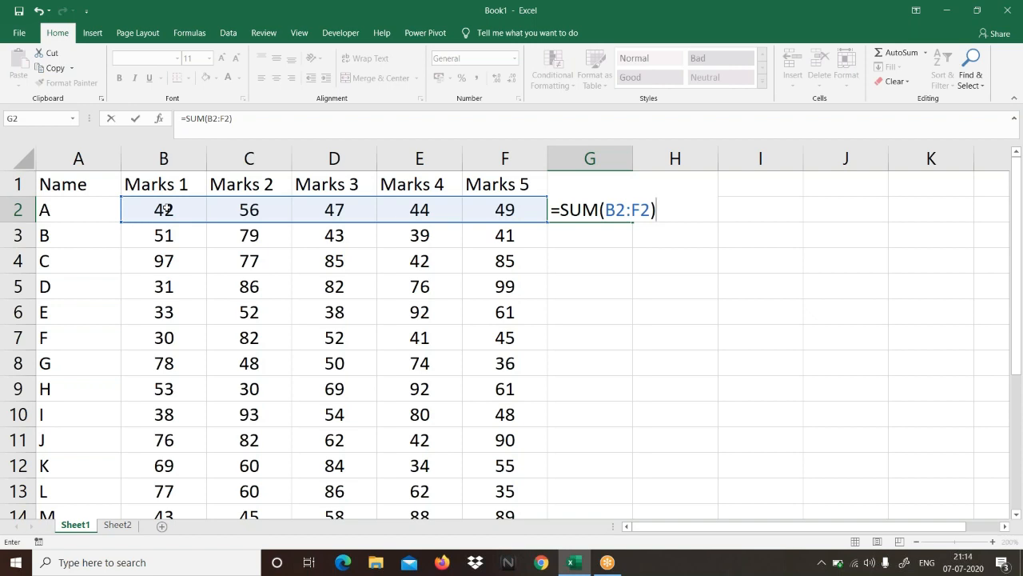
{"action": "key", "text": "Return"}
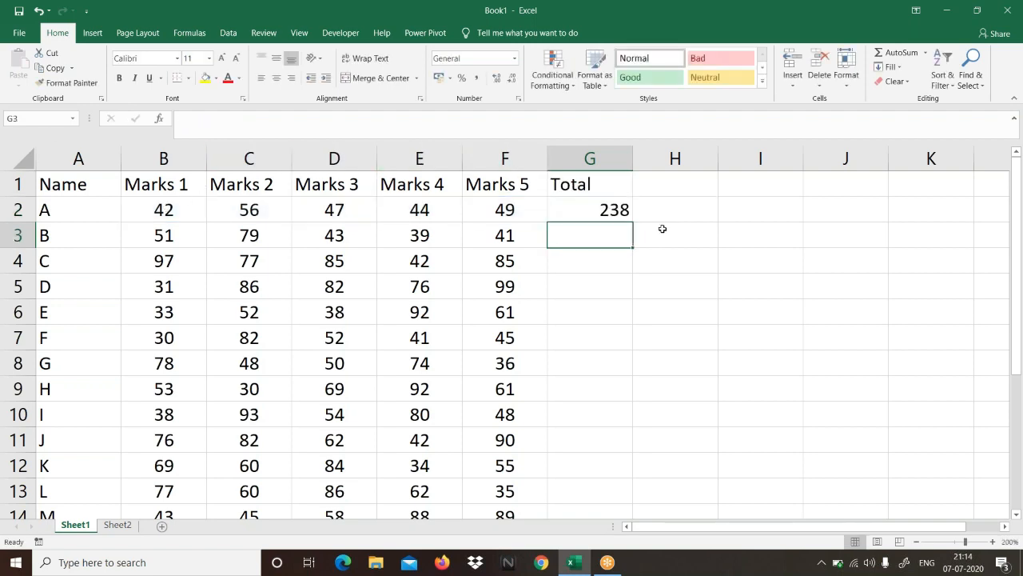
Step: Fill the SUM formula from G2 down the Total column to row 21
{"action": "left_click", "coordinate": [605, 213]}
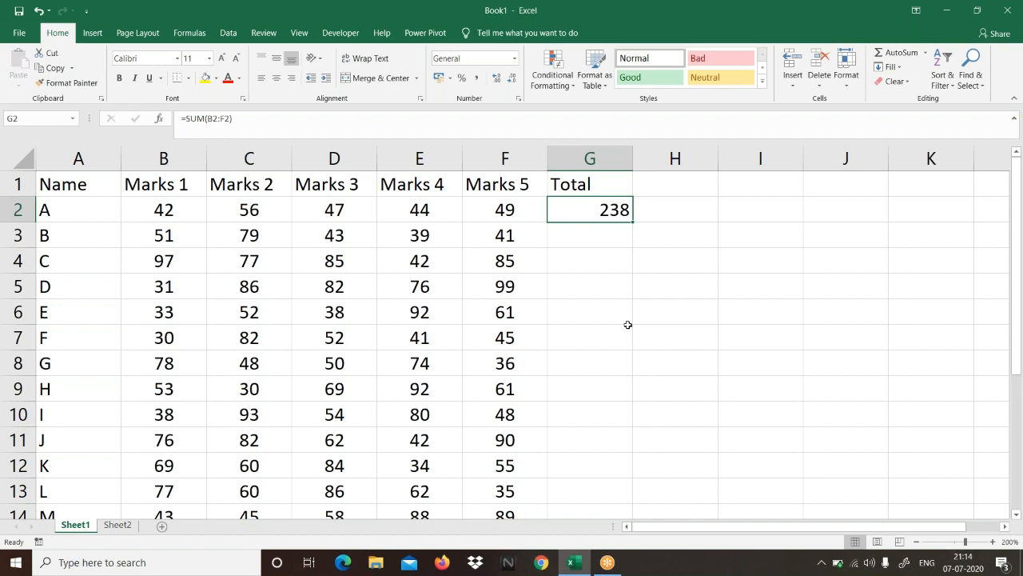
{"action": "double_click", "coordinate": [632, 222]}
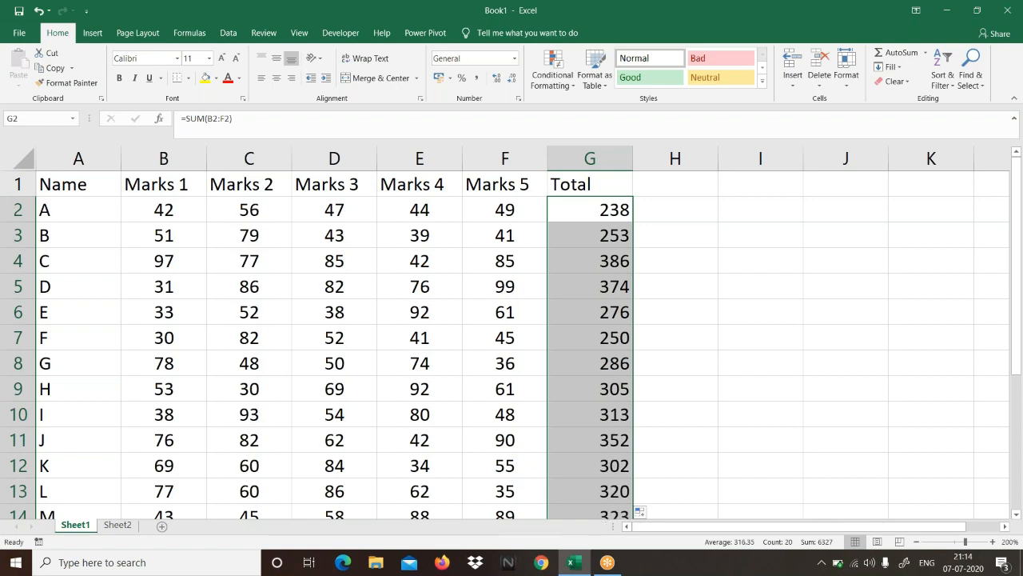
{"action": "scroll", "coordinate": [591, 390], "scroll_direction": "down", "scroll_amount": 4}
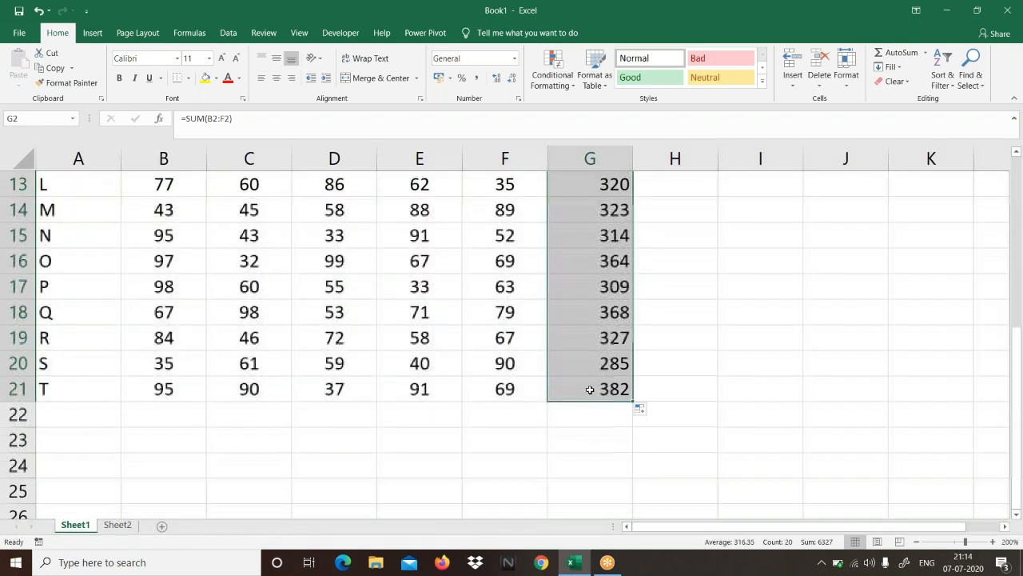
Step: Centre-align the totals in G2:G21 and the Total heading in G1
{"action": "scroll", "coordinate": [590, 389], "scroll_direction": "up", "scroll_amount": 4}
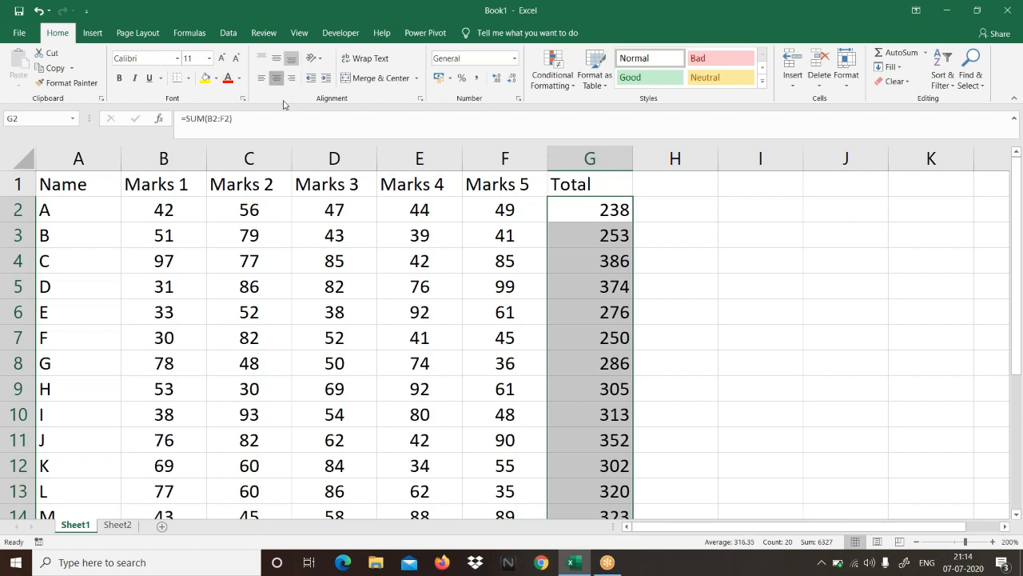
{"action": "left_click", "coordinate": [276, 78]}
{"action": "left_click", "coordinate": [589, 189]}
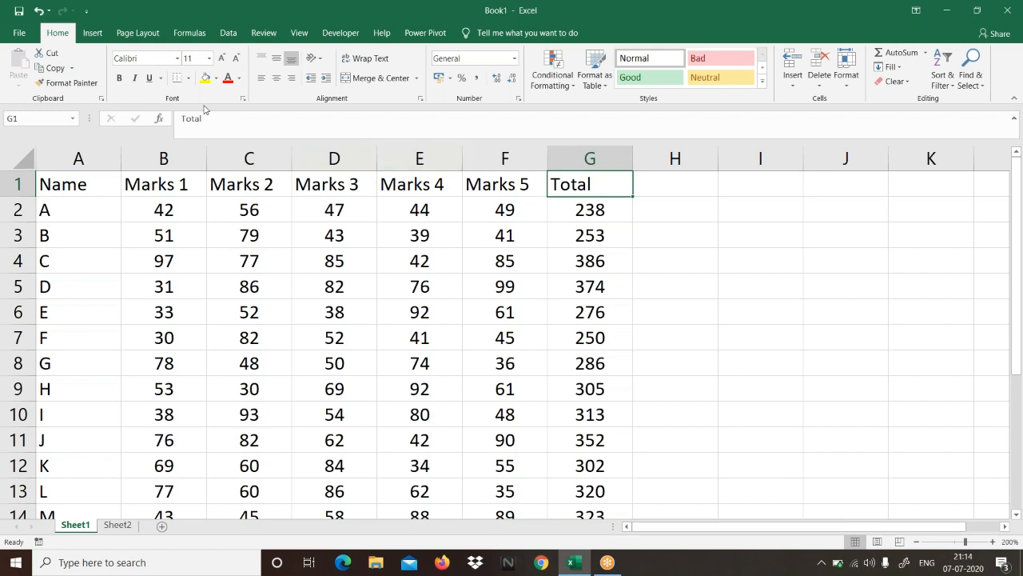
{"action": "left_click", "coordinate": [275, 78]}
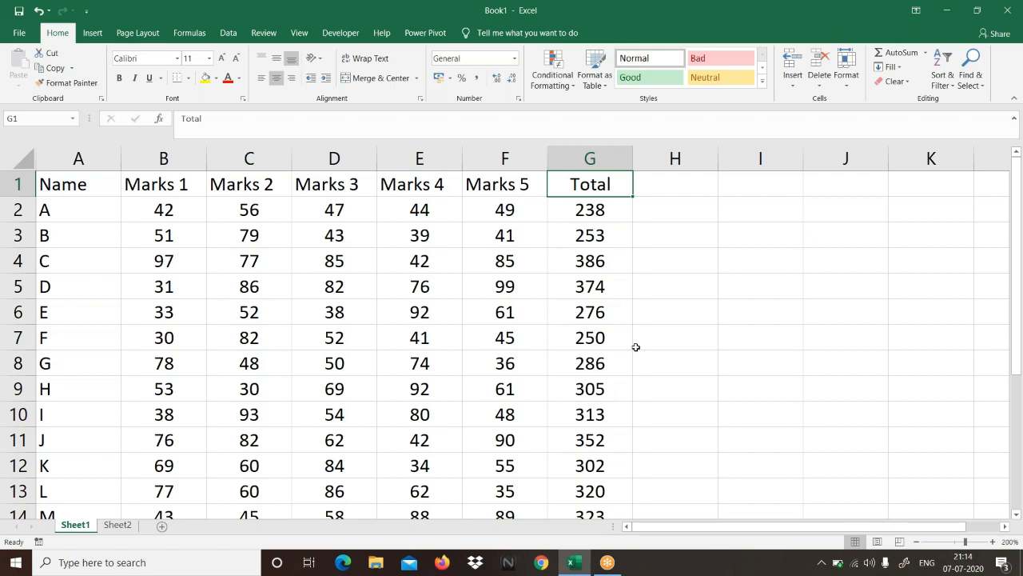
Step: Add the column heading Percentage in cell H1 and autofit column H to its text
{"action": "left_click", "coordinate": [681, 188]}
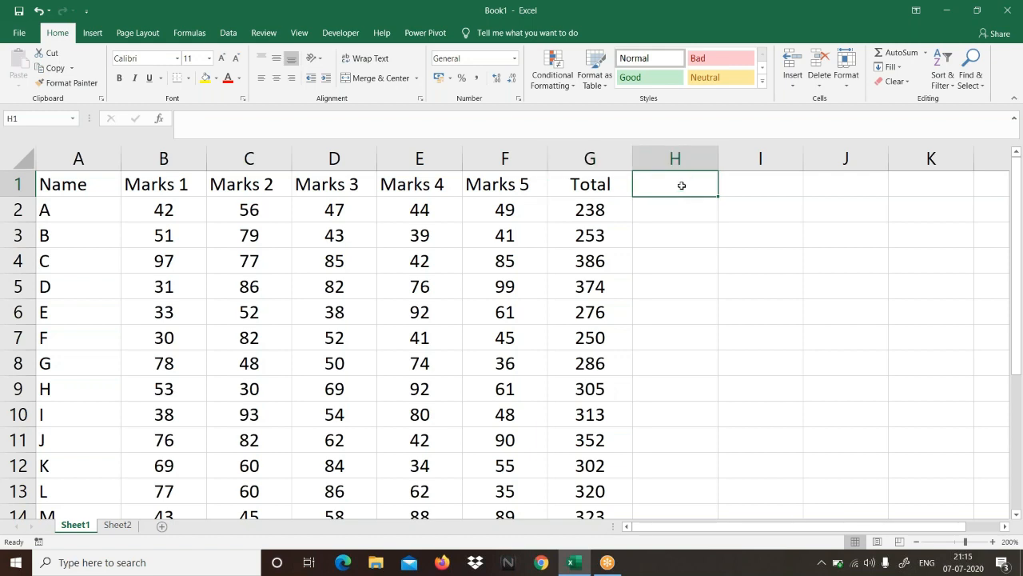
{"action": "type", "text": "P"}
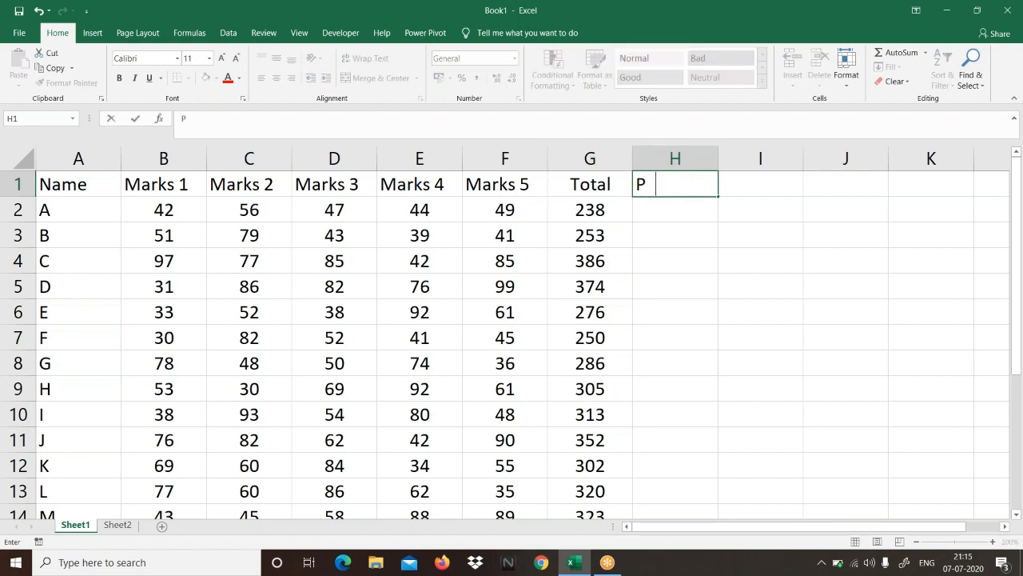
{"action": "type", "text": "ercentage"}
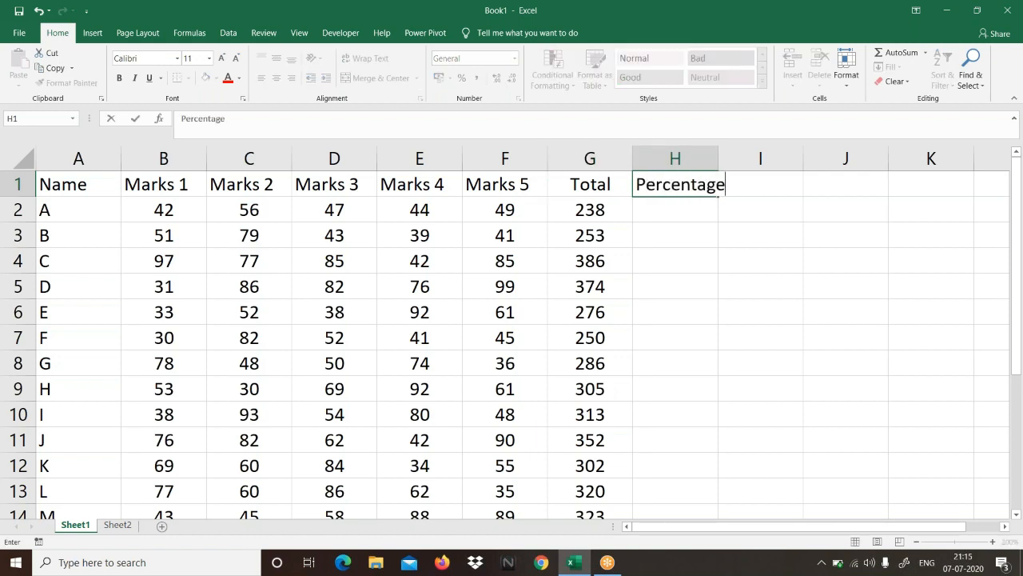
{"action": "key", "text": "Return"}
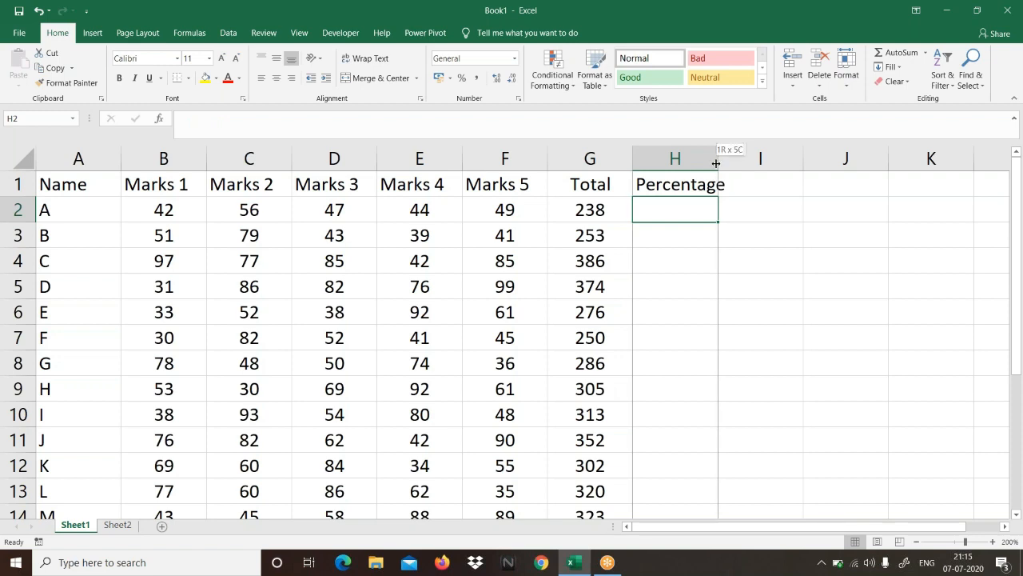
{"action": "double_click", "coordinate": [716, 165]}
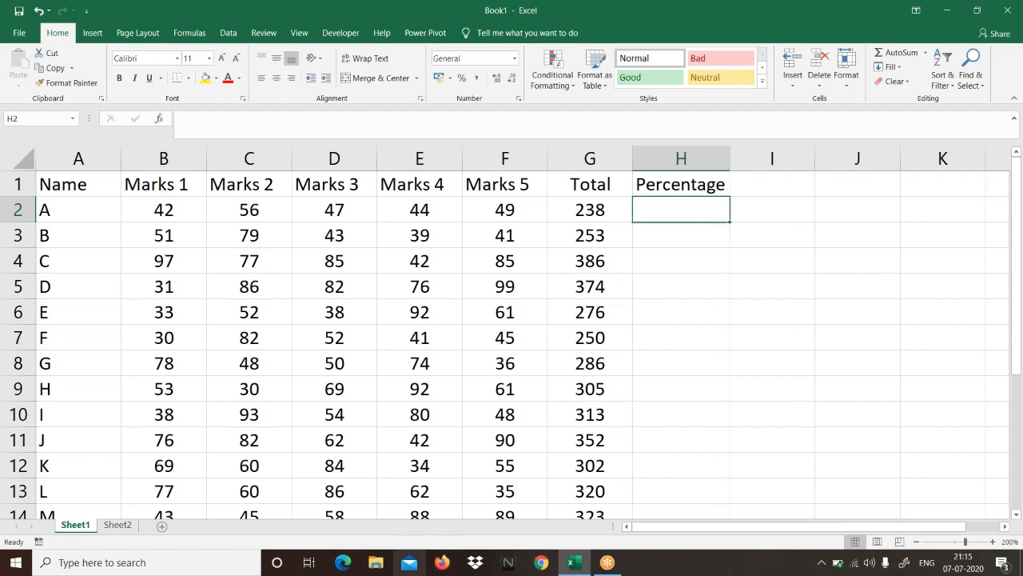
Step: Note the syntax =RANDBETWEEN(bottom,top) as plain text in cell A5 of Sheet2
{"action": "left_click", "coordinate": [118, 526]}
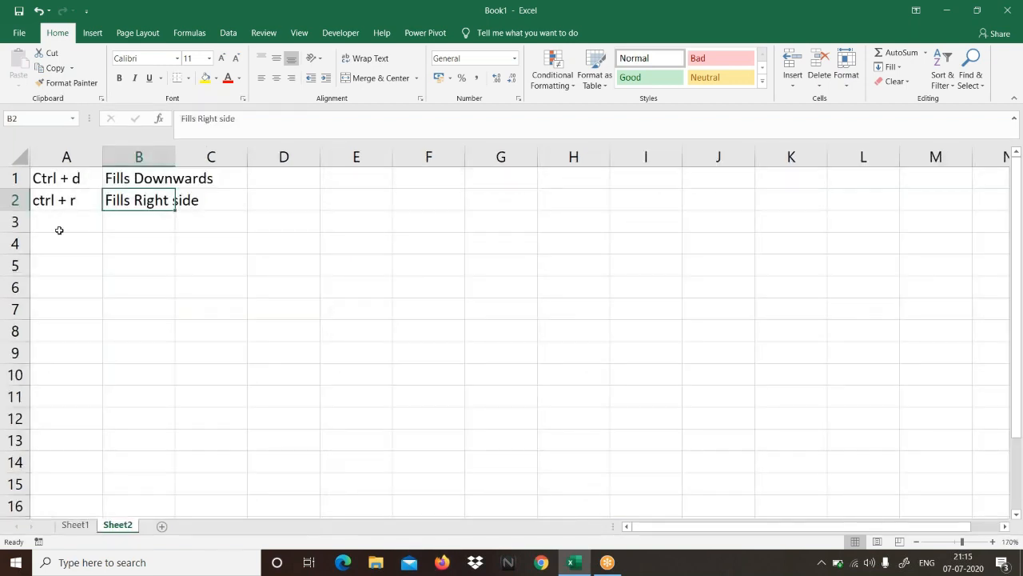
{"action": "left_click", "coordinate": [60, 272]}
{"action": "type", "text": "="}
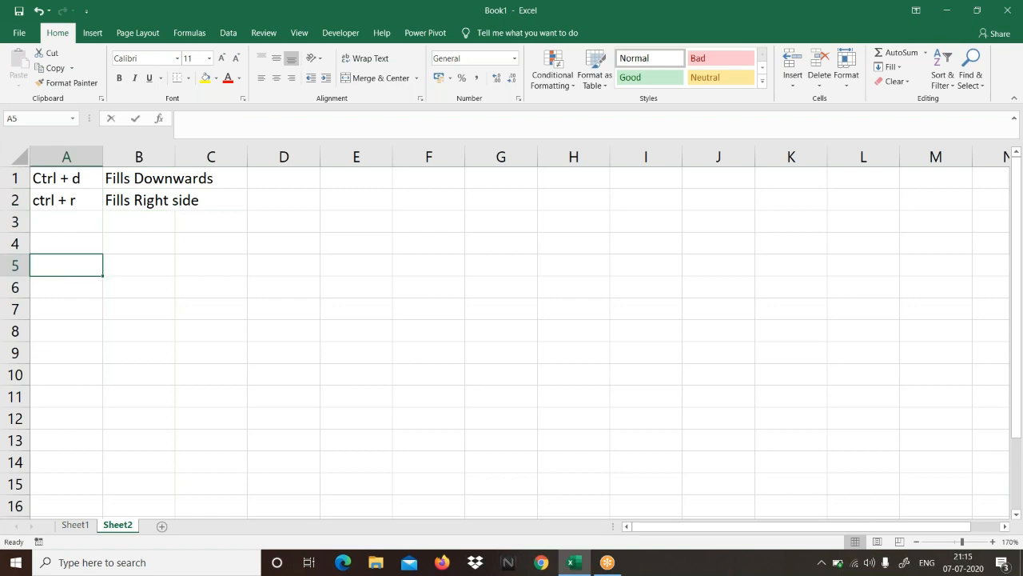
{"action": "type", "text": "randb"}
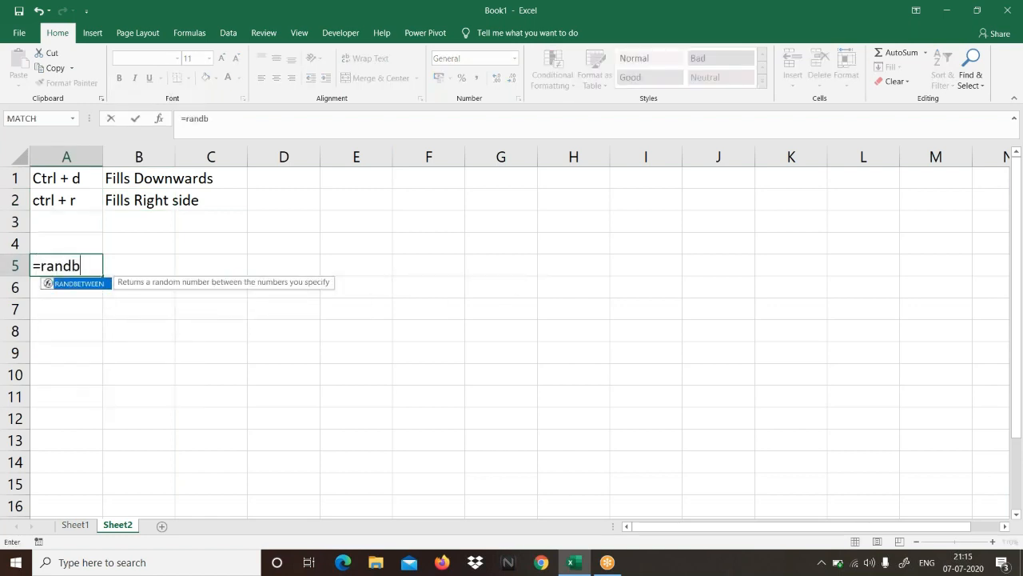
{"action": "key", "text": "Tab"}
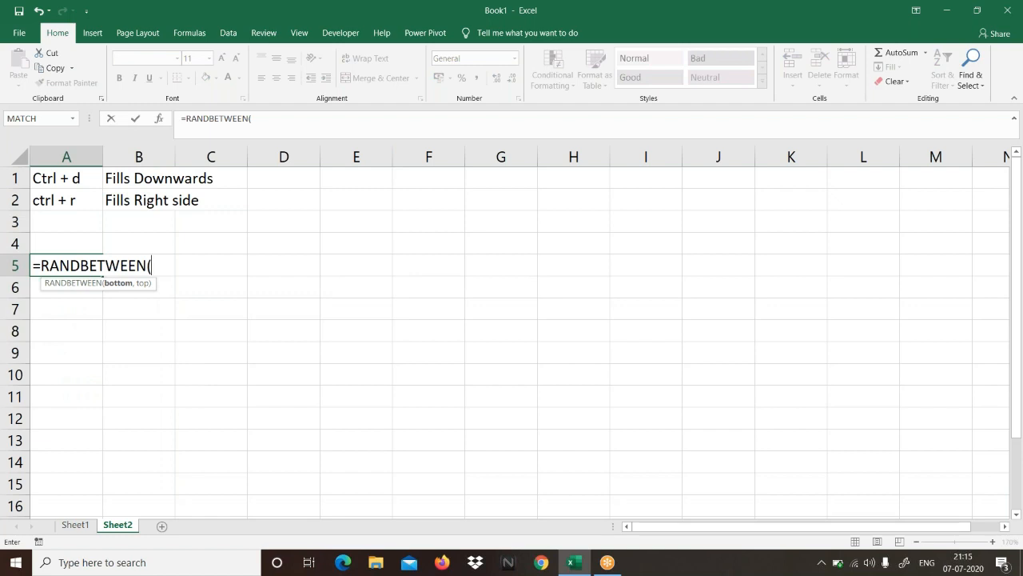
{"action": "type", "text": "bottom,top)"}
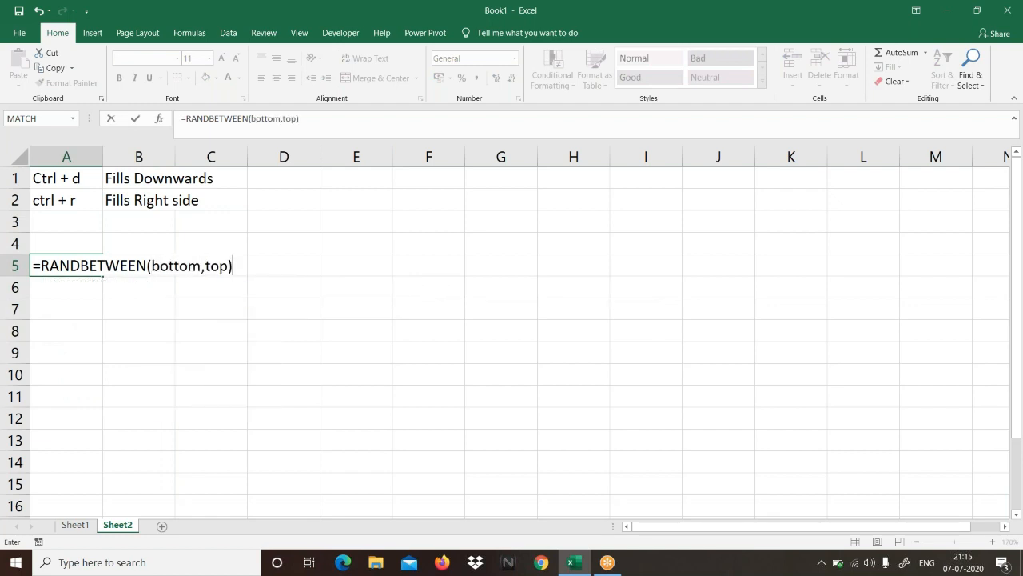
{"action": "left_click", "coordinate": [35, 265]}
{"action": "type", "text": "'"}
{"action": "key", "text": "Return"}
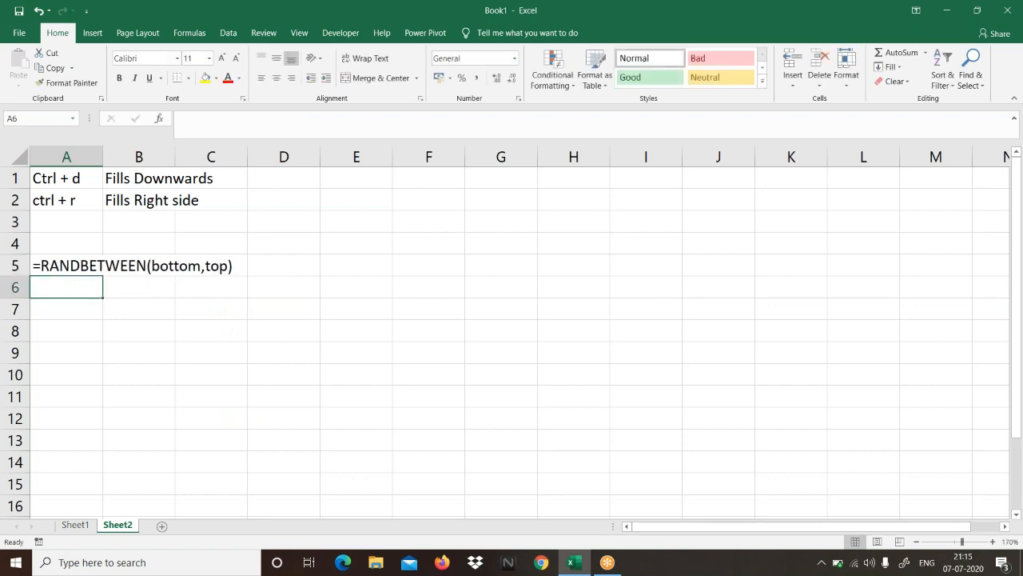
Step: Note the syntax =SUM(range) as plain text in cell A6, below the RANDBETWEEN note
{"action": "type", "text": "=sum"}
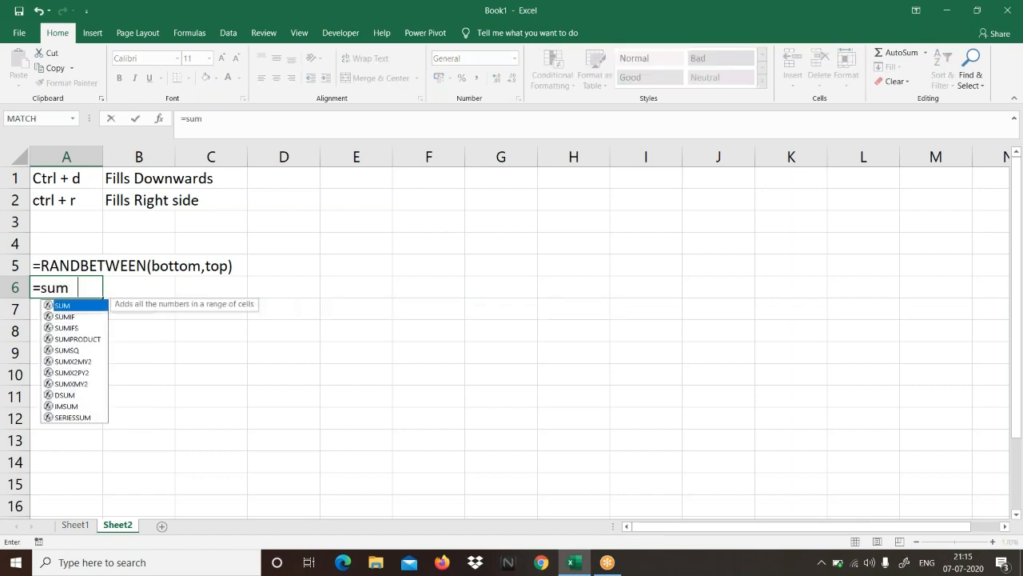
{"action": "key", "text": "Tab"}
{"action": "type", "text": "range"}
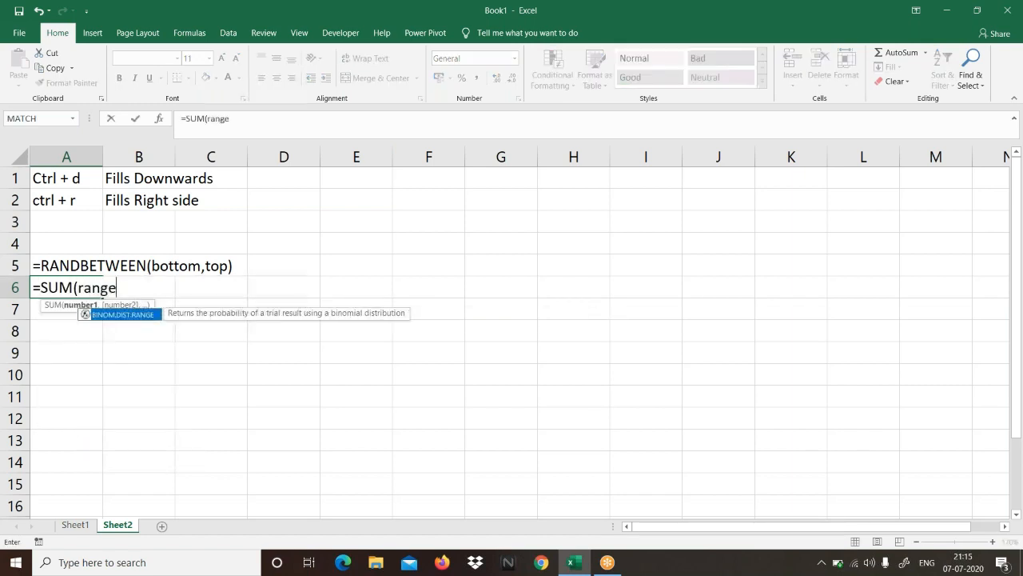
{"action": "type", "text": ")"}
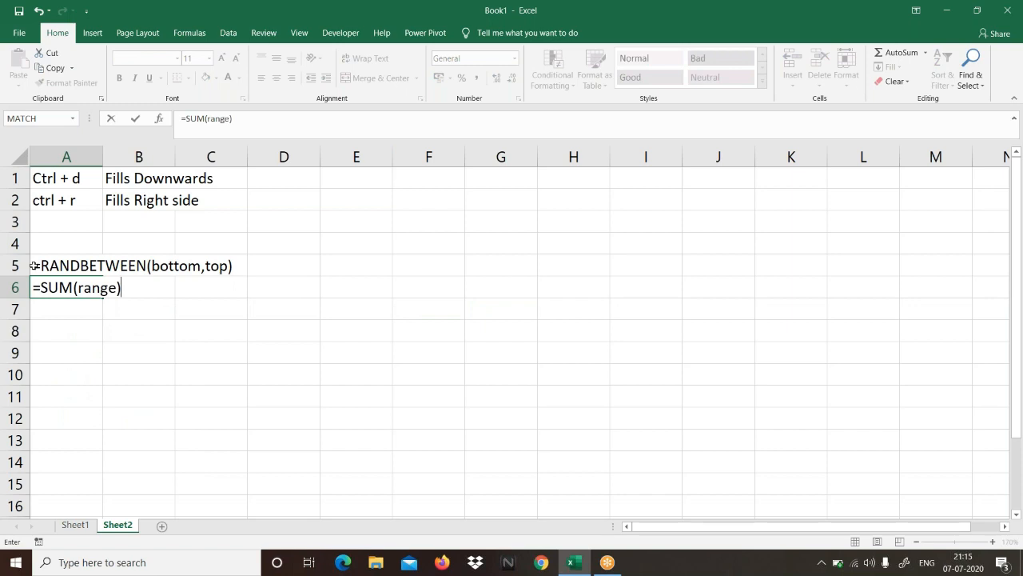
{"action": "left_click", "coordinate": [34, 287]}
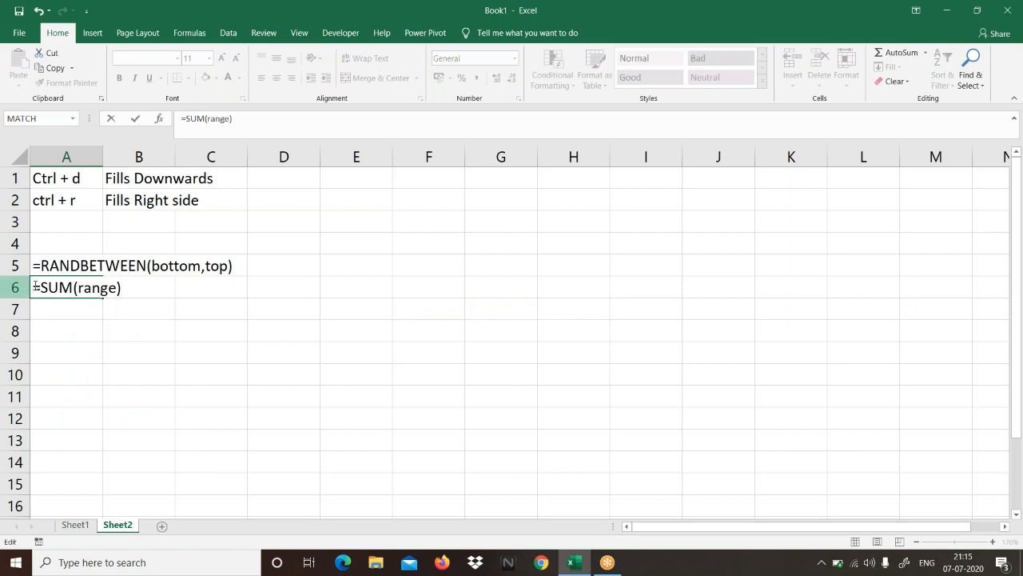
{"action": "type", "text": "'"}
{"action": "key", "text": "Return"}
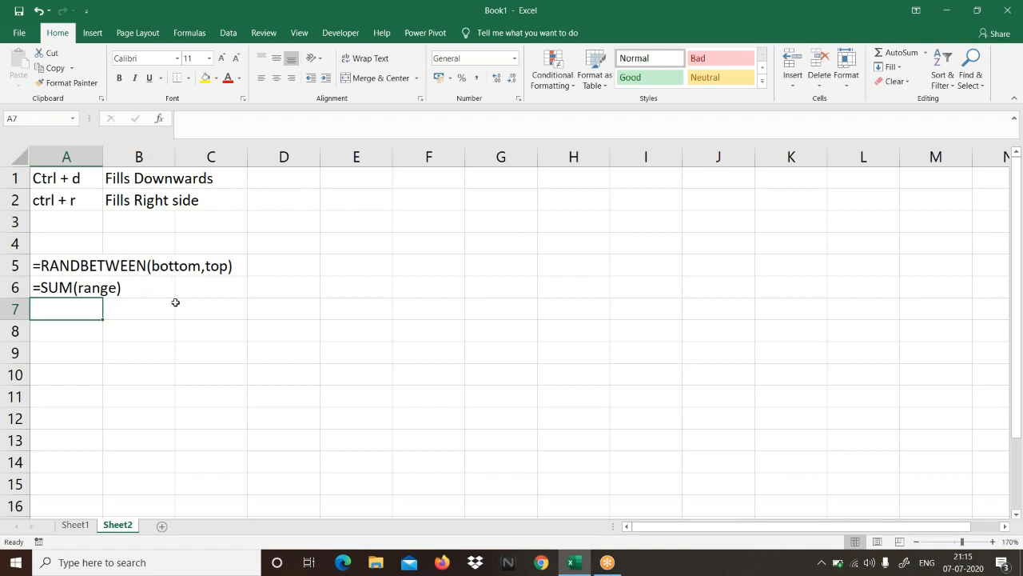
Step: Enter the formula =AVERAGE(B2:F2)/100 in cell H2 of Sheet1, below the Percentage heading
{"action": "left_click", "coordinate": [75, 524]}
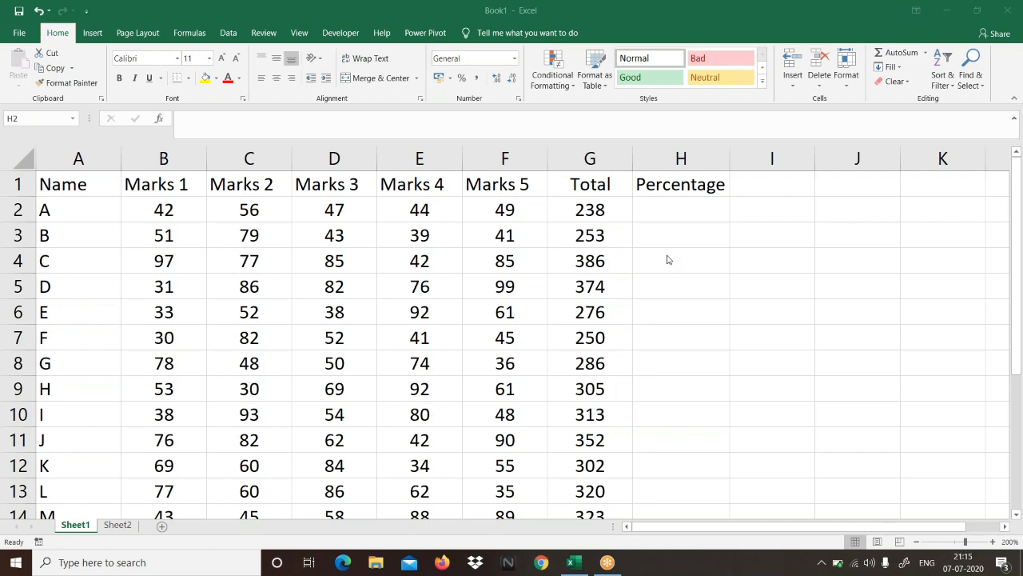
{"action": "left_click", "coordinate": [662, 219]}
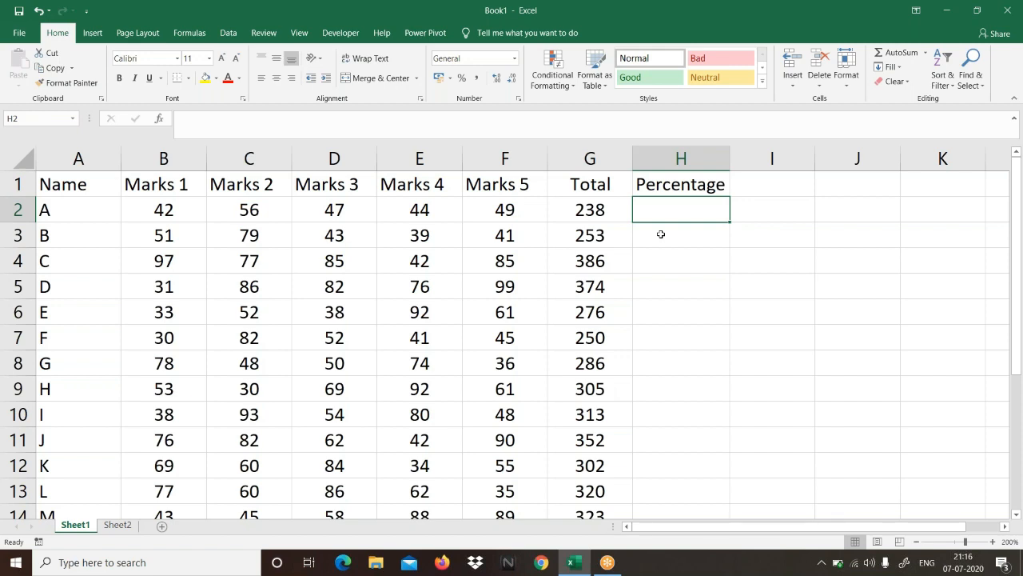
{"action": "type", "text": "=avera"}
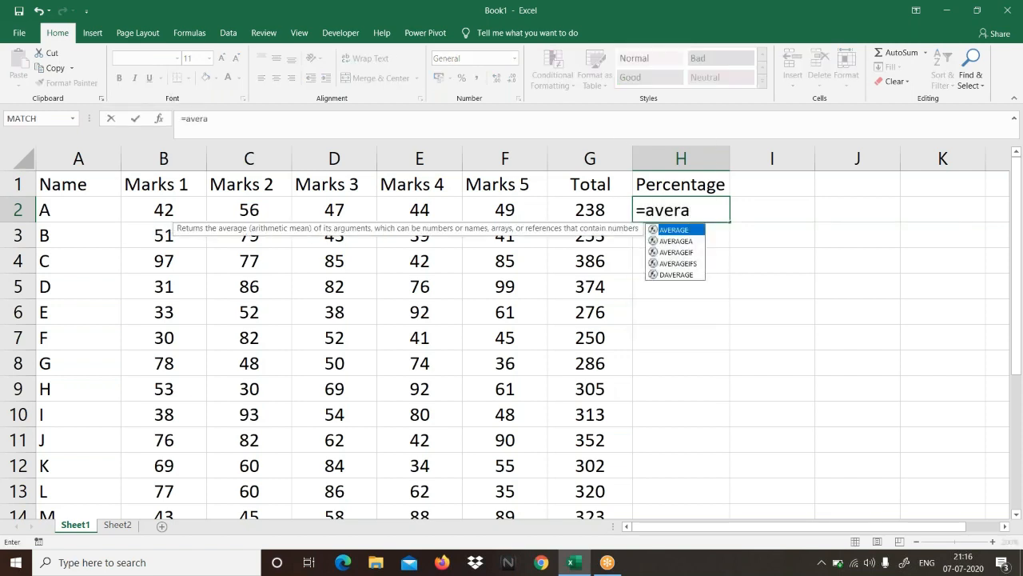
{"action": "key", "text": "Tab"}
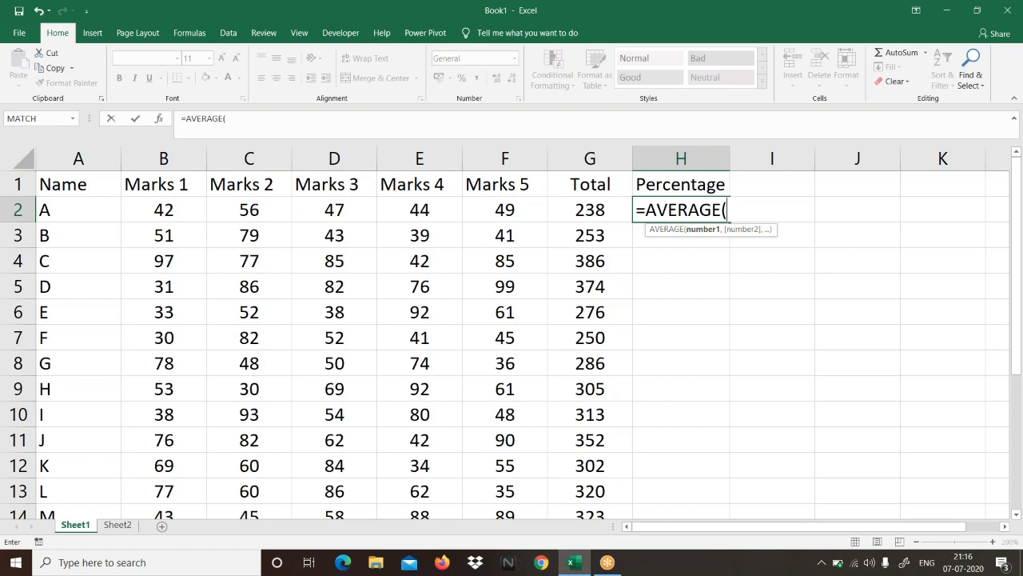
{"action": "left_click", "coordinate": [162, 208]}
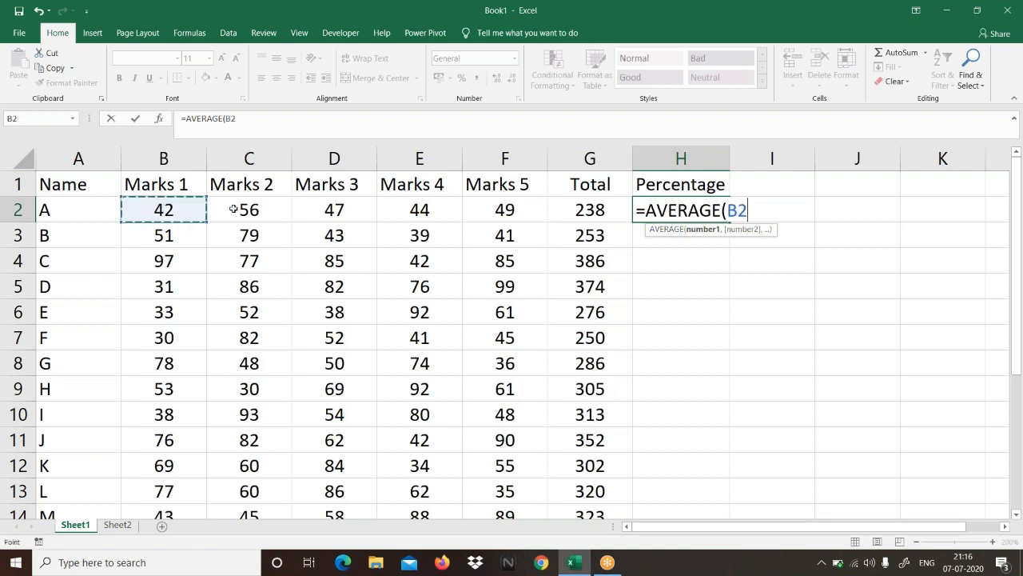
{"action": "left_click_drag", "start_coordinate": [234, 208], "coordinate": [491, 211]}
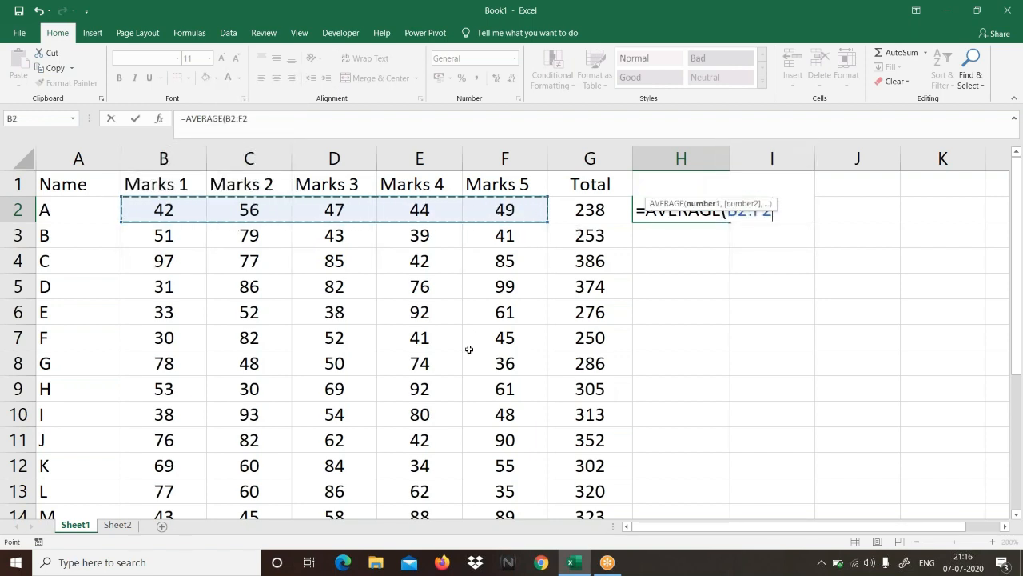
{"action": "type", "text": ")"}
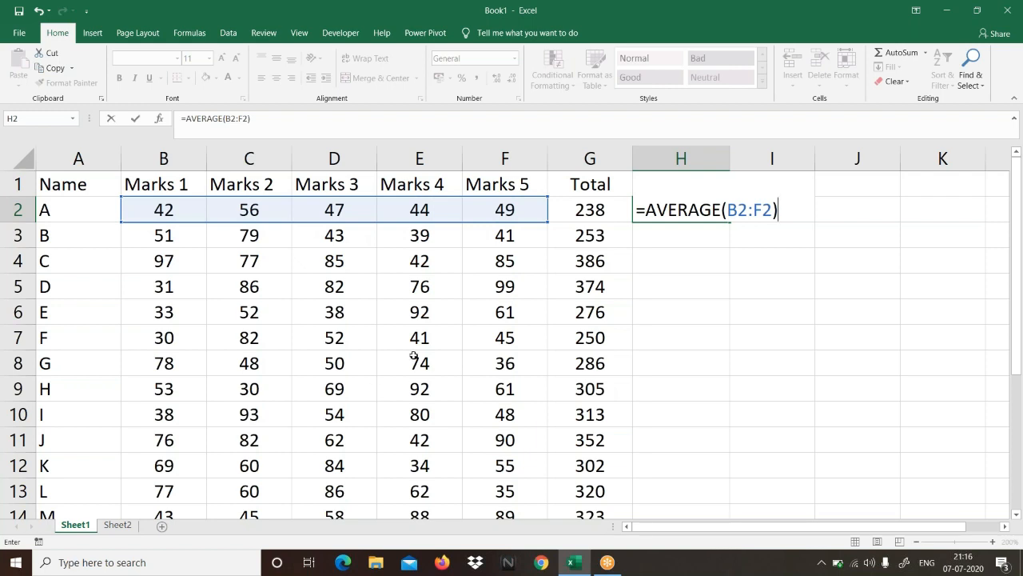
{"action": "type", "text": "/100"}
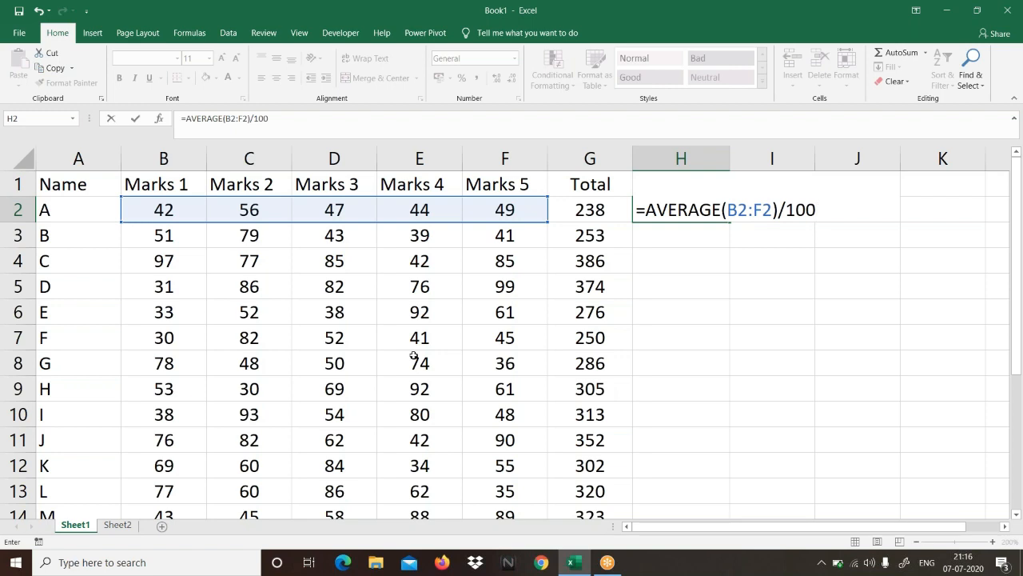
{"action": "key", "text": "Return"}
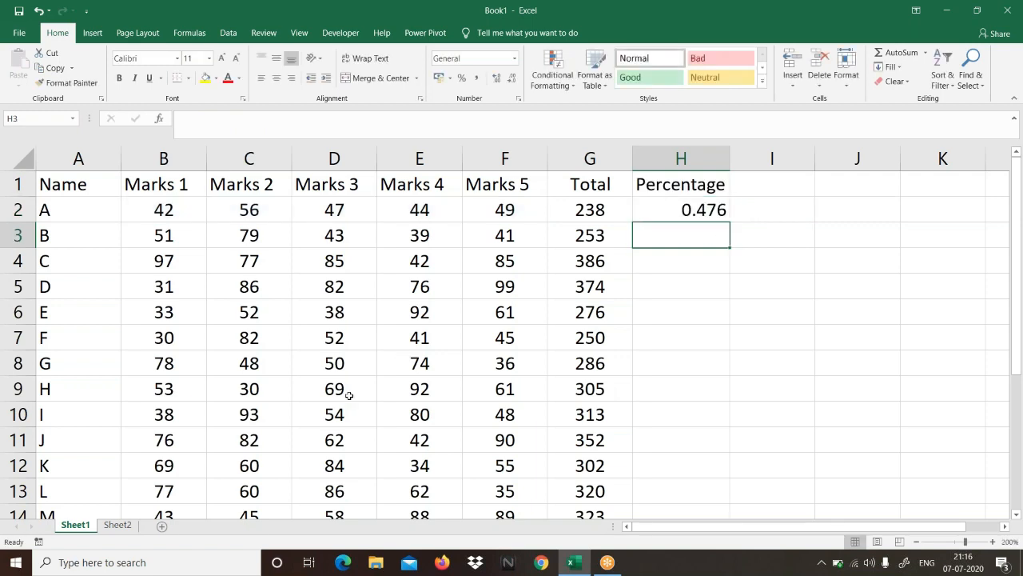
Step: Format cell H2 as a percentage with two decimal places
{"action": "left_click", "coordinate": [705, 211]}
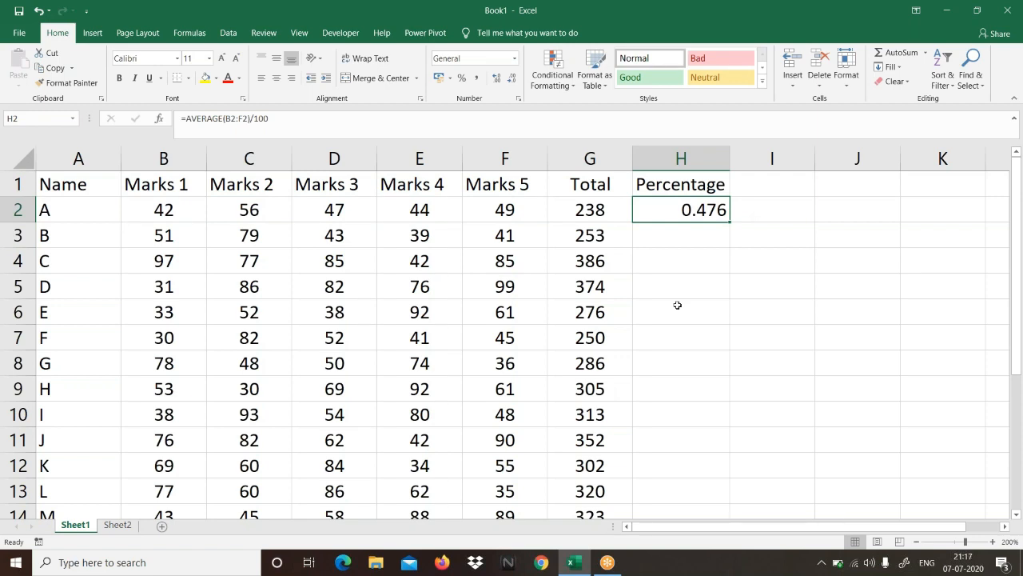
{"action": "left_click", "coordinate": [460, 79]}
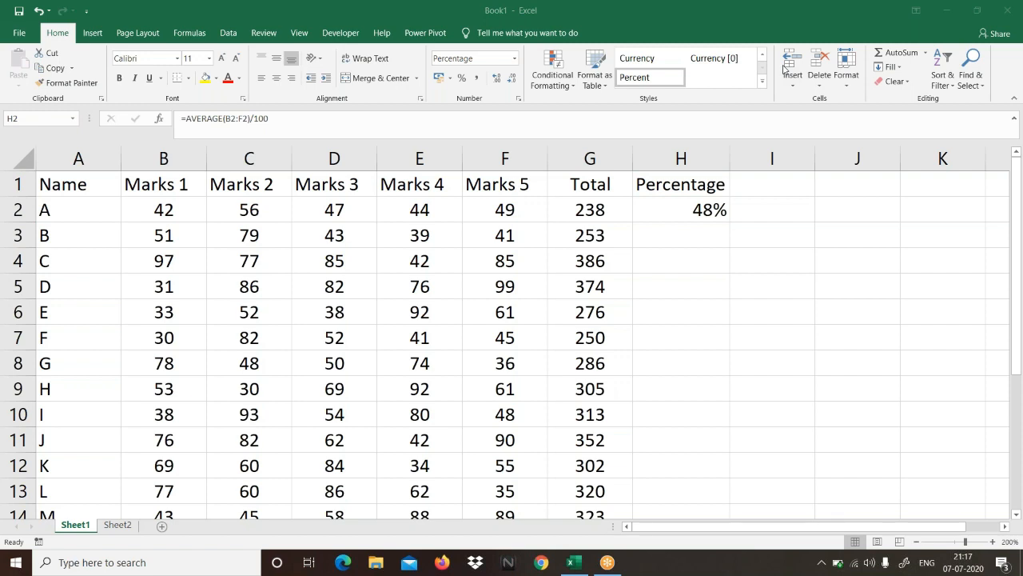
{"action": "left_click", "coordinate": [702, 212]}
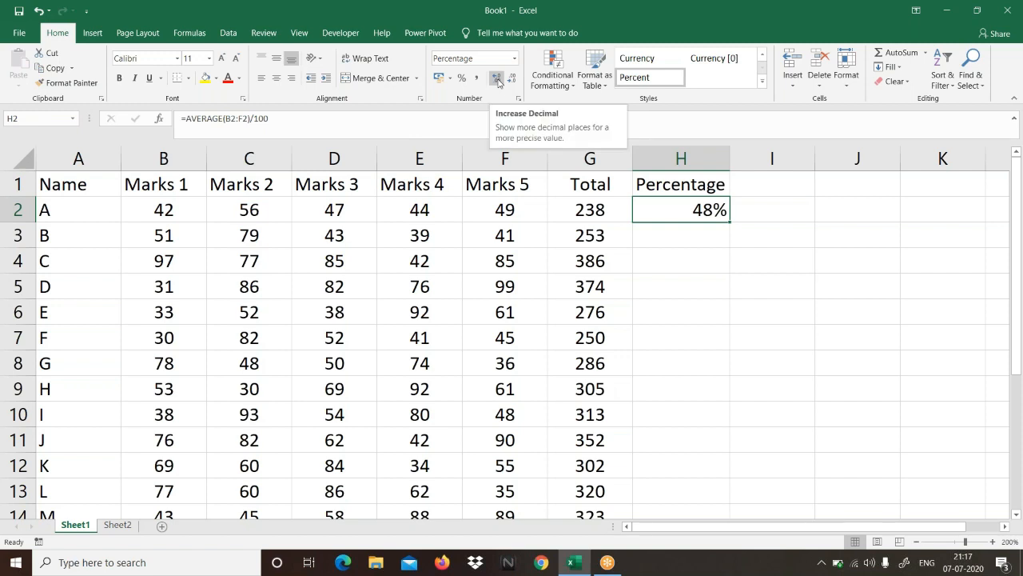
{"action": "left_click", "coordinate": [497, 80]}
{"action": "left_click", "coordinate": [498, 80]}
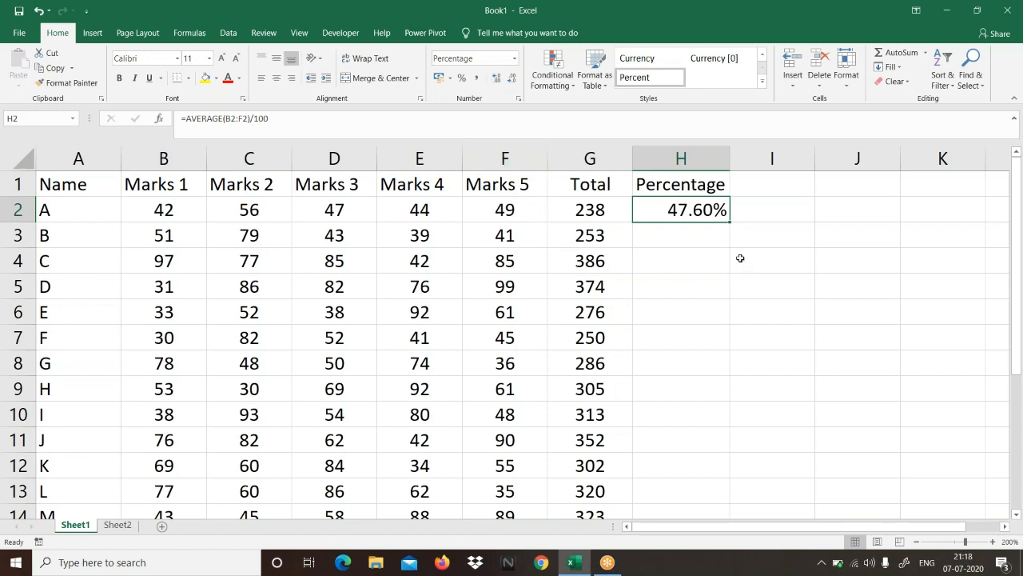
Step: Fill the percentage formula from H2 down to H21 and check the filled column through the last student row
{"action": "double_click", "coordinate": [730, 221]}
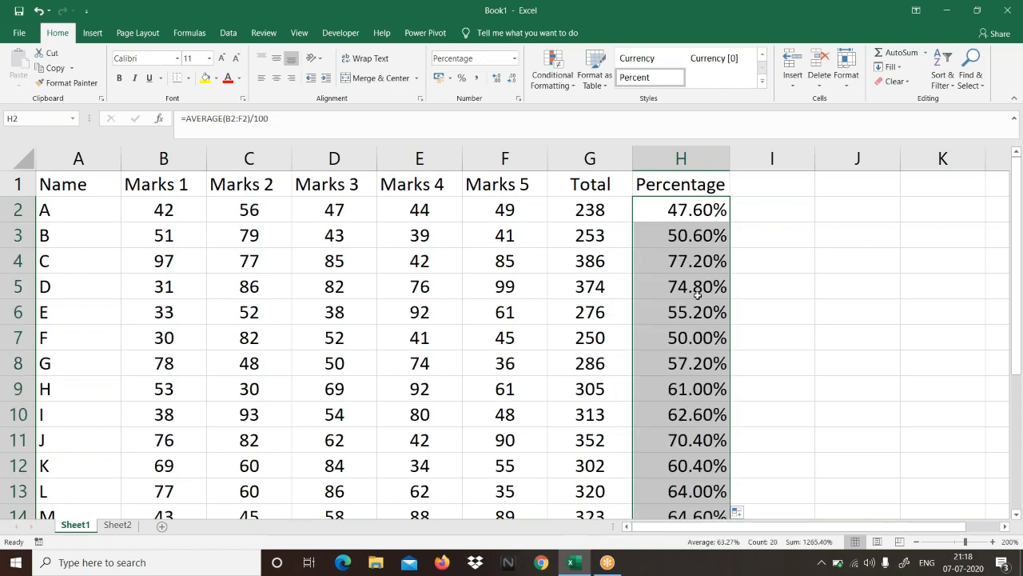
{"action": "scroll", "coordinate": [698, 320], "scroll_direction": "down", "scroll_amount": 3}
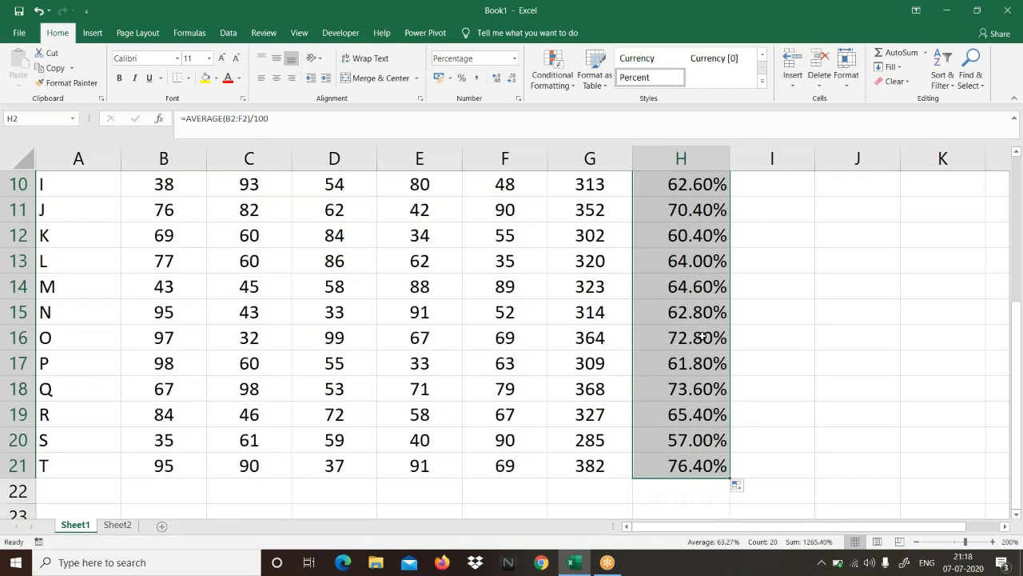
{"action": "scroll", "coordinate": [700, 336], "scroll_direction": "up", "scroll_amount": 3}
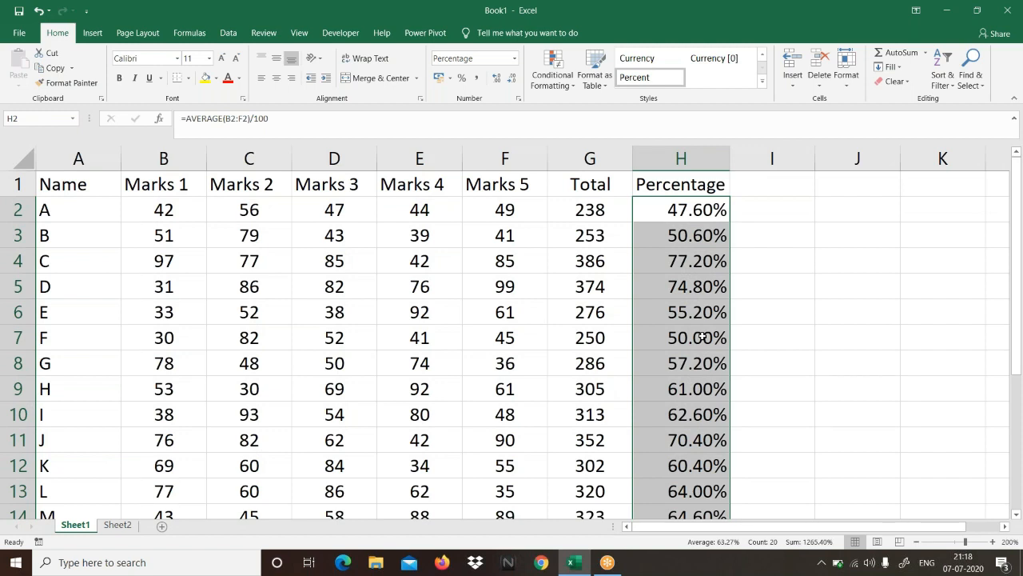
Step: Review the names, the five marks columns, the totals and the percentages in the Sheet1 table
{"action": "left_click", "coordinate": [658, 215]}
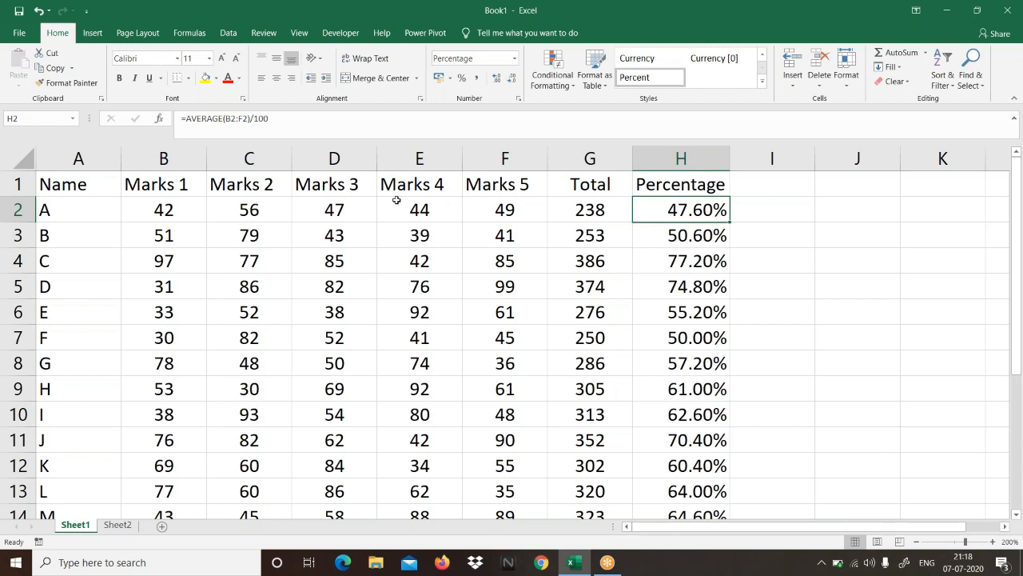
{"action": "left_click_drag", "start_coordinate": [97, 214], "coordinate": [101, 402]}
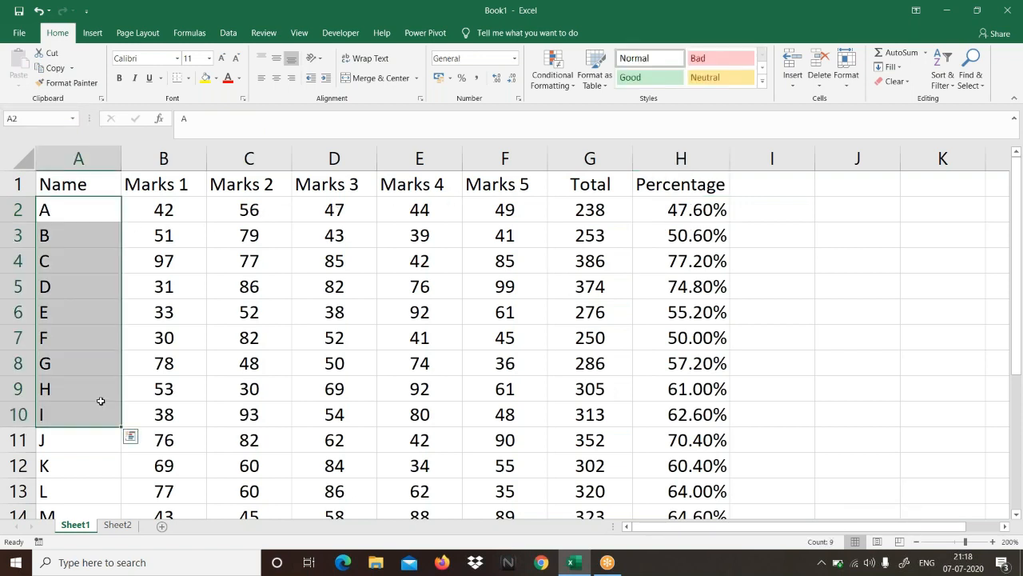
{"action": "left_click_drag", "start_coordinate": [162, 210], "coordinate": [499, 415]}
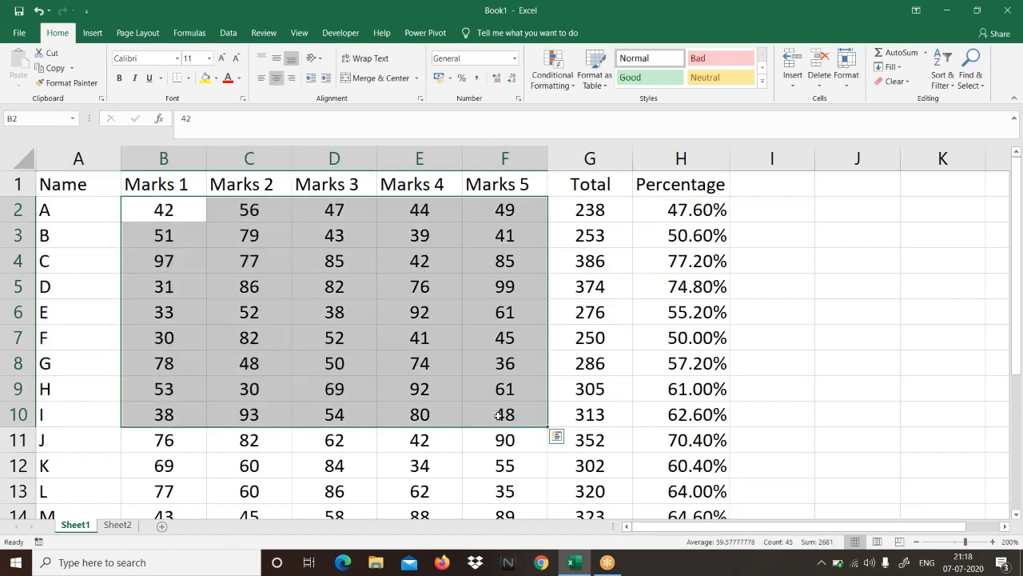
{"action": "left_click", "coordinate": [499, 415]}
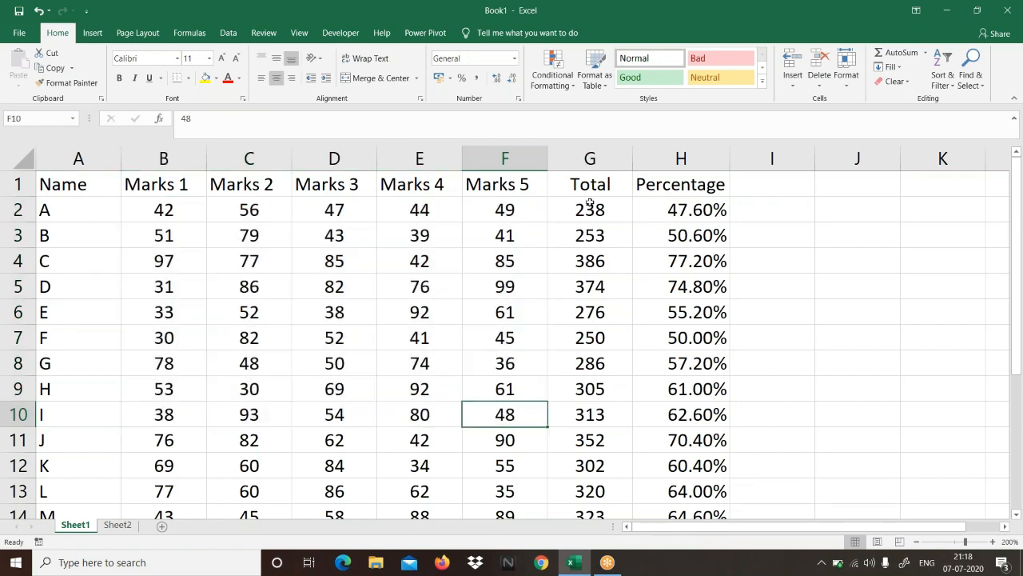
{"action": "left_click", "coordinate": [591, 206]}
{"action": "left_click_drag", "start_coordinate": [592, 206], "coordinate": [623, 353]}
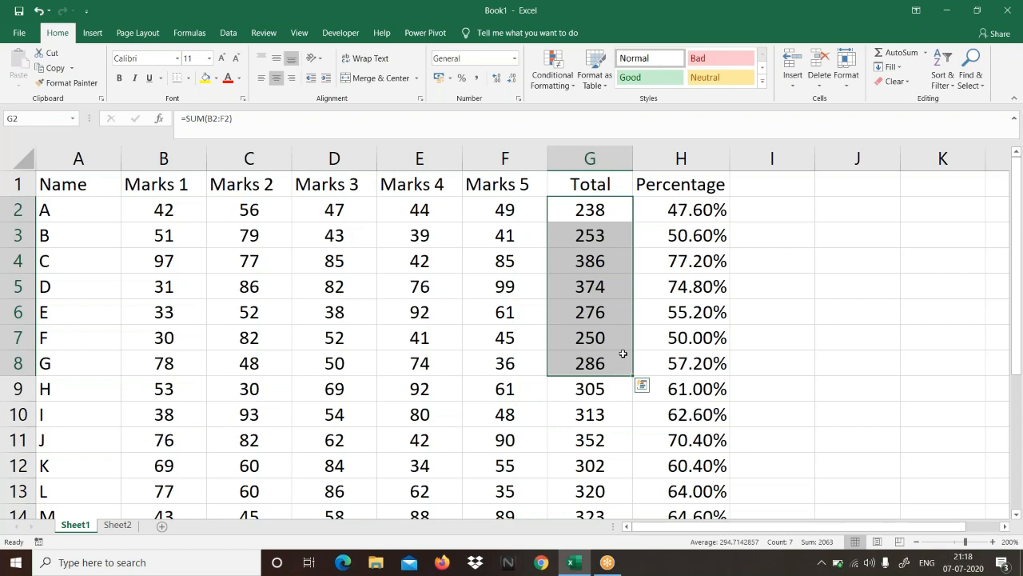
{"action": "left_click_drag", "start_coordinate": [670, 210], "coordinate": [692, 316]}
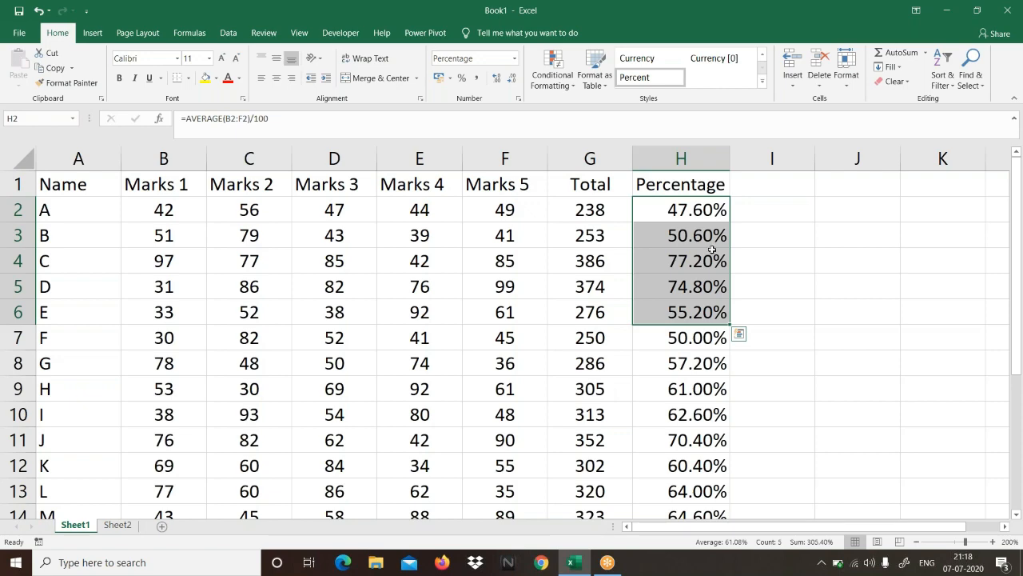
{"action": "left_click", "coordinate": [644, 305]}
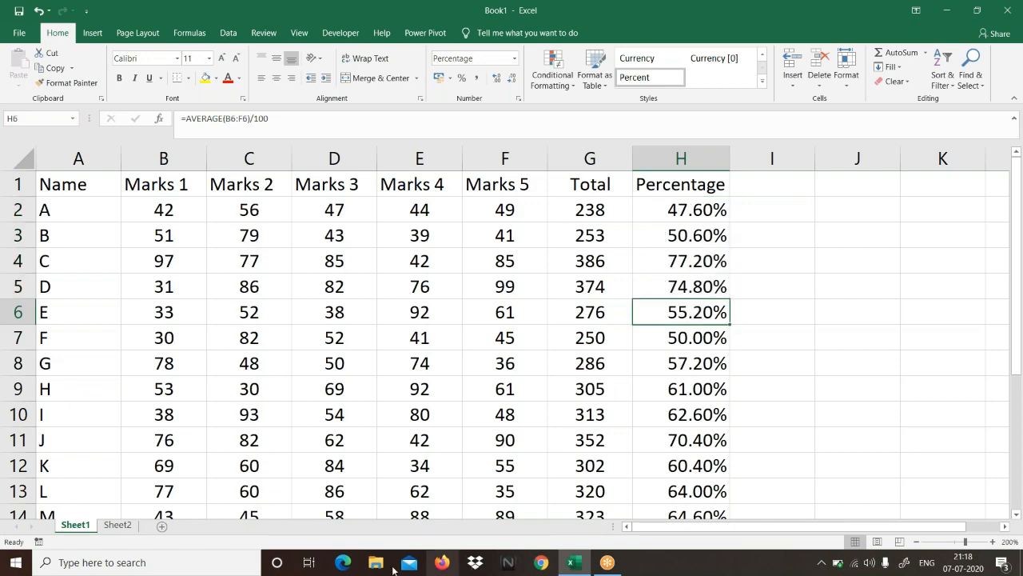
Step: Note the syntax =AVERAGE(range) as plain text in cell A7 of Sheet2, below the SUM note
{"action": "left_click", "coordinate": [117, 525]}
{"action": "type", "text": "=avera"}
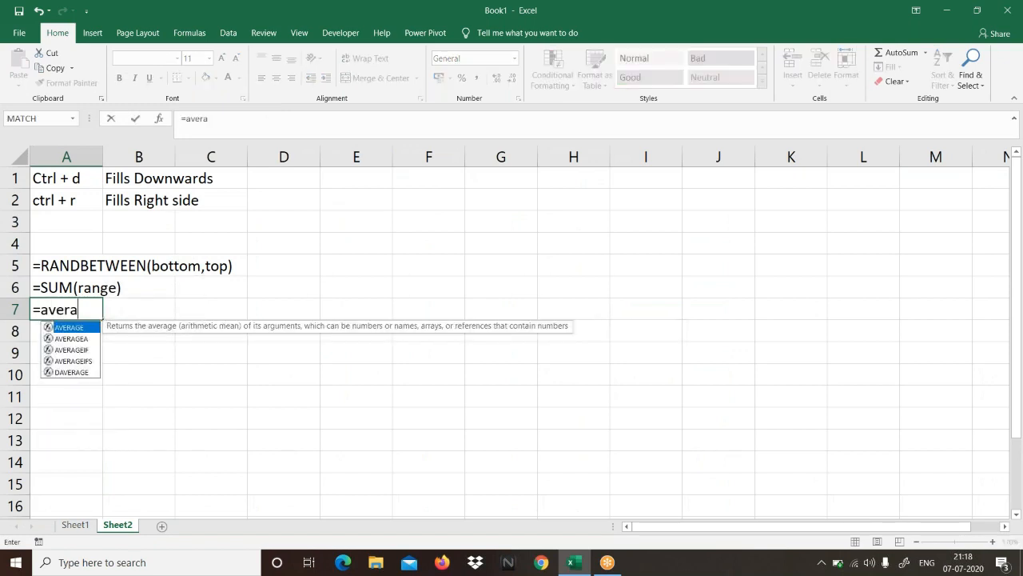
{"action": "key", "text": "Tab"}
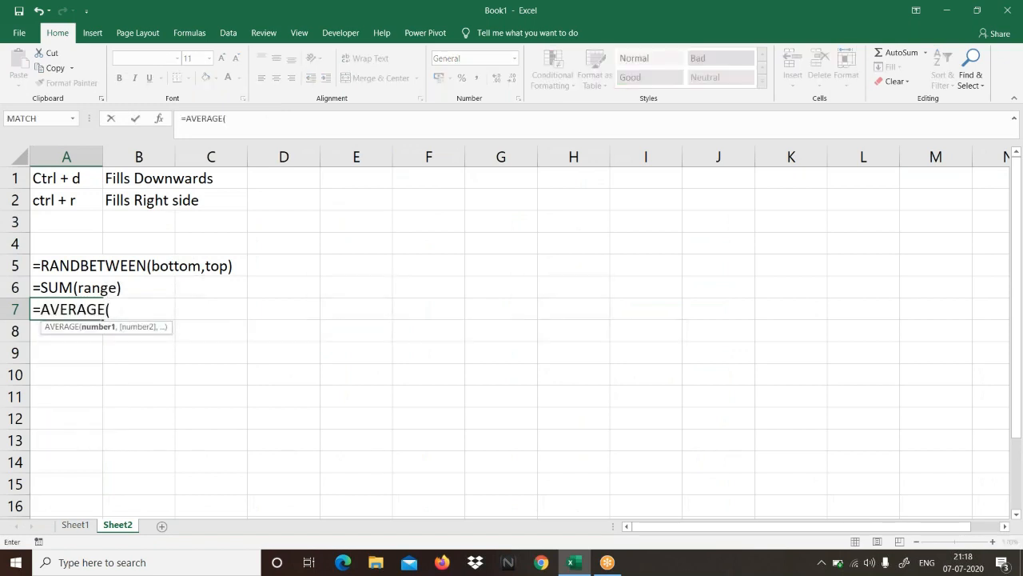
{"action": "type", "text": "range)"}
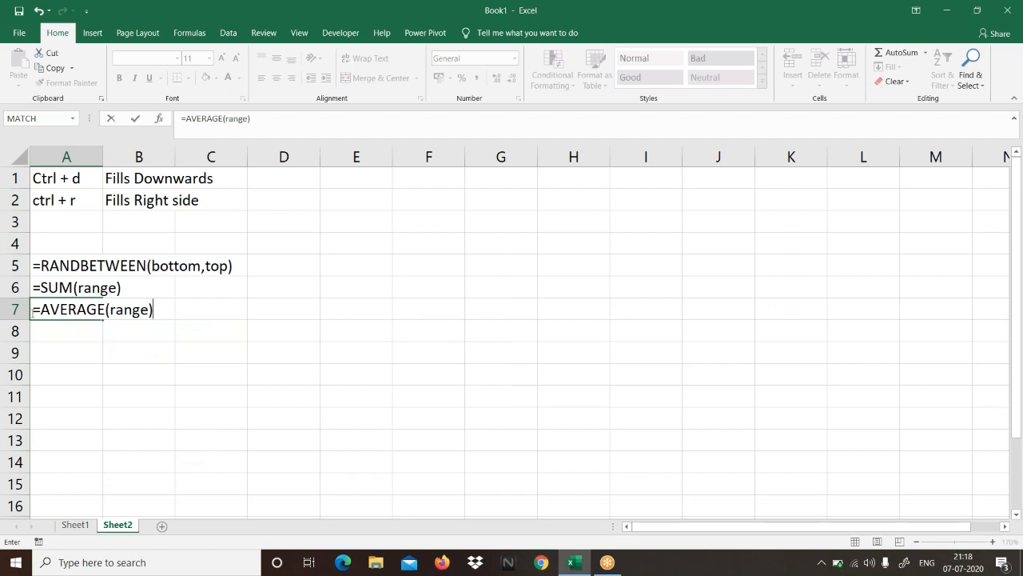
{"action": "key", "text": "Home"}
{"action": "type", "text": "'"}
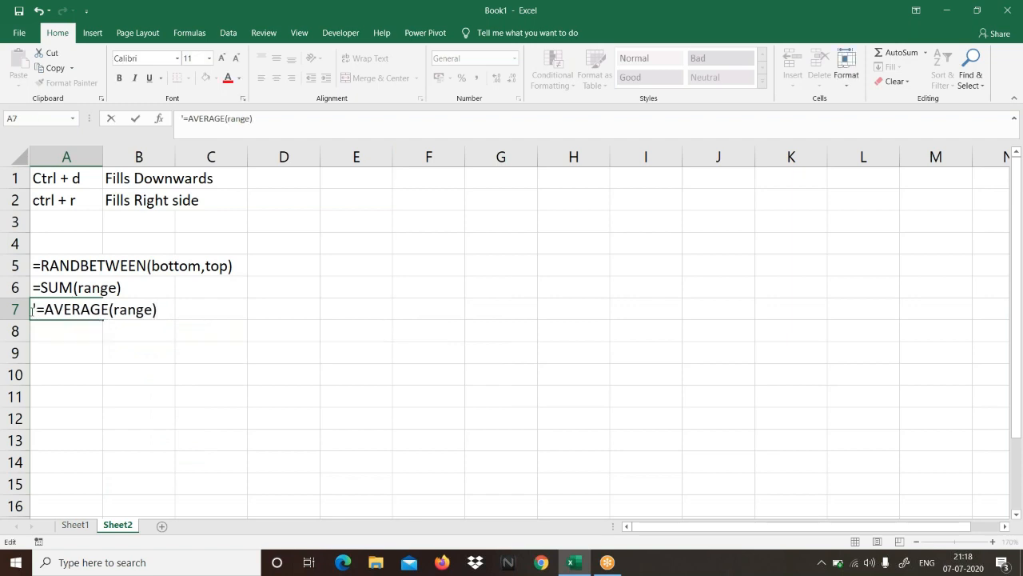
{"action": "key", "text": "Return"}
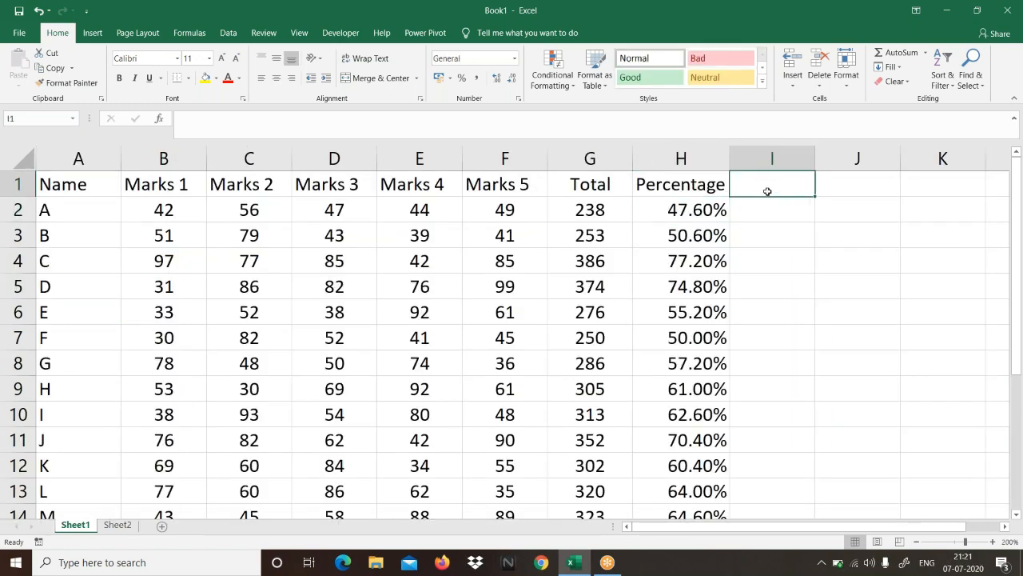
Step: Add the column heading Status in cell I1 of Sheet1, beside the Percentage heading
{"action": "type", "text": "S"}
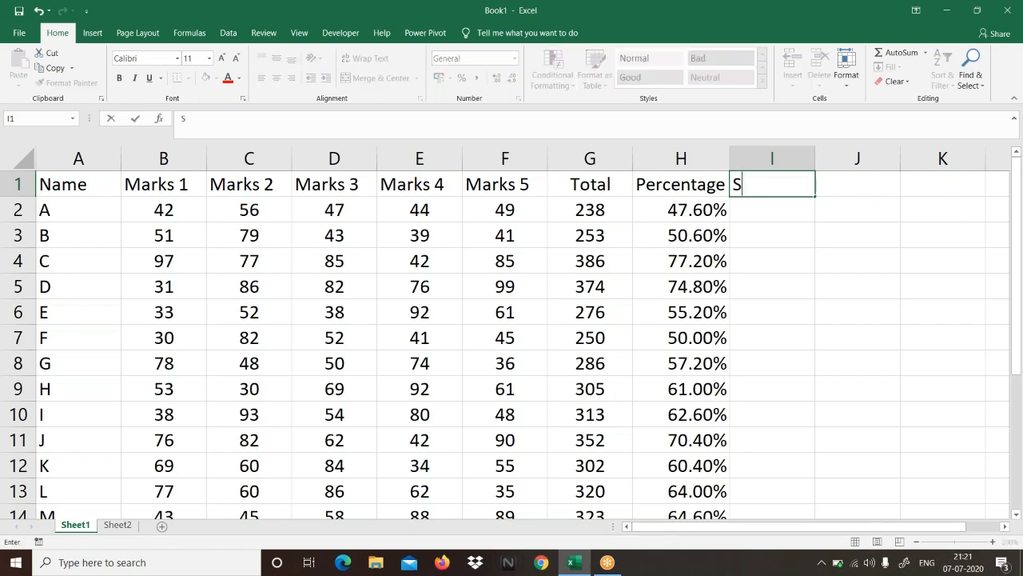
{"action": "type", "text": "tatus"}
{"action": "key", "text": "Return"}
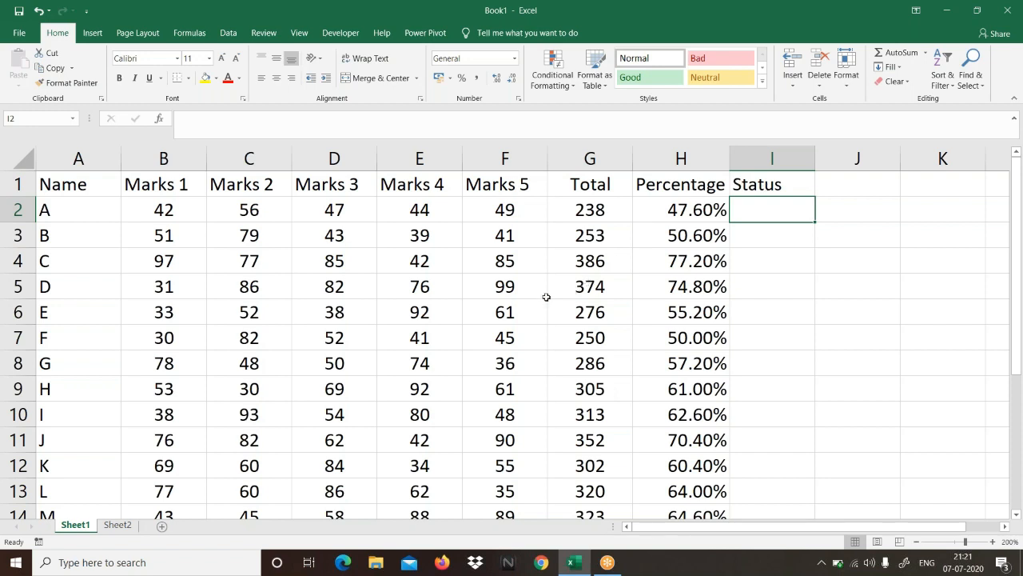
Step: Note the syntax =IF(logical_test,[value_if_true],[value_if_false]) as plain text in cell A8 of Sheet2, below the AVERAGE note
{"action": "left_click", "coordinate": [112, 527]}
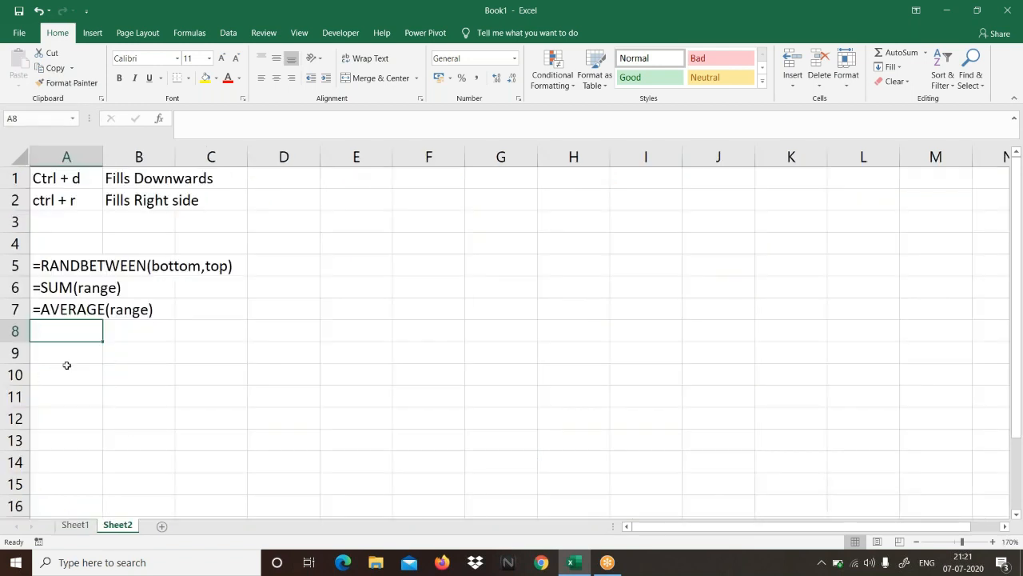
{"action": "type", "text": "=IF("}
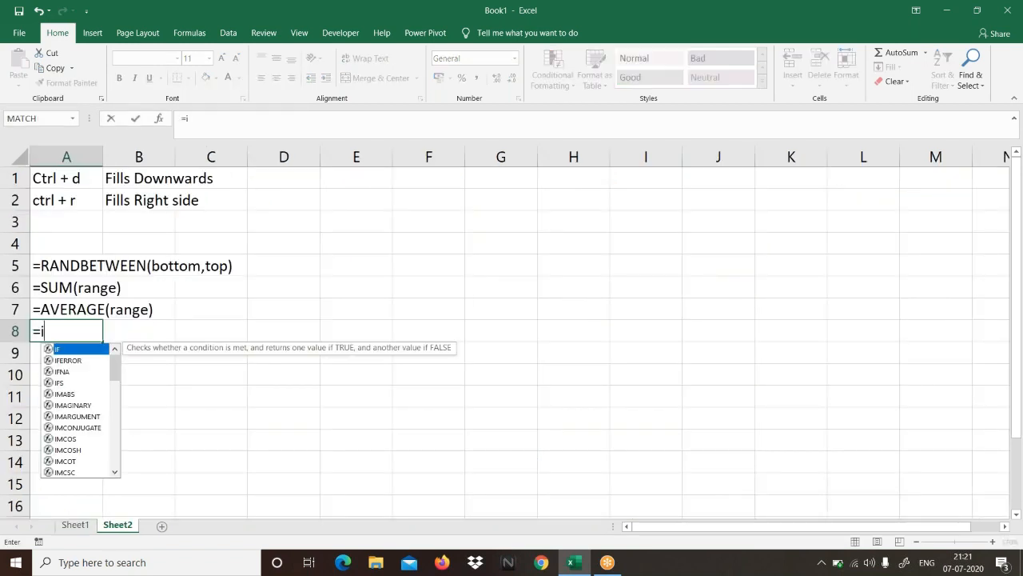
{"action": "type", "text": "l"}
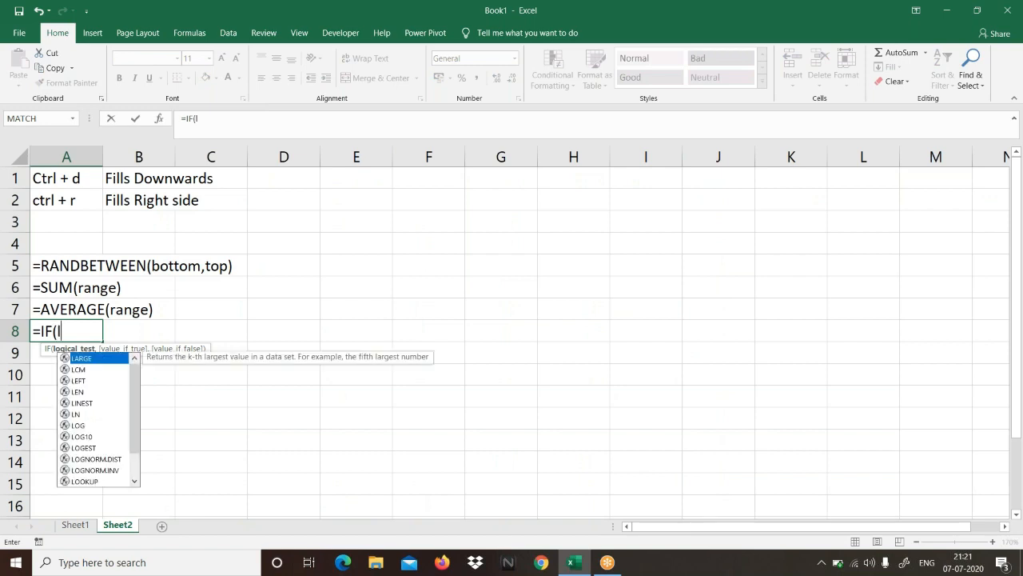
{"action": "type", "text": "ogical_"}
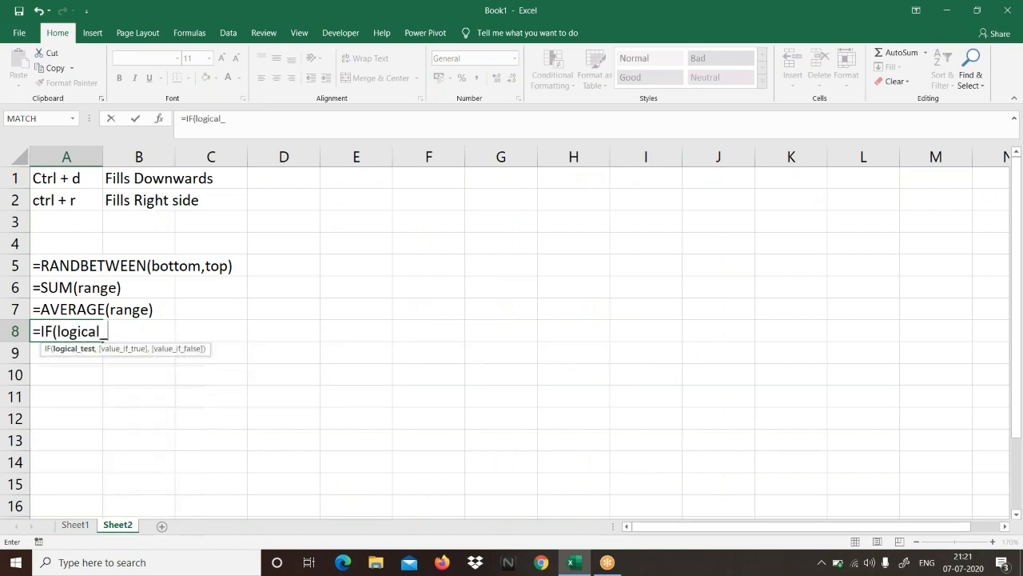
{"action": "type", "text": "test,"}
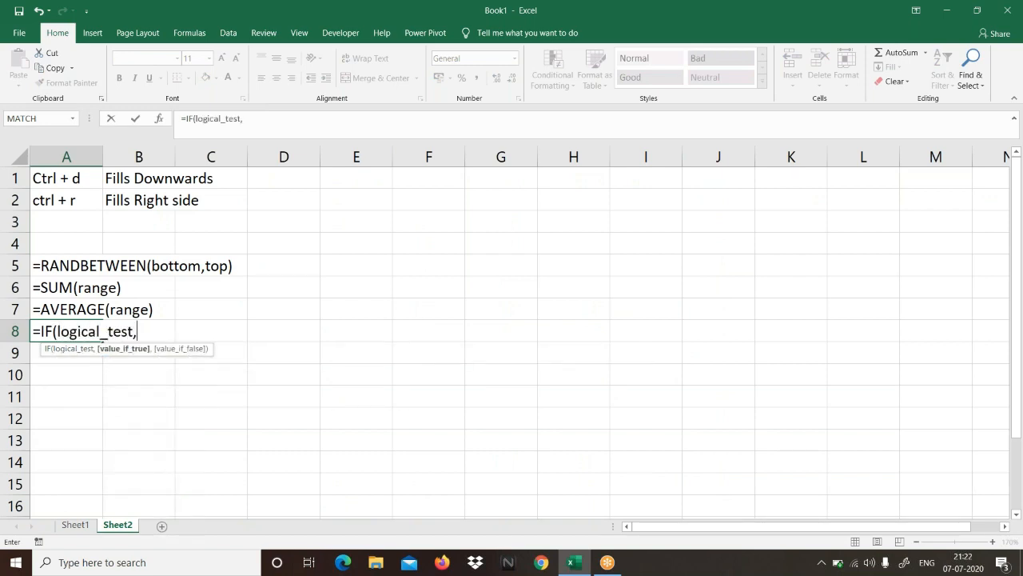
{"action": "type", "text": "[value_if"}
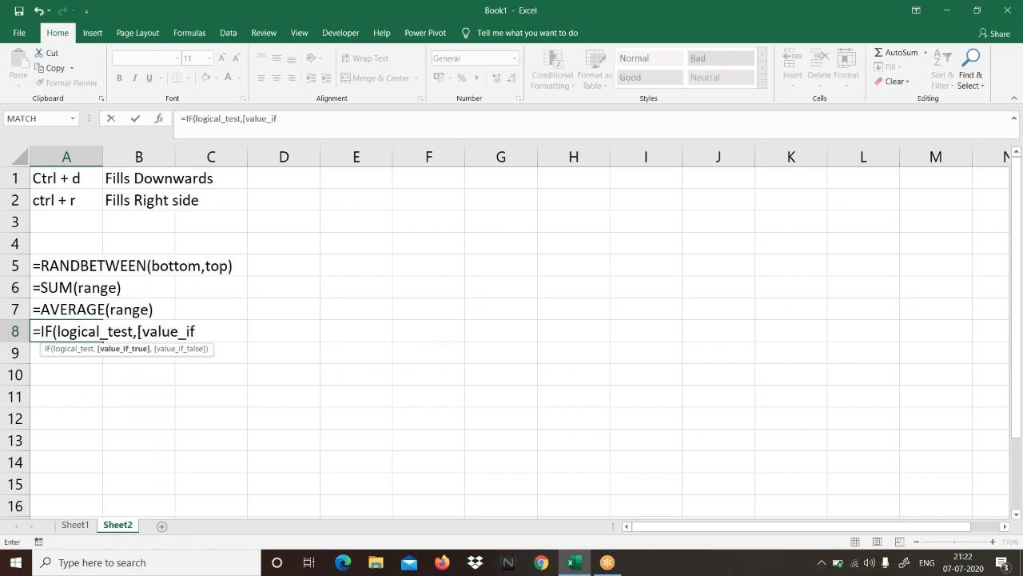
{"action": "type", "text": "_true]"}
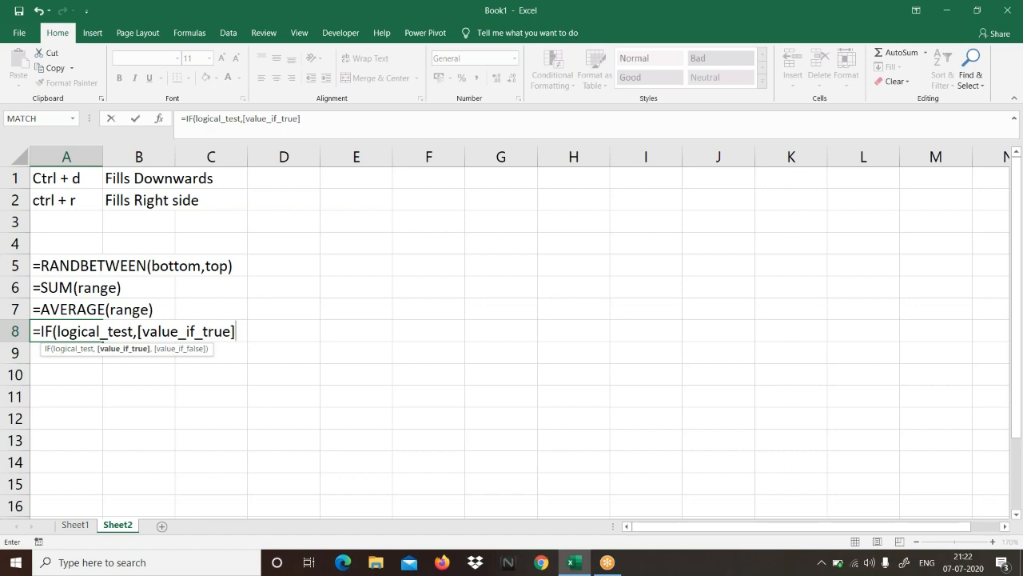
{"action": "type", "text": ",[value"}
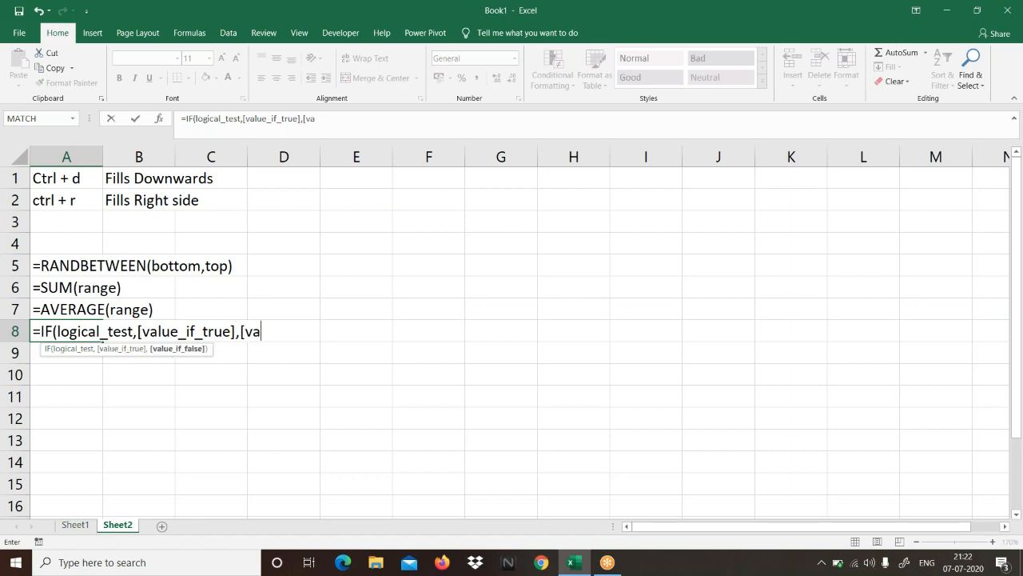
{"action": "type", "text": "_if_false"}
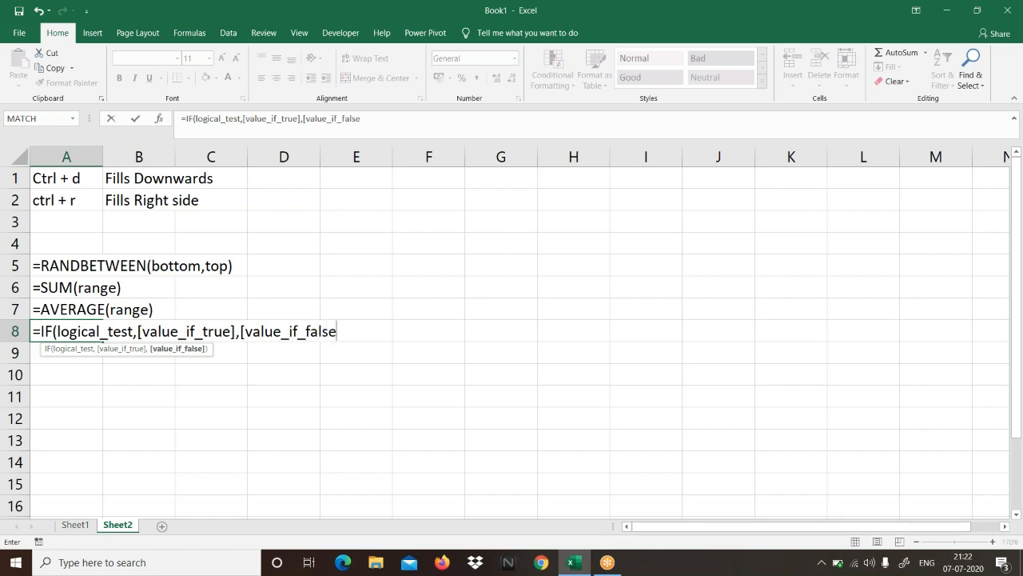
{"action": "type", "text": "])"}
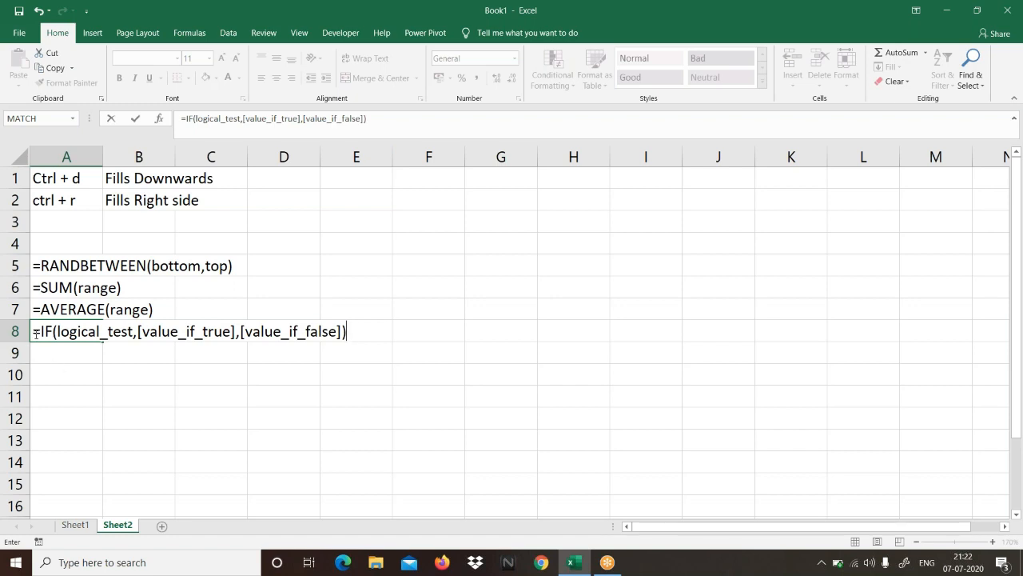
{"action": "left_click", "coordinate": [34, 331]}
{"action": "type", "text": "'"}
{"action": "key", "text": "Return"}
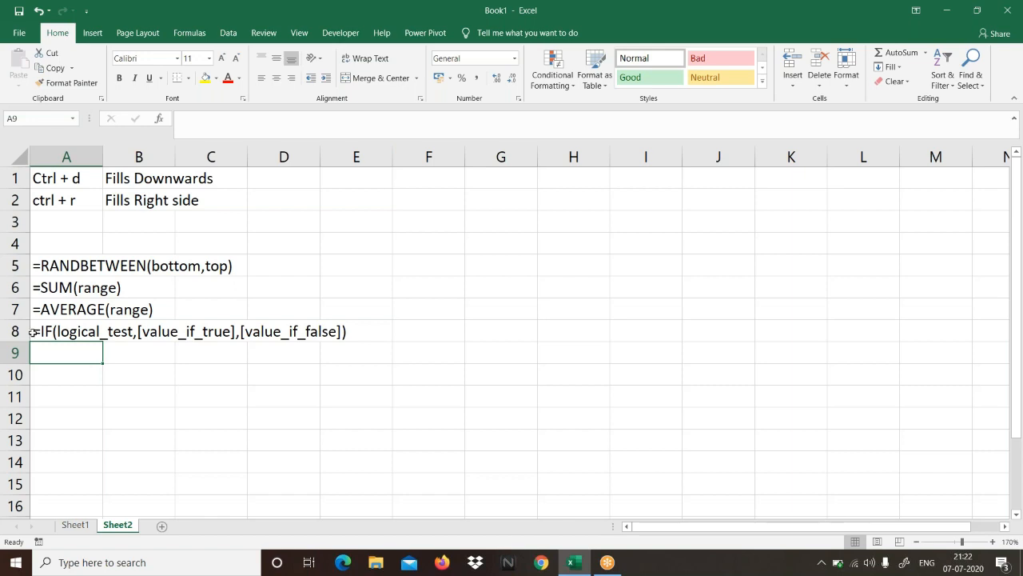
Step: Write the rule "if student got 50 or above they are pass else fail" in cell E24 of Sheet1, below the marks table
{"action": "left_click", "coordinate": [76, 526]}
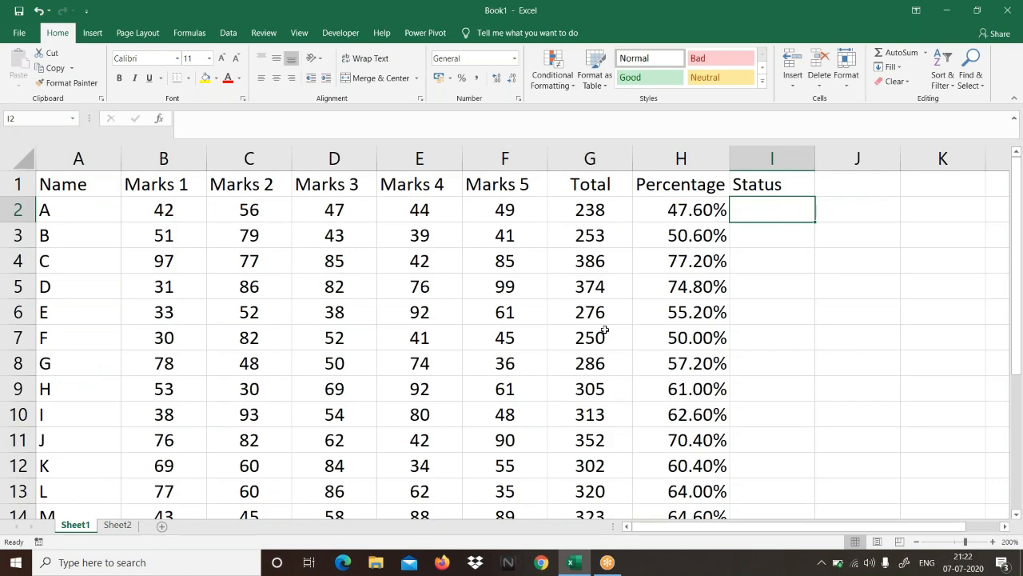
{"action": "scroll", "coordinate": [605, 329], "scroll_direction": "down", "scroll_amount": 3}
{"action": "scroll", "coordinate": [605, 331], "scroll_direction": "down", "scroll_amount": 5}
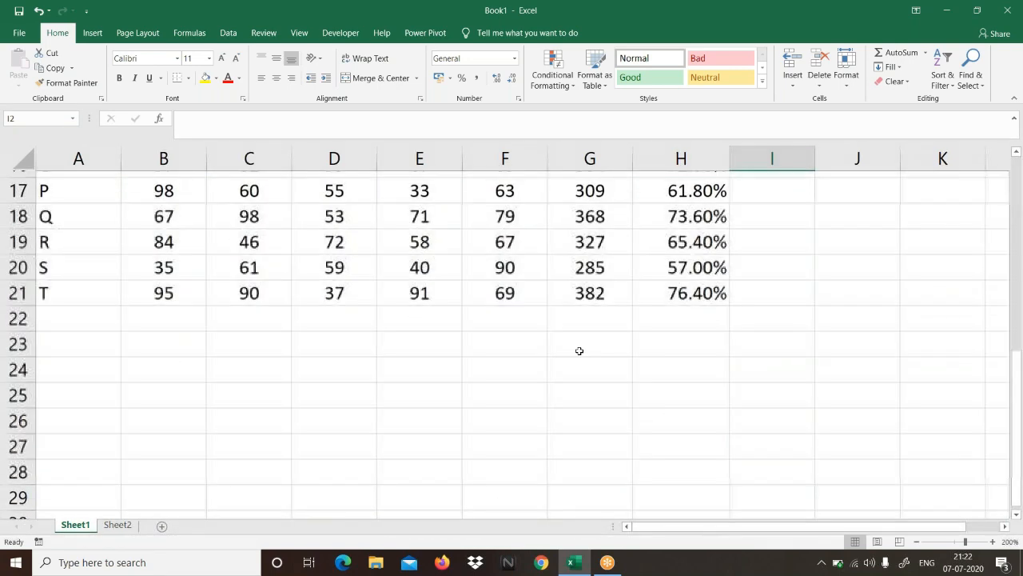
{"action": "scroll", "coordinate": [421, 249], "scroll_direction": "up", "scroll_amount": 1}
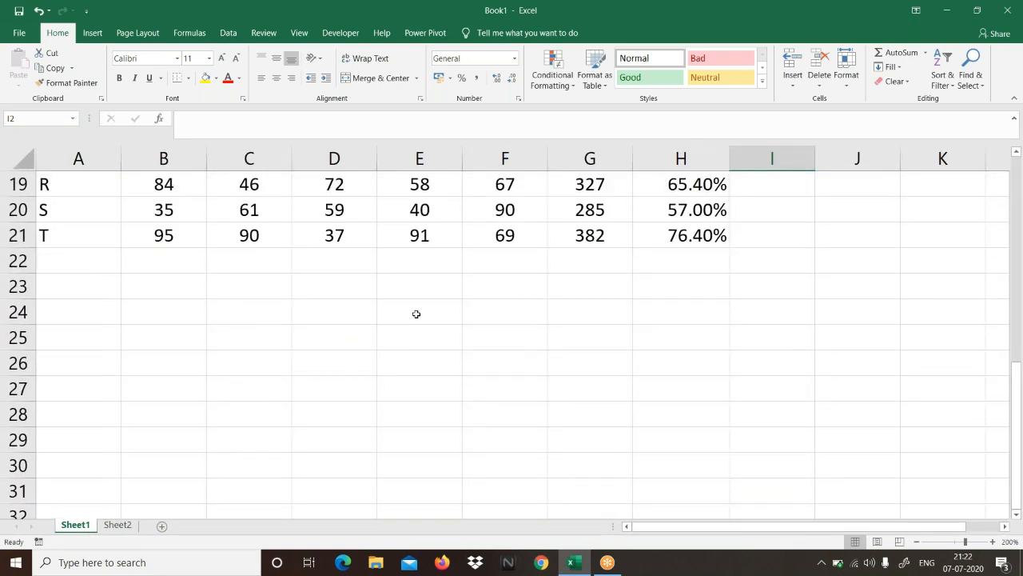
{"action": "left_click", "coordinate": [416, 312]}
{"action": "type", "text": "if stud"}
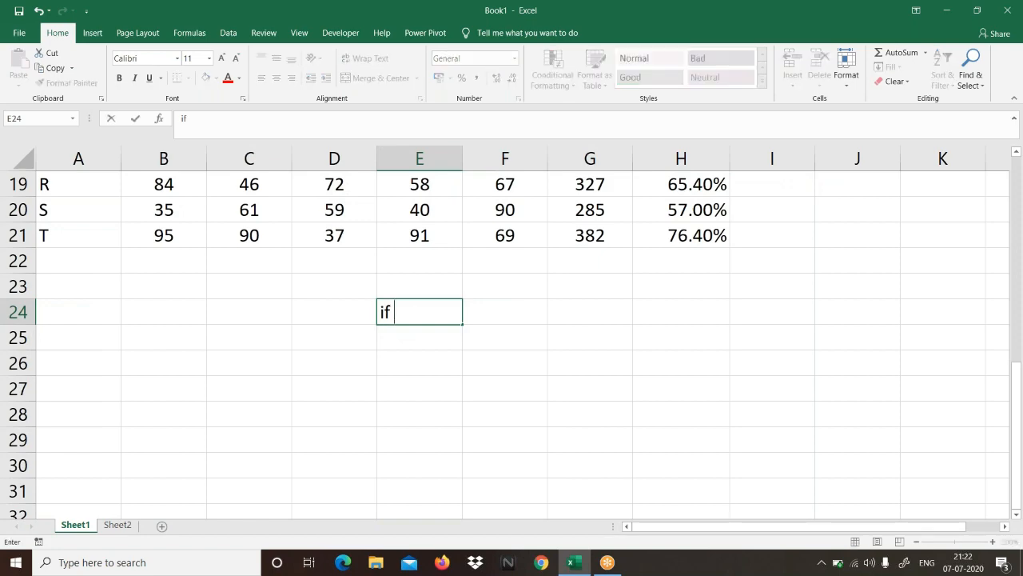
{"action": "type", "text": "ent g"}
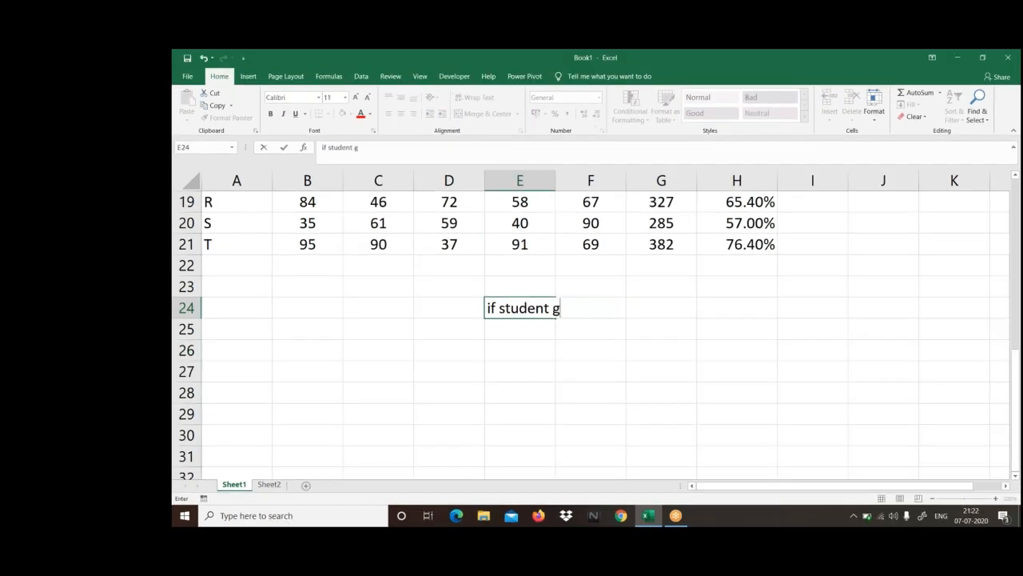
{"action": "type", "text": "ot 50 or abovr "}
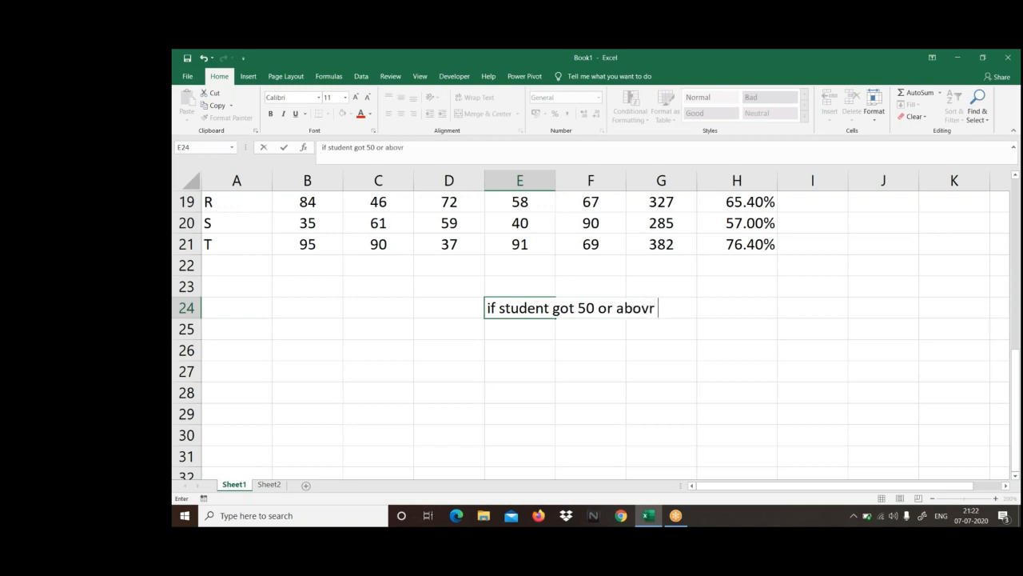
{"action": "type", "text": "w"}
{"action": "key", "text": "BackSpace"}
{"action": "key", "text": "BackSpace"}
{"action": "key", "text": "BackSpace"}
{"action": "type", "text": "e hthey"}
{"action": "key", "text": "BackSpace"}
{"action": "key", "text": "BackSpace"}
{"action": "key", "text": "BackSpace"}
{"action": "key", "text": "BackSpace"}
{"action": "key", "text": "BackSpace"}
{"action": "type", "text": "they are "}
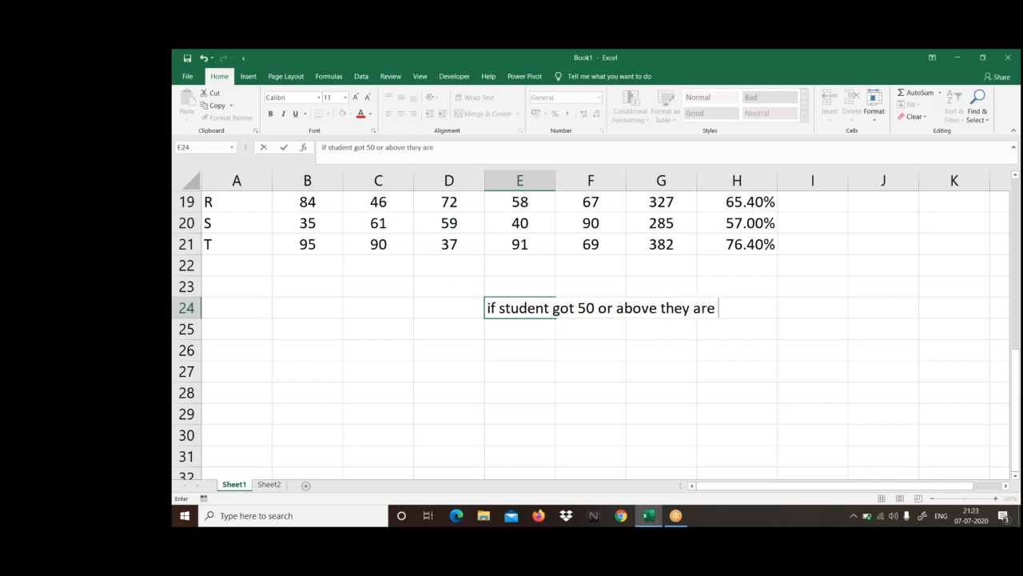
{"action": "type", "text": "pass else "}
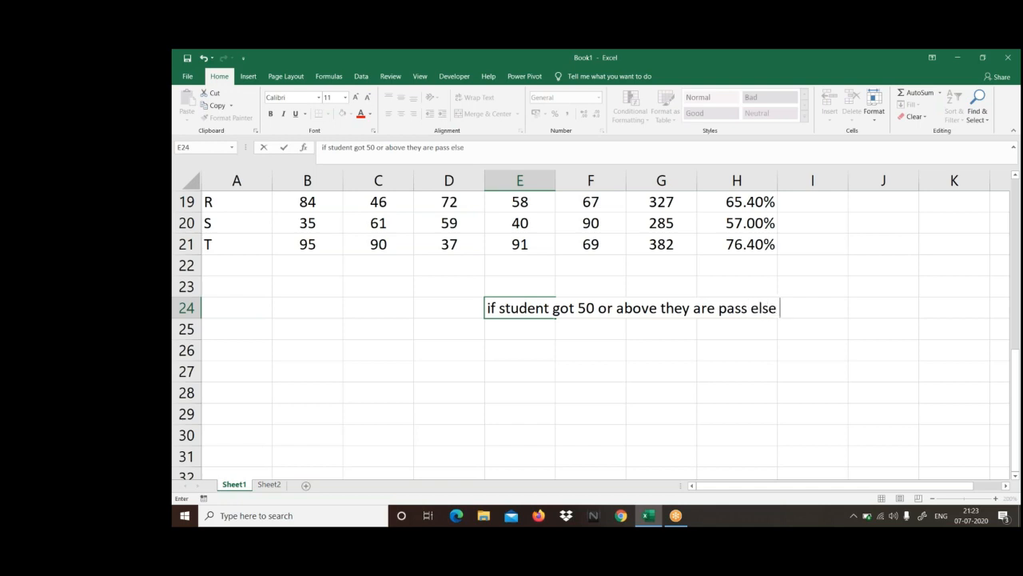
{"action": "type", "text": "fail"}
{"action": "key", "text": "Return"}
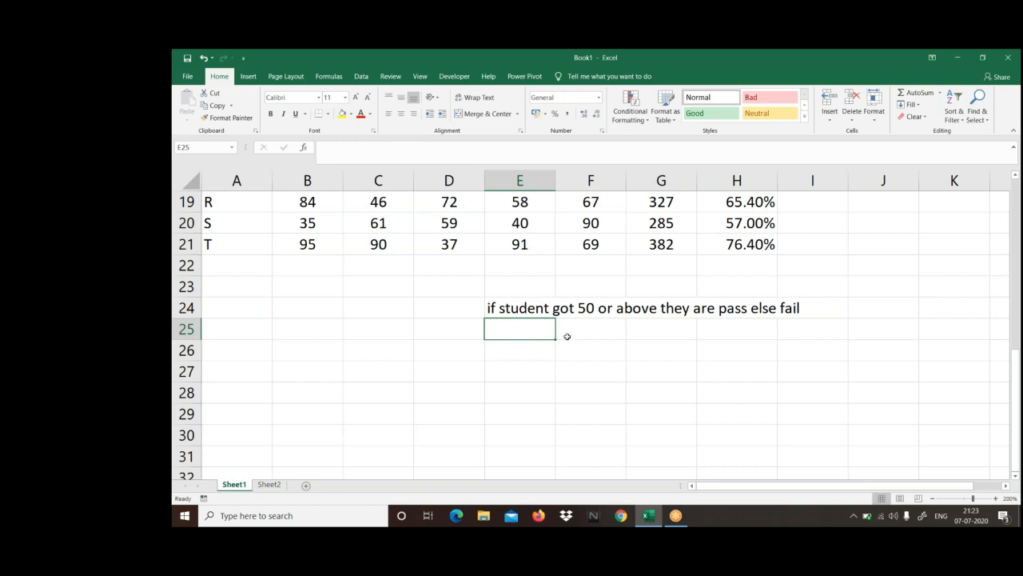
Step: Enter the formula =IF(H2>=50%,"Pass","Fail") in cell I2, under the Status heading
{"action": "scroll", "coordinate": [567, 336], "scroll_direction": "up", "scroll_amount": 6}
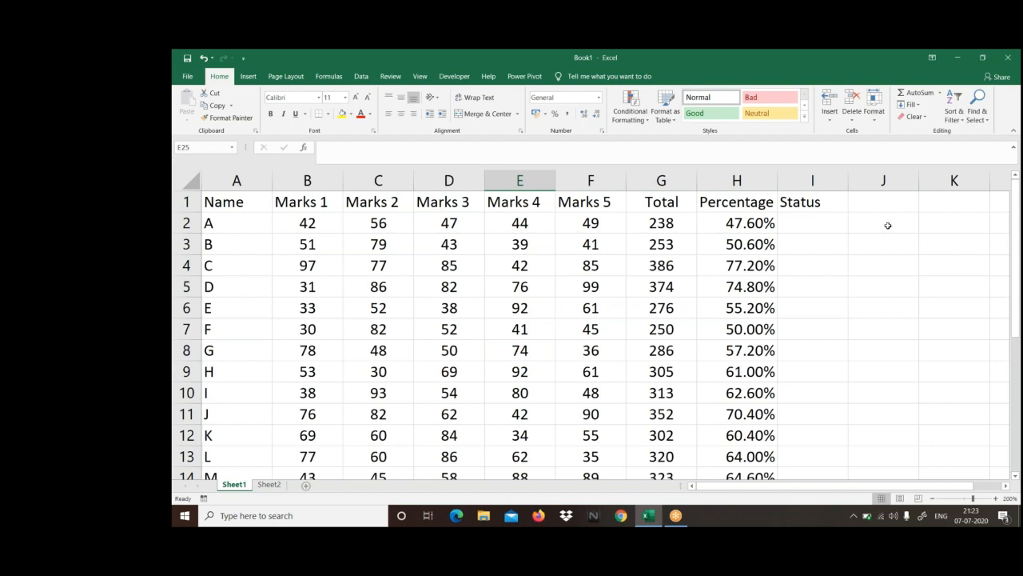
{"action": "left_click", "coordinate": [820, 230]}
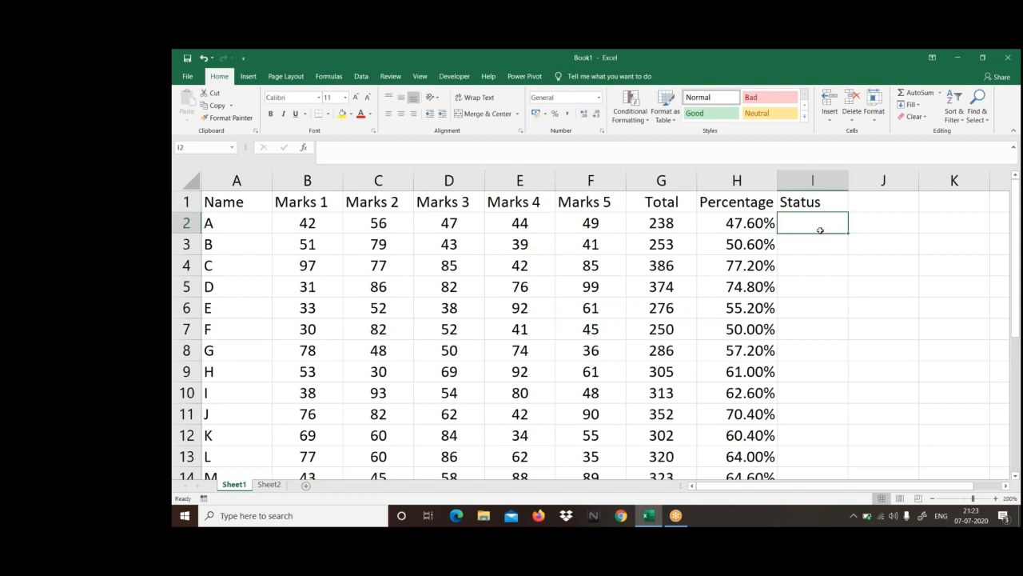
{"action": "type", "text": "=if"}
{"action": "key", "text": "Tab"}
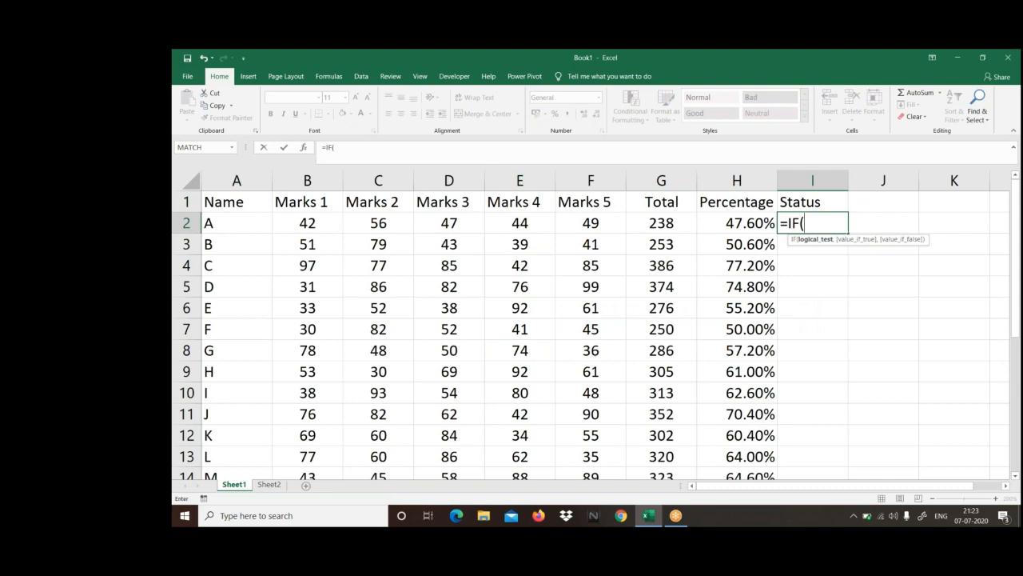
{"action": "left_click", "coordinate": [742, 225]}
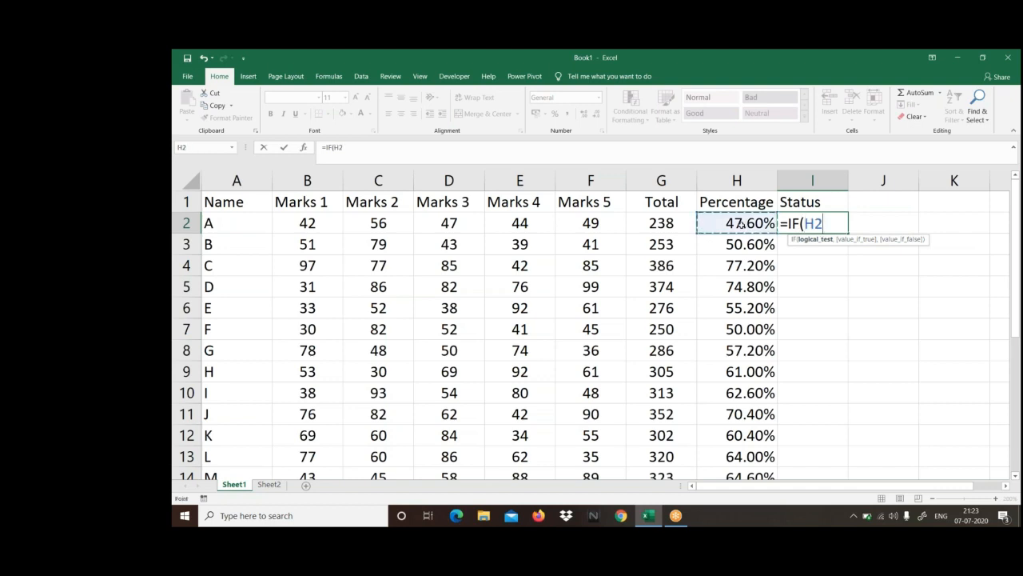
{"action": "type", "text": ">"}
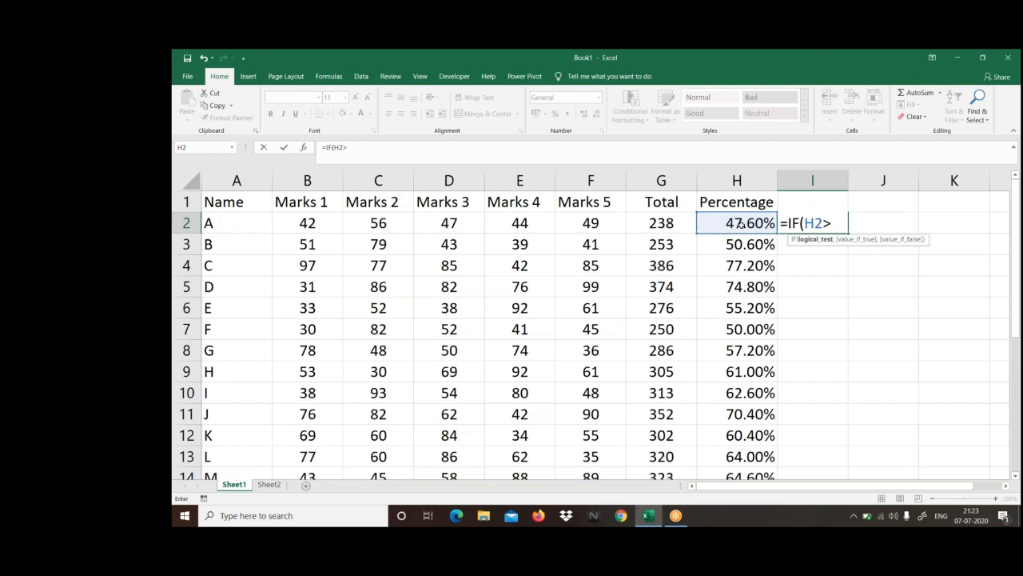
{"action": "type", "text": "=50%,"}
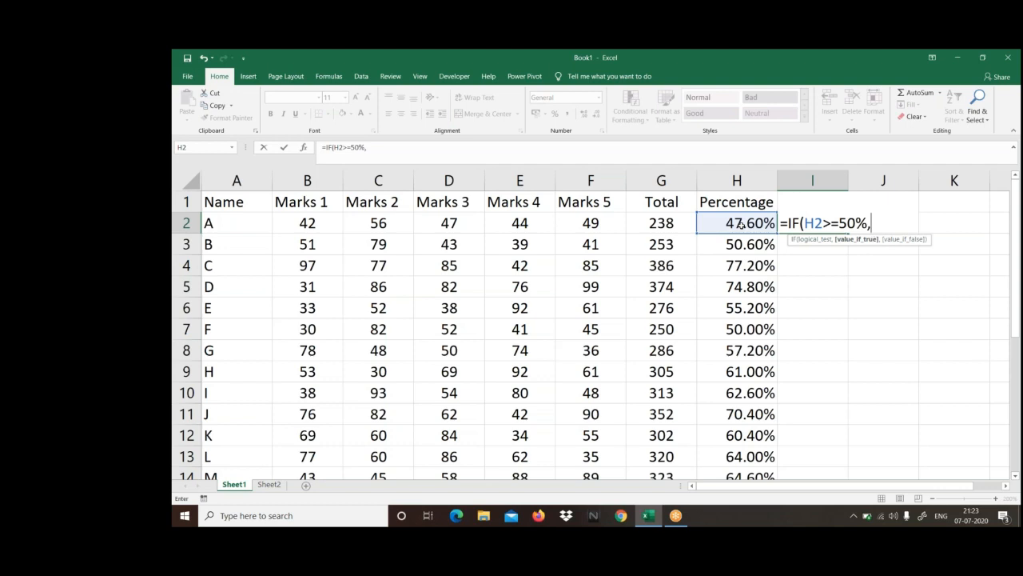
{"action": "type", "text": "\"Pass\","}
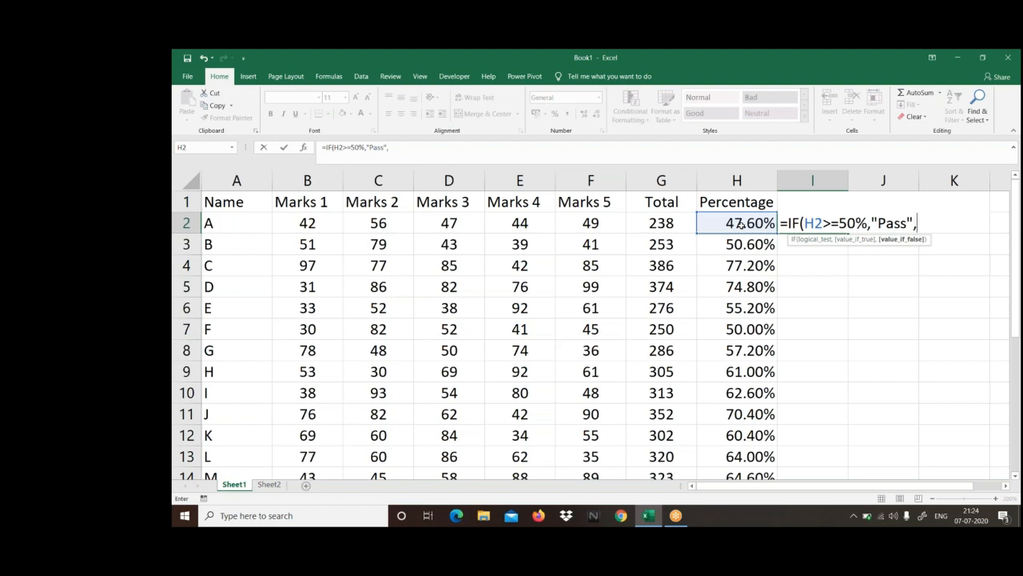
{"action": "type", "text": "\"Fail\")"}
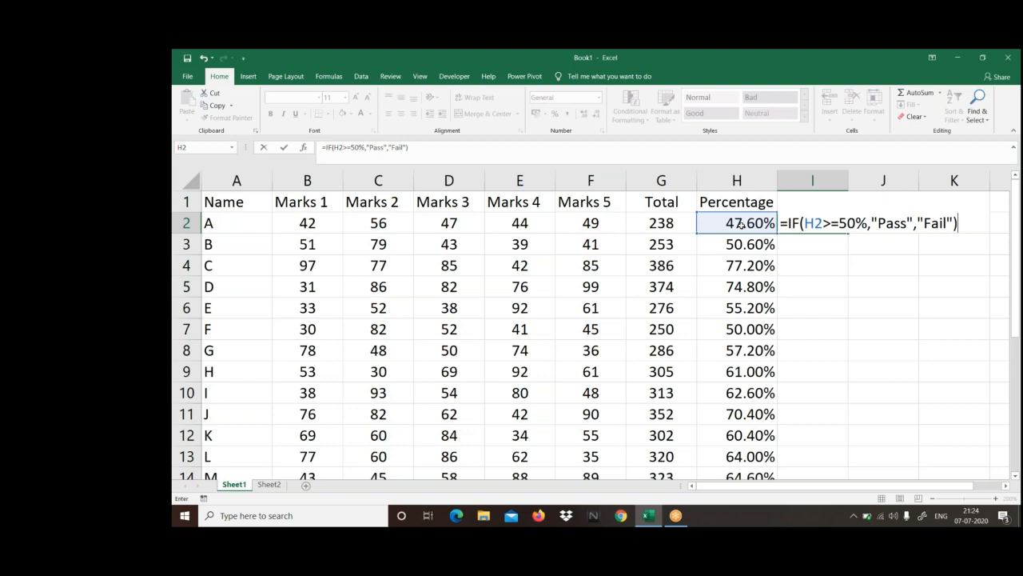
{"action": "key", "text": "Return"}
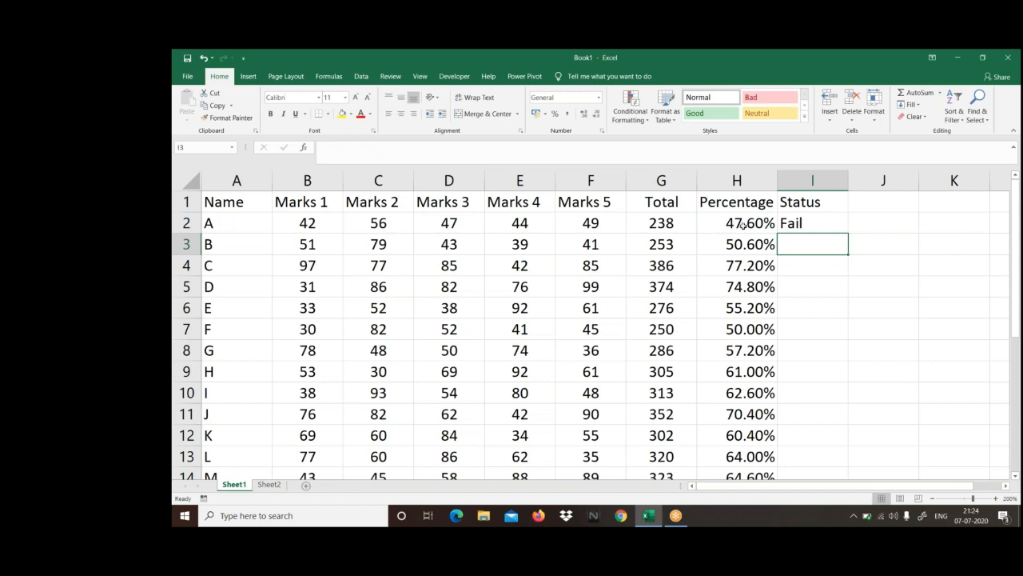
Step: Fill the Status formula from I2 down to the last student row
{"action": "left_click", "coordinate": [741, 224]}
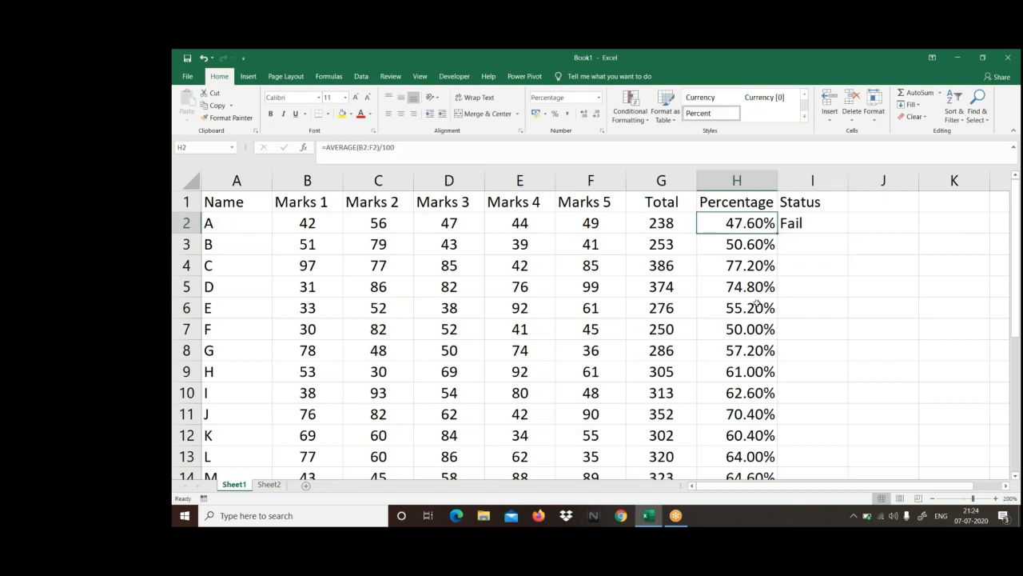
{"action": "left_click", "coordinate": [810, 223]}
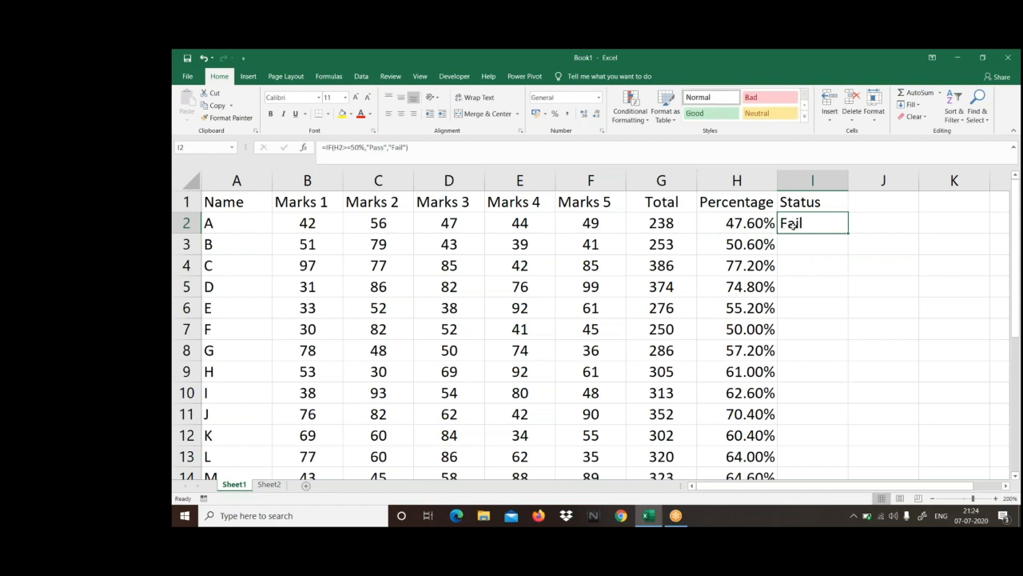
{"action": "double_click", "coordinate": [848, 233]}
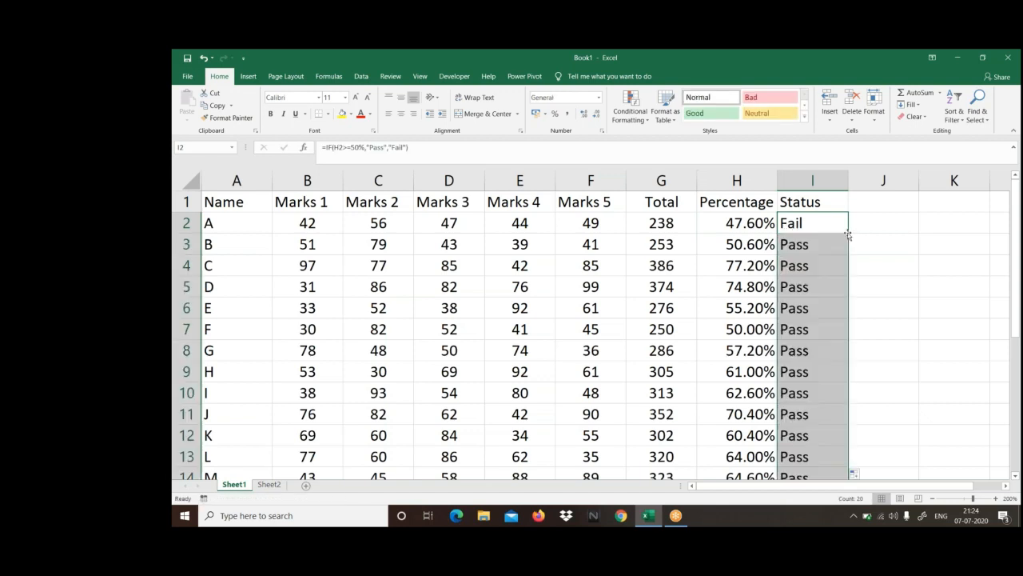
Step: Compare the percentages in column H with the Status results in column I, including the first student's row
{"action": "left_click_drag", "start_coordinate": [752, 244], "coordinate": [746, 437]}
{"action": "scroll", "coordinate": [838, 286], "scroll_direction": "up", "scroll_amount": 3}
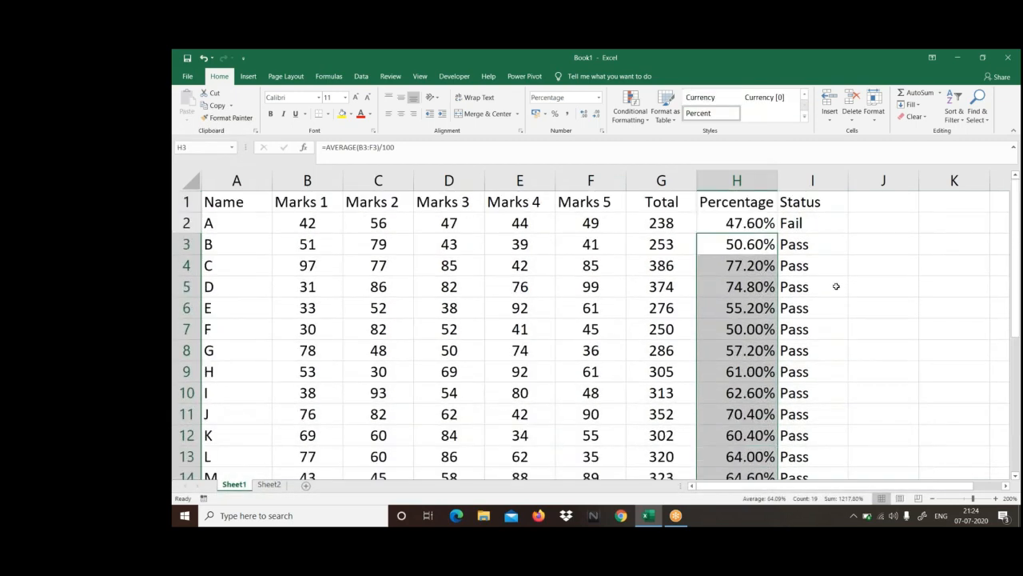
{"action": "left_click", "coordinate": [758, 225]}
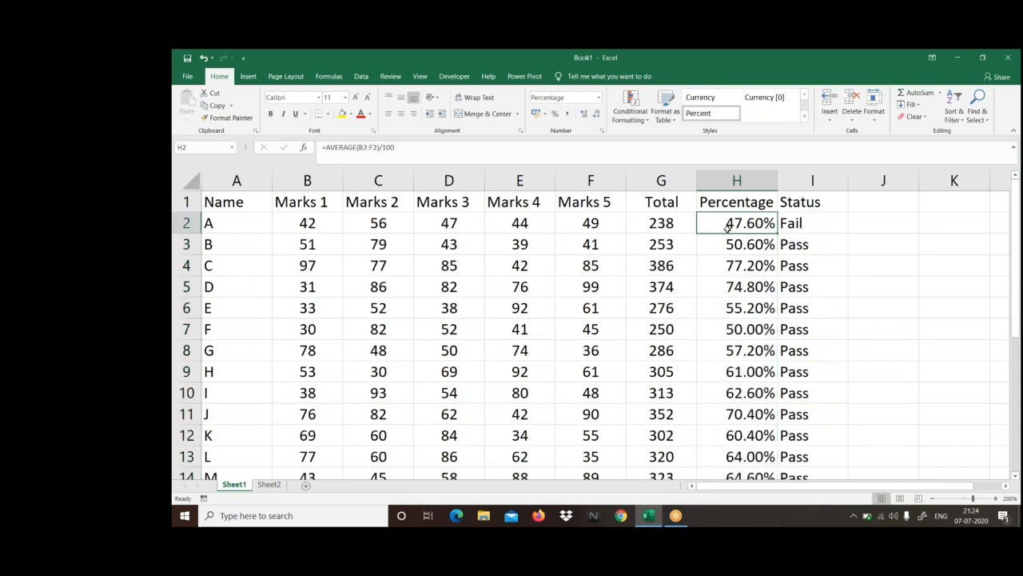
{"action": "left_click", "coordinate": [797, 225]}
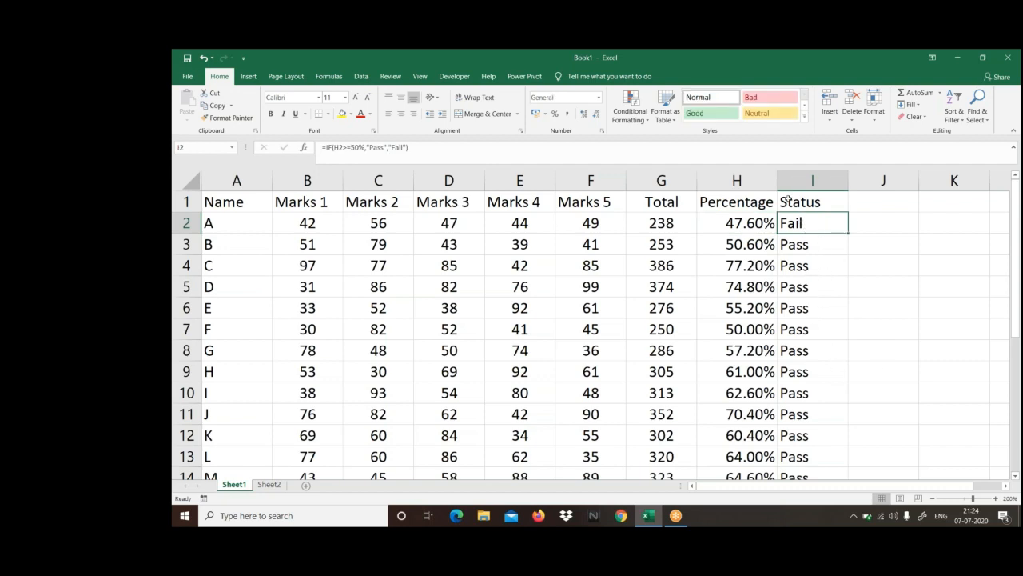
Step: Change the value_if_true text in the I2 formula to "Promoted" and fill it down the Status column
{"action": "left_click", "coordinate": [795, 73]}
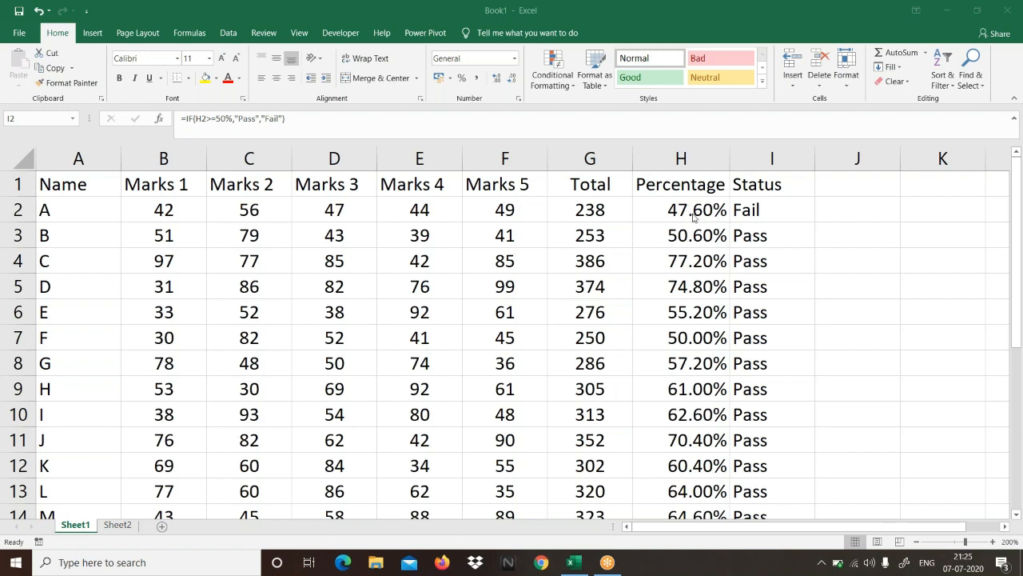
{"action": "key", "text": "F2"}
{"action": "left_click", "coordinate": [884, 211]}
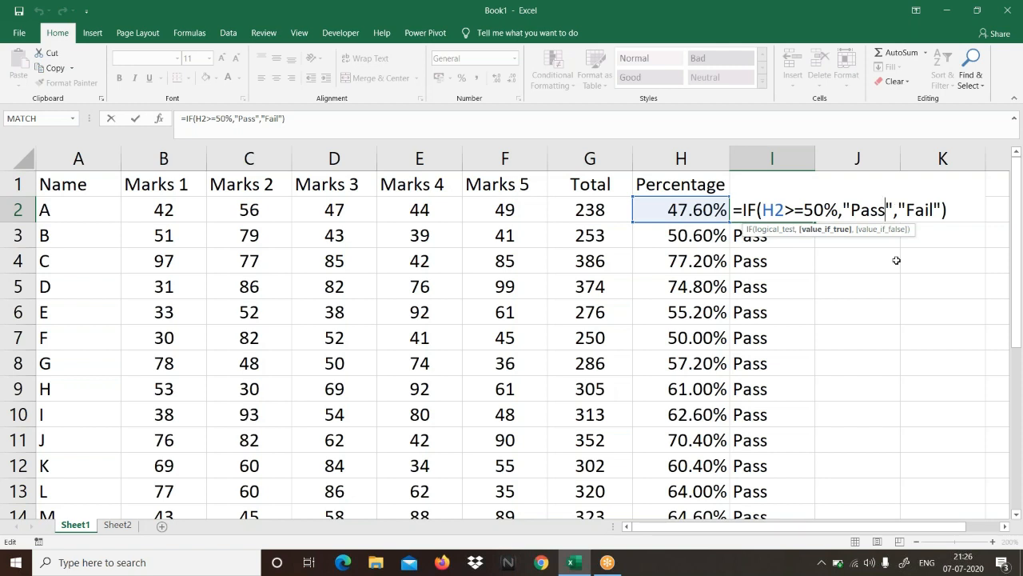
{"action": "key", "text": "BackSpace"}
{"action": "key", "text": "BackSpace"}
{"action": "key", "text": "BackSpace"}
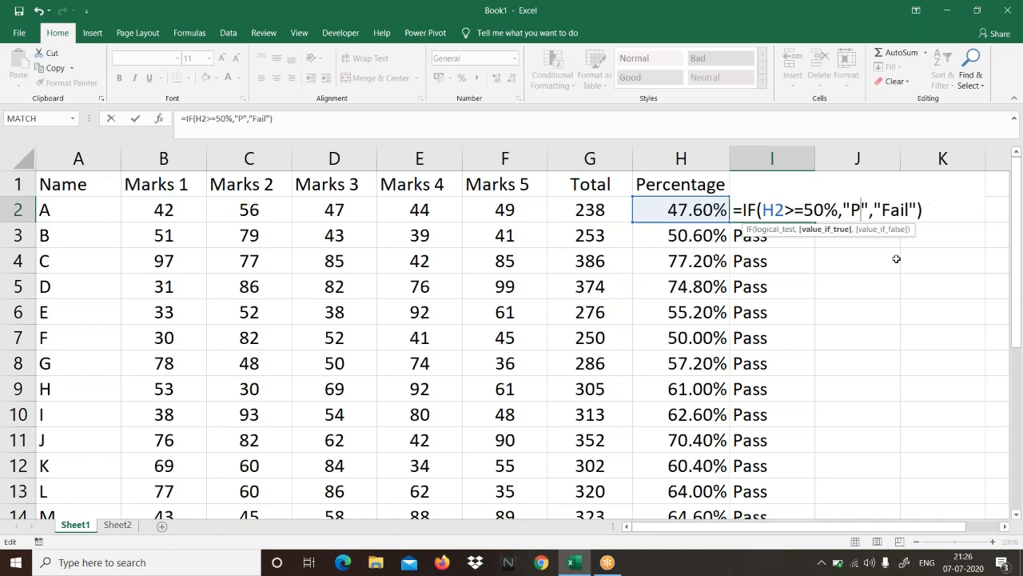
{"action": "type", "text": "romo"}
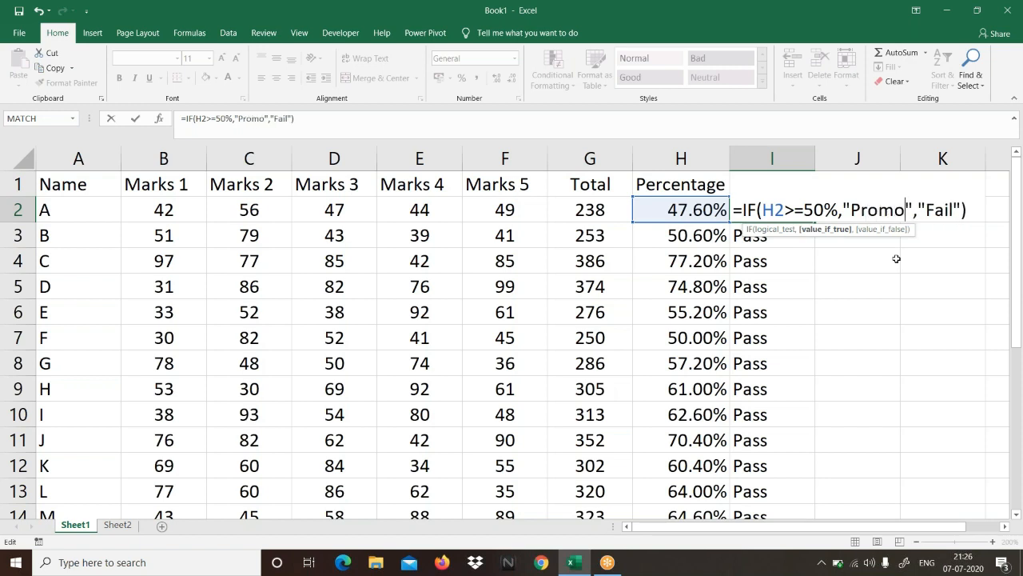
{"action": "type", "text": "ted"}
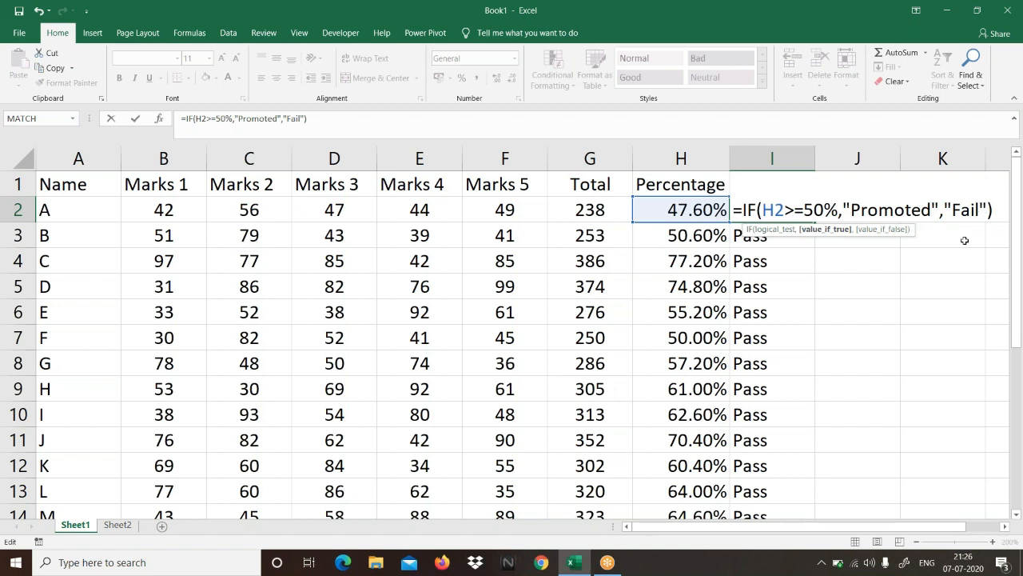
{"action": "key", "text": "Return"}
{"action": "left_click", "coordinate": [790, 215]}
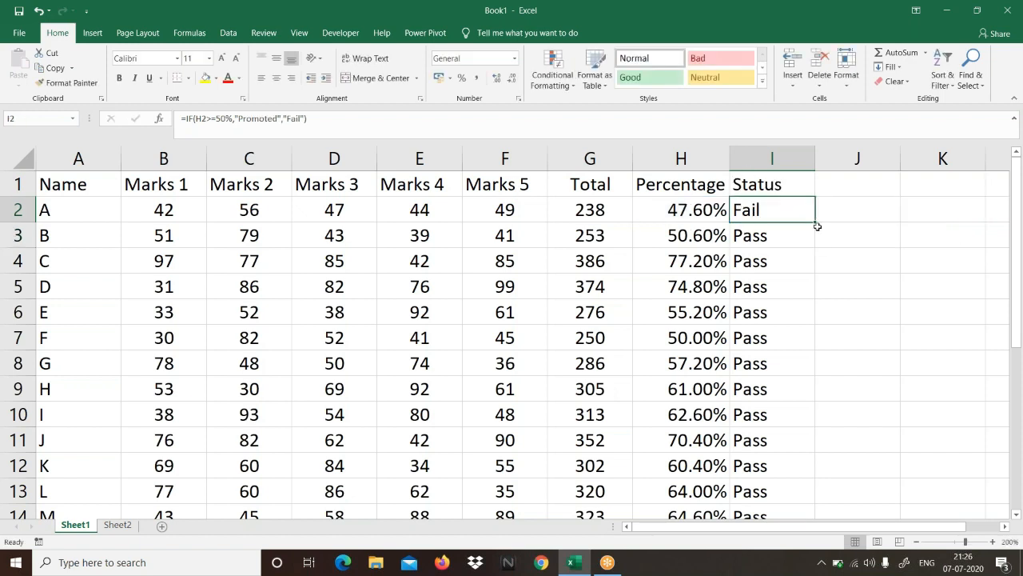
{"action": "double_click", "coordinate": [814, 221]}
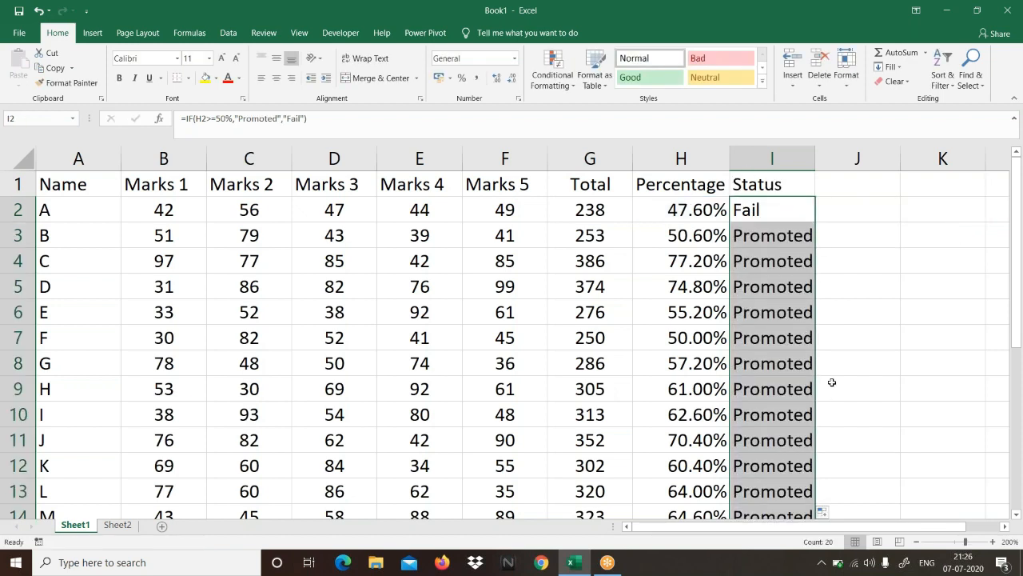
Step: Set the value_if_true text in cell I2 back to "Pass", so the formula reads =IF(H2>=50%,"Pass","Fail")
{"action": "left_click", "coordinate": [769, 208]}
{"action": "key", "text": "F2"}
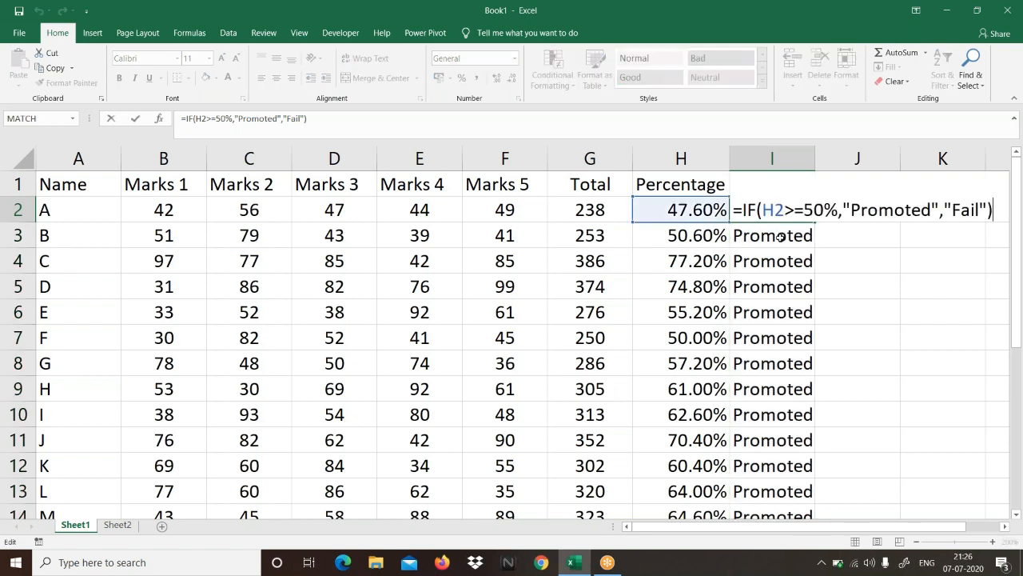
{"action": "double_click", "coordinate": [773, 210]}
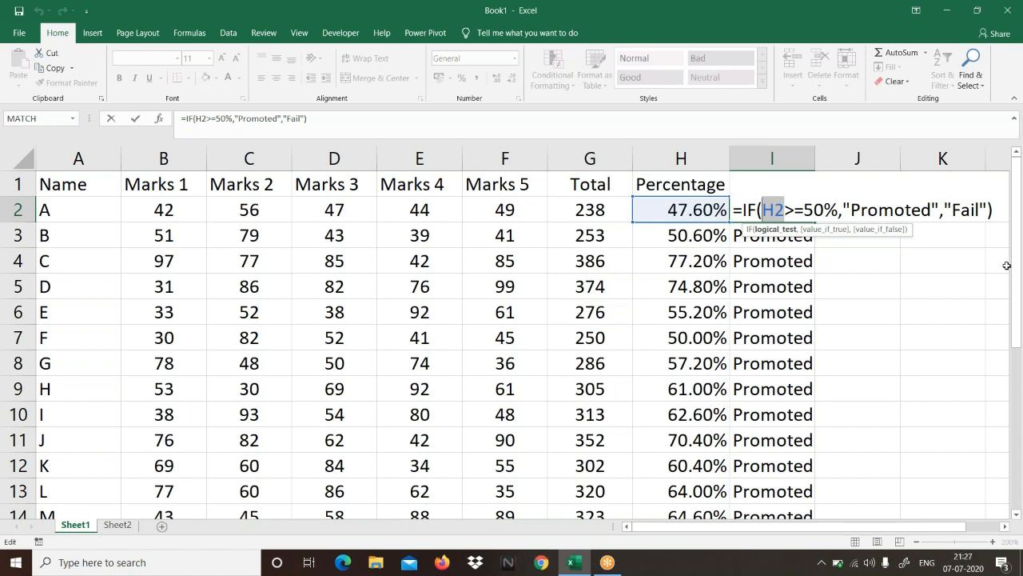
{"action": "left_click", "coordinate": [932, 210]}
{"action": "key", "text": "BackSpace"}
{"action": "key", "text": "BackSpace"}
{"action": "key", "text": "BackSpace"}
{"action": "key", "text": "BackSpace"}
{"action": "key", "text": "BackSpace"}
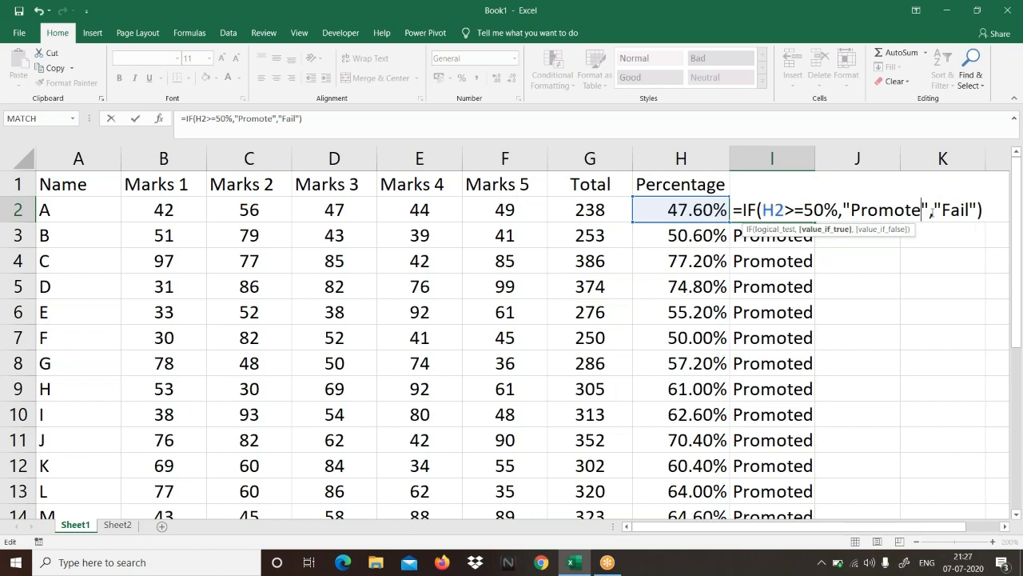
{"action": "key", "text": "BackSpace"}
{"action": "key", "text": "BackSpace"}
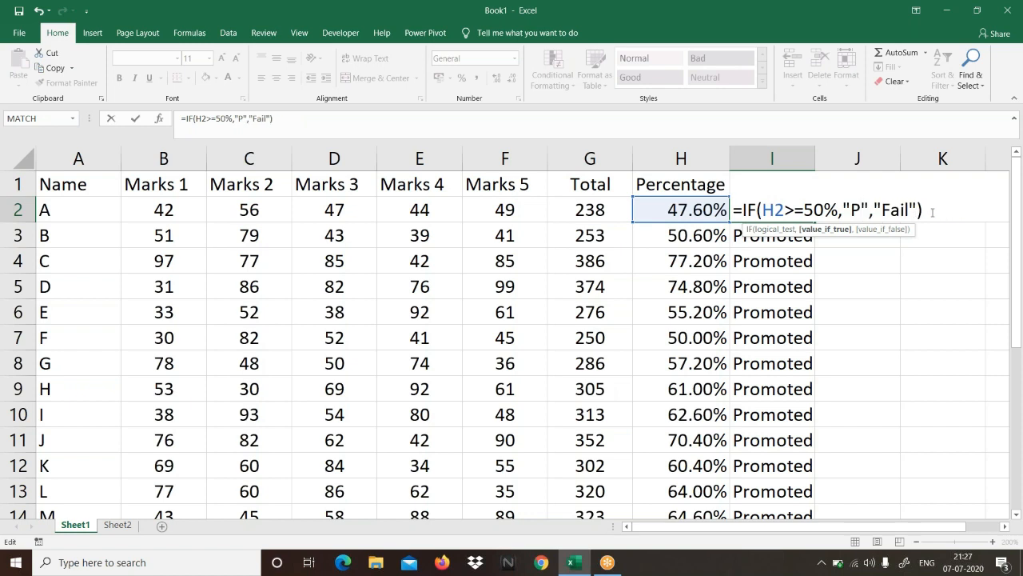
{"action": "type", "text": "ass"}
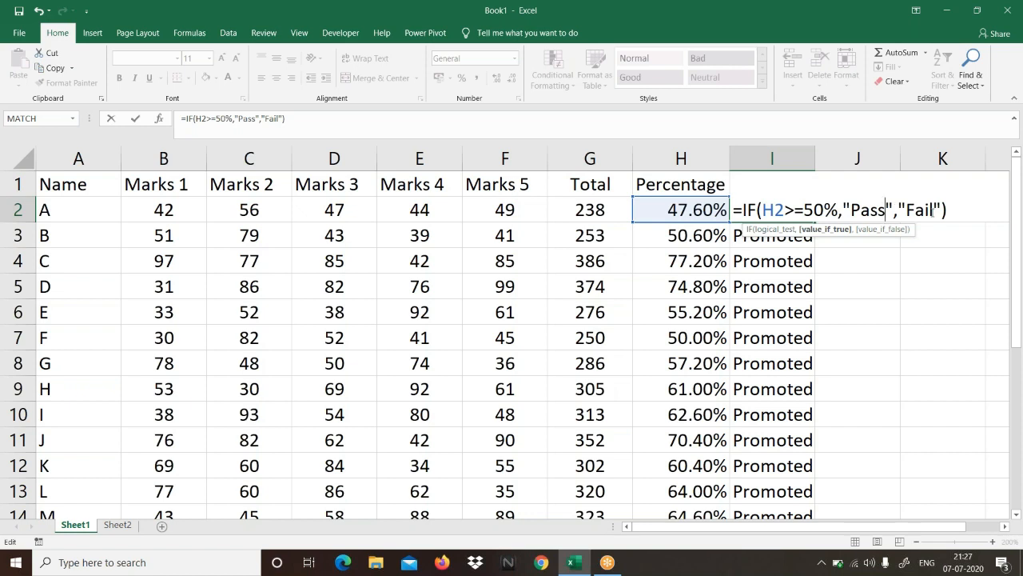
{"action": "left_click", "coordinate": [915, 210]}
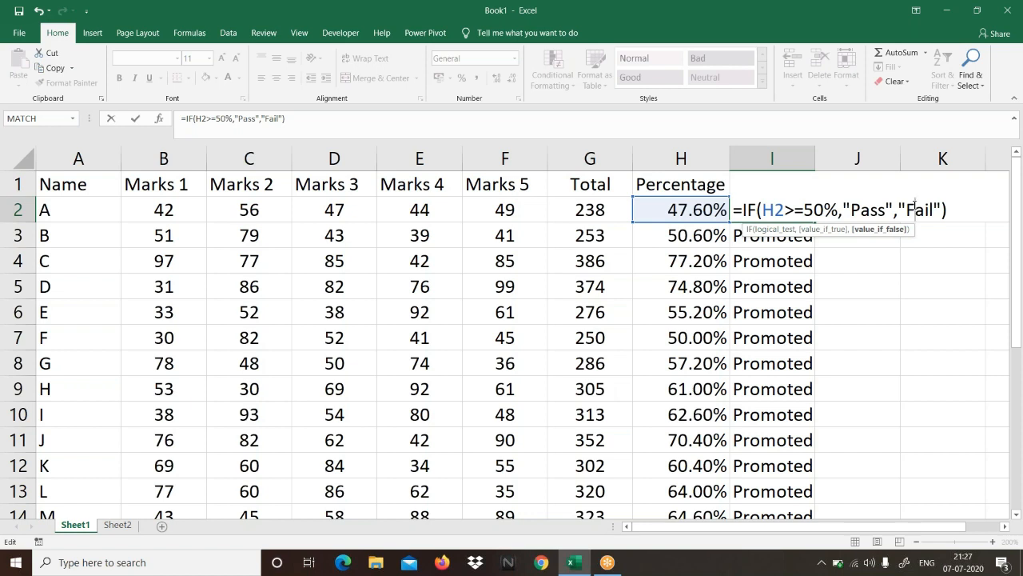
{"action": "left_click_drag", "start_coordinate": [761, 211], "coordinate": [787, 211]}
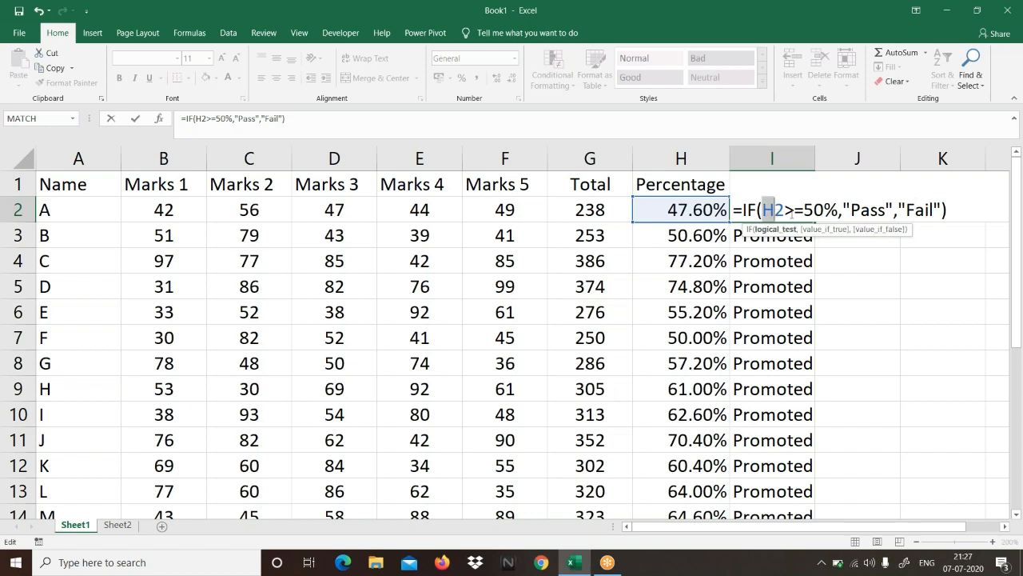
{"action": "left_click_drag", "start_coordinate": [851, 211], "coordinate": [933, 208]}
{"action": "left_click", "coordinate": [955, 209]}
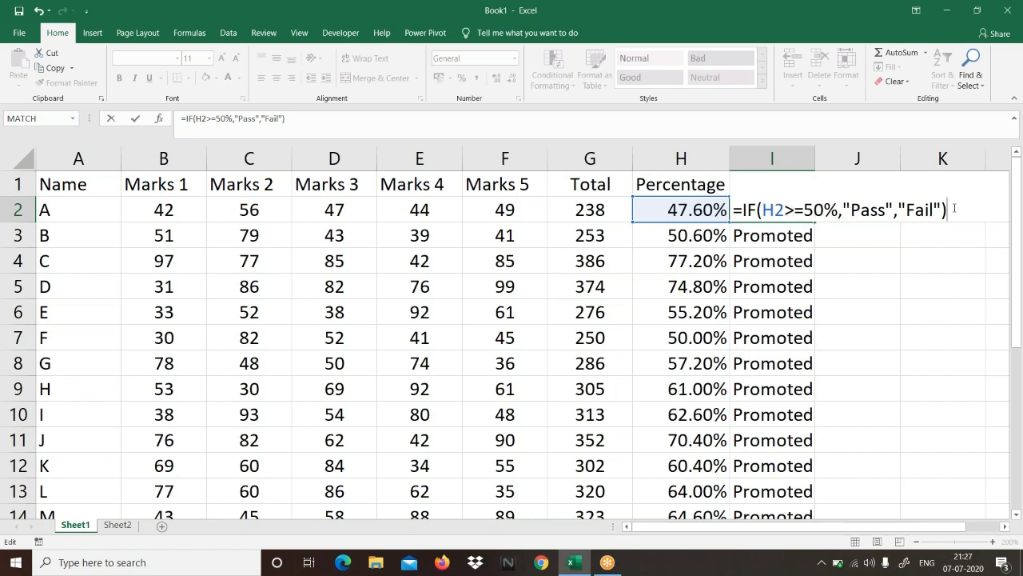
{"action": "key", "text": "Return"}
Step: Fill the Status formula from I2 down to the last student in row 21
{"action": "left_click", "coordinate": [752, 208]}
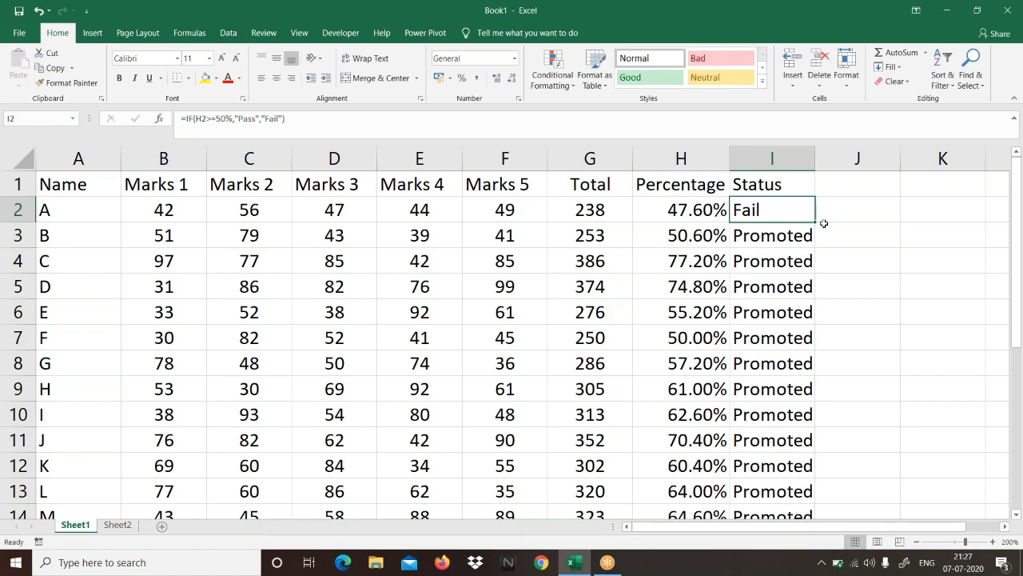
{"action": "double_click", "coordinate": [815, 223]}
{"action": "scroll", "coordinate": [855, 319], "scroll_direction": "down", "scroll_amount": 3}
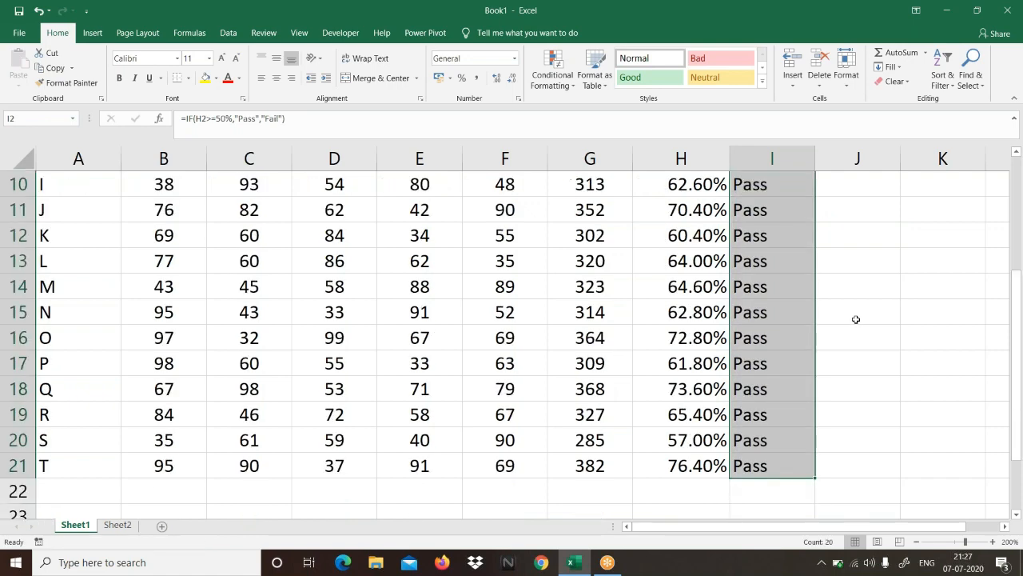
{"action": "scroll", "coordinate": [855, 319], "scroll_direction": "up", "scroll_amount": 3}
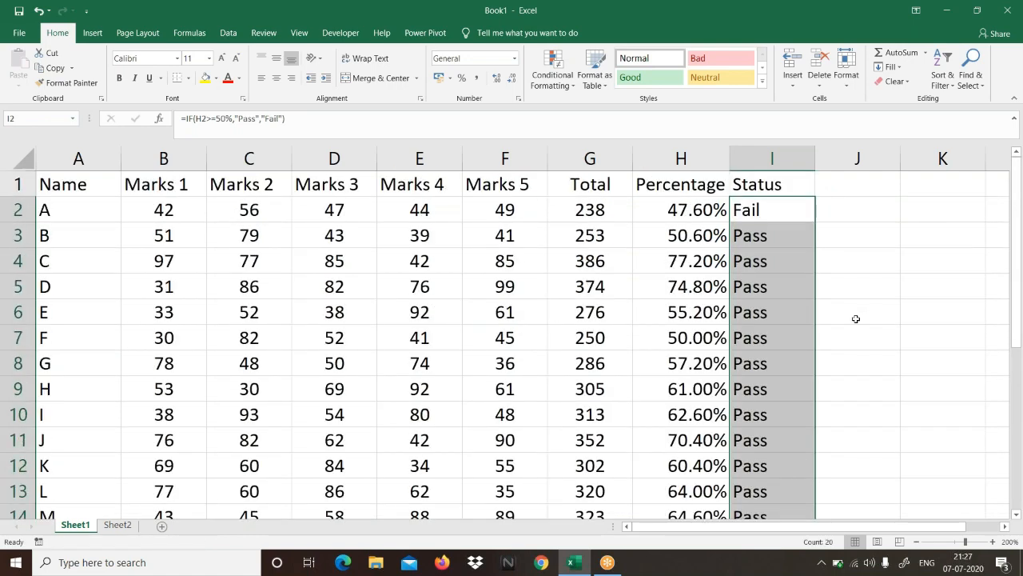
{"action": "left_click", "coordinate": [788, 217]}
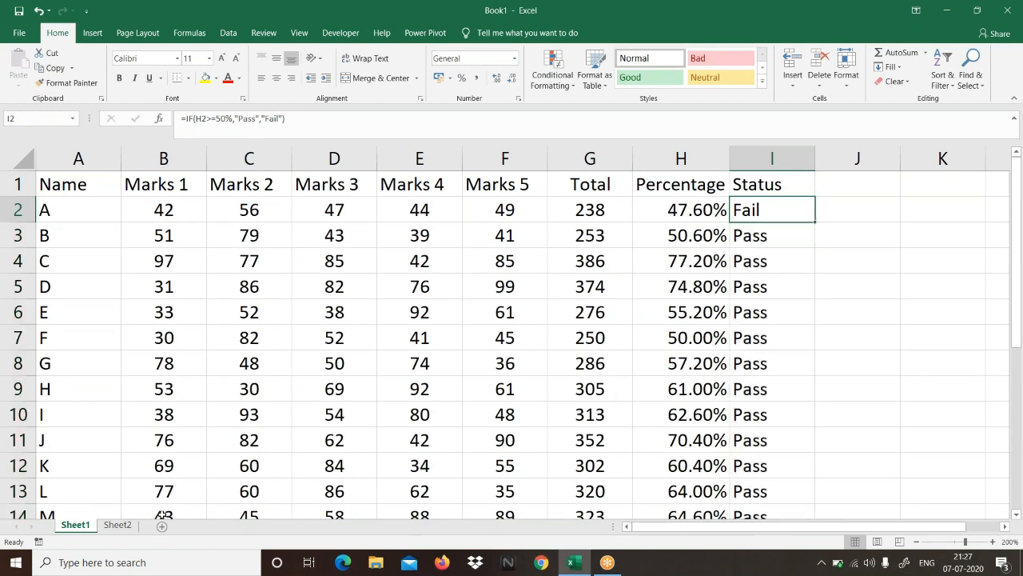
Step: Examine the first student's five marks in B2:F2 and the second student's Status formula in I3
{"action": "left_click_drag", "start_coordinate": [163, 217], "coordinate": [515, 206]}
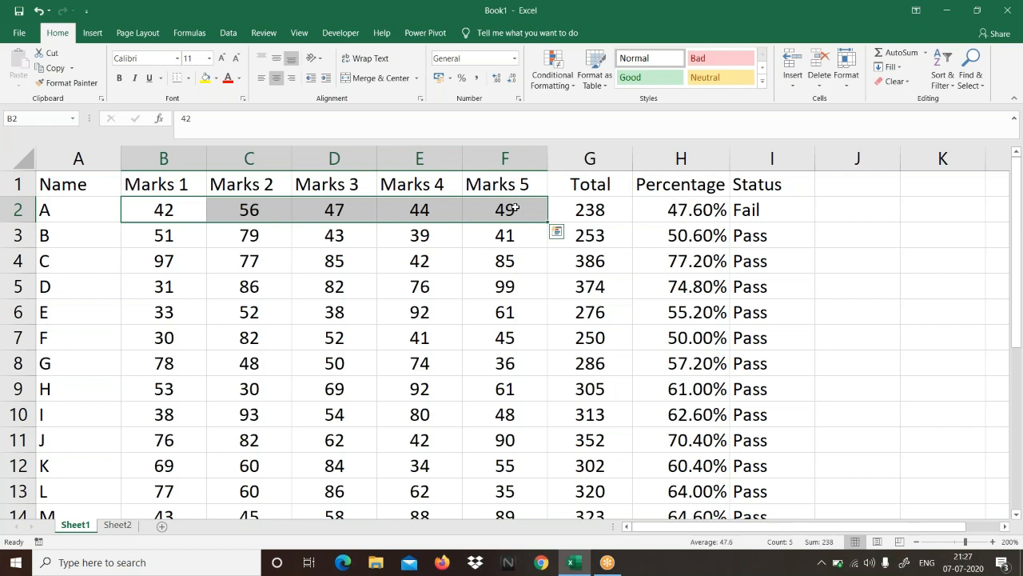
{"action": "left_click", "coordinate": [768, 235]}
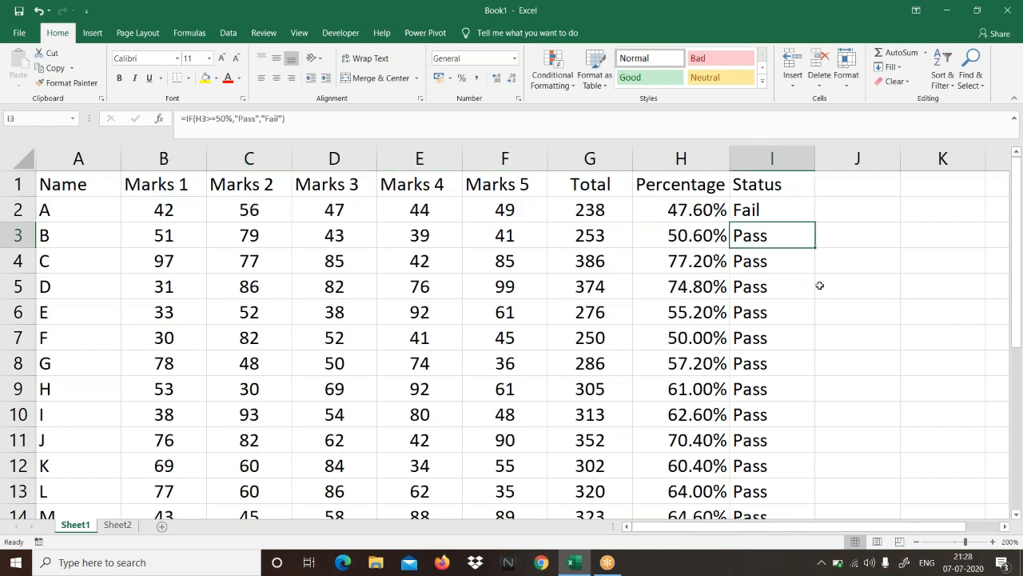
{"action": "left_click", "coordinate": [165, 209]}
{"action": "left_click_drag", "start_coordinate": [166, 210], "coordinate": [500, 206]}
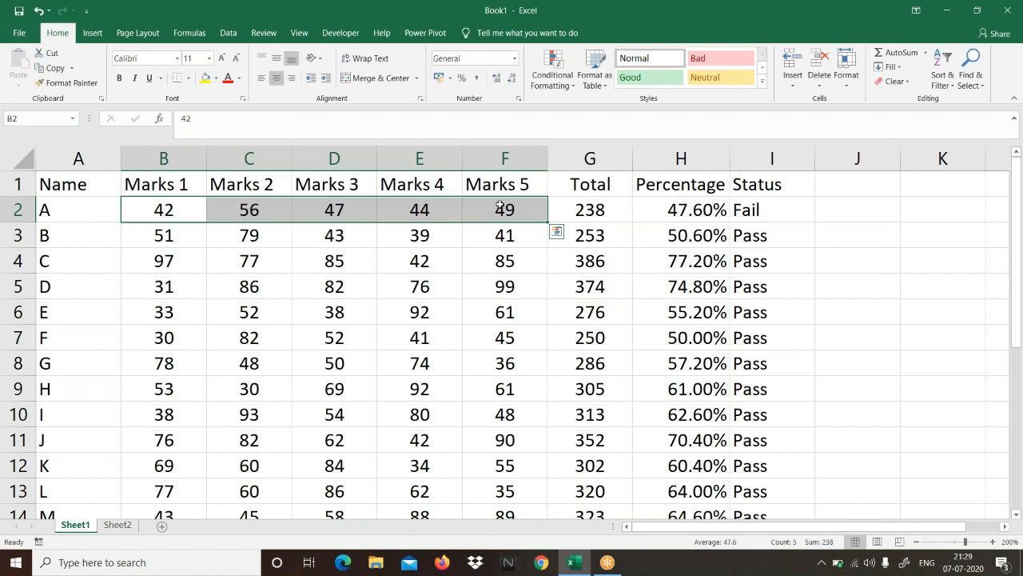
{"action": "left_click", "coordinate": [500, 204]}
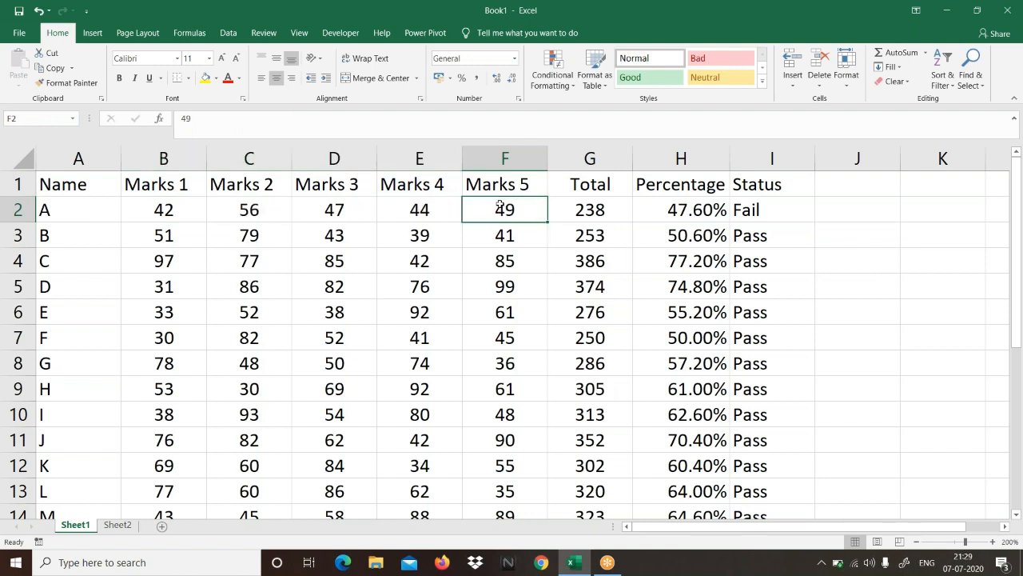
Step: On Sheet2, add the labels "or" in A11 and "and" in A12 below the formula syntax notes
{"action": "left_click", "coordinate": [574, 570]}
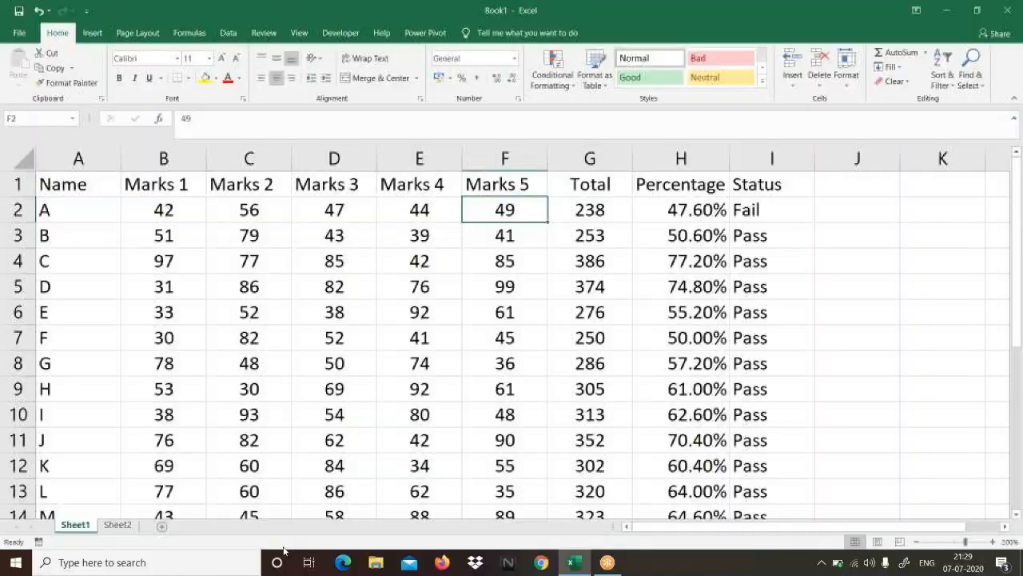
{"action": "left_click", "coordinate": [110, 527]}
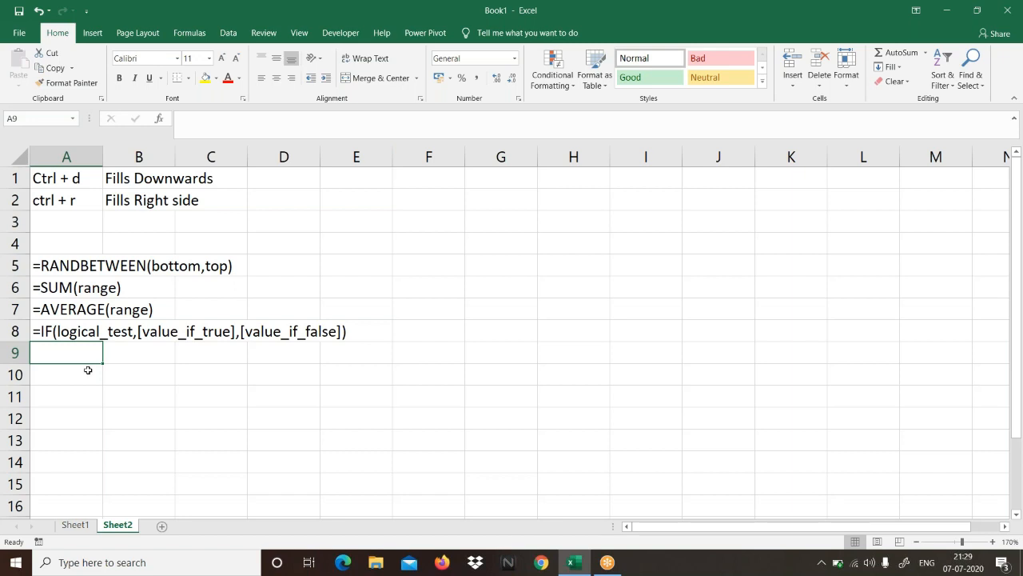
{"action": "key", "text": "Down"}
{"action": "key", "text": "Down"}
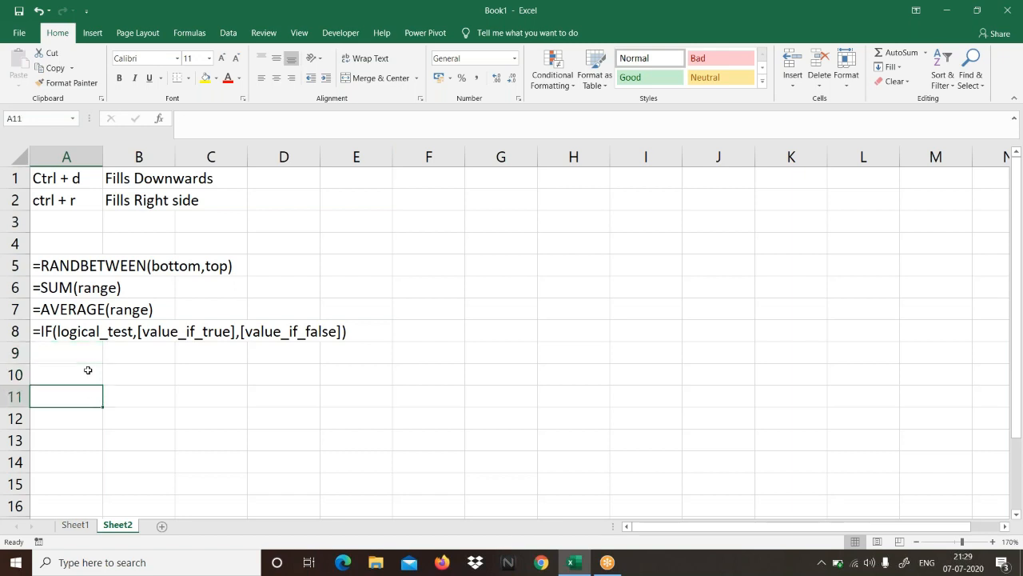
{"action": "type", "text": "or"}
{"action": "key", "text": "Return"}
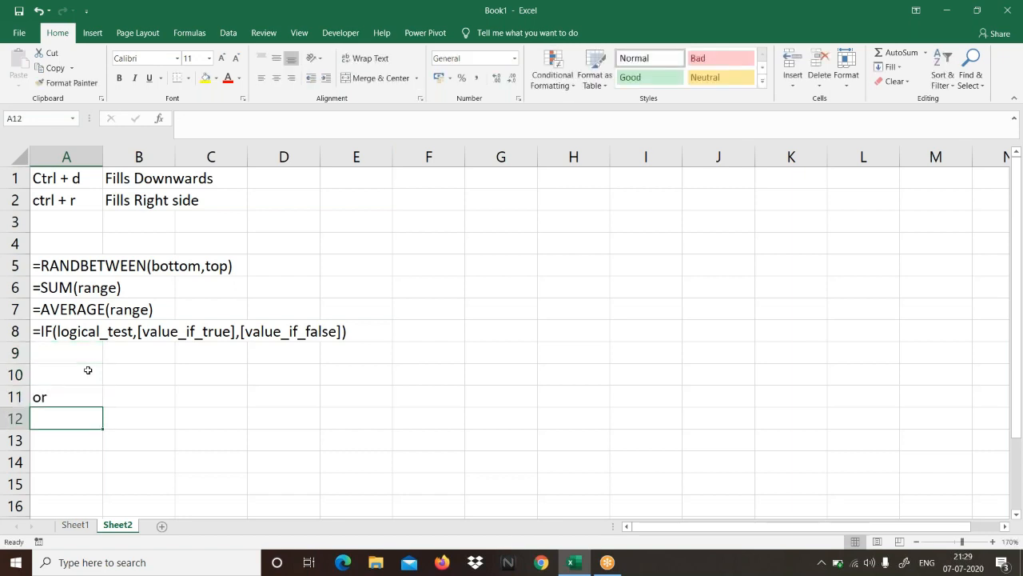
{"action": "type", "text": "and"}
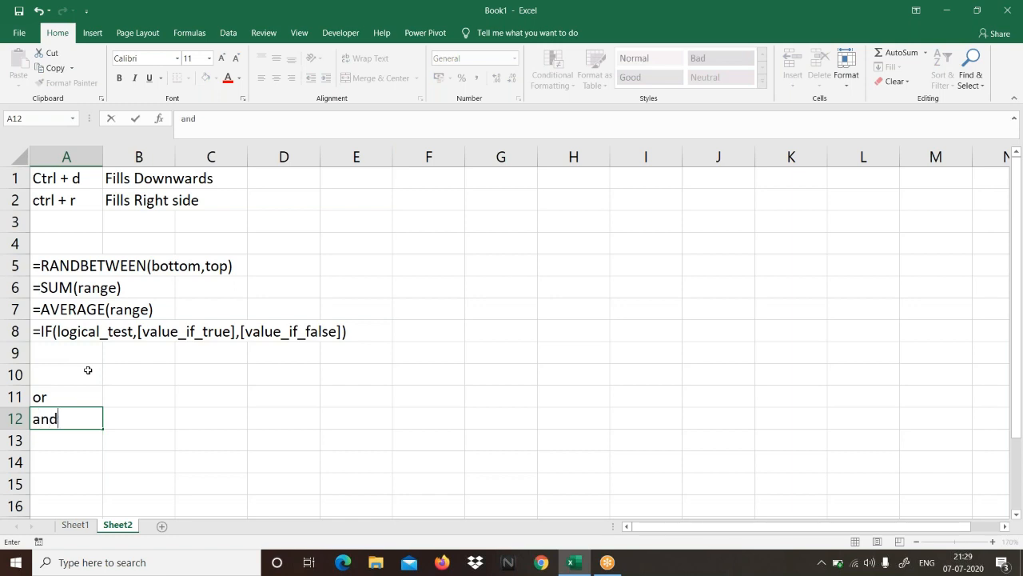
Step: Enter "If any of logic is true, it returns true and if all are false then it returns false" in cell B11, beside "or"
{"action": "left_click", "coordinate": [130, 396]}
{"action": "type", "text": "I"}
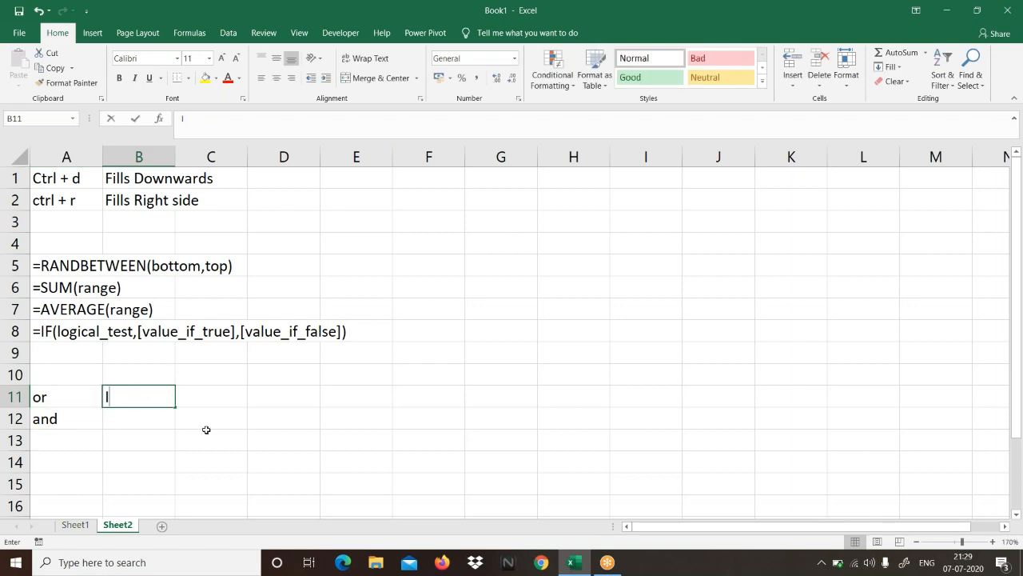
{"action": "type", "text": "f any of"}
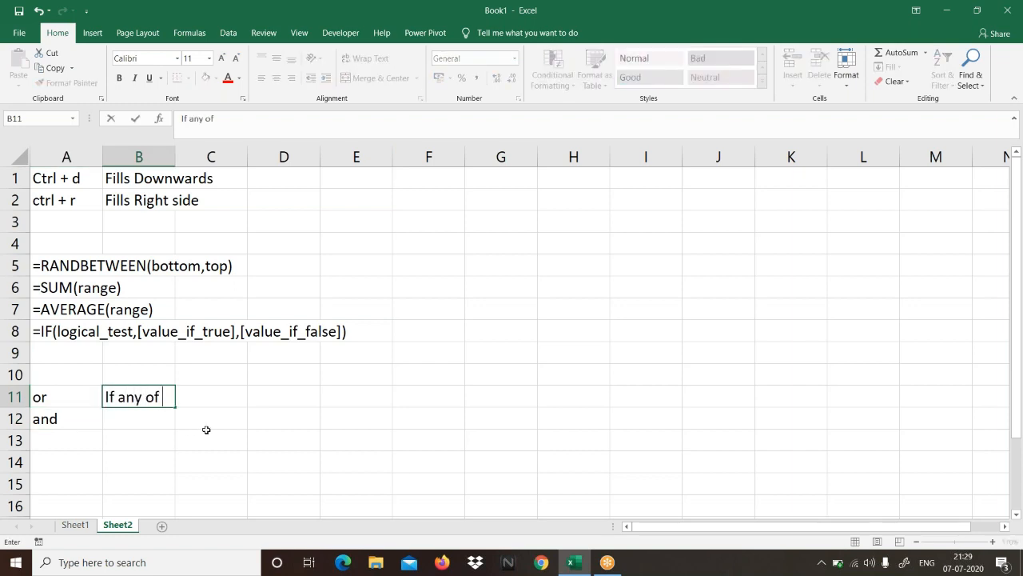
{"action": "type", "text": " logic is true ,"}
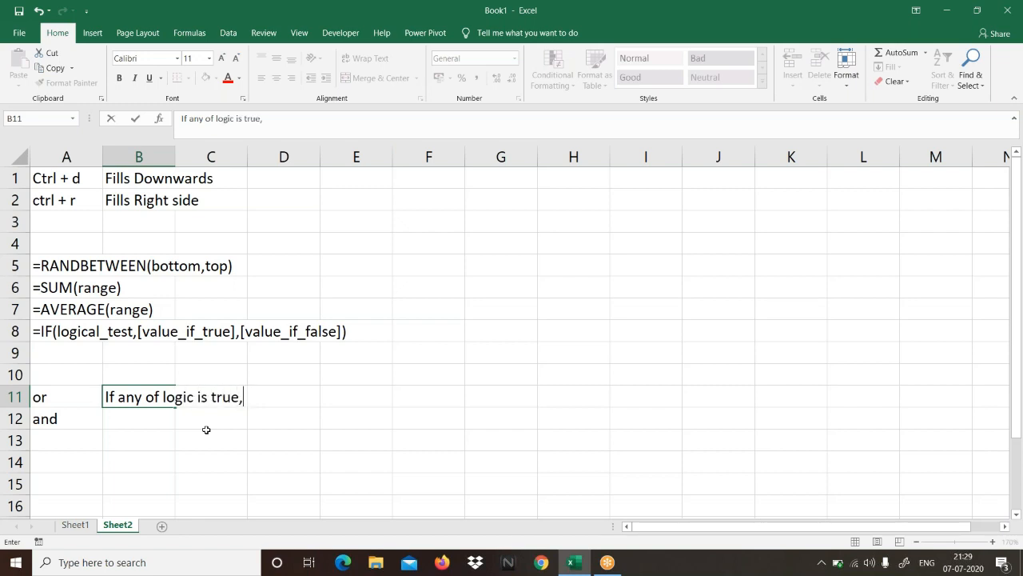
{"action": "type", "text": " it returns true"}
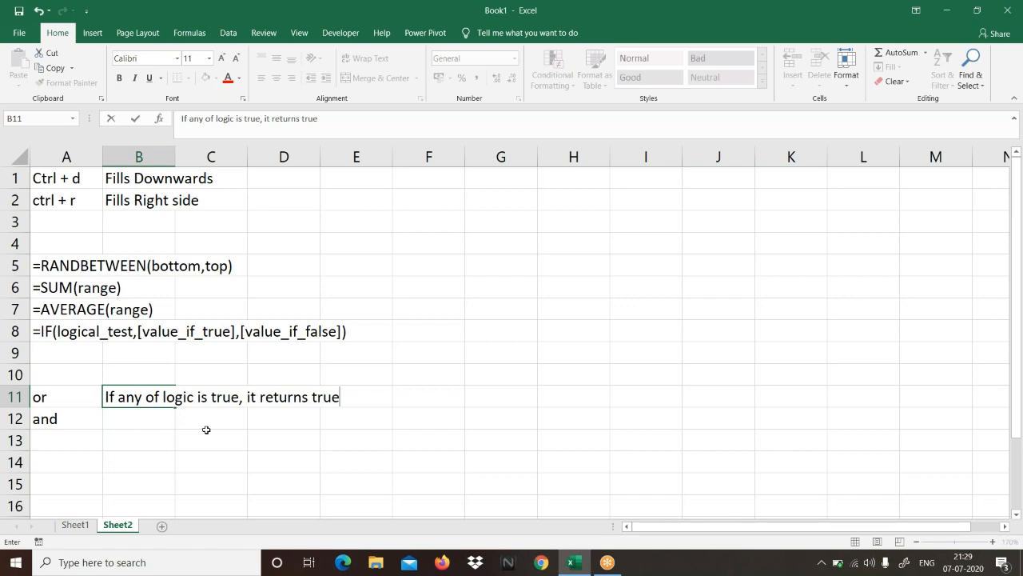
{"action": "type", "text": ","}
{"action": "key", "text": "BackSpace"}
{"action": "type", "text": "wh"}
{"action": "key", "text": "BackSpace"}
{"action": "key", "text": "BackSpace"}
{"action": "type", "text": "and if all are fals"}
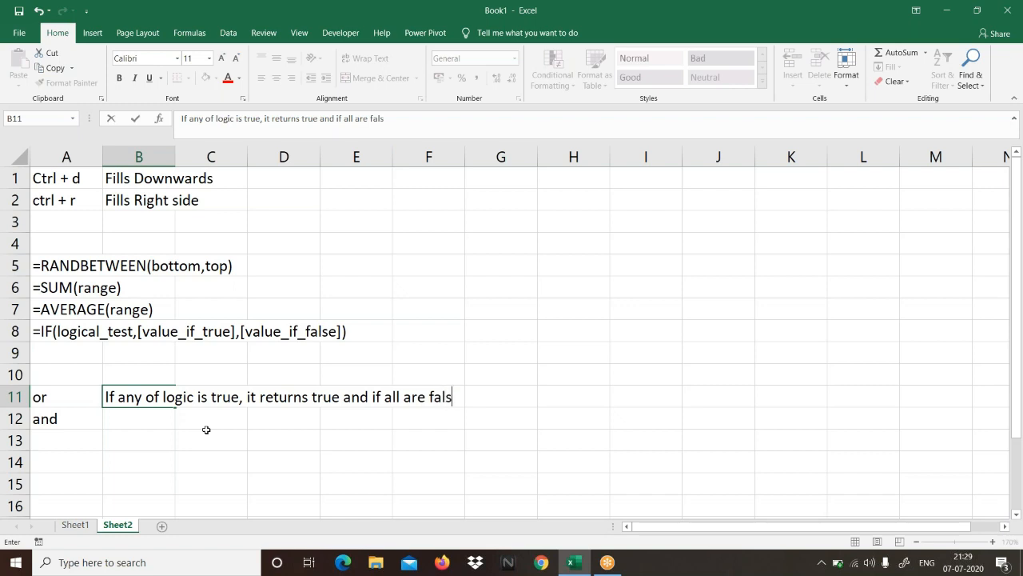
{"action": "type", "text": "e then it returns "}
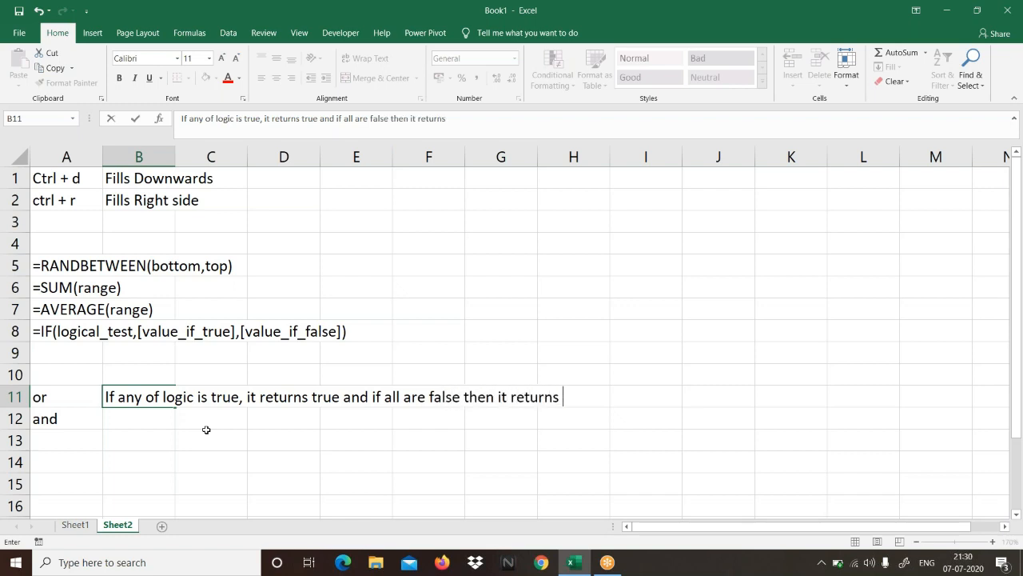
{"action": "type", "text": "false"}
{"action": "left_click", "coordinate": [146, 419]}
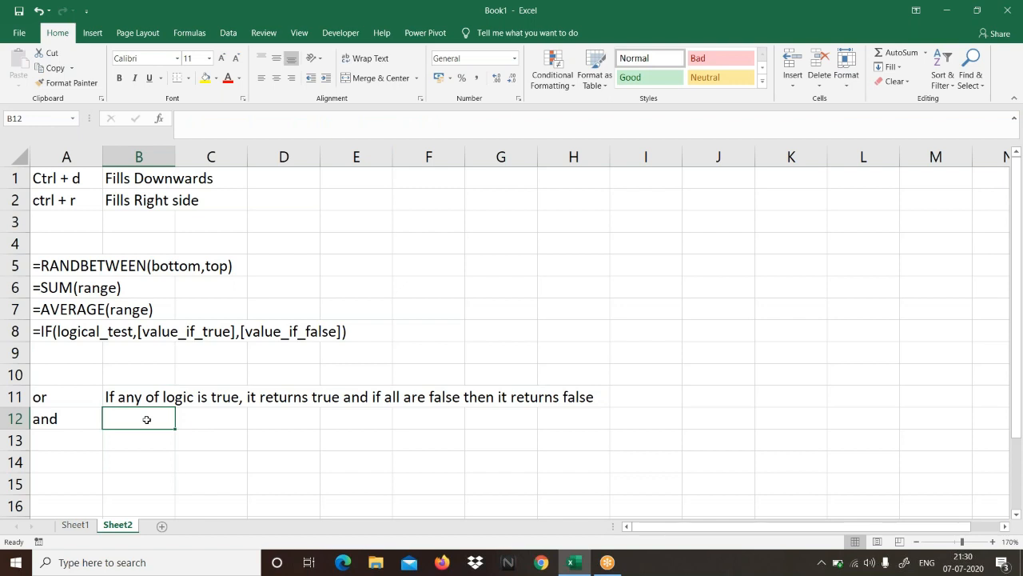
Step: In B12, beside "and", enter "if all the logics are true, it returns true and if any logic is false it returns false"
{"action": "type", "text": "if "}
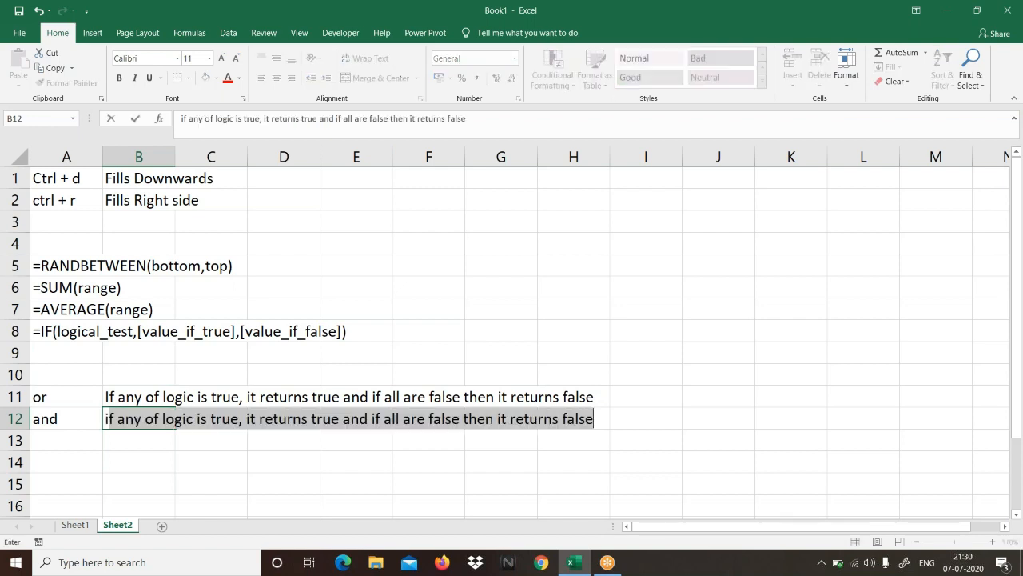
{"action": "type", "text": "any"}
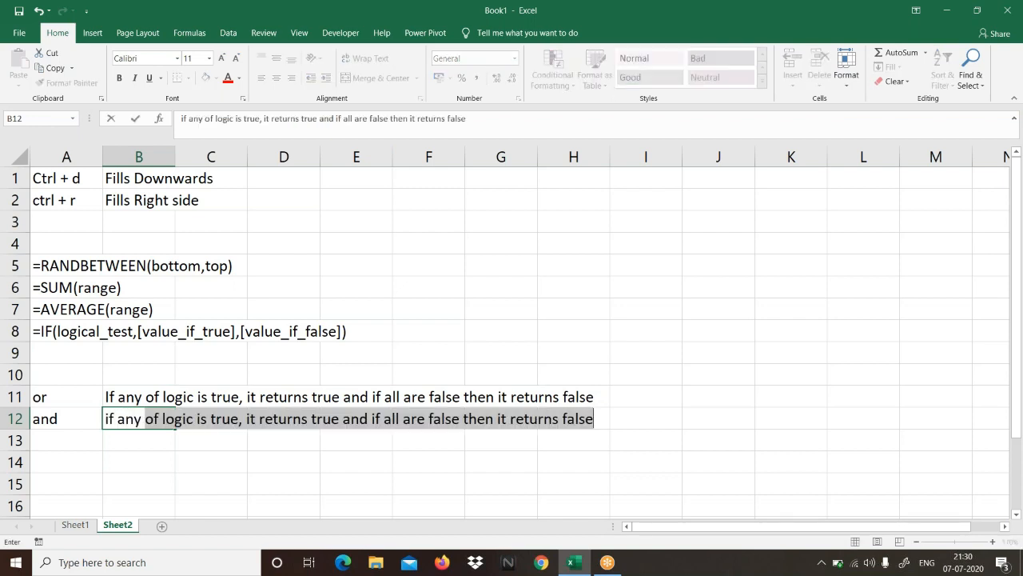
{"action": "key", "text": "BackSpace"}
{"action": "key", "text": "BackSpace"}
{"action": "key", "text": "BackSpace"}
{"action": "key", "text": "BackSpace"}
{"action": "key", "text": "BackSpace"}
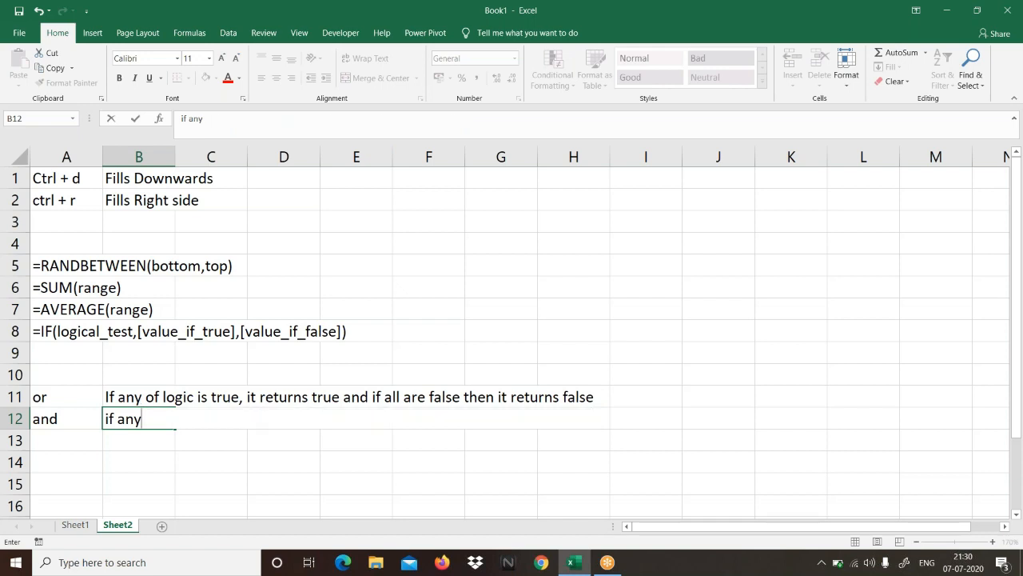
{"action": "type", "text": "all the logic"}
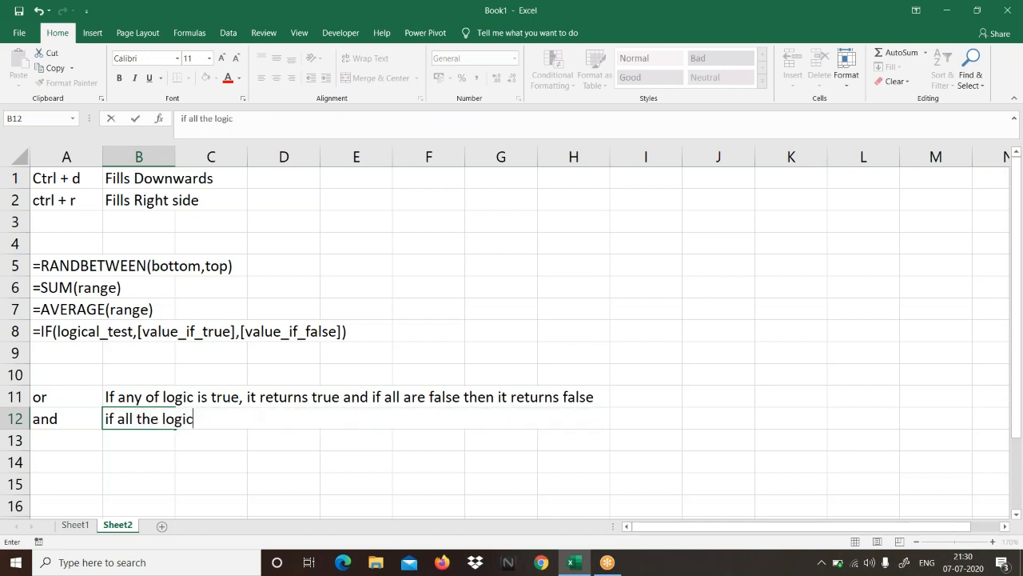
{"action": "type", "text": "s are true"}
{"action": "key", "text": "BackSpace"}
{"action": "type", "text": ", i"}
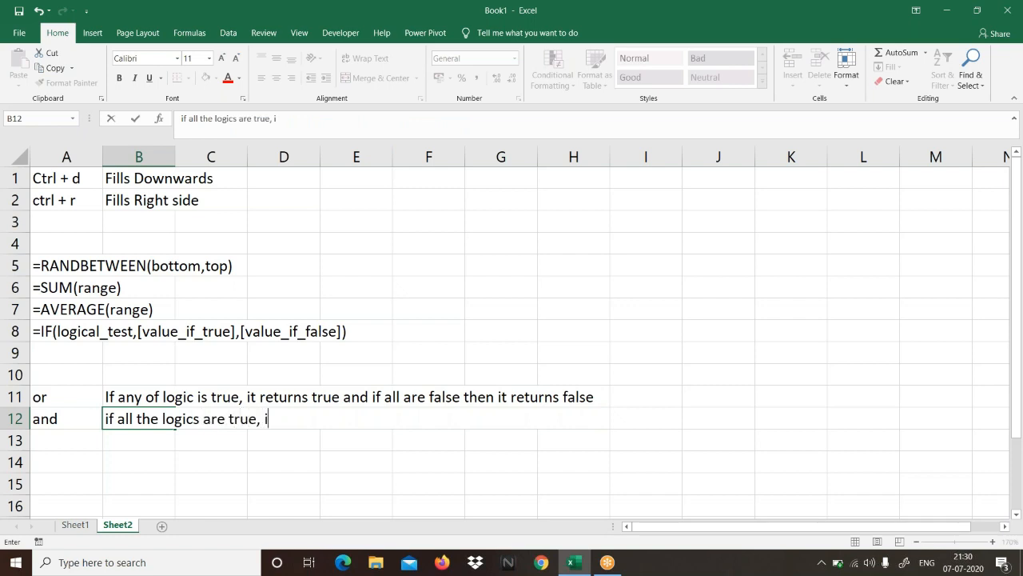
{"action": "type", "text": "t returns true"}
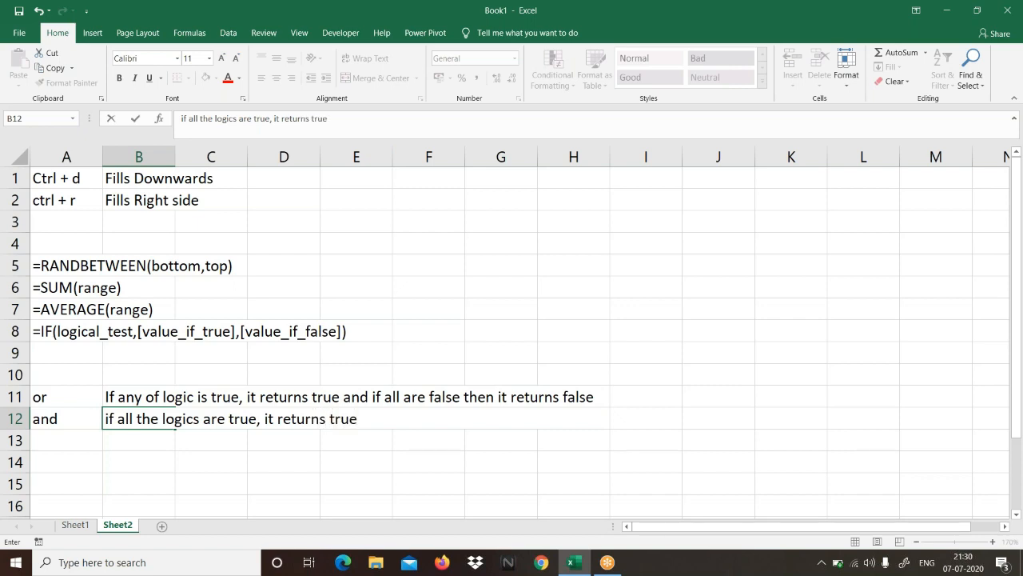
{"action": "type", "text": " and if ant"}
{"action": "key", "text": "BackSpace"}
{"action": "type", "text": "y ligic"}
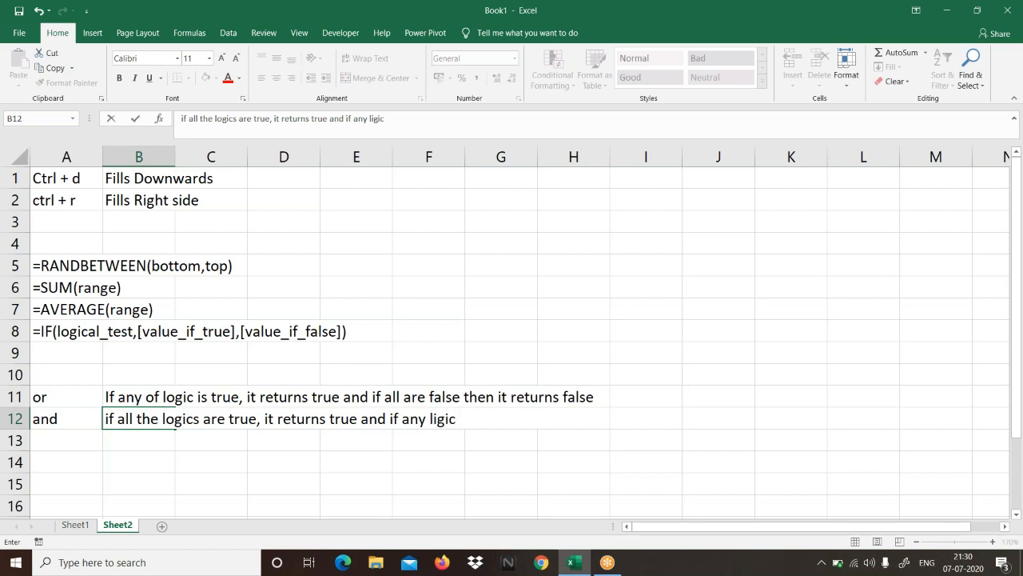
{"action": "key", "text": "BackSpace"}
{"action": "key", "text": "BackSpace"}
{"action": "key", "text": "BackSpace"}
{"action": "key", "text": "BackSpace"}
{"action": "key", "text": "BackSpace"}
{"action": "type", "text": "ogic is false "}
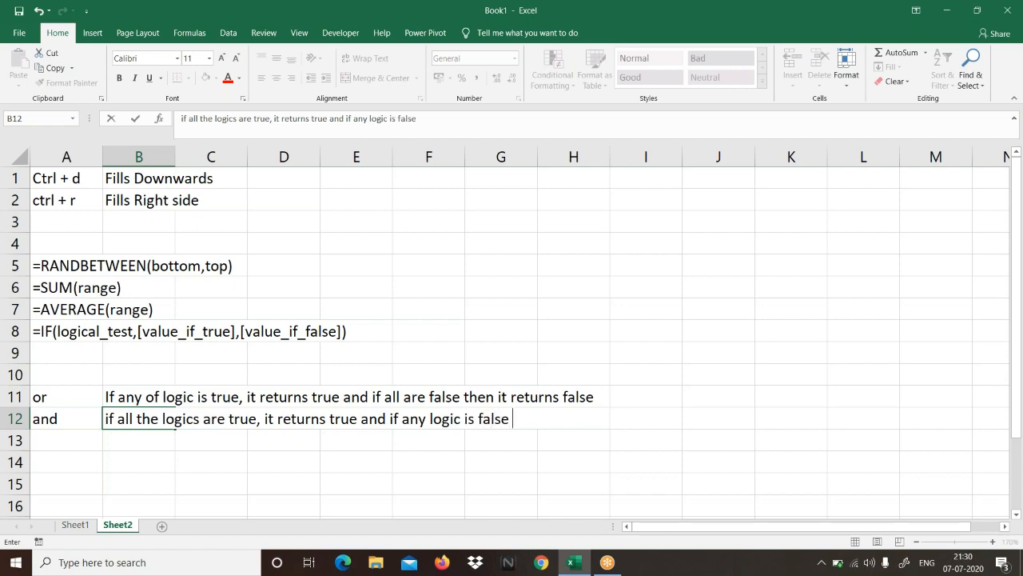
{"action": "type", "text": "it returns false"}
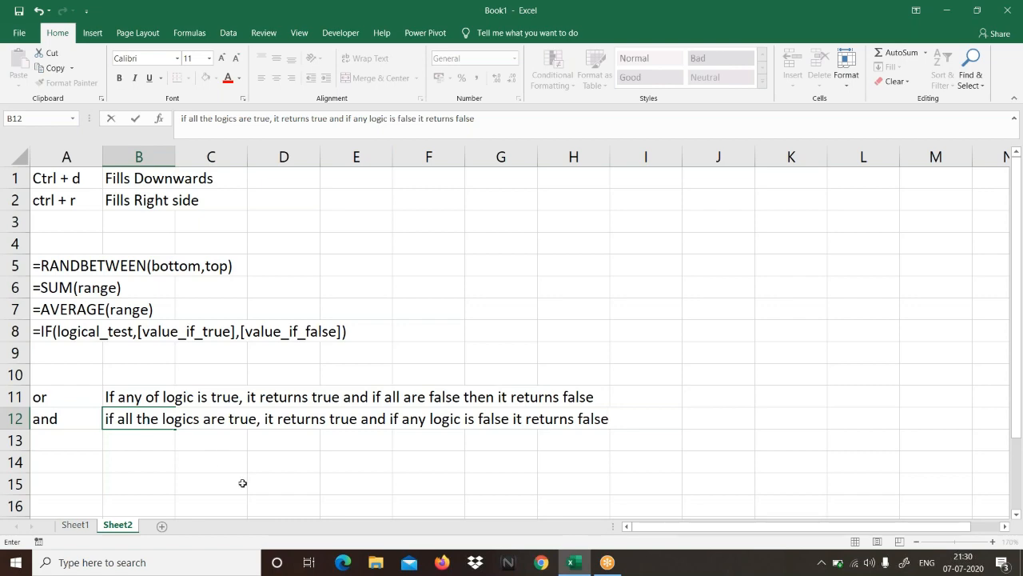
{"action": "left_click", "coordinate": [345, 481]}
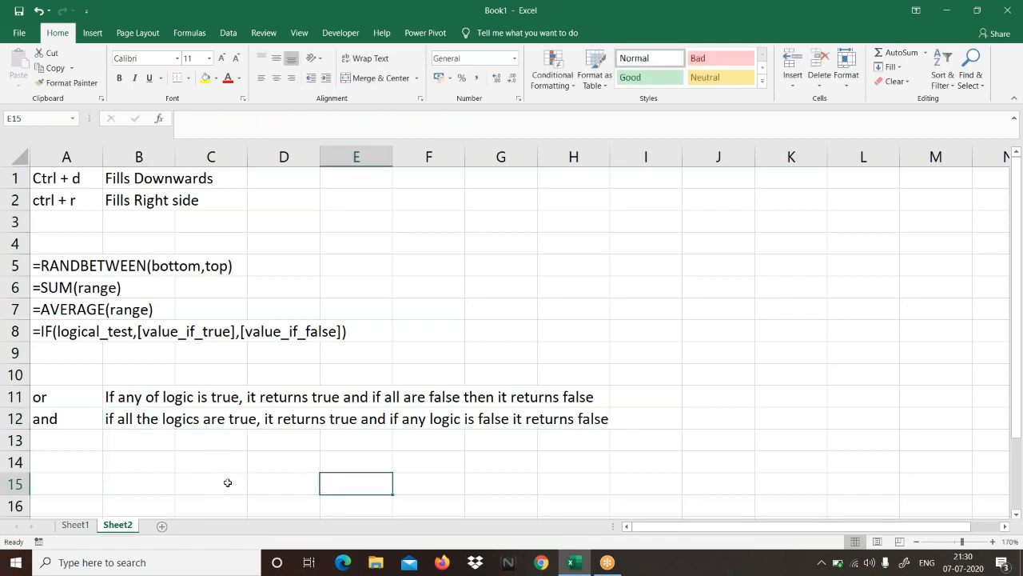
Step: Examine each of the first student's five marks in B2:F2 on Sheet1 and return to the notes on Sheet2
{"action": "left_click", "coordinate": [75, 524]}
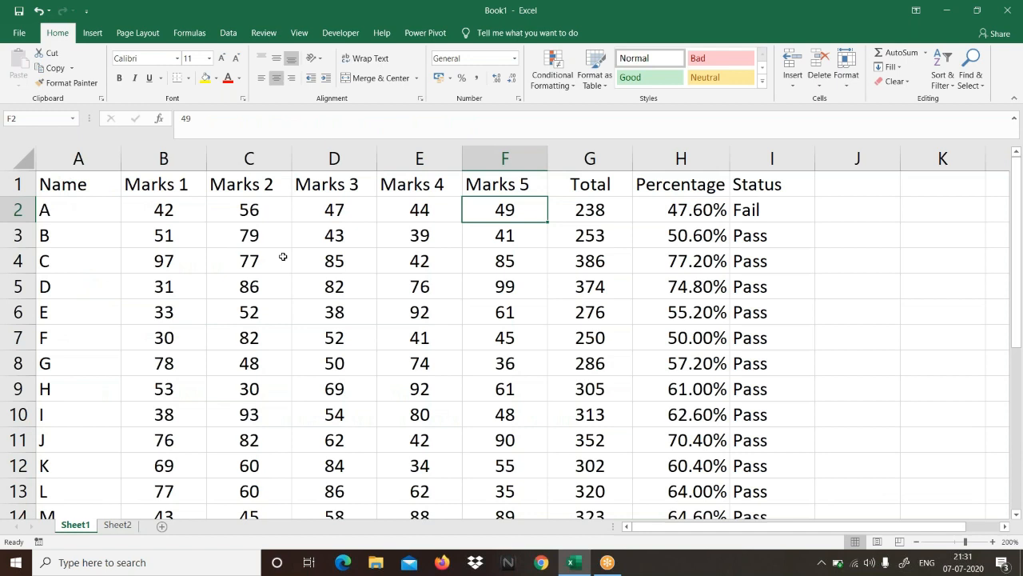
{"action": "left_click", "coordinate": [178, 211]}
{"action": "left_click", "coordinate": [235, 216]}
{"action": "left_click", "coordinate": [337, 218]}
{"action": "left_click", "coordinate": [429, 213]}
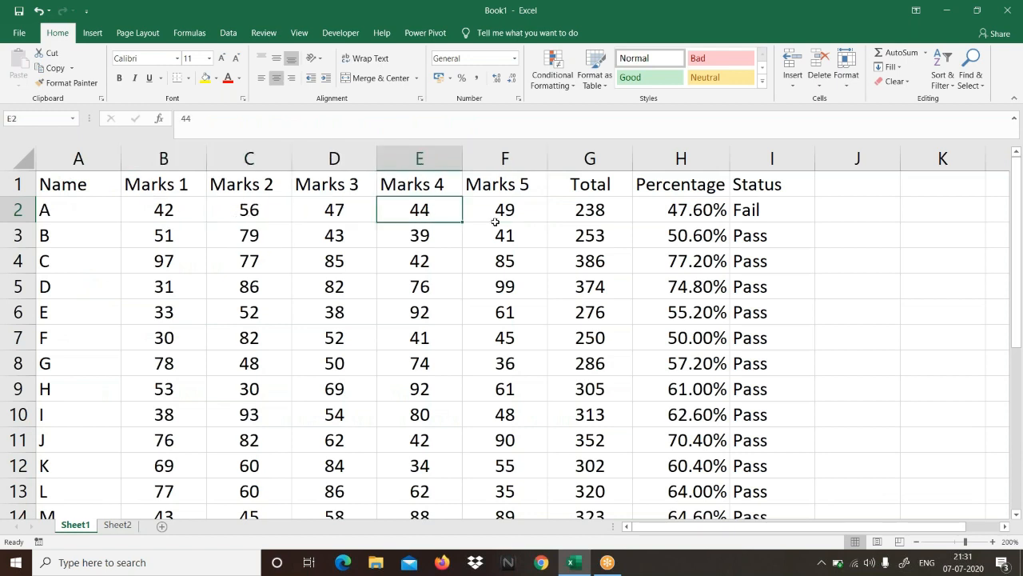
{"action": "left_click", "coordinate": [510, 219]}
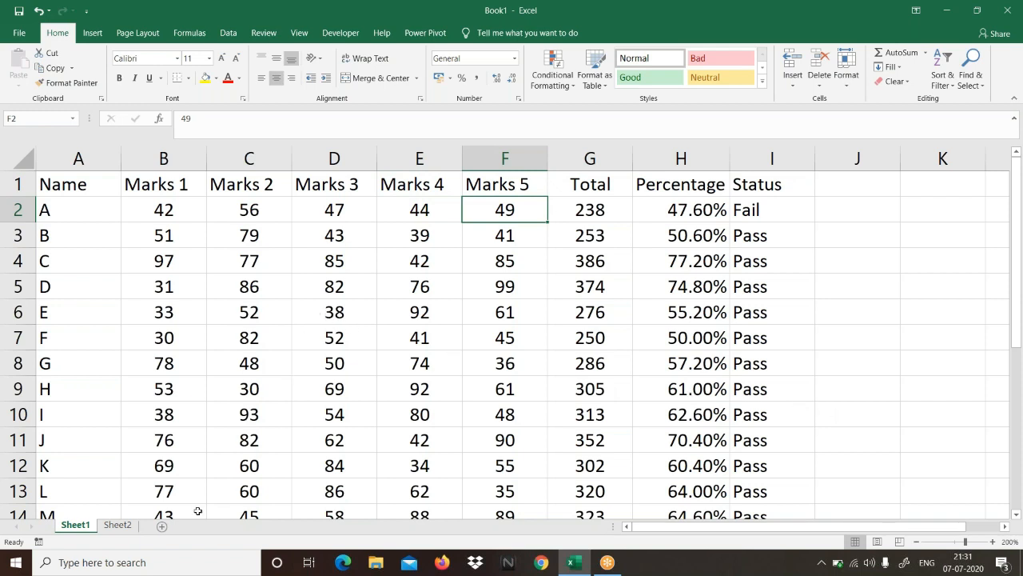
{"action": "left_click", "coordinate": [118, 526]}
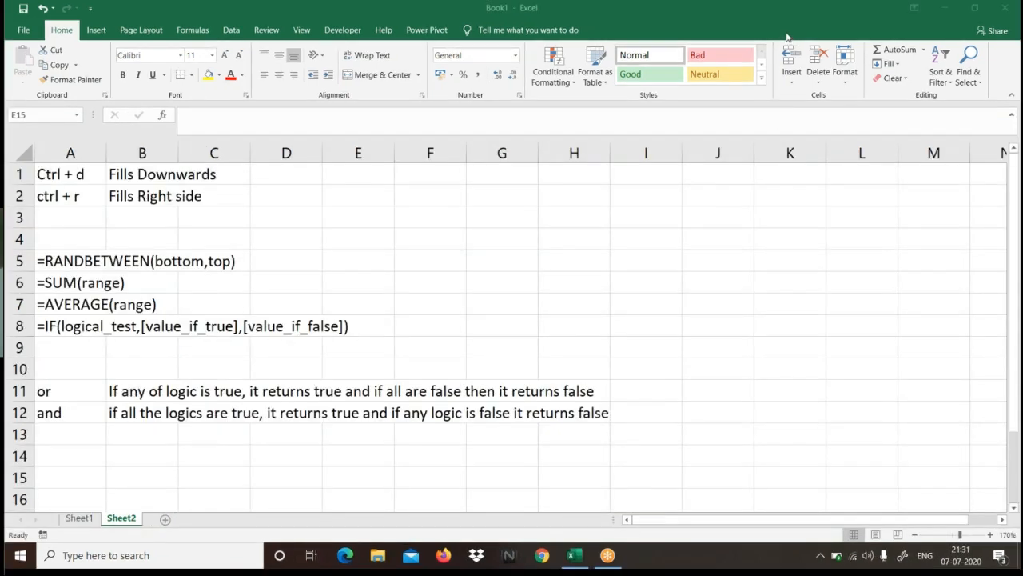
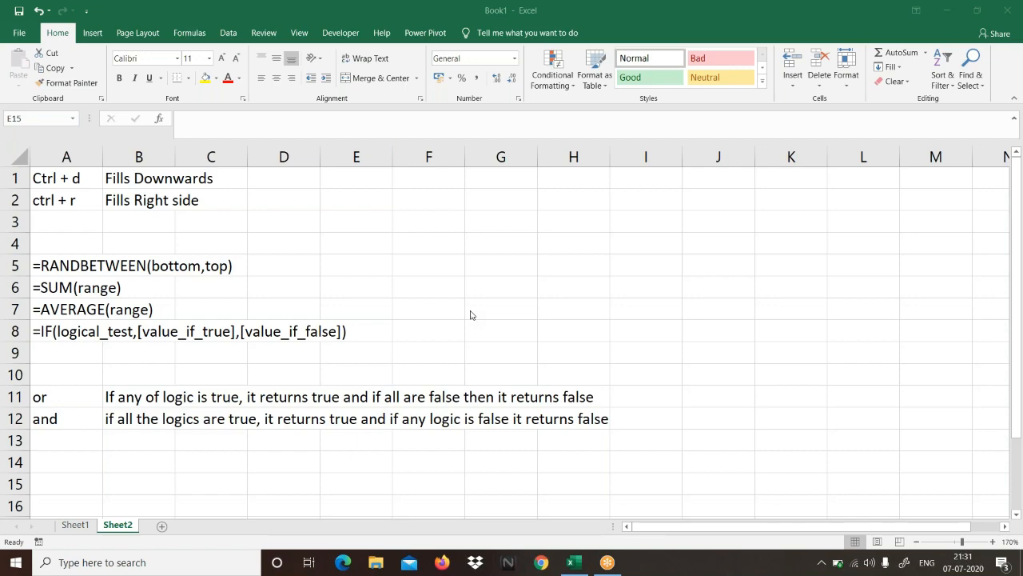
Step: On Sheet1, set student C's Marks 4 in cell E4 to 87
{"action": "left_click", "coordinate": [78, 526]}
{"action": "left_click_drag", "start_coordinate": [172, 211], "coordinate": [441, 265]}
{"action": "left_click", "coordinate": [529, 207]}
{"action": "left_click", "coordinate": [167, 233]}
{"action": "left_click", "coordinate": [440, 264]}
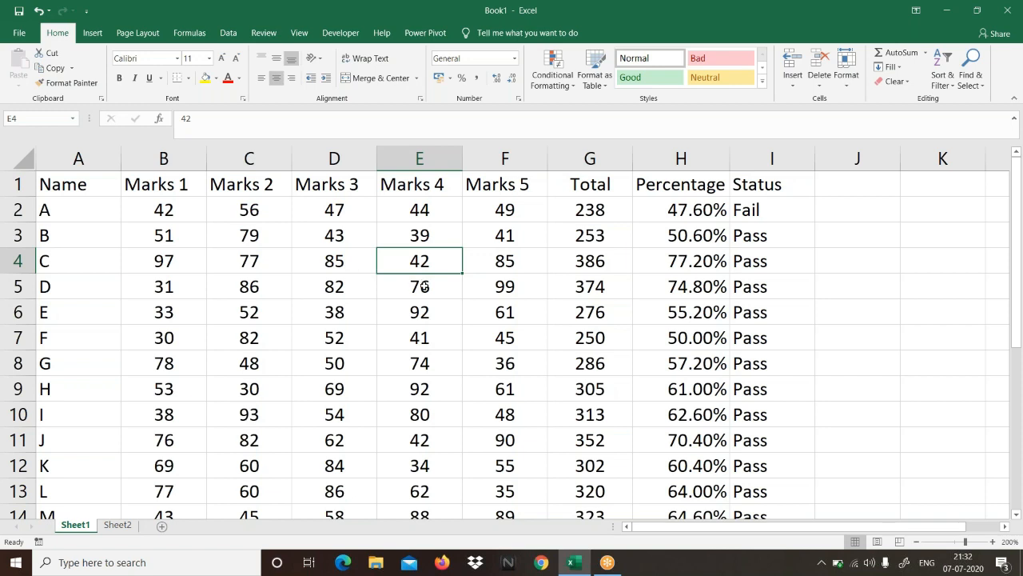
{"action": "type", "text": "87"}
{"action": "key", "text": "Return"}
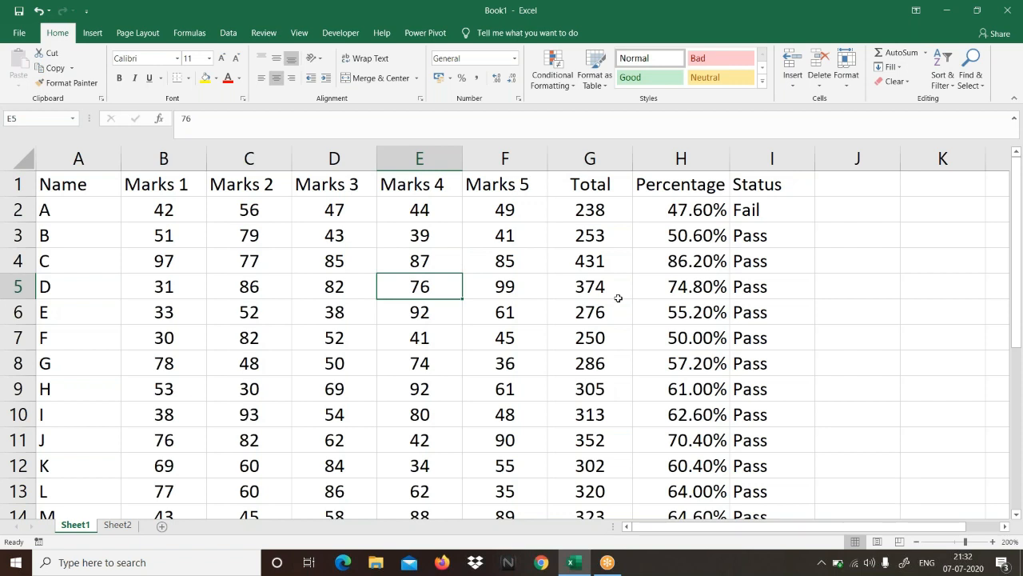
Step: Set student D's Marks 1 in cell B5 to 78
{"action": "left_click_drag", "start_coordinate": [520, 285], "coordinate": [155, 290]}
{"action": "left_click", "coordinate": [164, 293]}
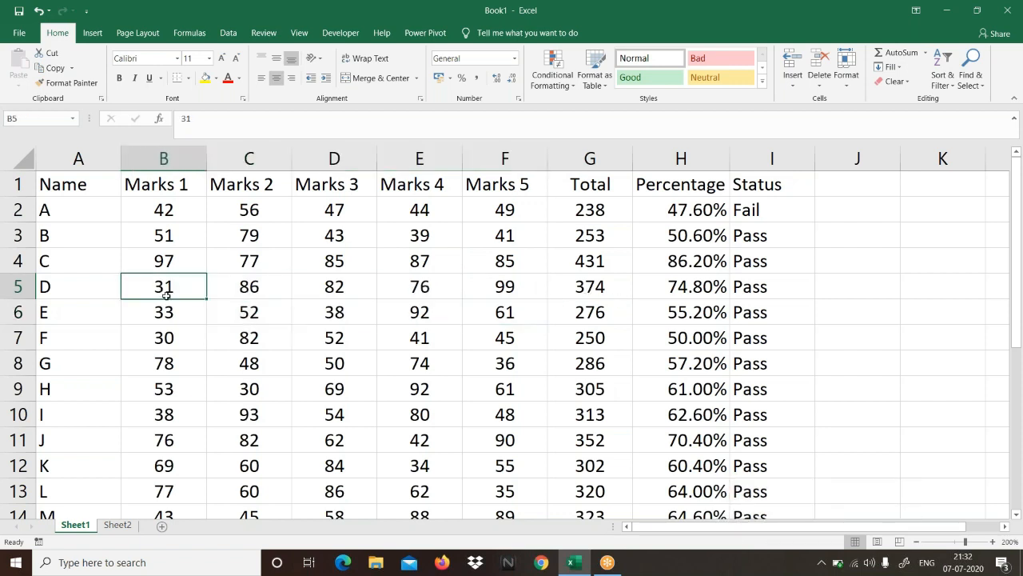
{"action": "type", "text": "78"}
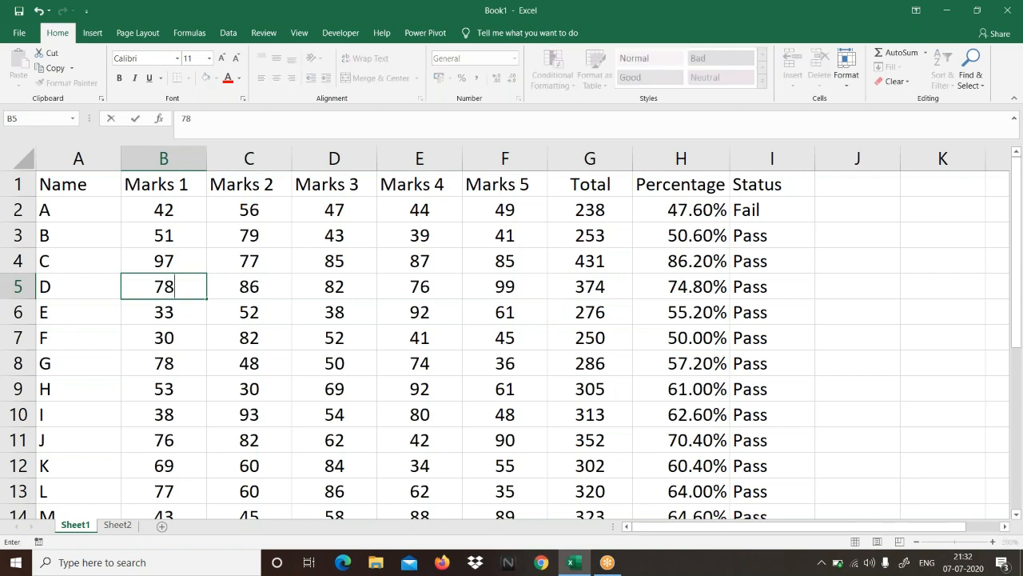
{"action": "key", "text": "Return"}
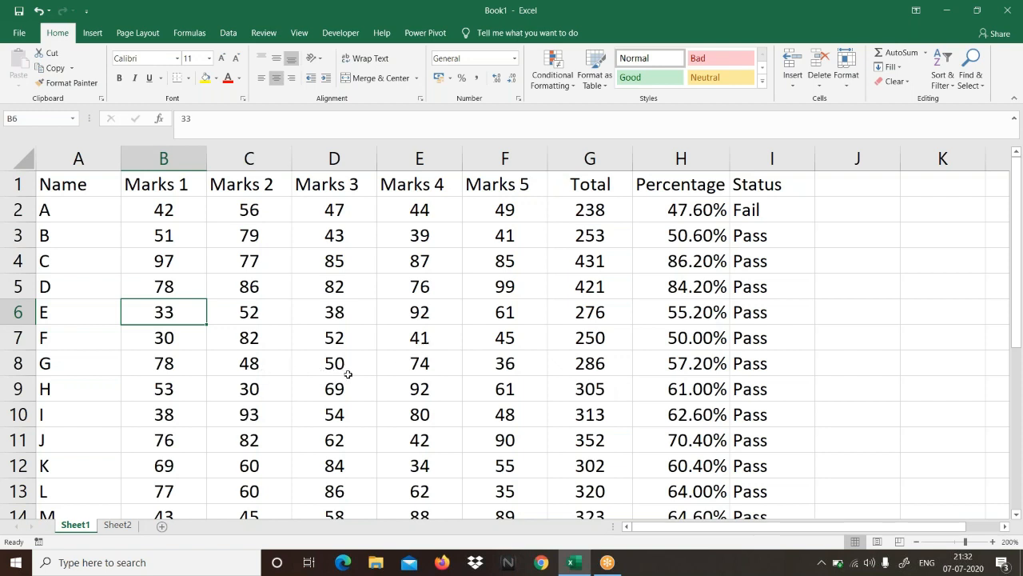
Step: For student G, set Marks 5 in F8 to 63 and Marks 2 in C8 to 55
{"action": "left_click", "coordinate": [497, 366]}
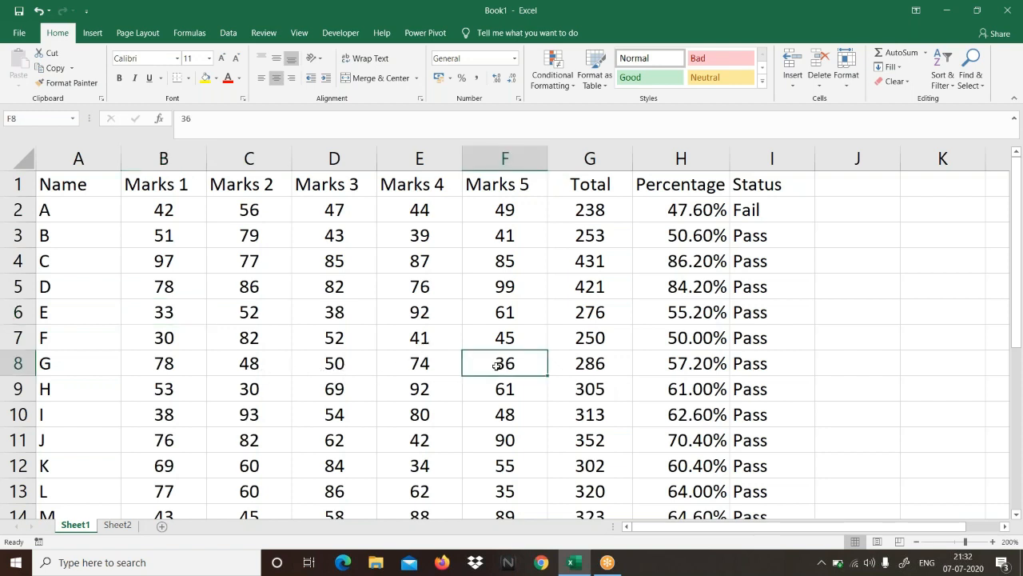
{"action": "type", "text": "63"}
{"action": "key", "text": "Left"}
{"action": "key", "text": "Left"}
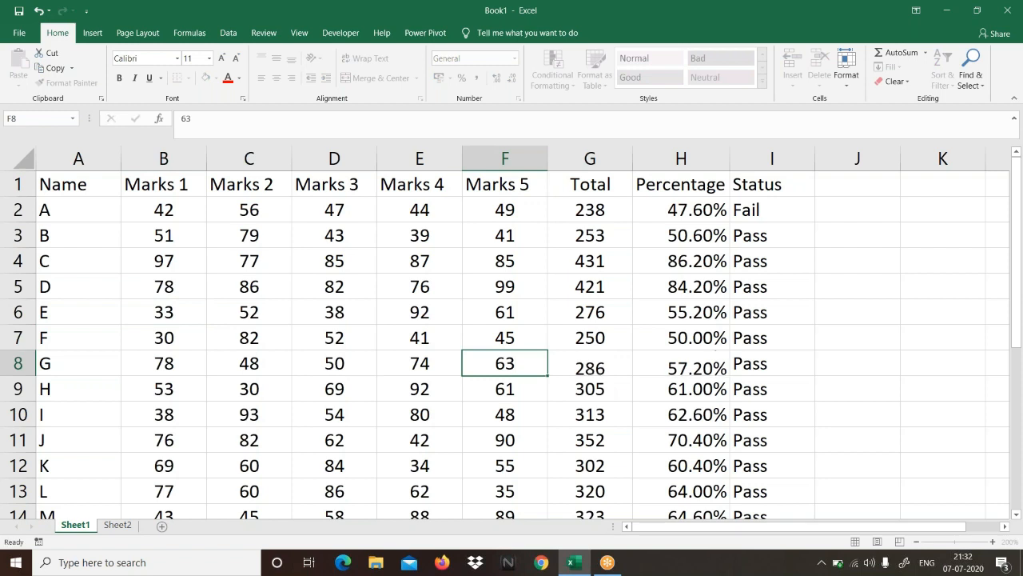
{"action": "key", "text": "Left"}
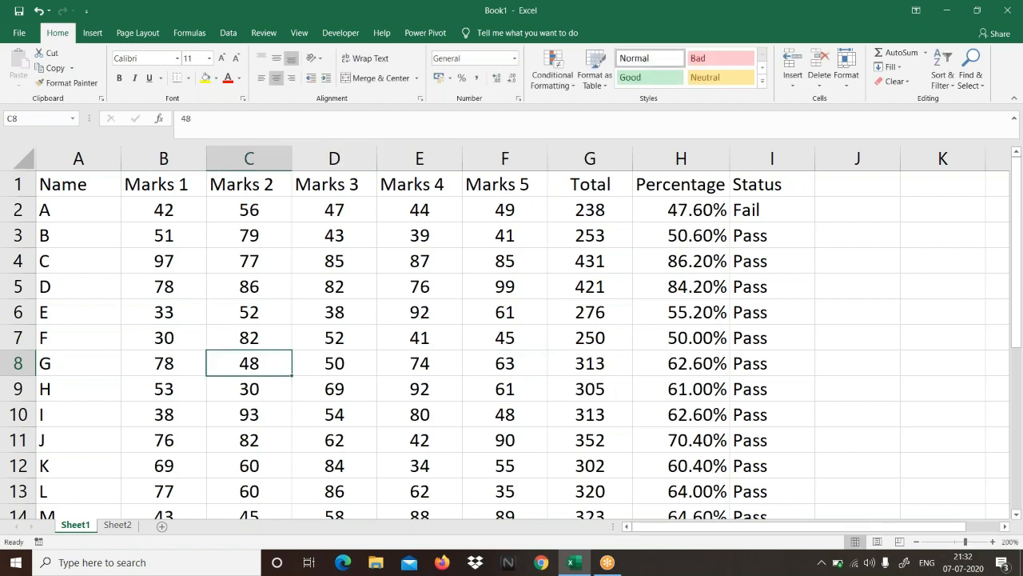
{"action": "type", "text": "55"}
{"action": "key", "text": "Return"}
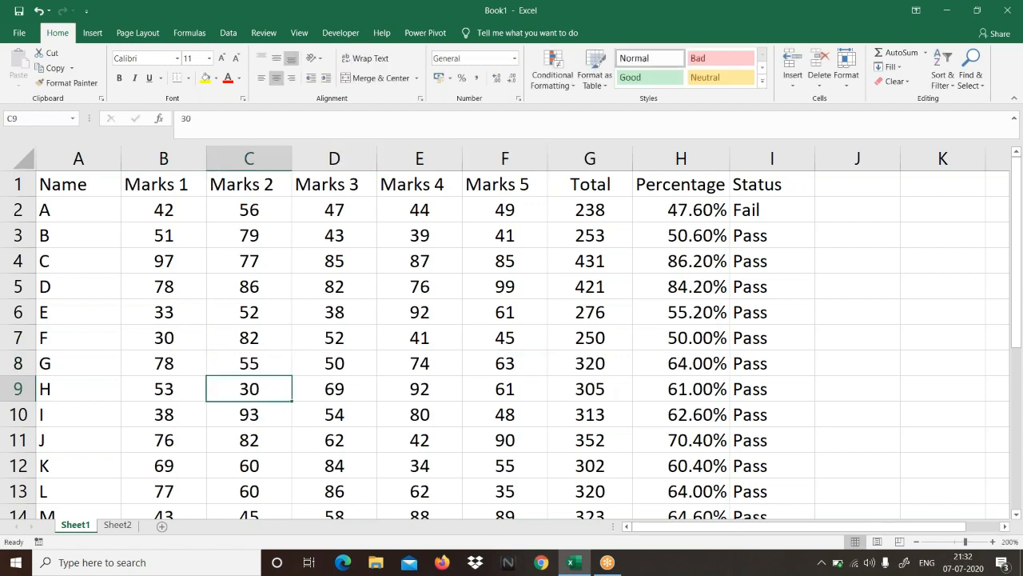
Step: For student I, set Marks 1 in B10 to 90 and Marks 5 in F10 to 56
{"action": "left_click", "coordinate": [199, 417]}
{"action": "type", "text": "90"}
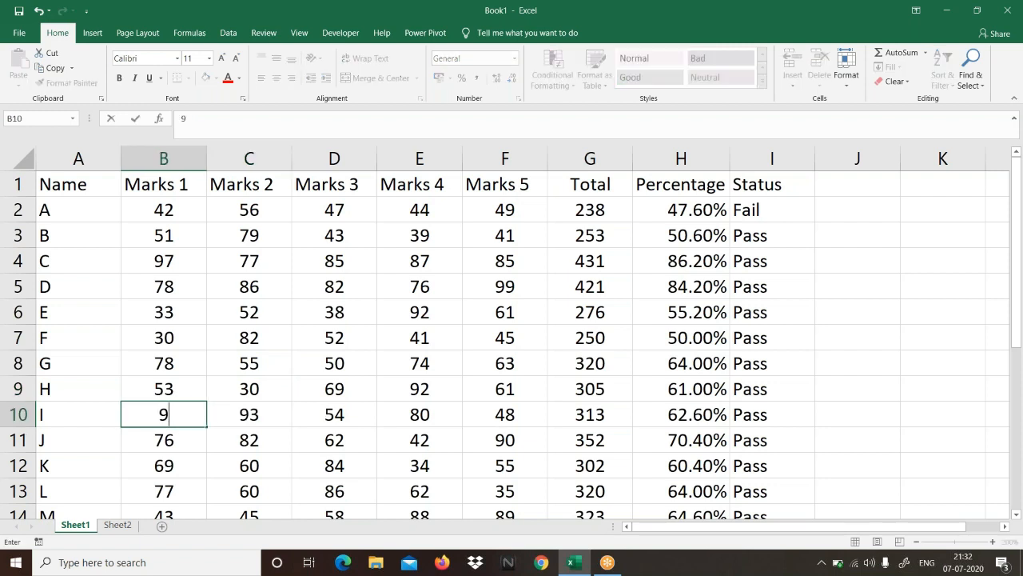
{"action": "key", "text": "Right"}
{"action": "key", "text": "Right"}
{"action": "key", "text": "Right"}
{"action": "key", "text": "Right"}
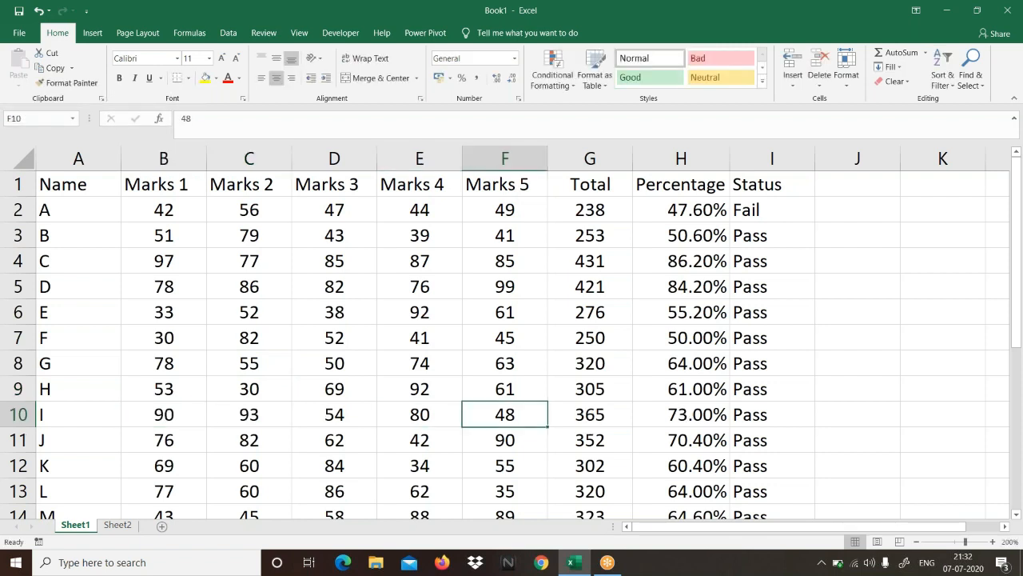
{"action": "type", "text": "56"}
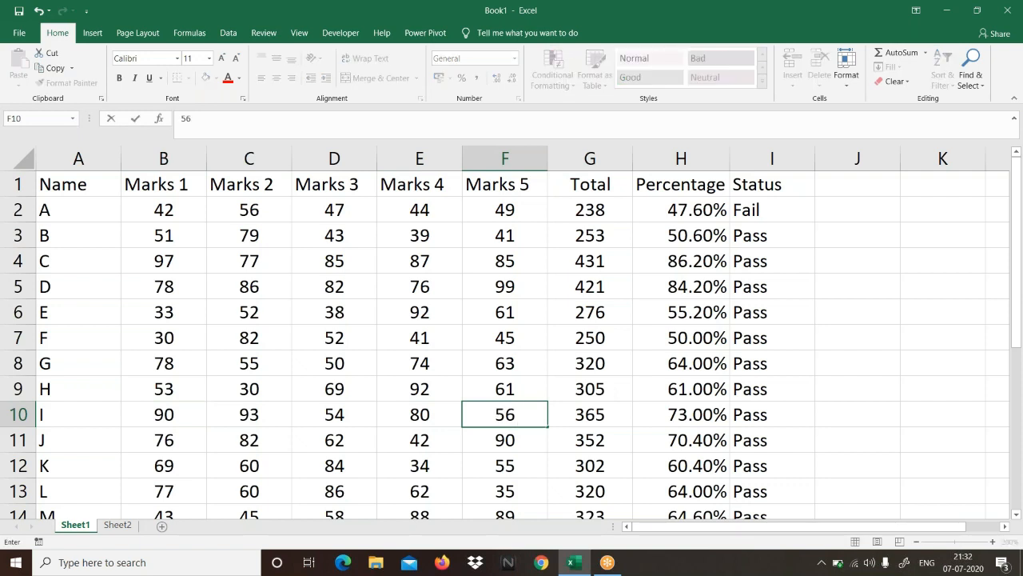
{"action": "key", "text": "Return"}
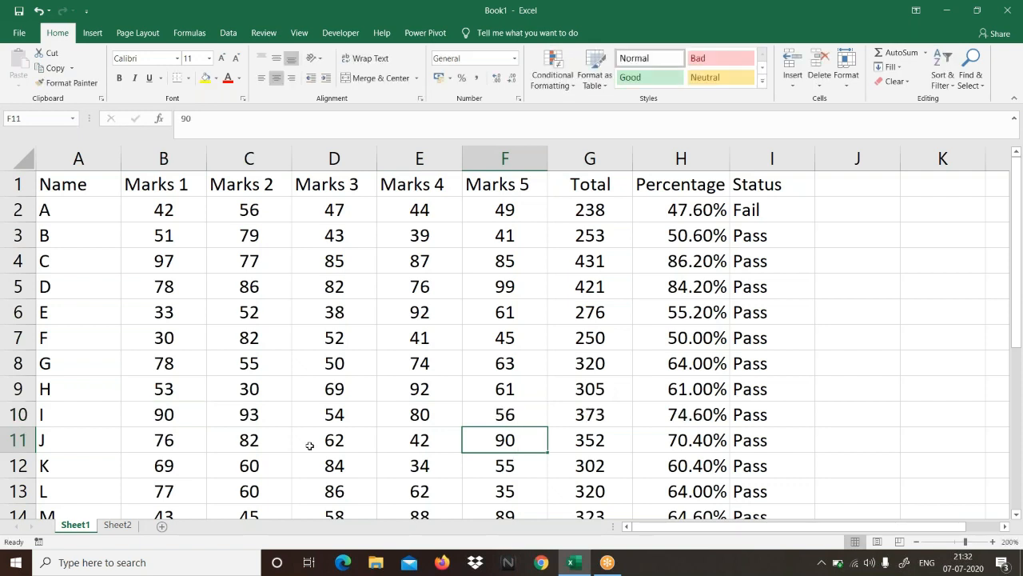
Step: Set student J's Marks 4 in cell E11 to 87
{"action": "scroll", "coordinate": [309, 446], "scroll_direction": "down", "scroll_amount": 1}
{"action": "left_click", "coordinate": [426, 364]}
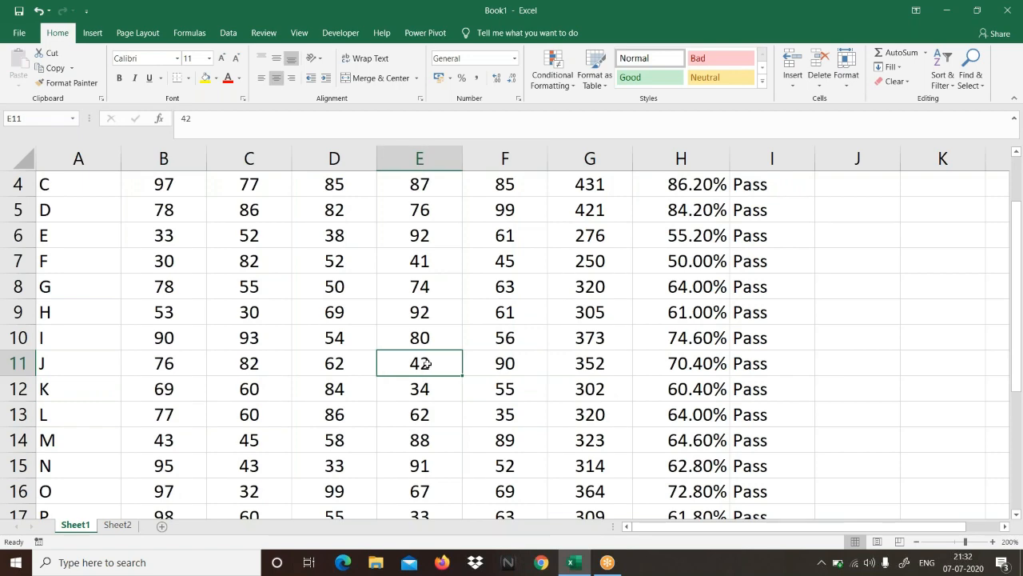
{"action": "type", "text": "87"}
{"action": "key", "text": "Return"}
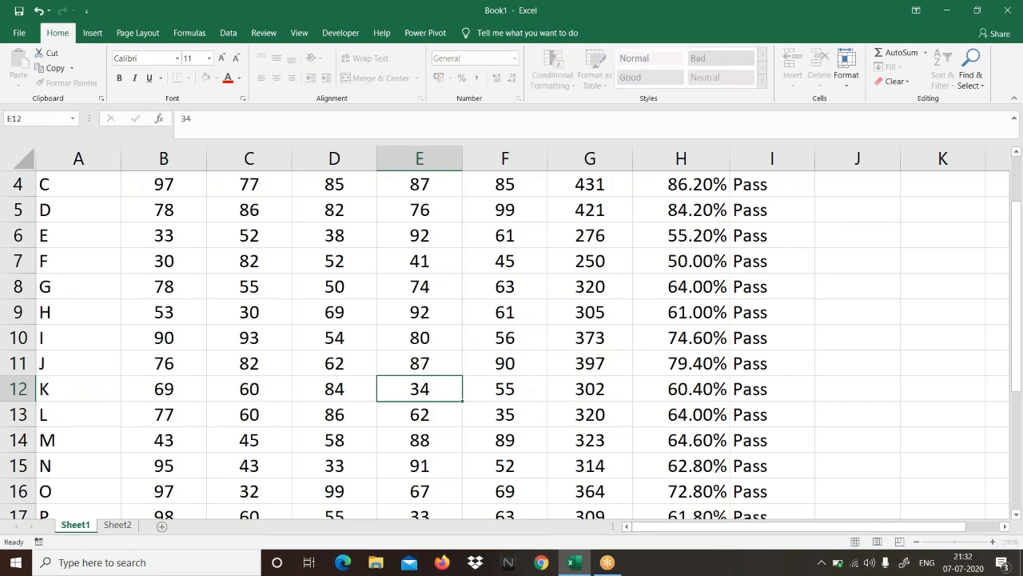
Step: Check student L's marks in row 13 and set Marks 5 in F13 to 79
{"action": "scroll", "coordinate": [365, 382], "scroll_direction": "down", "scroll_amount": 2}
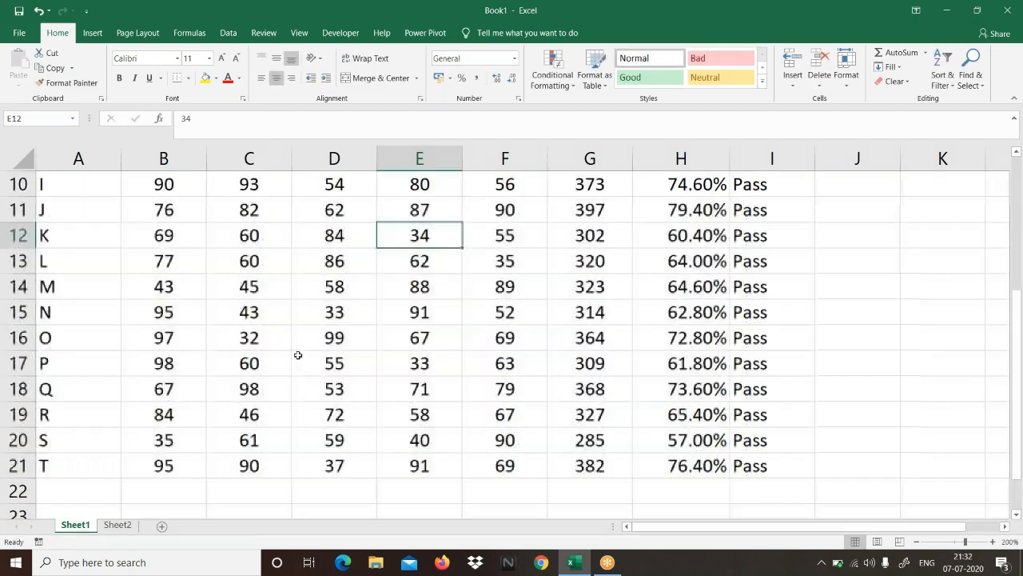
{"action": "left_click", "coordinate": [168, 269]}
{"action": "left_click", "coordinate": [276, 263]}
{"action": "left_click", "coordinate": [329, 269]}
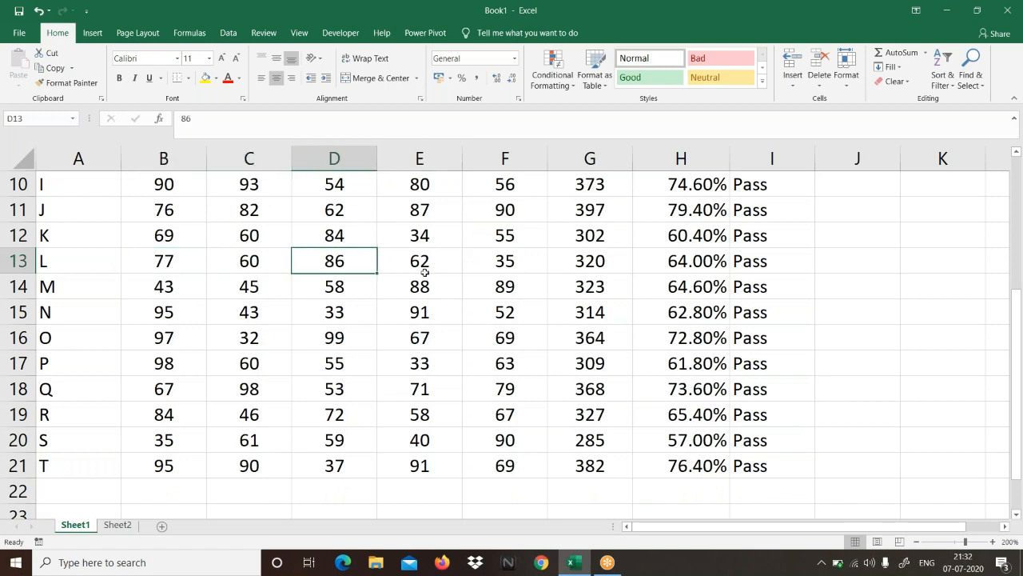
{"action": "left_click", "coordinate": [504, 263]}
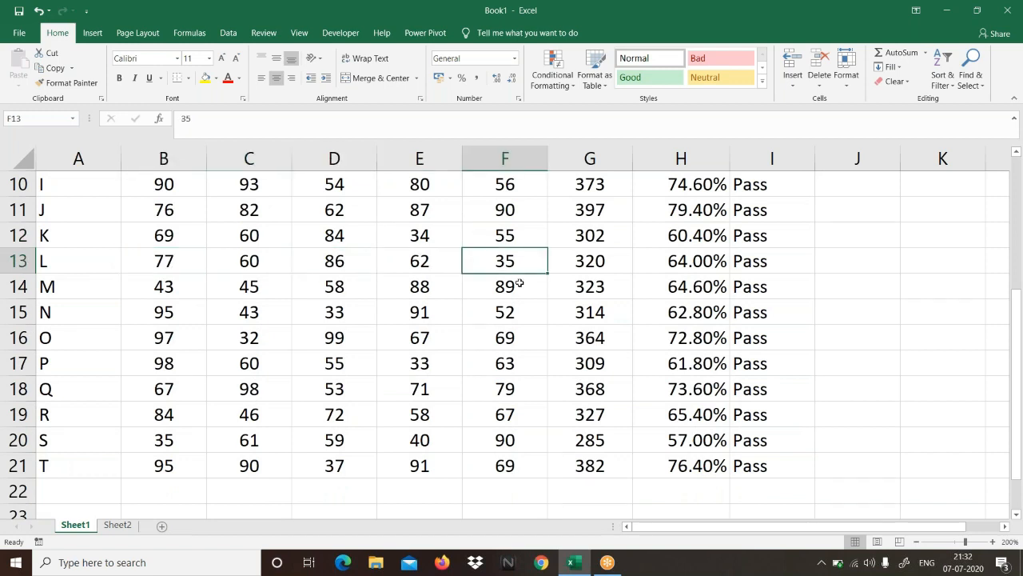
{"action": "type", "text": "79"}
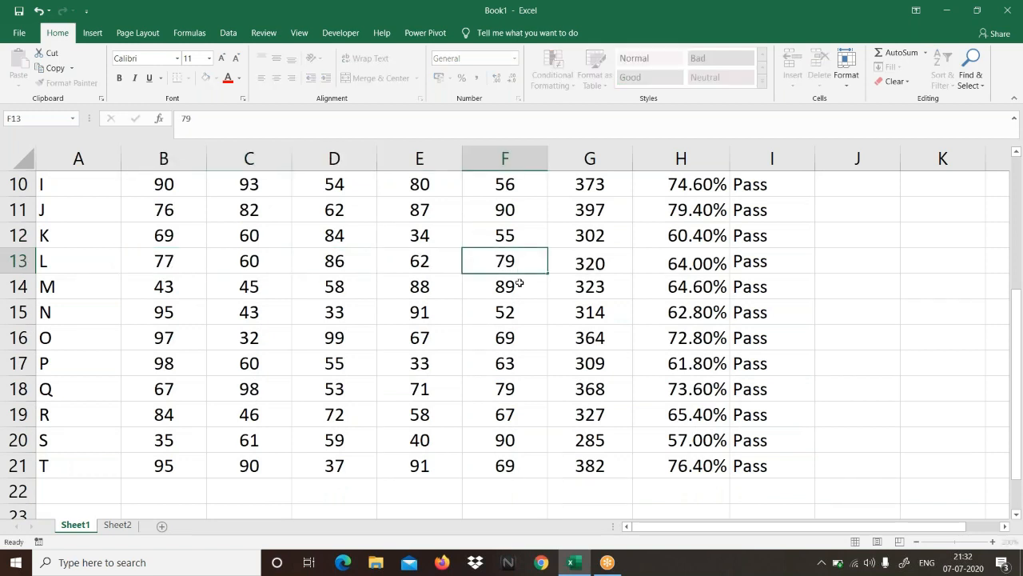
{"action": "key", "text": "Return"}
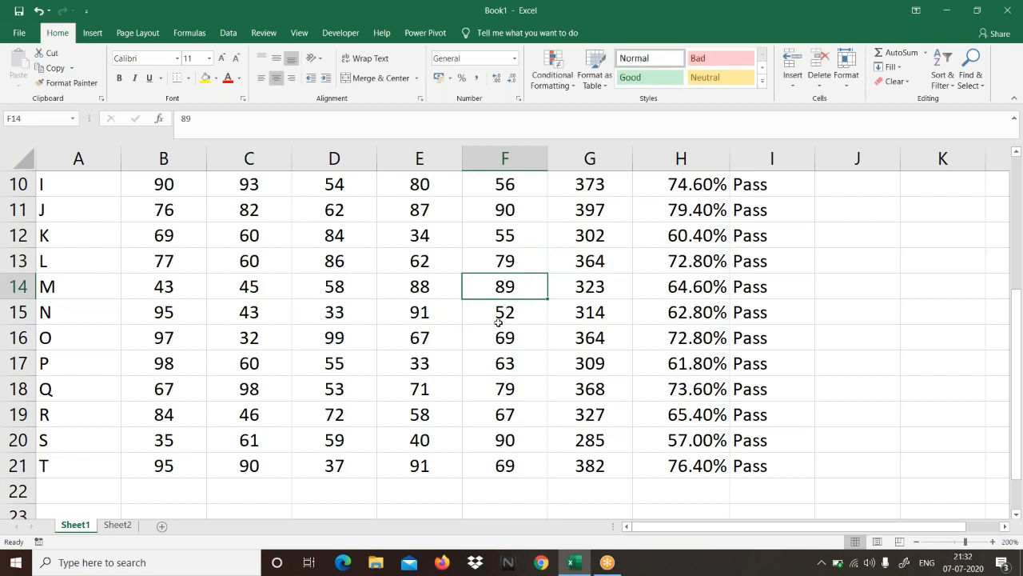
Step: Set student O's Marks 2 in cell C16 to 96
{"action": "left_click", "coordinate": [268, 344]}
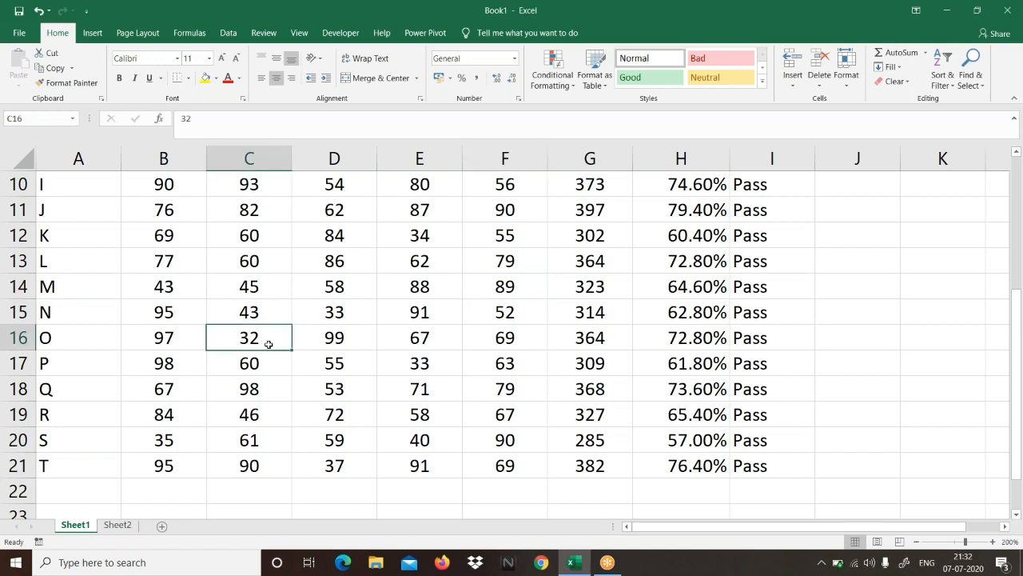
{"action": "type", "text": "96"}
{"action": "key", "text": "Return"}
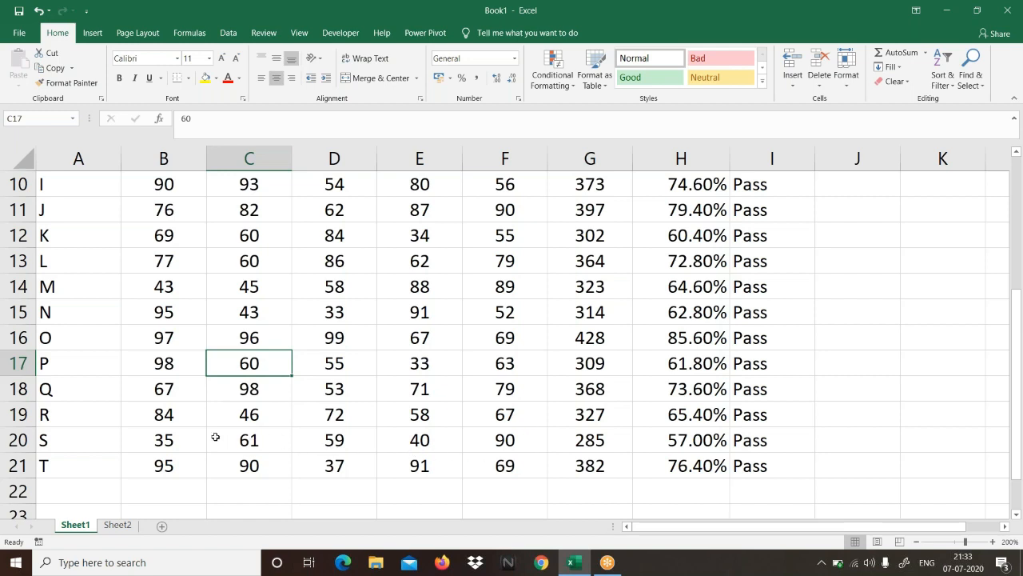
Step: Set student T's Marks 3 in cell D21 to 55
{"action": "left_click", "coordinate": [341, 469]}
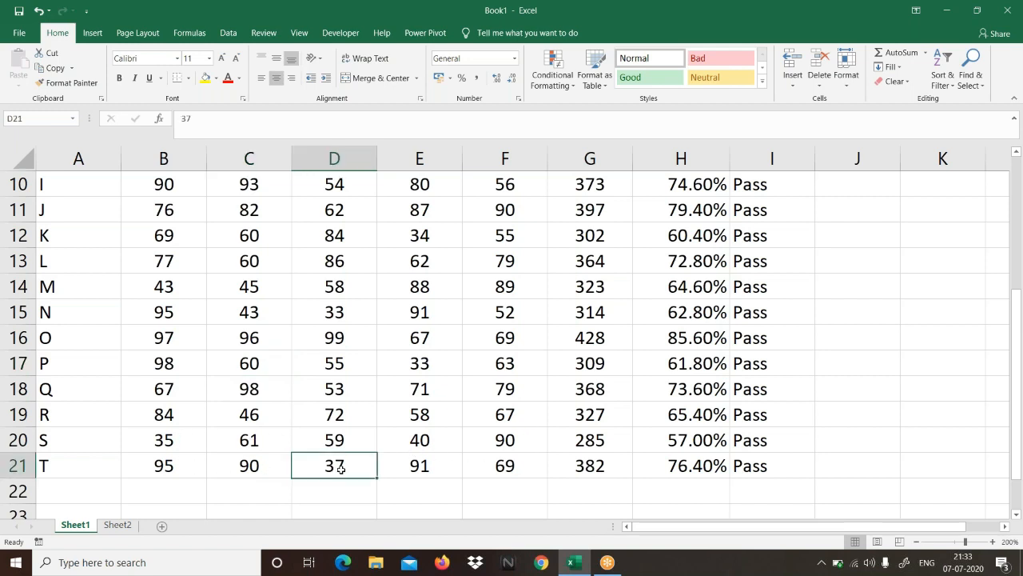
{"action": "type", "text": "55"}
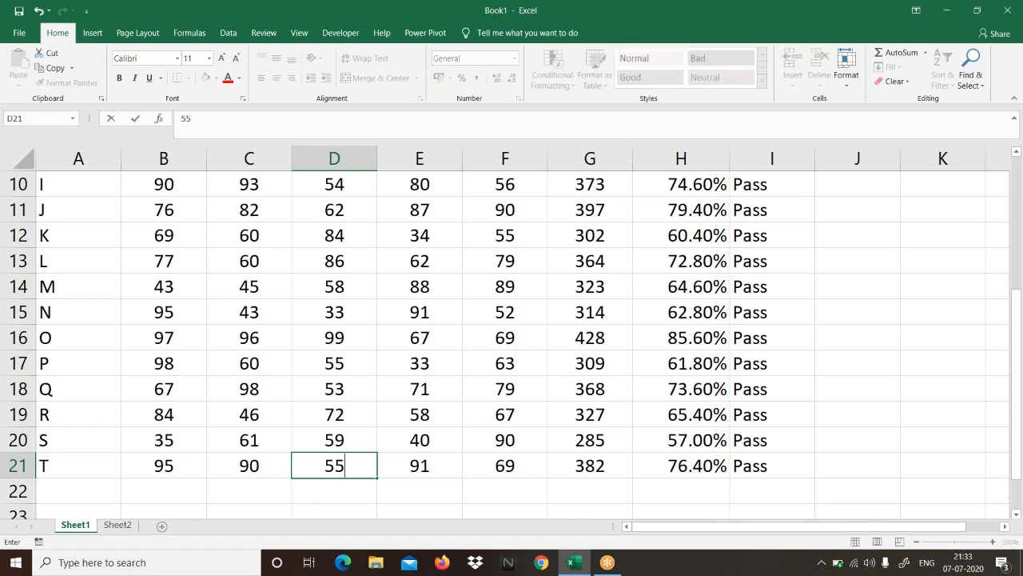
{"action": "key", "text": "Return"}
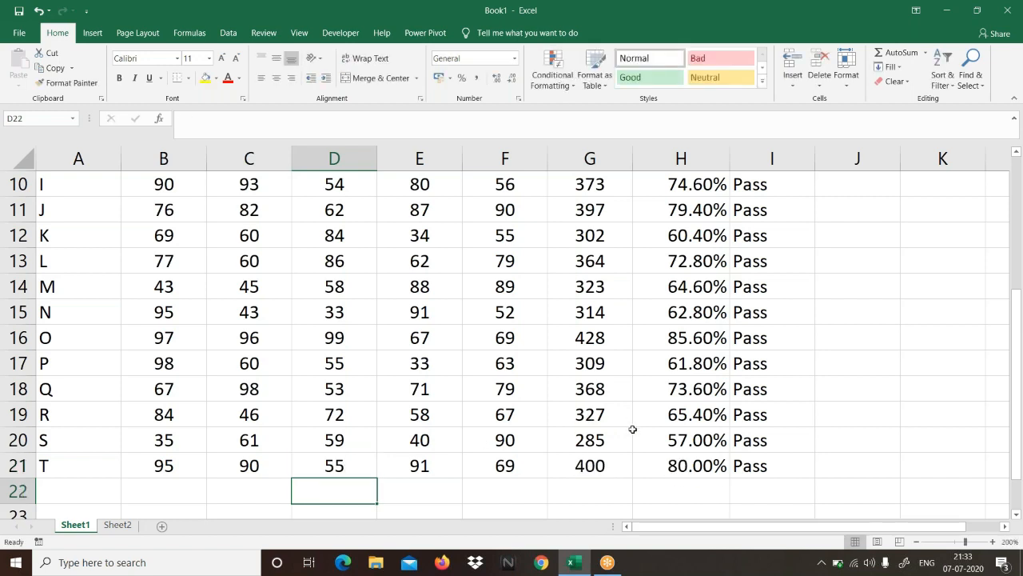
Step: Set student T's Marks 3 in cell D21 to 63
{"action": "left_click", "coordinate": [353, 464]}
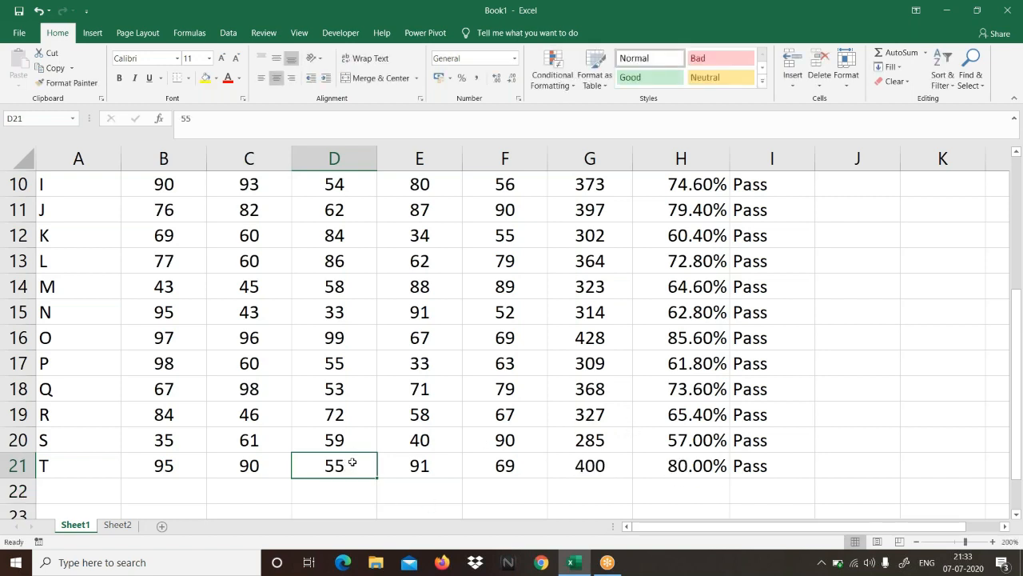
{"action": "type", "text": "6"}
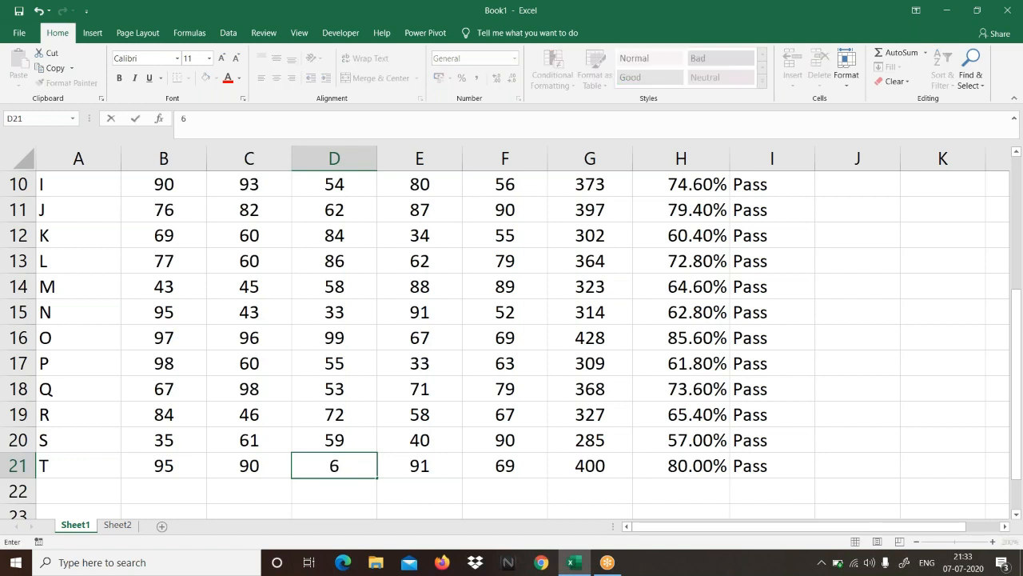
{"action": "type", "text": "3"}
{"action": "key", "text": "Return"}
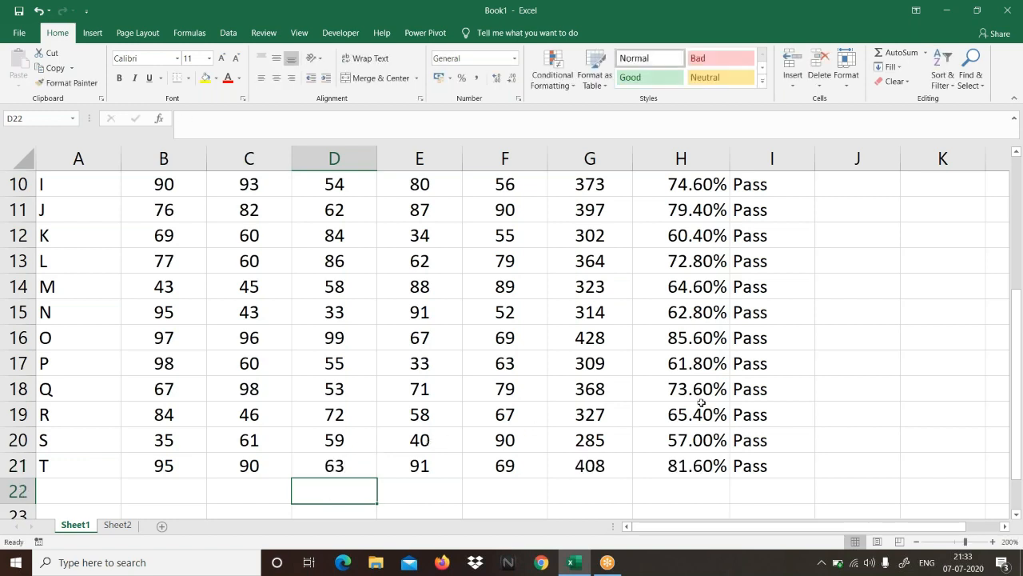
Step: Review the Status formula in I2 and look through the results down column I
{"action": "scroll", "coordinate": [701, 403], "scroll_direction": "up", "scroll_amount": 3}
{"action": "left_click", "coordinate": [756, 212]}
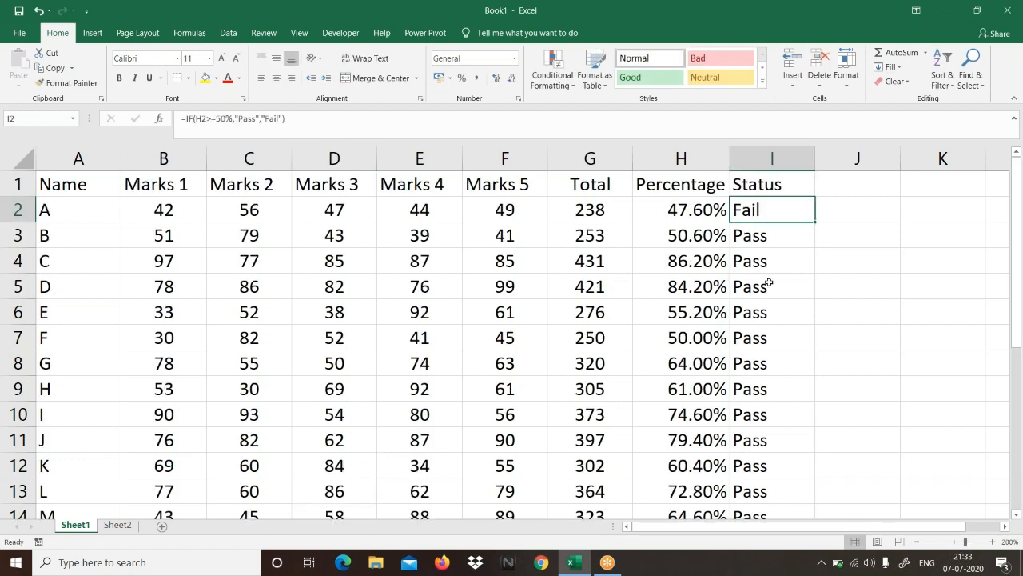
{"action": "left_click_drag", "start_coordinate": [768, 283], "coordinate": [767, 475]}
{"action": "scroll", "coordinate": [767, 475], "scroll_direction": "up", "scroll_amount": 2}
Step: Start an IF formula in J2 with a nested AND test requiring B2>=50 and C2>=50
{"action": "left_click", "coordinate": [854, 213]}
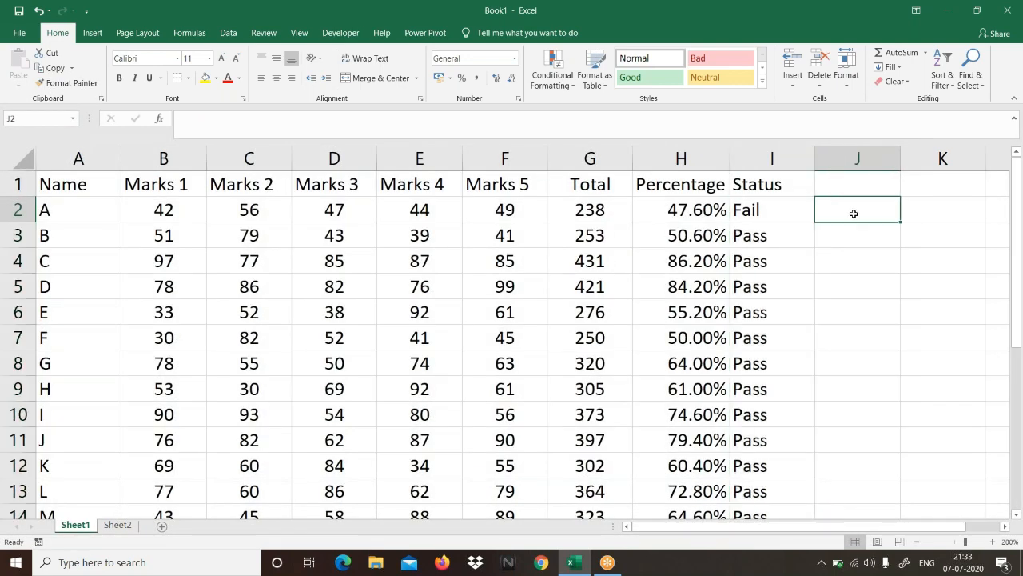
{"action": "type", "text": "=IF("}
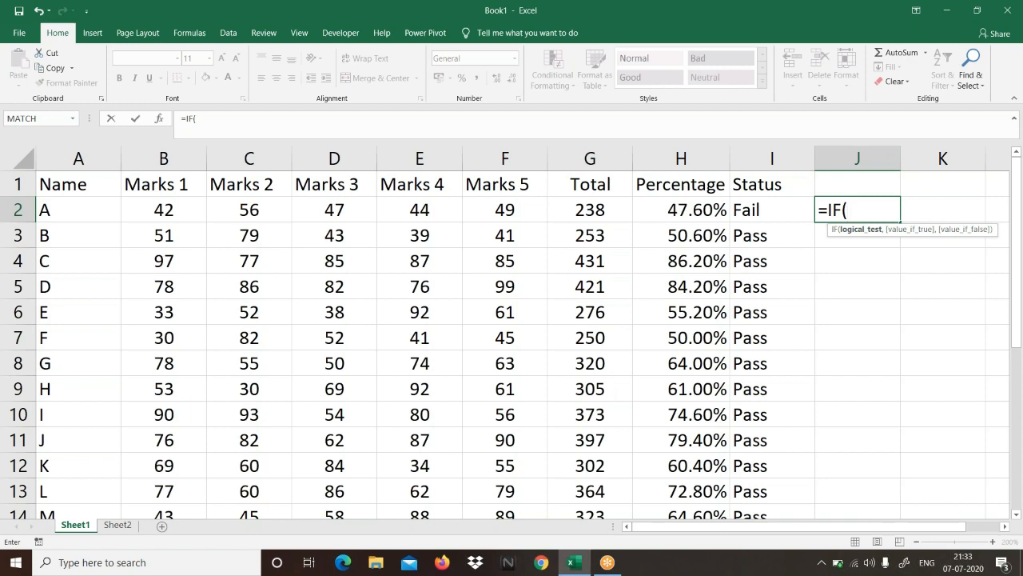
{"action": "type", "text": "and"}
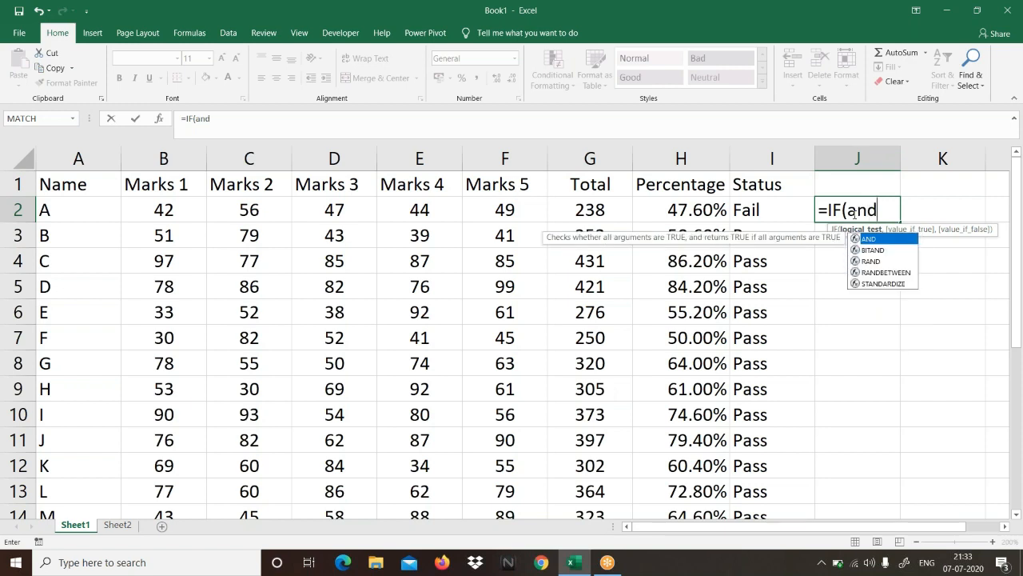
{"action": "key", "text": "Tab"}
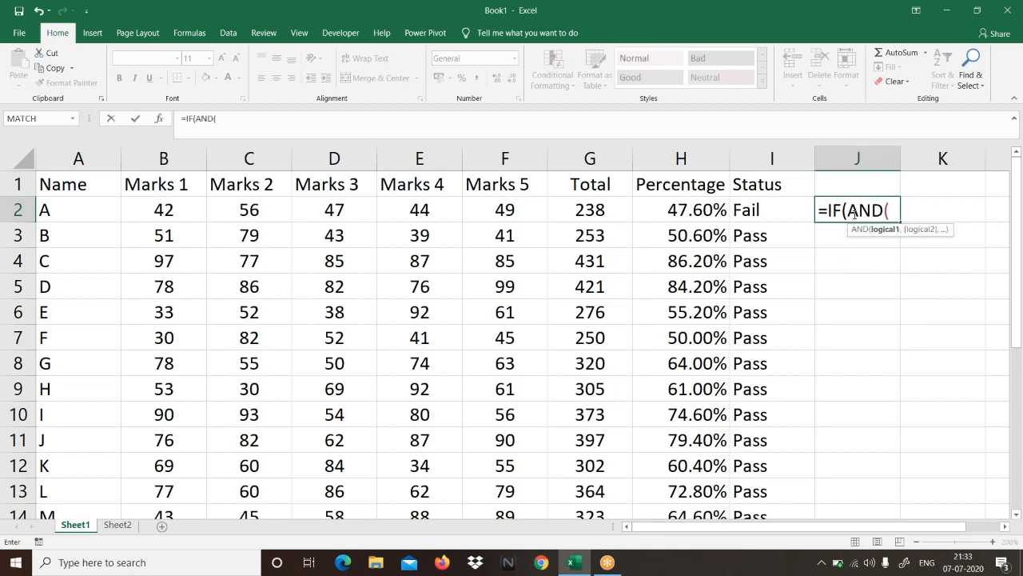
{"action": "left_click", "coordinate": [166, 209]}
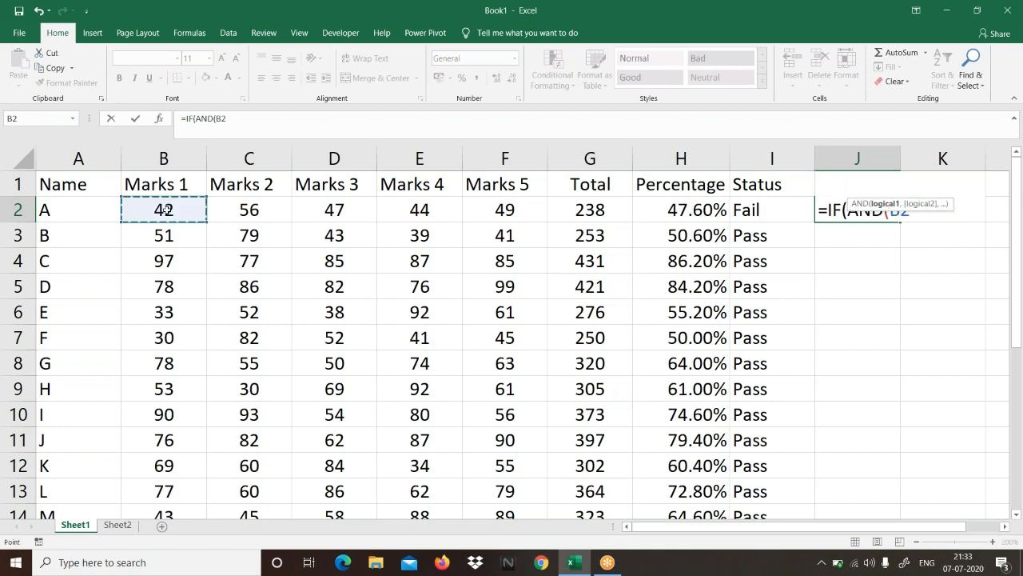
{"action": "type", "text": ">=5"}
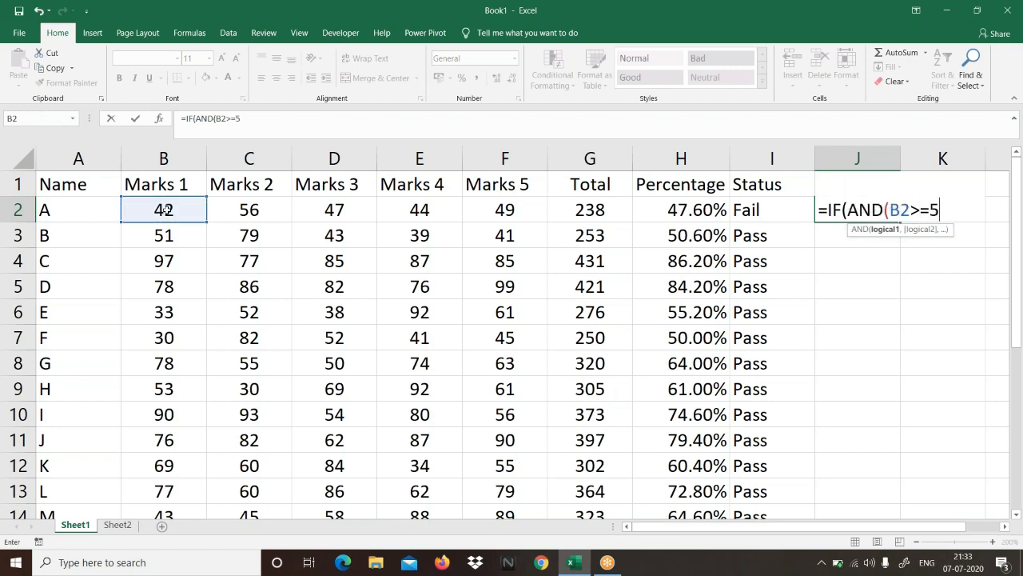
{"action": "type", "text": "0,"}
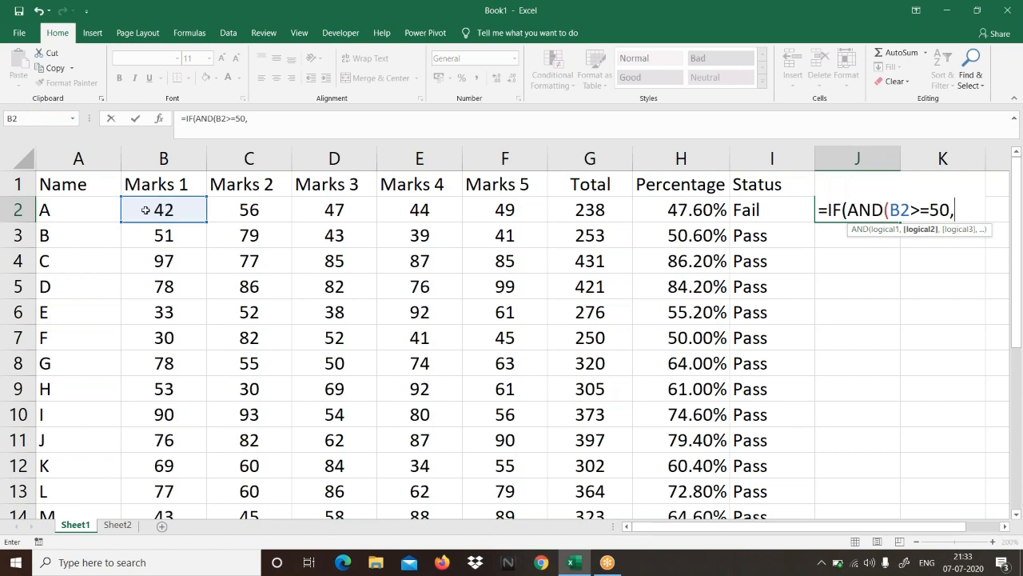
{"action": "left_click", "coordinate": [249, 207]}
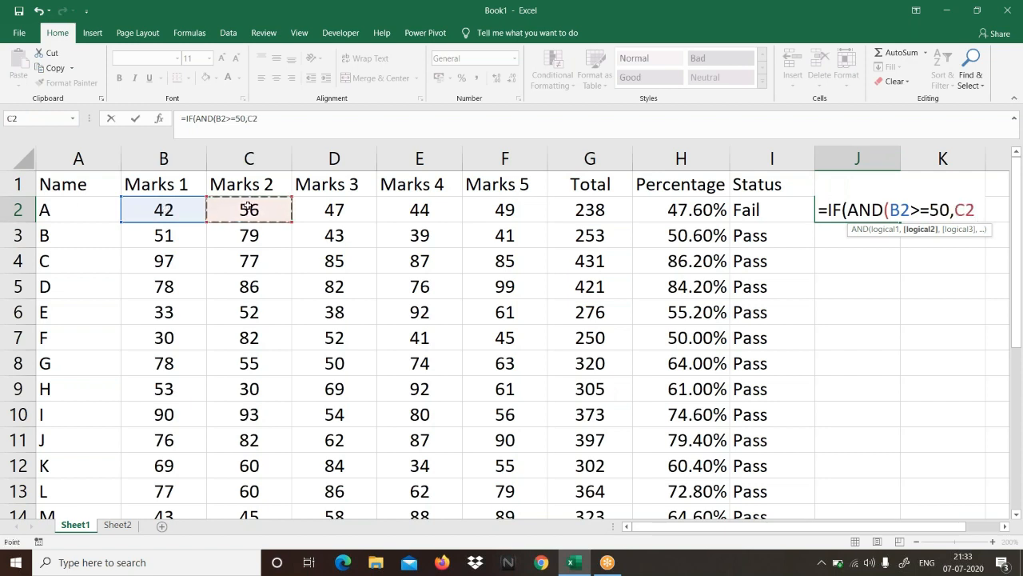
{"action": "type", "text": ">=50,"}
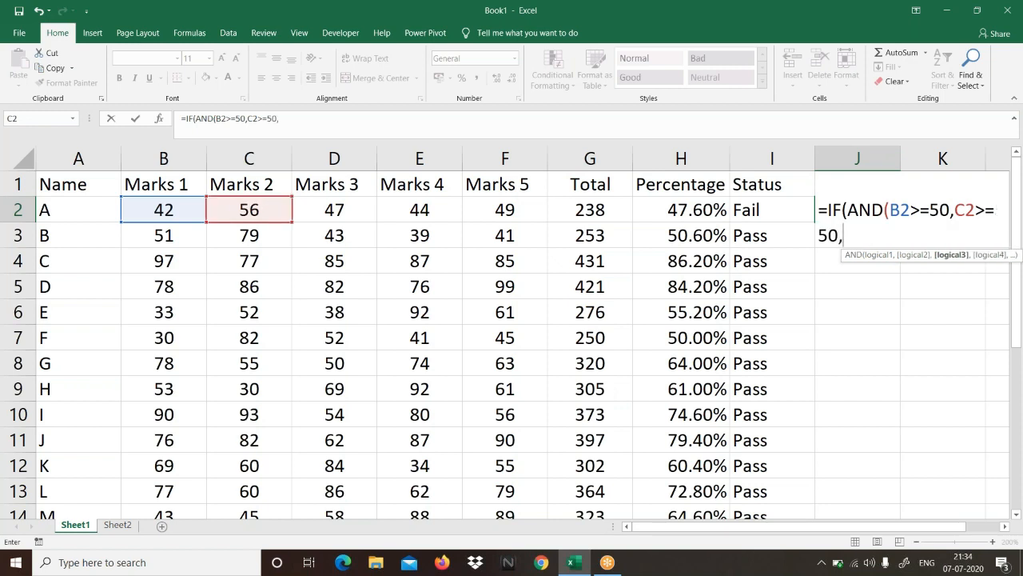
Step: Add the conditions D2>=50, E2>=50 and F2>=50 to the AND test in J2 and close its parenthesis
{"action": "left_click", "coordinate": [311, 207]}
{"action": "type", "text": ">=50,"}
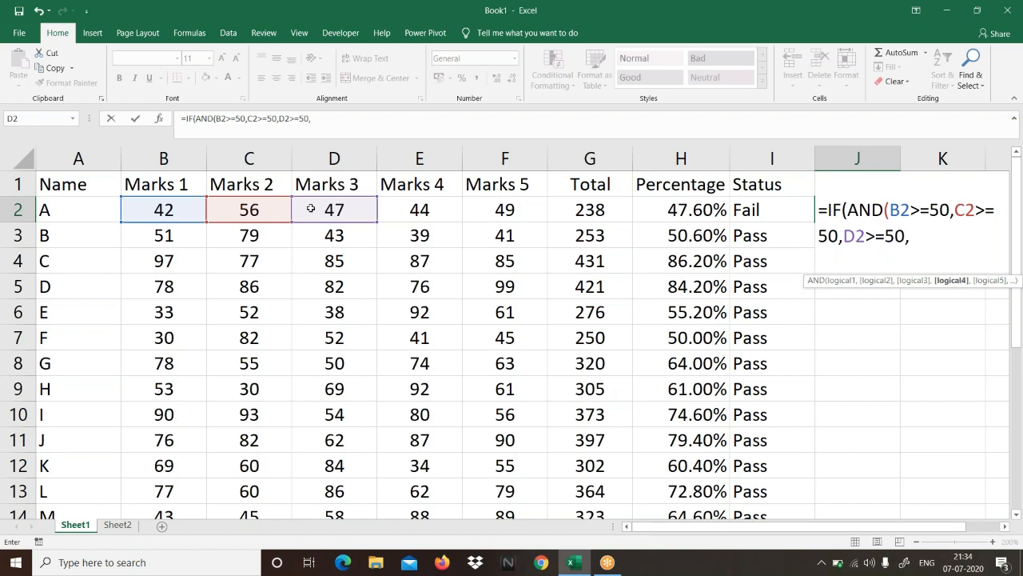
{"action": "left_click", "coordinate": [422, 212]}
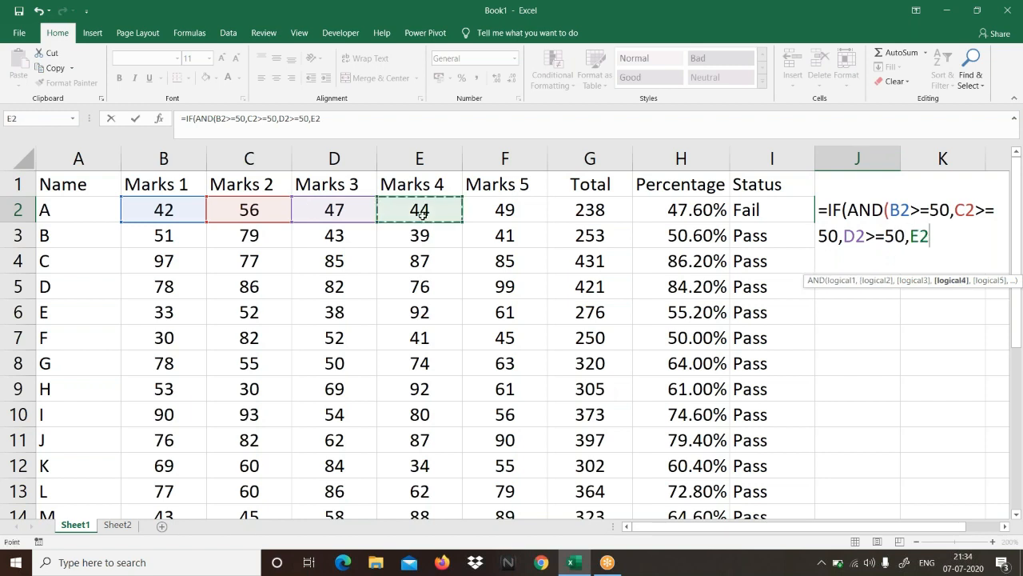
{"action": "type", "text": ">=50,"}
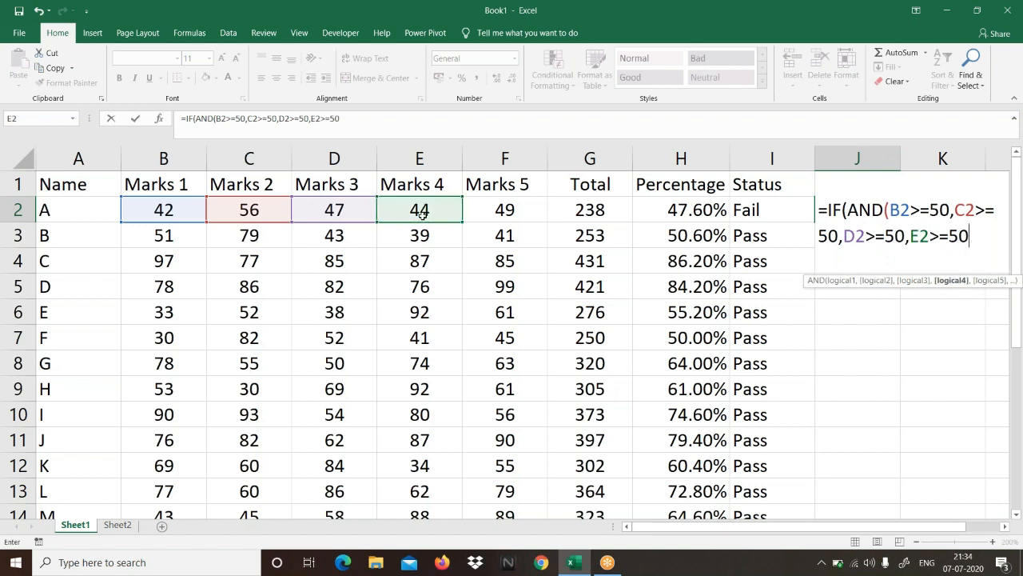
{"action": "left_click", "coordinate": [523, 210]}
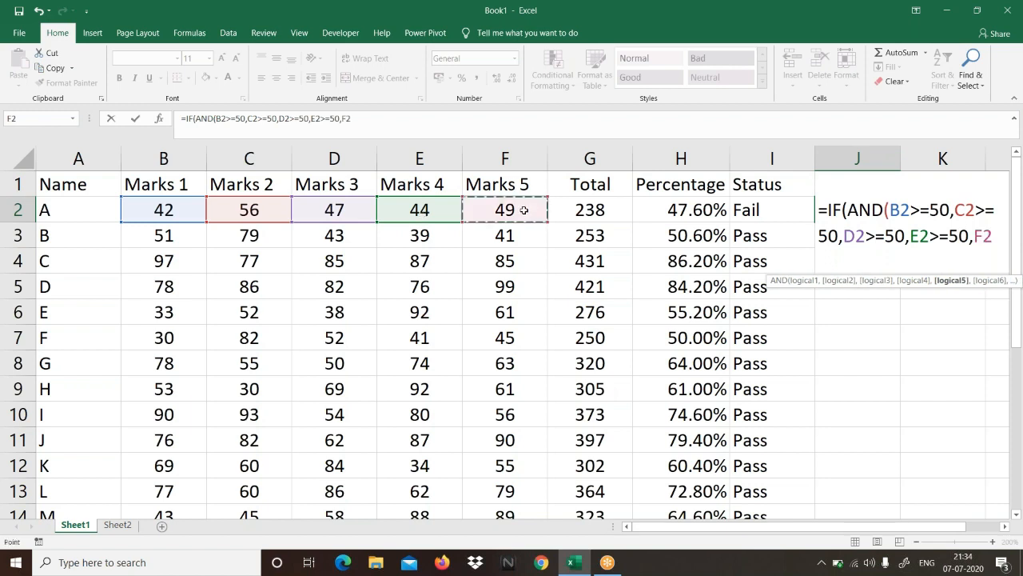
{"action": "type", "text": ">="}
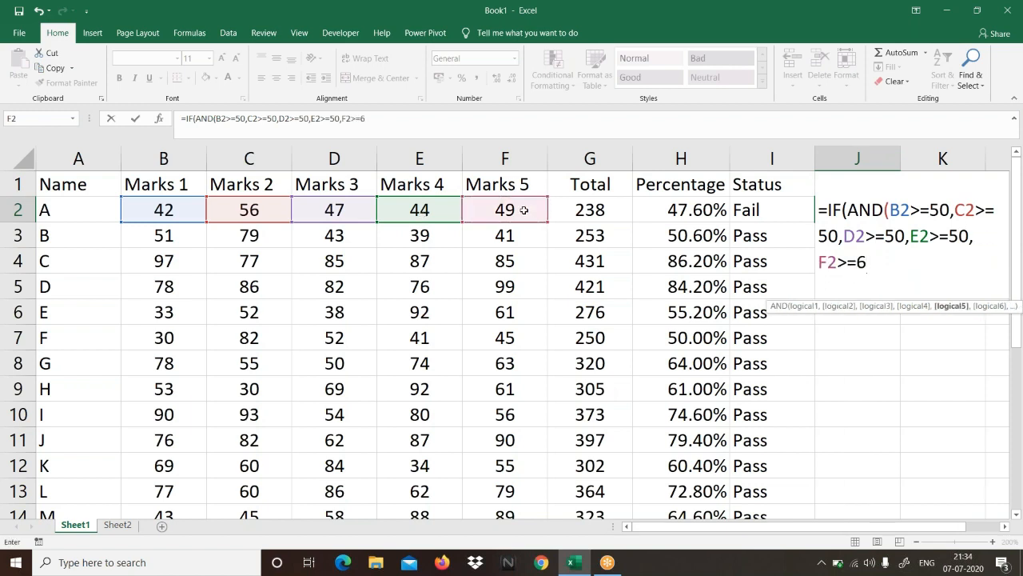
{"action": "type", "text": "50)"}
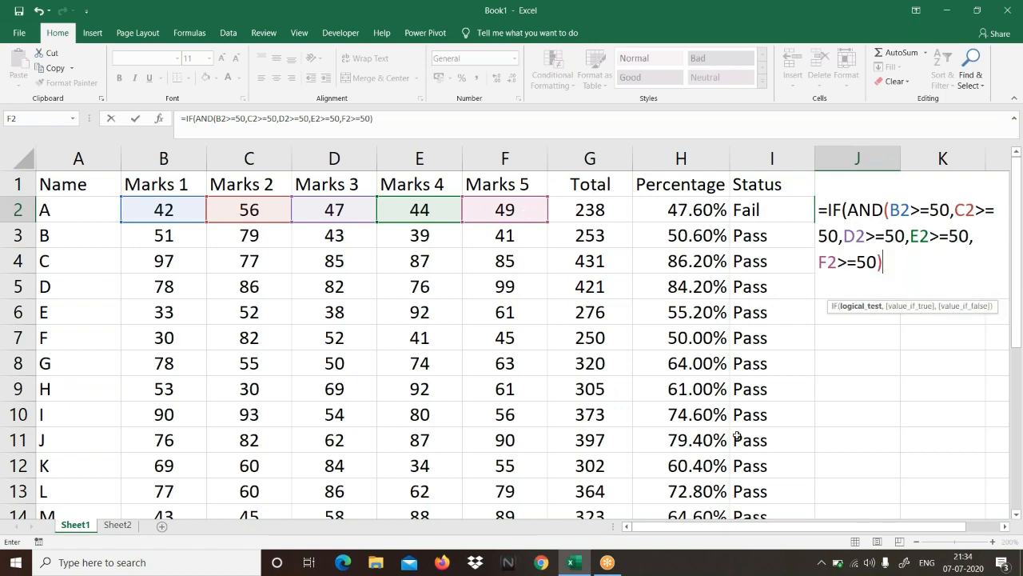
Step: Examine each logical argument of the AND test in the J2 formula, ending after its closing parenthesis
{"action": "left_click", "coordinate": [1004, 528]}
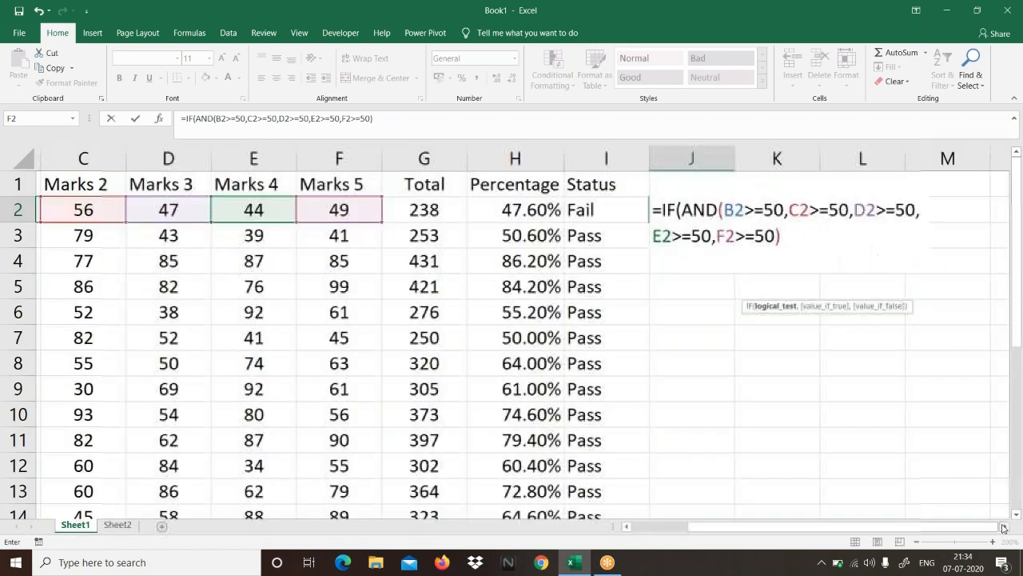
{"action": "left_click", "coordinate": [1005, 527]}
{"action": "left_click", "coordinate": [1004, 527]}
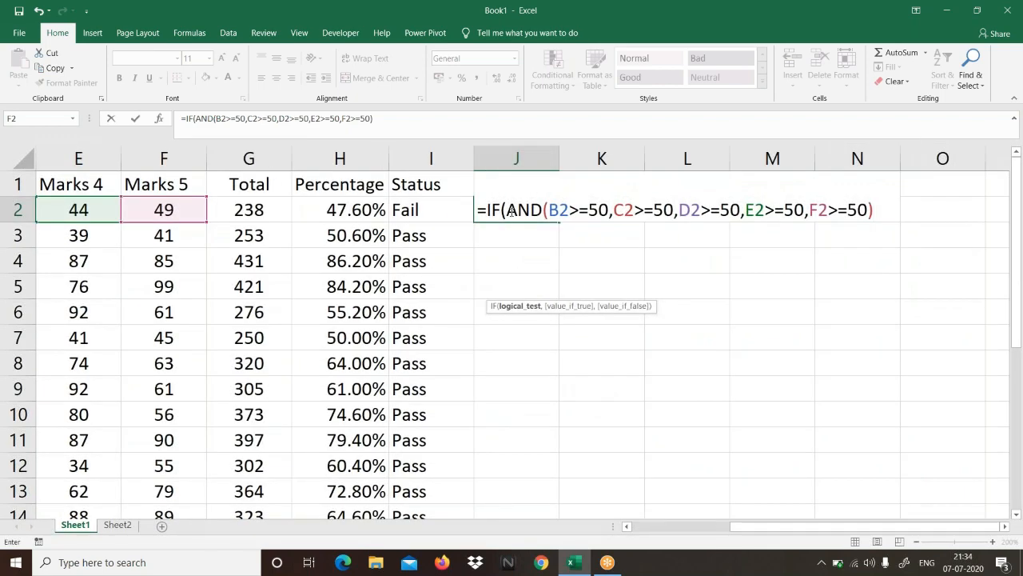
{"action": "left_click", "coordinate": [510, 211]}
{"action": "key", "text": "Right"}
{"action": "key", "text": "Right"}
{"action": "key", "text": "Right"}
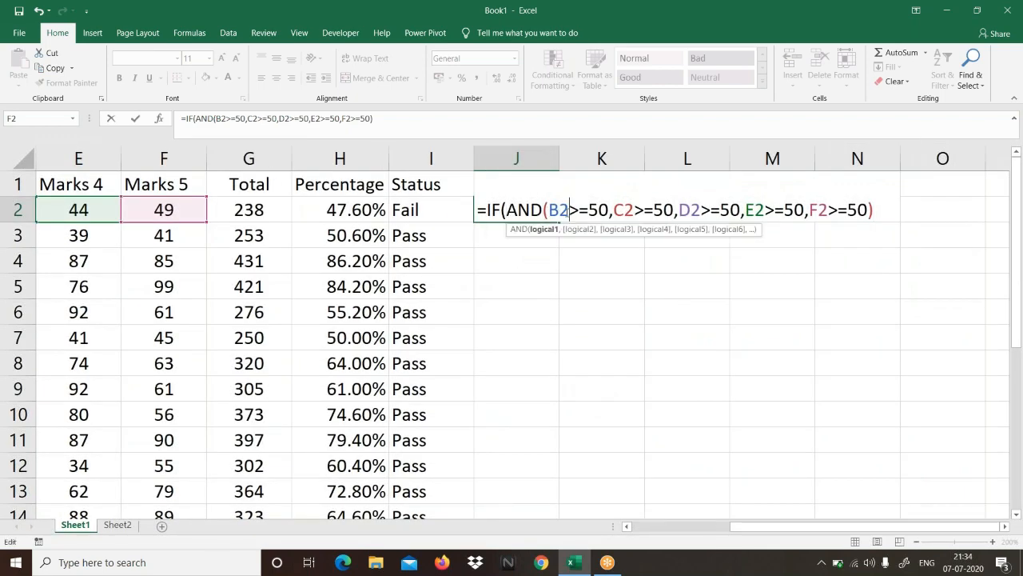
{"action": "left_click", "coordinate": [655, 209]}
{"action": "left_click", "coordinate": [699, 209]}
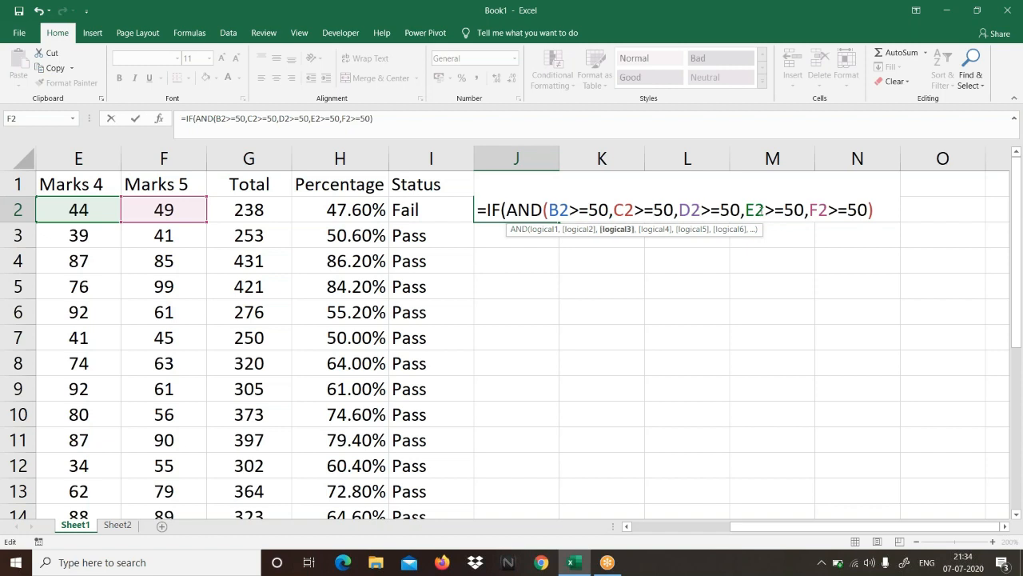
{"action": "left_click", "coordinate": [764, 209]}
{"action": "left_click", "coordinate": [837, 210]}
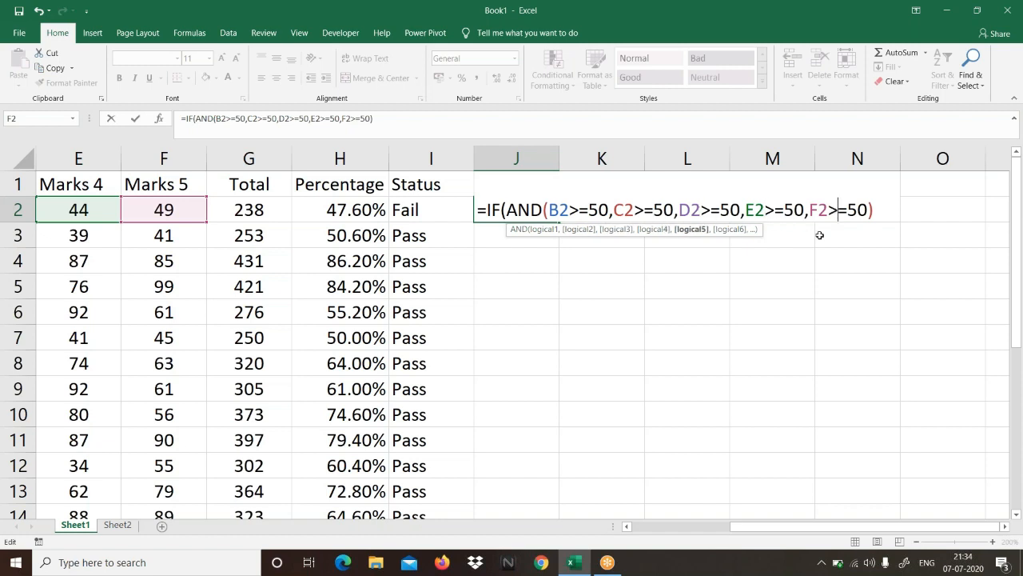
{"action": "left_click", "coordinate": [880, 211]}
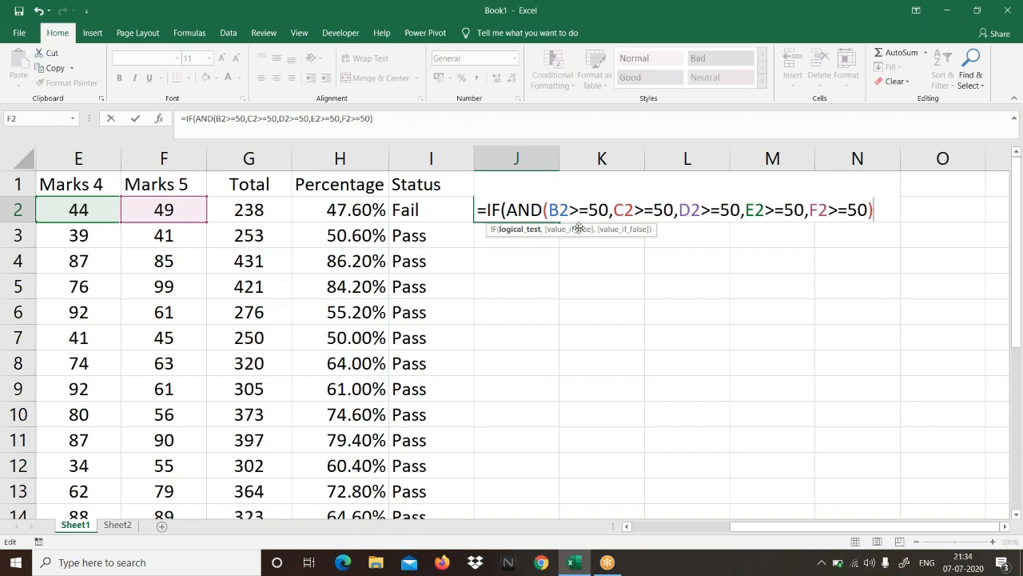
Step: Complete the J2 formula with "Pass" as the true value and "Fail" as the false value, and enter it
{"action": "type", "text": ",\"Pa"}
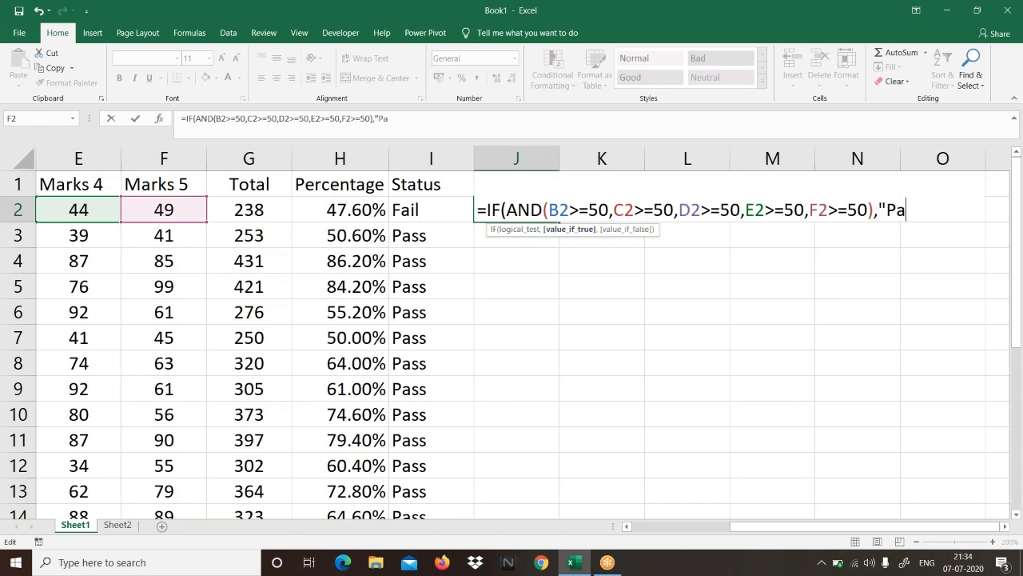
{"action": "type", "text": "ss\","}
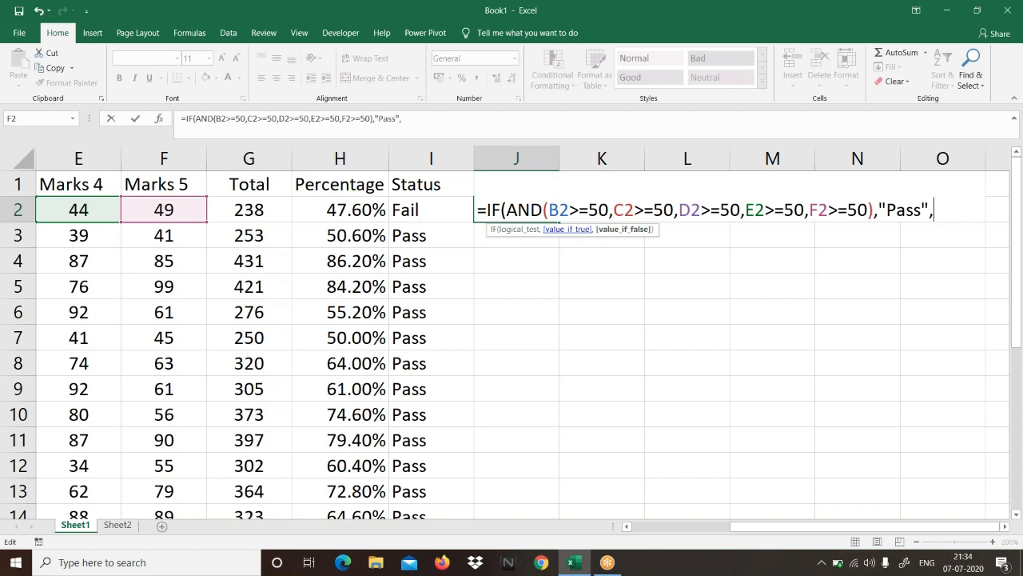
{"action": "type", "text": "\"Fail\")"}
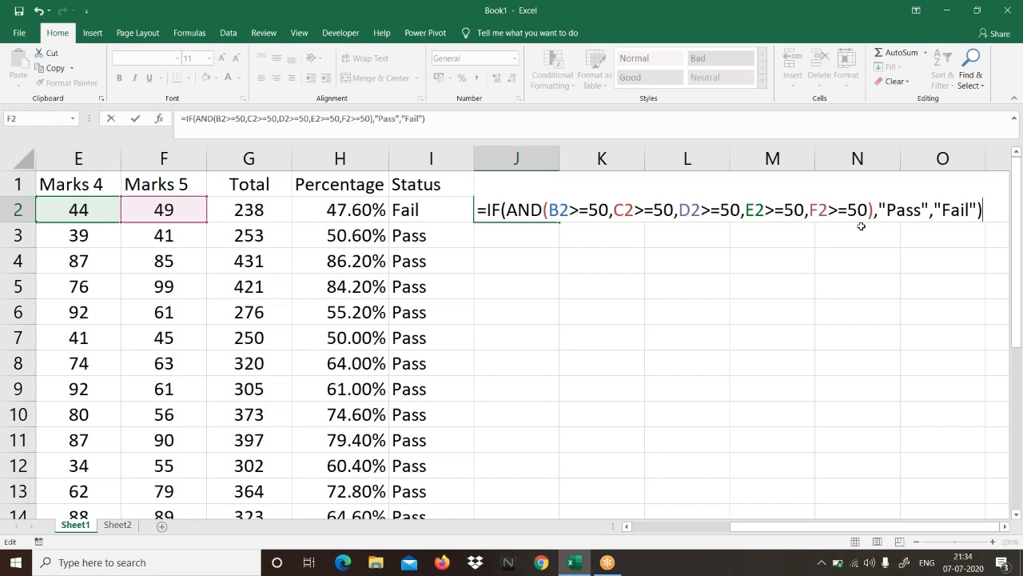
{"action": "key", "text": "Return"}
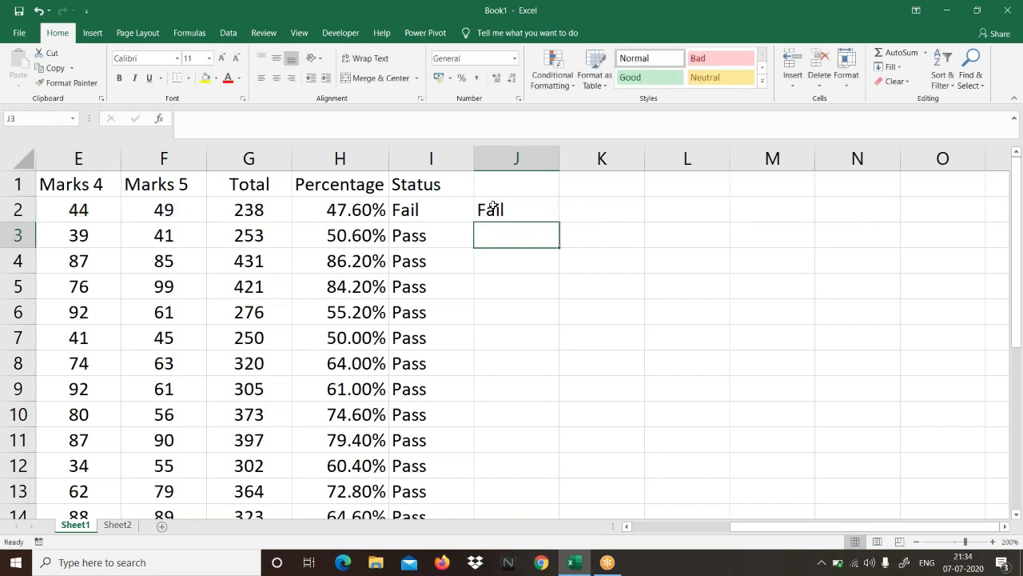
Step: Fill the J2 formula down column J for all students through row 21
{"action": "left_click", "coordinate": [524, 204]}
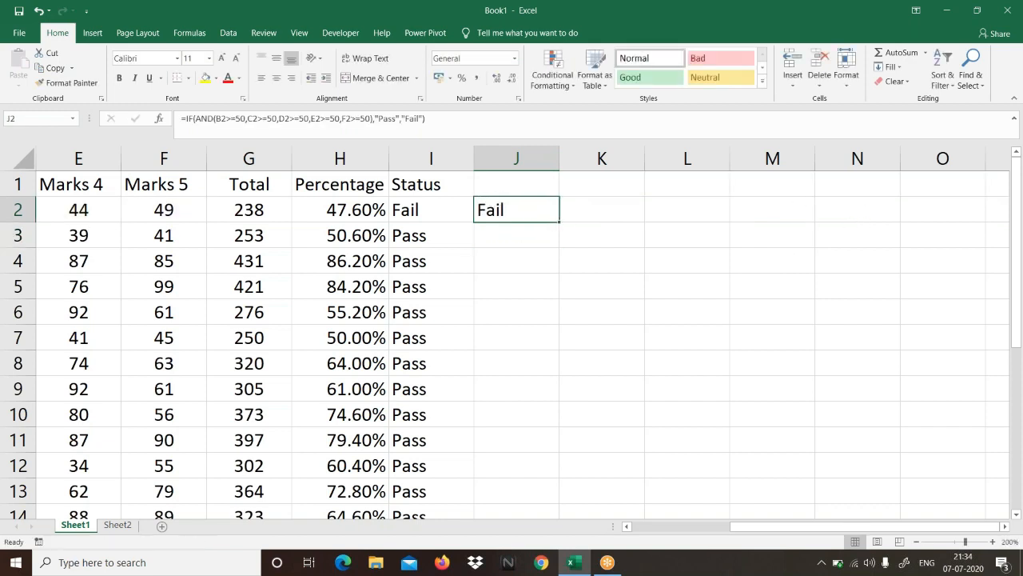
{"action": "double_click", "coordinate": [559, 223]}
{"action": "scroll", "coordinate": [559, 224], "scroll_direction": "down", "scroll_amount": 5}
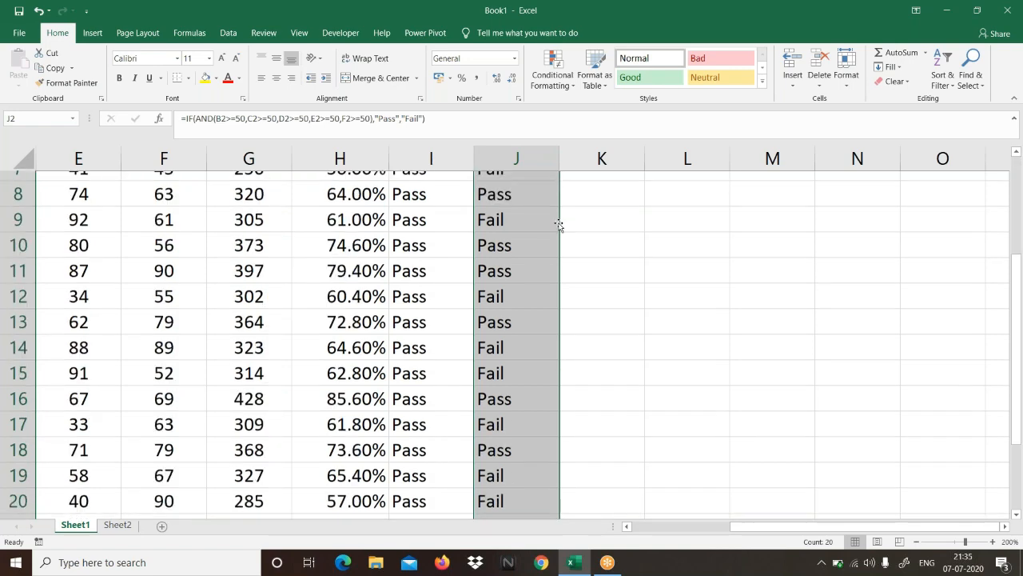
{"action": "scroll", "coordinate": [559, 224], "scroll_direction": "up", "scroll_amount": 5}
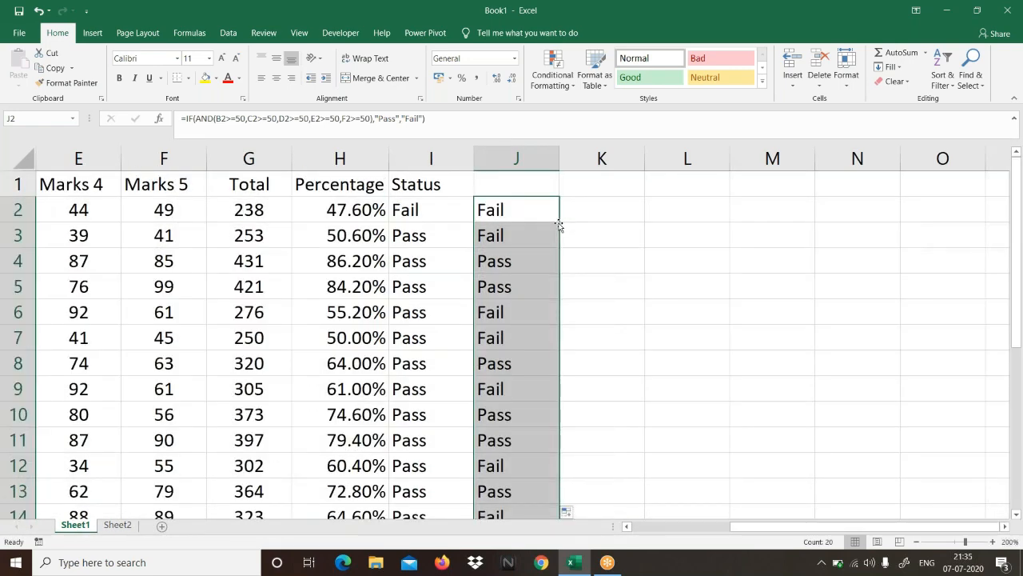
Step: Compare student B's marks in row 3 with the result in J3, and check the results in J4 and J5
{"action": "left_click", "coordinate": [521, 235]}
{"action": "left_click", "coordinate": [169, 235]}
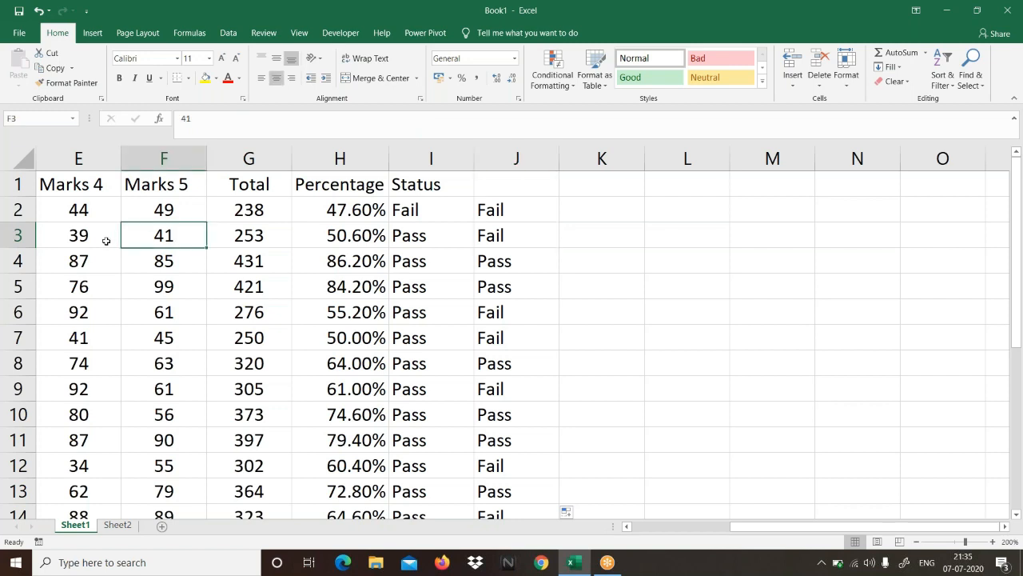
{"action": "left_click", "coordinate": [106, 241]}
{"action": "left_click", "coordinate": [149, 232]}
{"action": "left_click", "coordinate": [490, 268]}
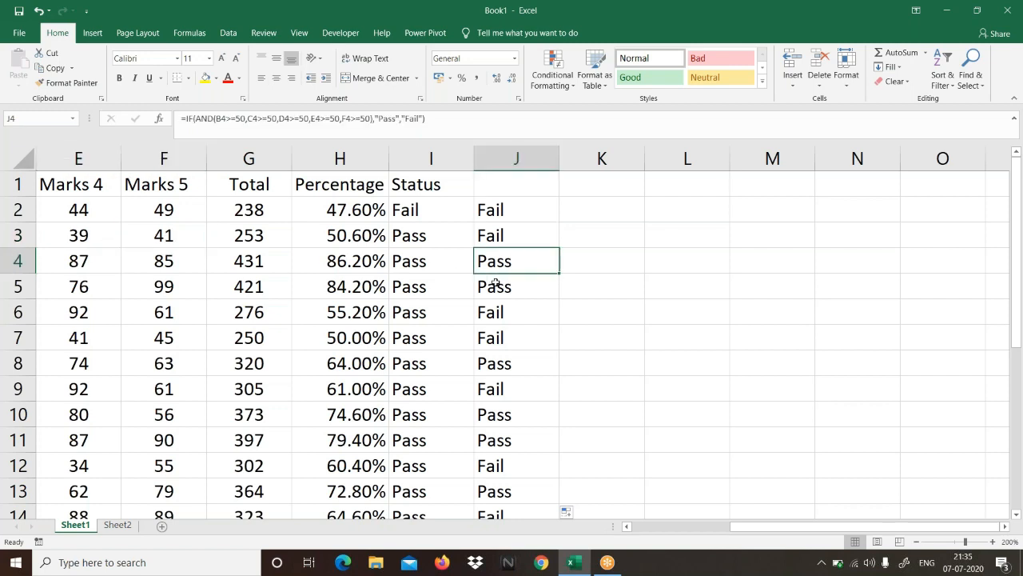
{"action": "left_click", "coordinate": [496, 283]}
Step: Check student E's five marks in row 6 against the AND formula's result in J6
{"action": "left_click", "coordinate": [497, 315]}
{"action": "left_click", "coordinate": [171, 310]}
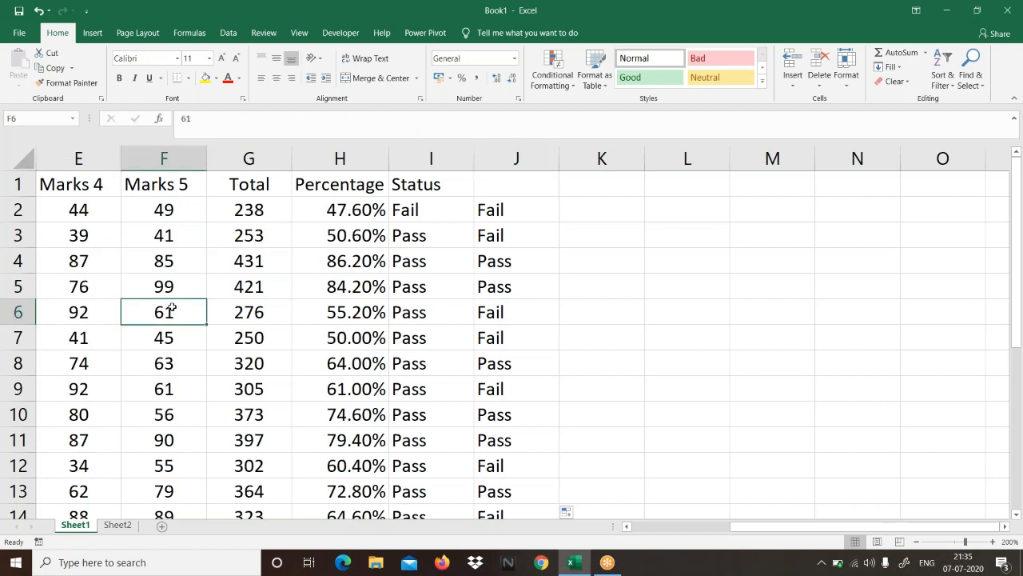
{"action": "key", "text": "Left"}
{"action": "key", "text": "Left"}
{"action": "key", "text": "Left"}
{"action": "key", "text": "Left"}
{"action": "key", "text": "Left"}
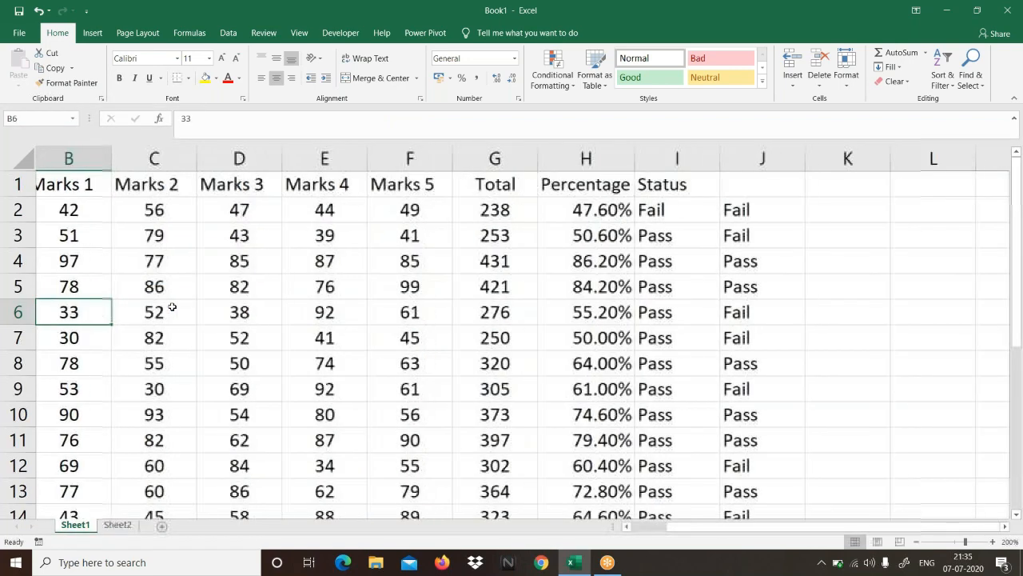
{"action": "key", "text": "Right"}
{"action": "key", "text": "Right"}
{"action": "key", "text": "Right"}
{"action": "key", "text": "Right"}
{"action": "key", "text": "Right"}
{"action": "key", "text": "Right"}
{"action": "key", "text": "Right"}
{"action": "key", "text": "Right"}
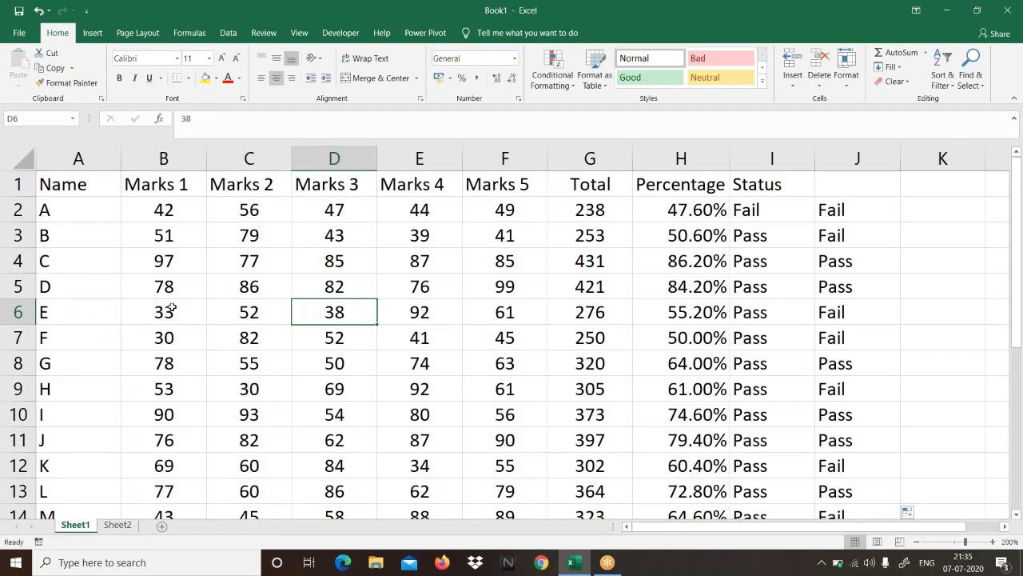
{"action": "key", "text": "Right"}
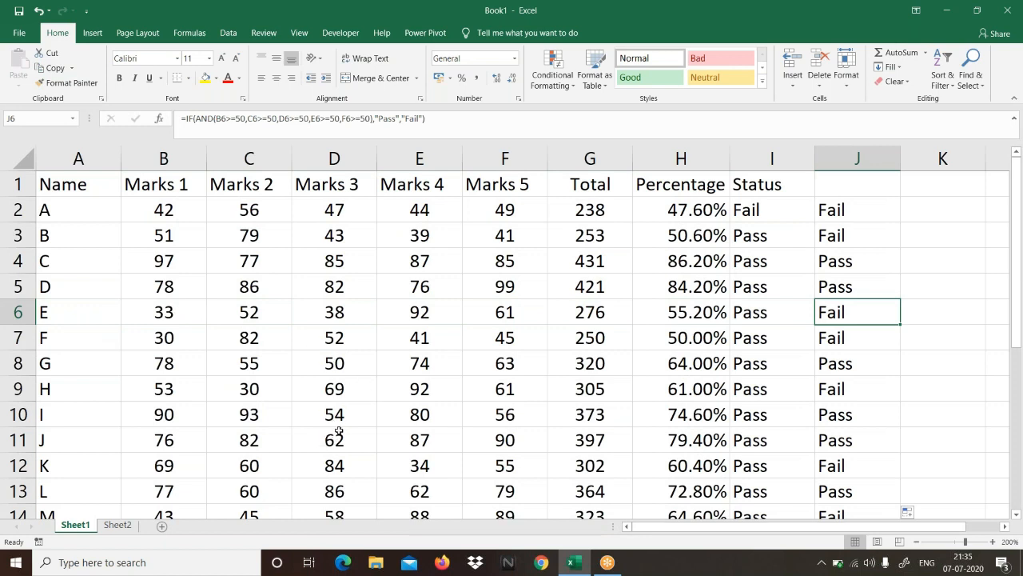
Step: Run Evaluate Formula on J2 and step through the five mark conditions inside the AND function
{"action": "left_click", "coordinate": [869, 216]}
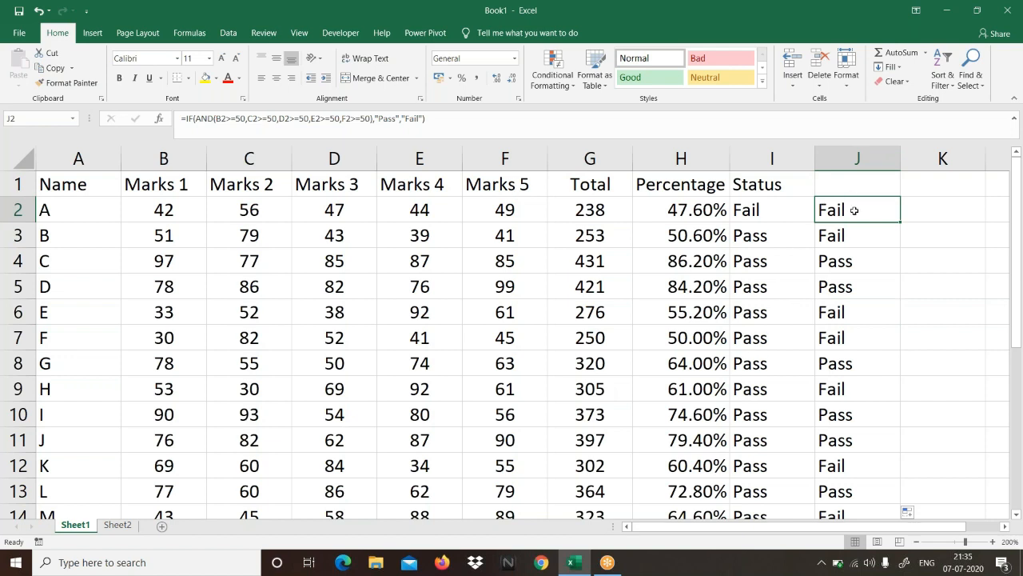
{"action": "left_click", "coordinate": [192, 33]}
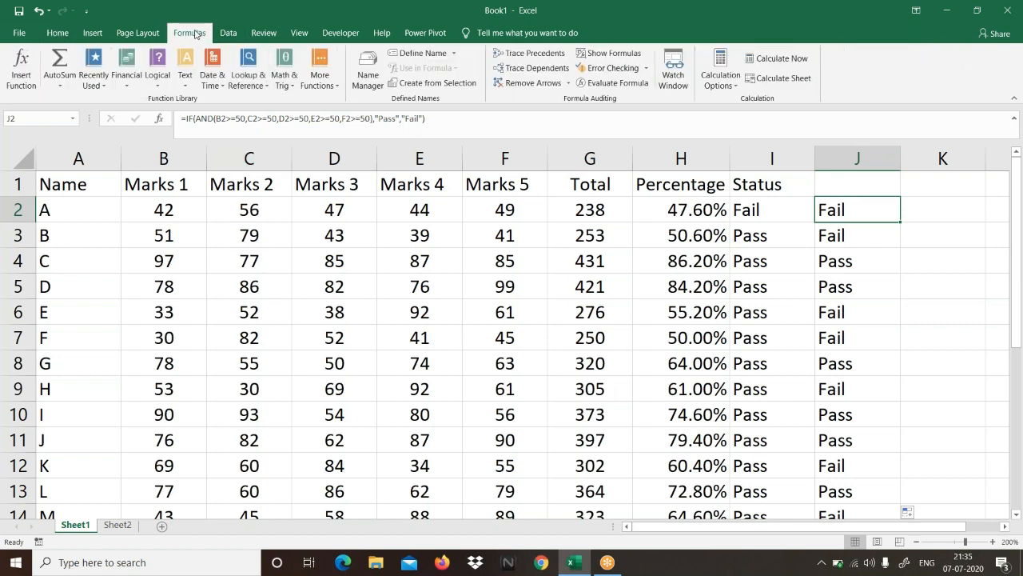
{"action": "left_click", "coordinate": [601, 83]}
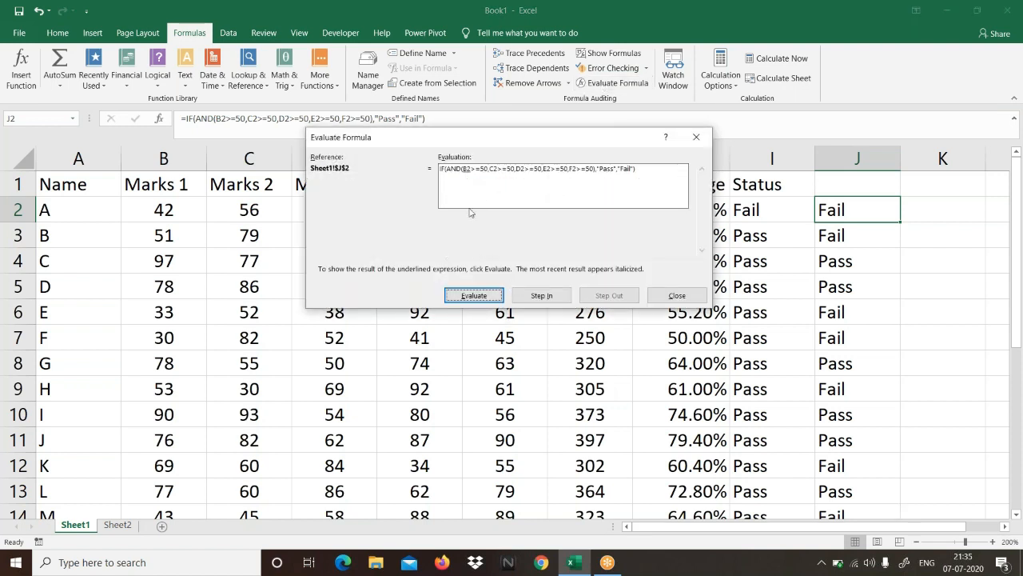
{"action": "left_click", "coordinate": [472, 295]}
{"action": "left_click", "coordinate": [480, 300]}
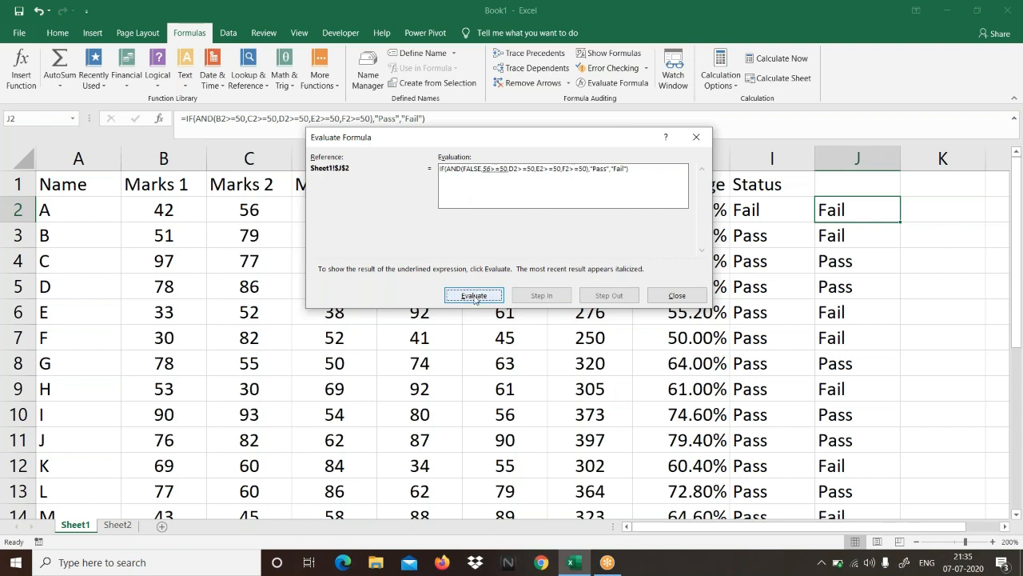
{"action": "left_click", "coordinate": [478, 296]}
{"action": "left_click", "coordinate": [477, 298]}
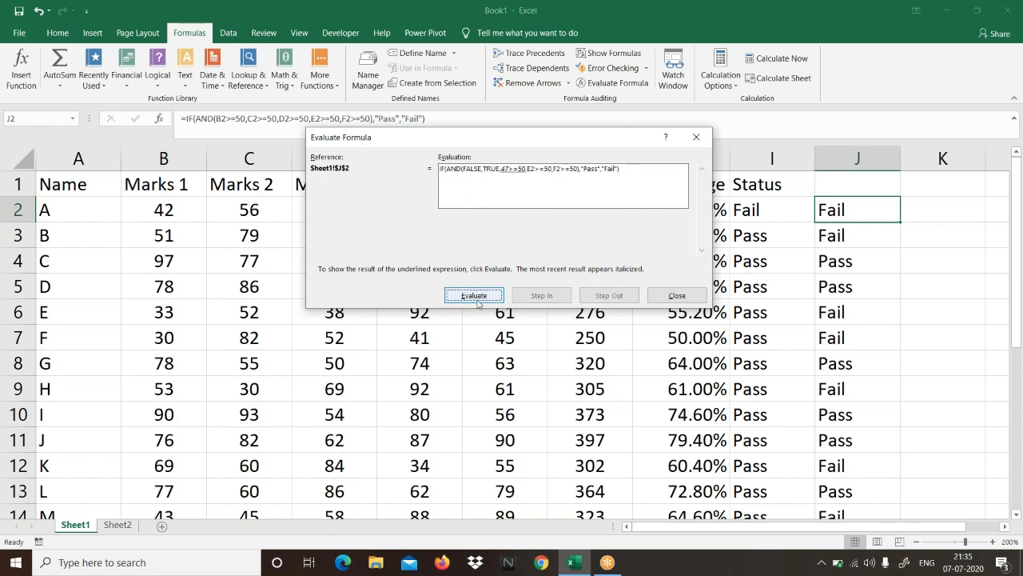
{"action": "left_click", "coordinate": [478, 297]}
{"action": "left_click", "coordinate": [478, 297]}
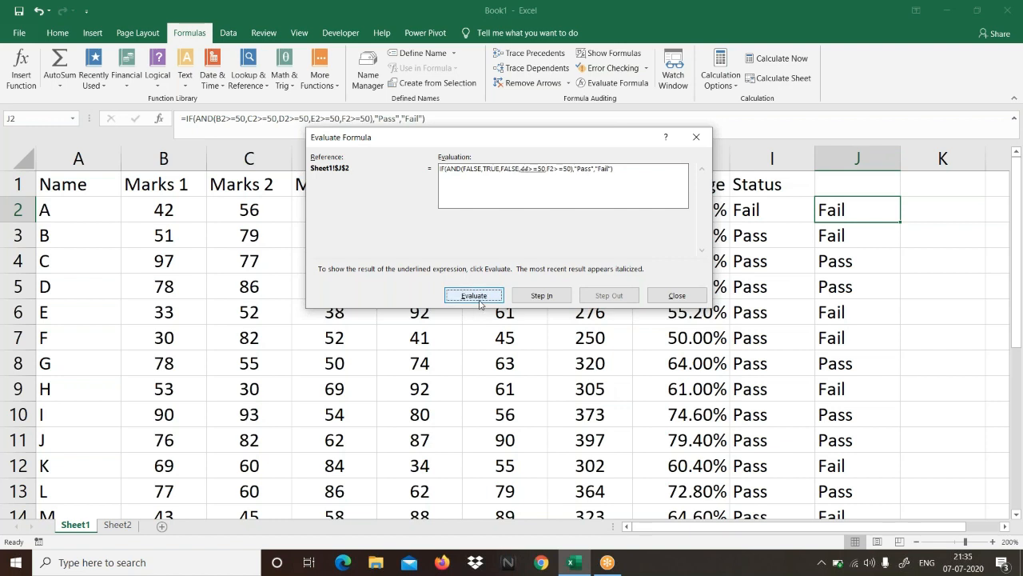
{"action": "left_click", "coordinate": [479, 298]}
{"action": "left_click", "coordinate": [485, 297]}
{"action": "left_click", "coordinate": [485, 296]}
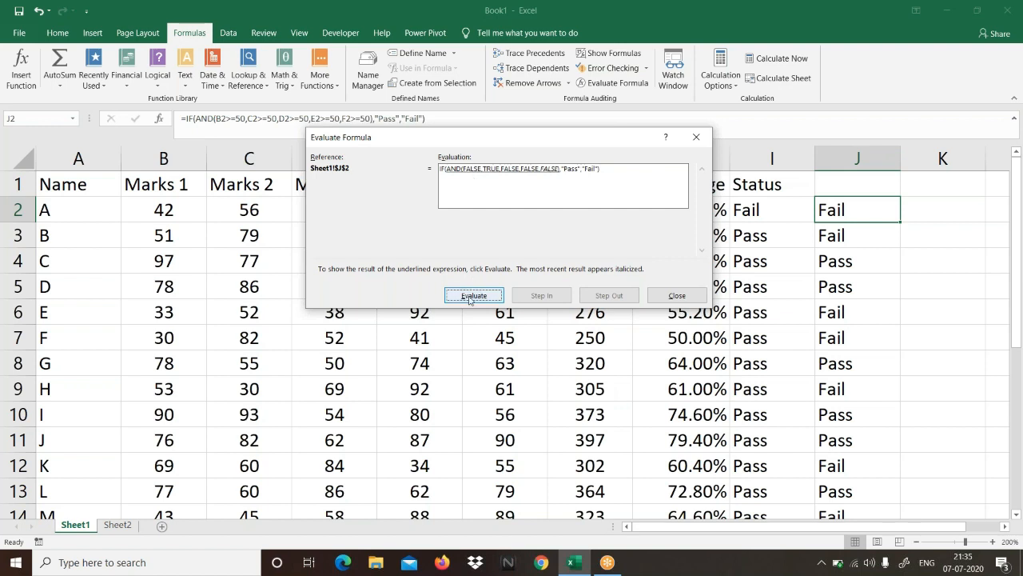
Step: Evaluate the AND function and the final IF result for J2, and close the evaluation
{"action": "key", "text": "Return"}
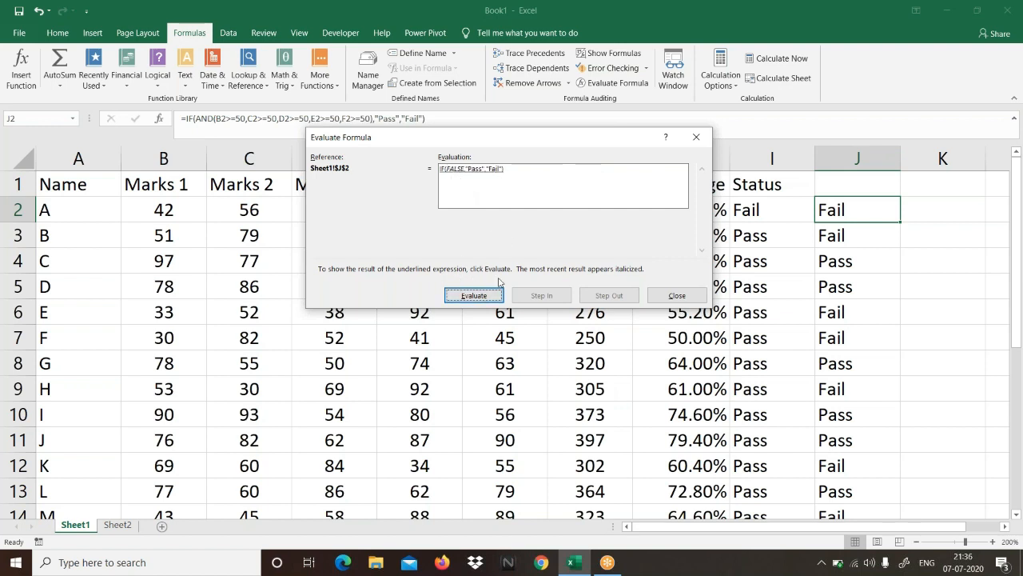
{"action": "left_click", "coordinate": [479, 295]}
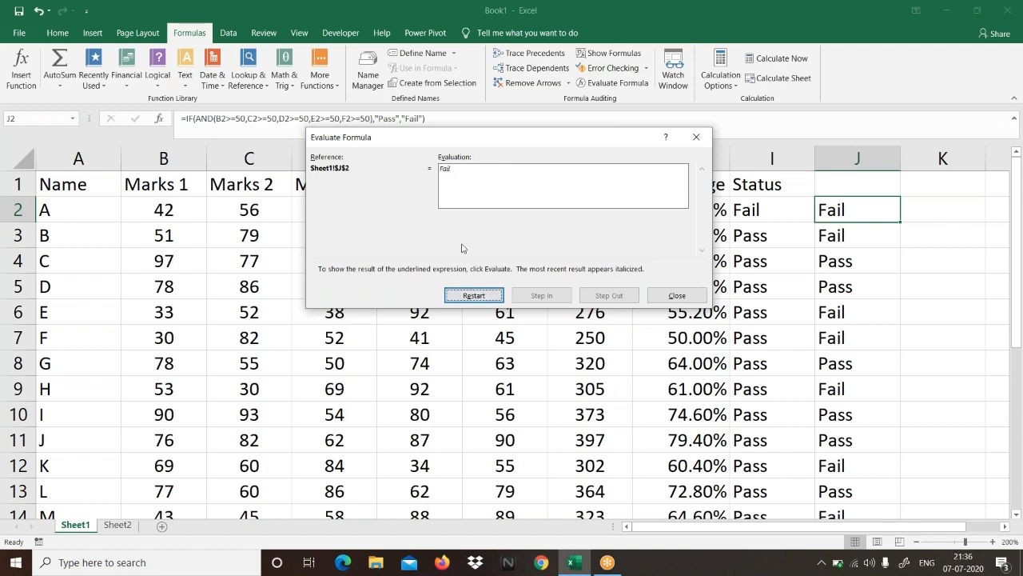
{"action": "left_click", "coordinate": [665, 296]}
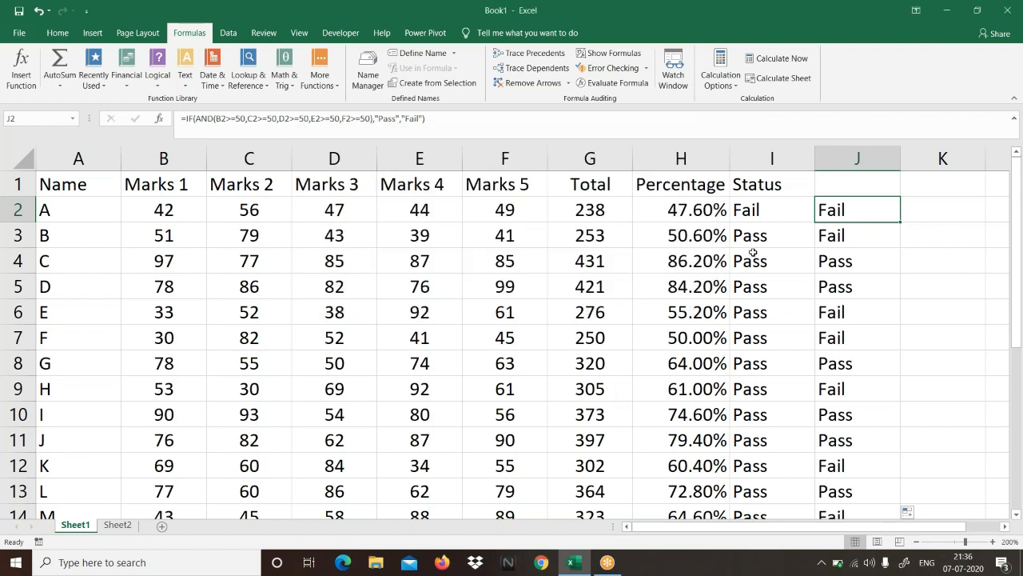
Step: Step through student C's formula in J4 with Evaluate Formula down to its final result, and close the evaluation
{"action": "left_click", "coordinate": [844, 269]}
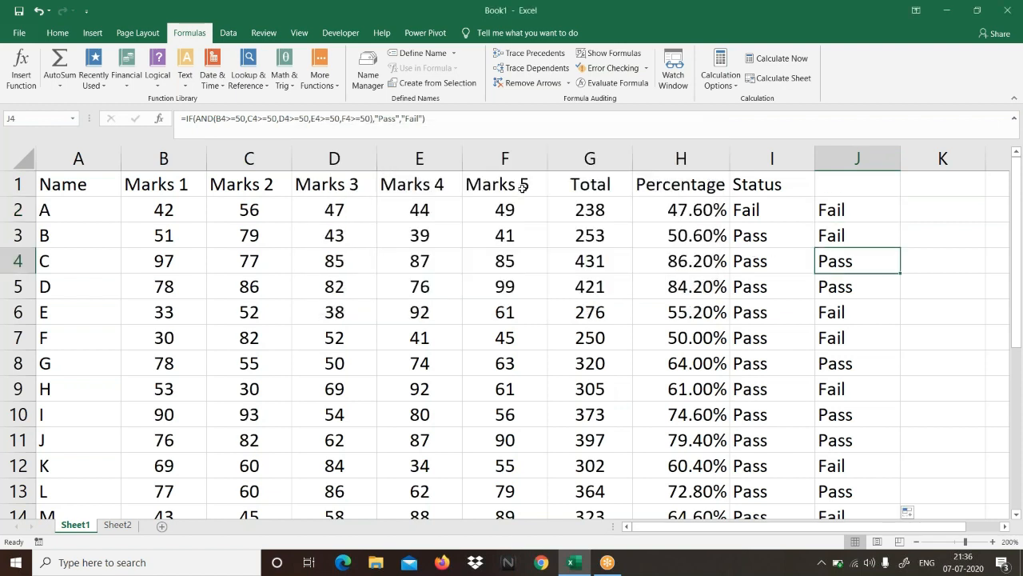
{"action": "left_click", "coordinate": [609, 84]}
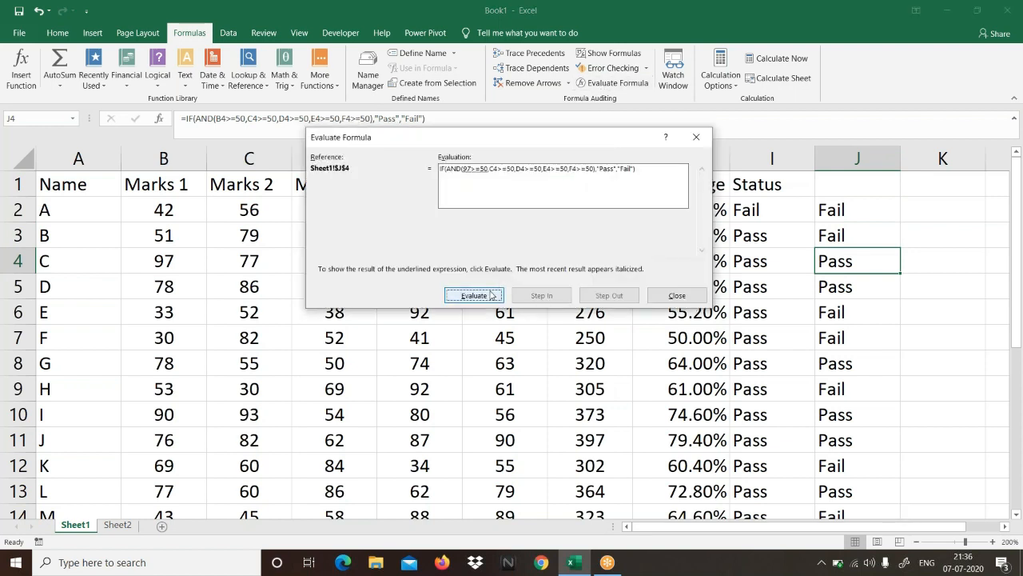
{"action": "left_click", "coordinate": [491, 295]}
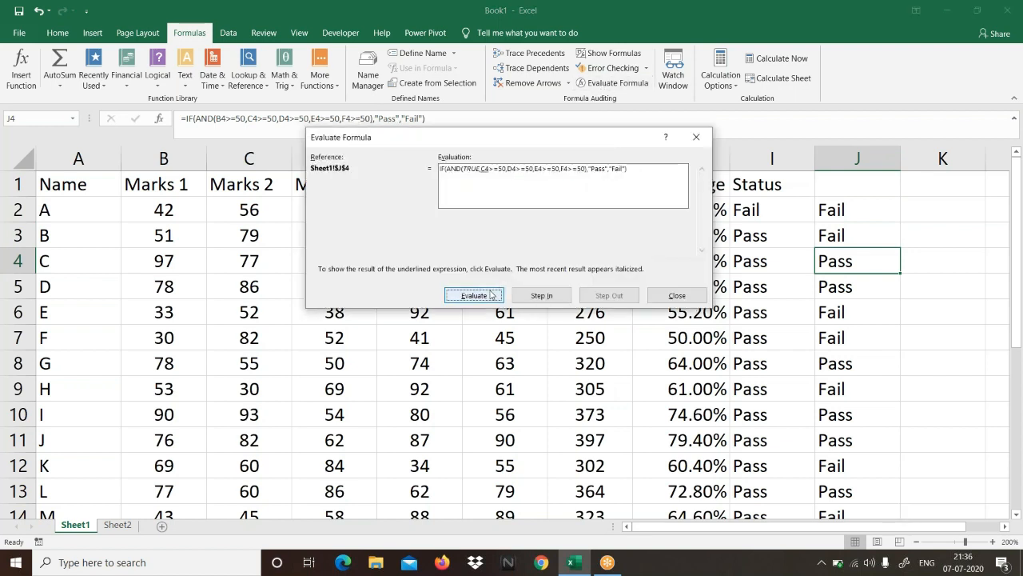
{"action": "left_click", "coordinate": [491, 295]}
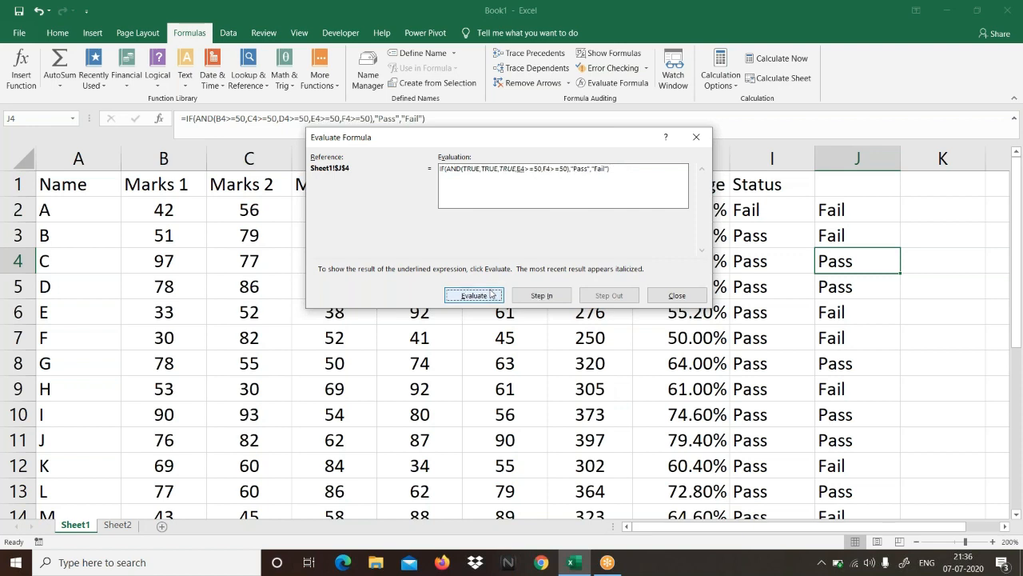
{"action": "left_click", "coordinate": [491, 295]}
{"action": "left_click", "coordinate": [491, 295]}
{"action": "left_click", "coordinate": [491, 295]}
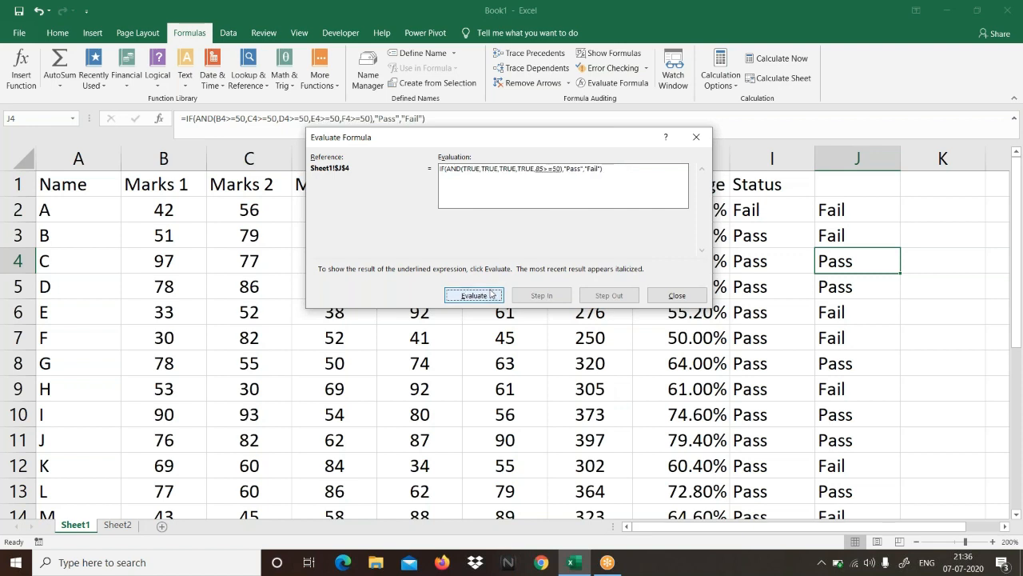
{"action": "left_click", "coordinate": [491, 295]}
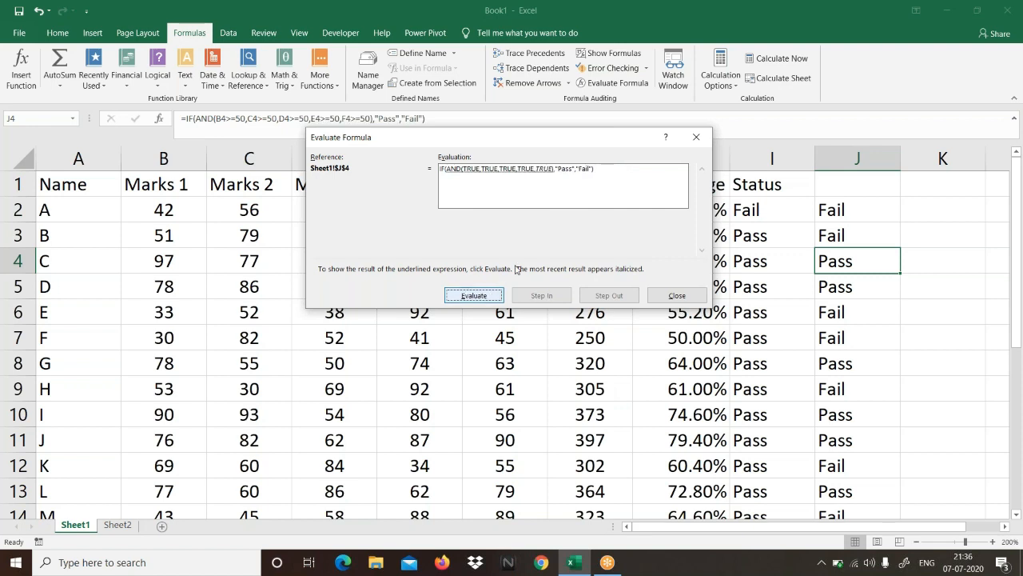
{"action": "left_click", "coordinate": [488, 299]}
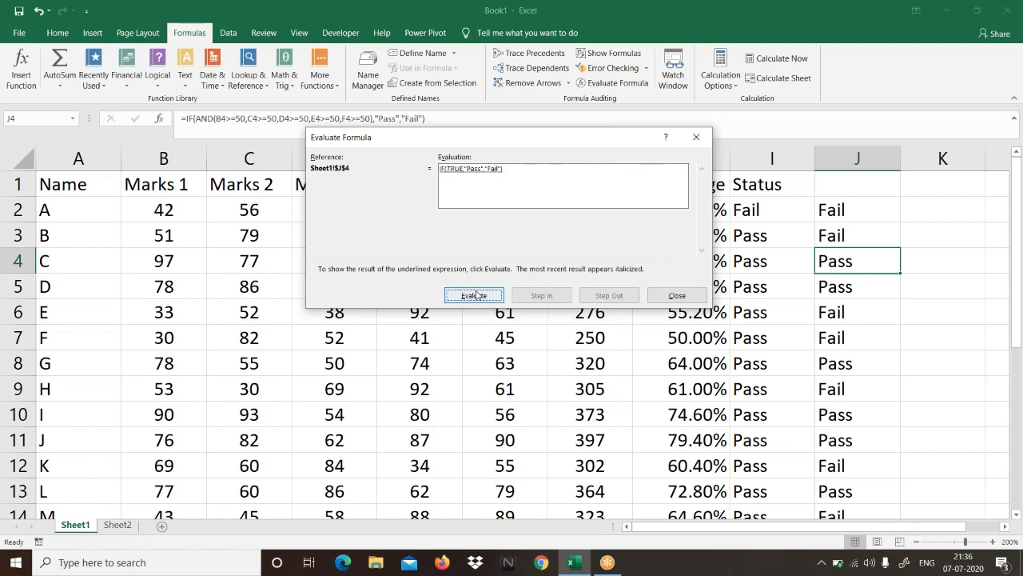
{"action": "left_click", "coordinate": [476, 295]}
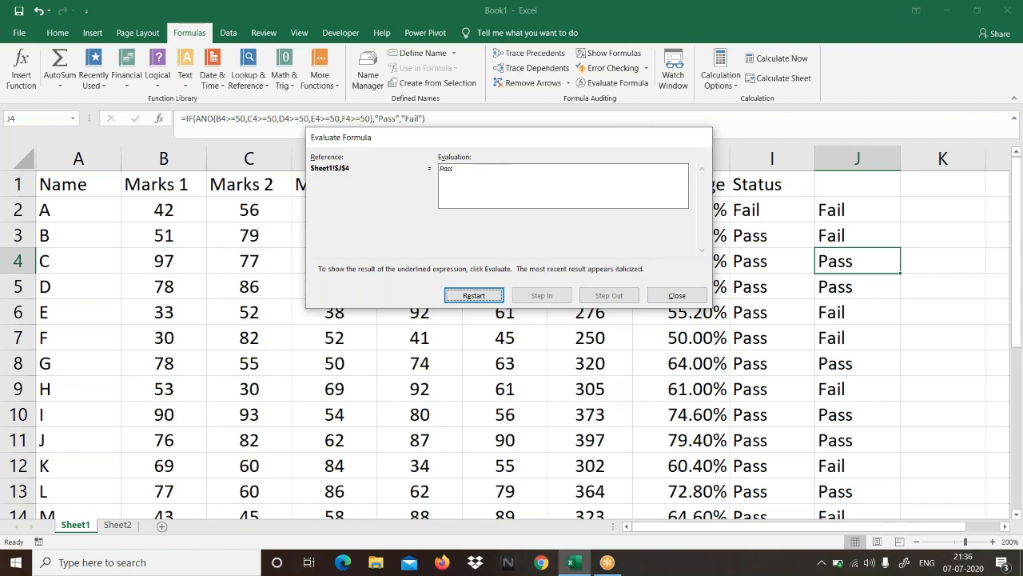
{"action": "left_click", "coordinate": [696, 137]}
{"action": "left_click", "coordinate": [744, 15]}
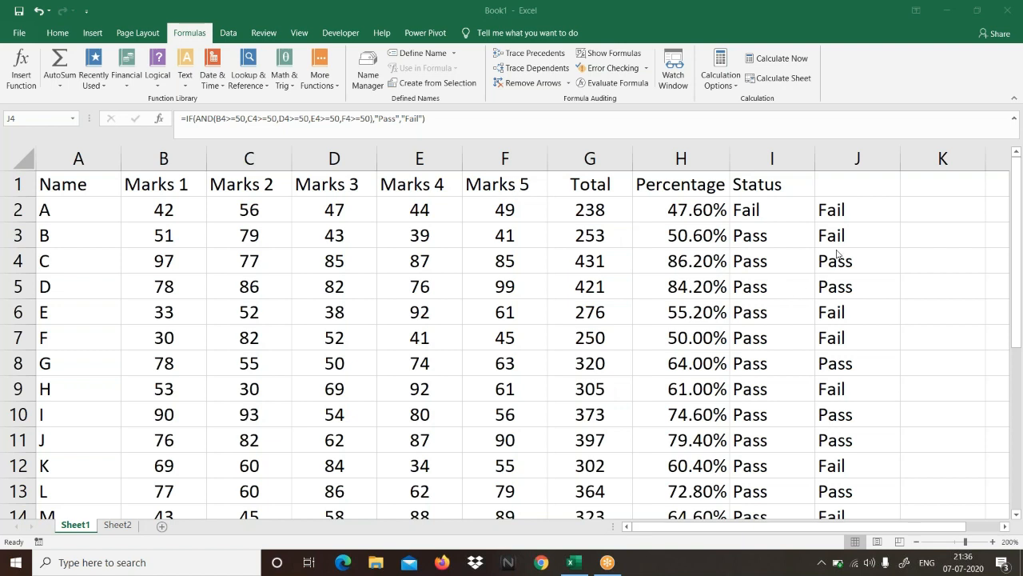
Step: Enter the header "Status1" in J1 above the AND formula results
{"action": "left_click", "coordinate": [843, 186]}
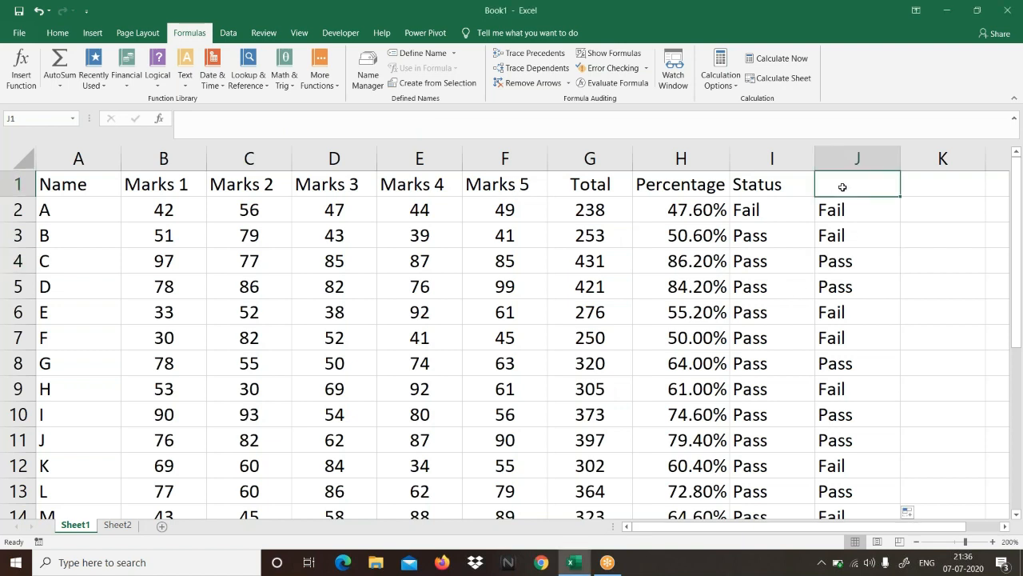
{"action": "type", "text": "Status"}
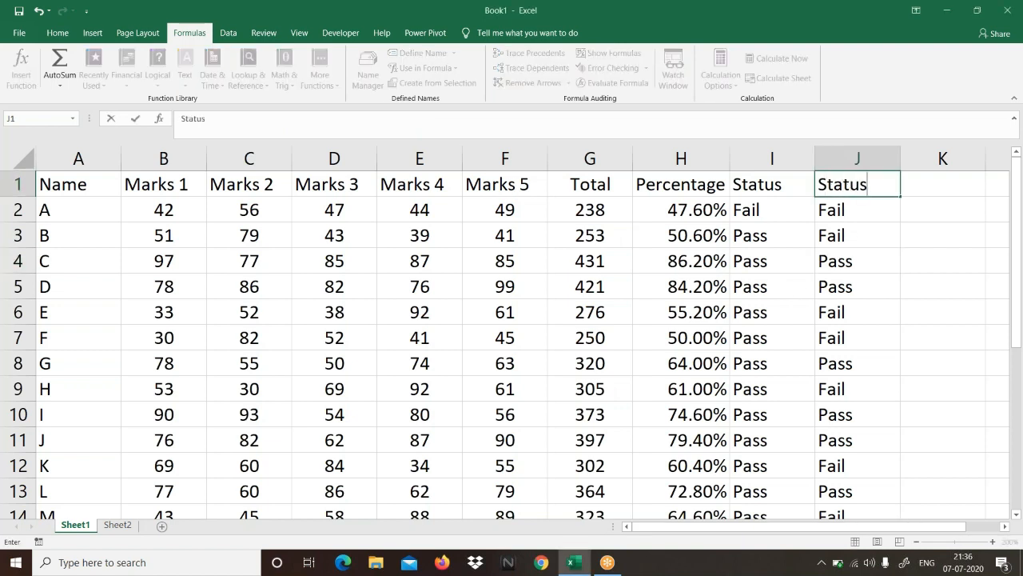
{"action": "type", "text": "1"}
{"action": "key", "text": "Tab"}
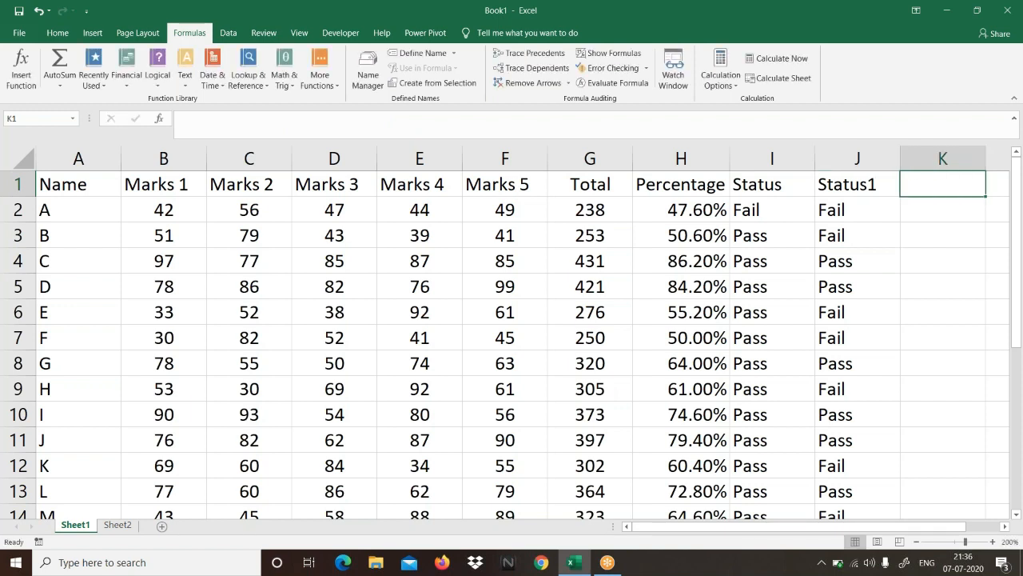
{"action": "left_click", "coordinate": [841, 204]}
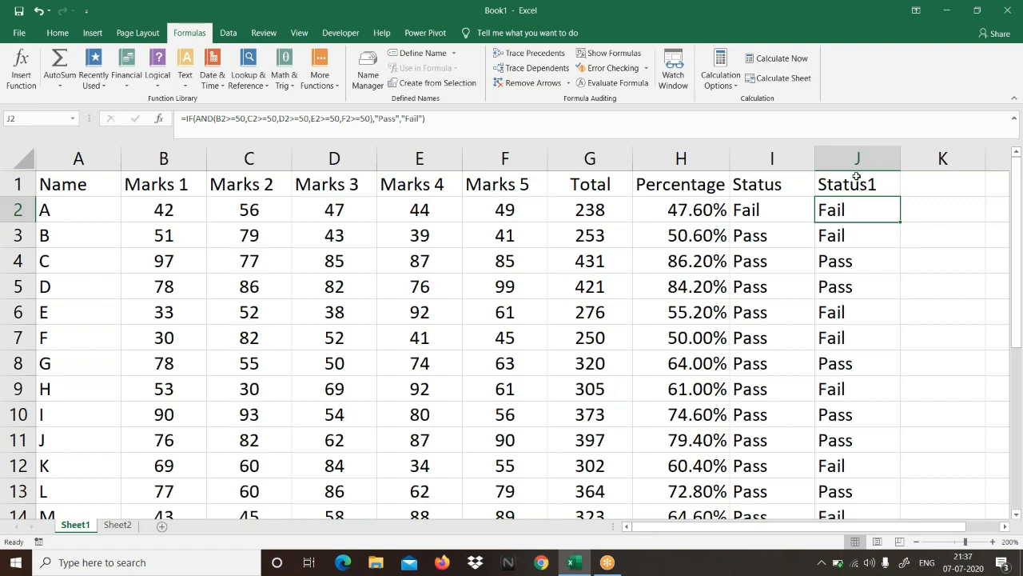
{"action": "left_click", "coordinate": [924, 186]}
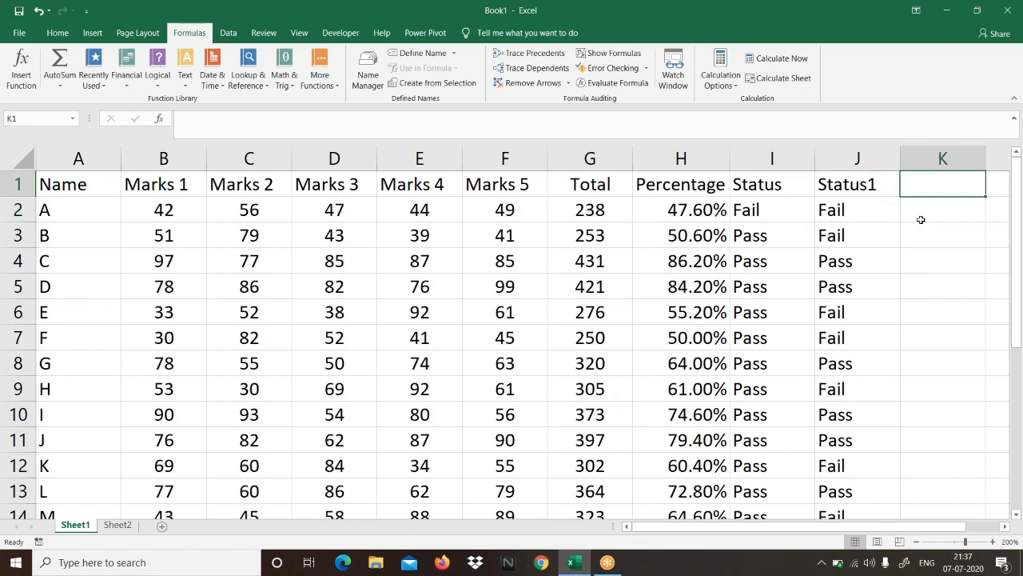
{"action": "left_click", "coordinate": [747, 14]}
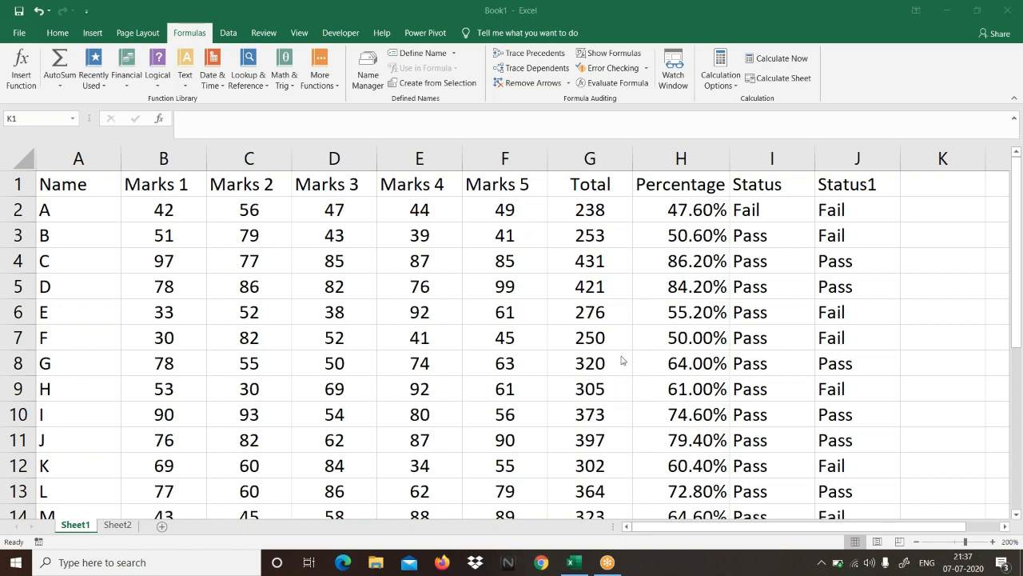
Step: Enter the note "Grades" in E25, directly below the pass/fail rule under the marks table
{"action": "left_click", "coordinate": [662, 324]}
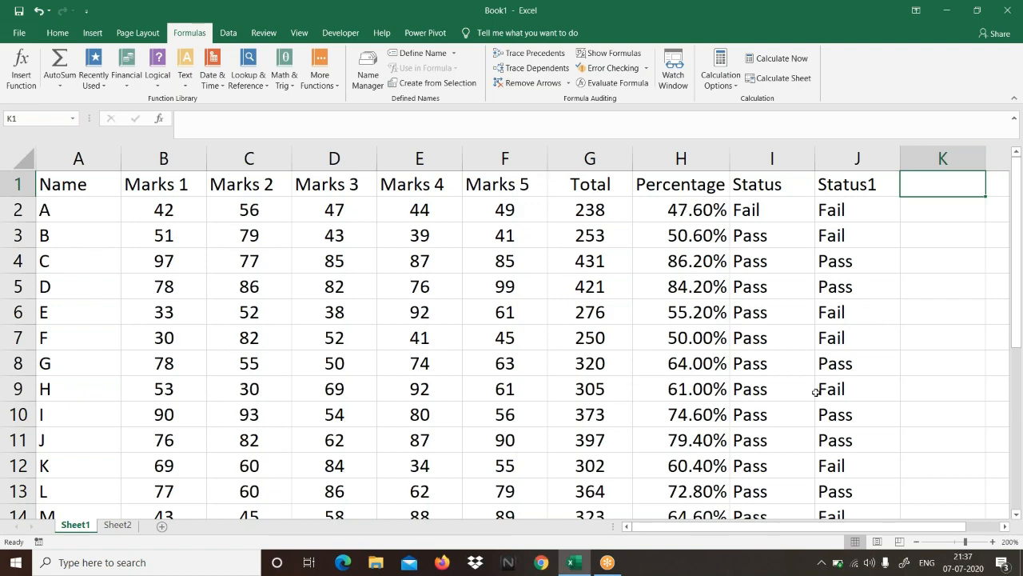
{"action": "scroll", "coordinate": [816, 391], "scroll_direction": "down", "scroll_amount": 6}
{"action": "left_click", "coordinate": [421, 342]}
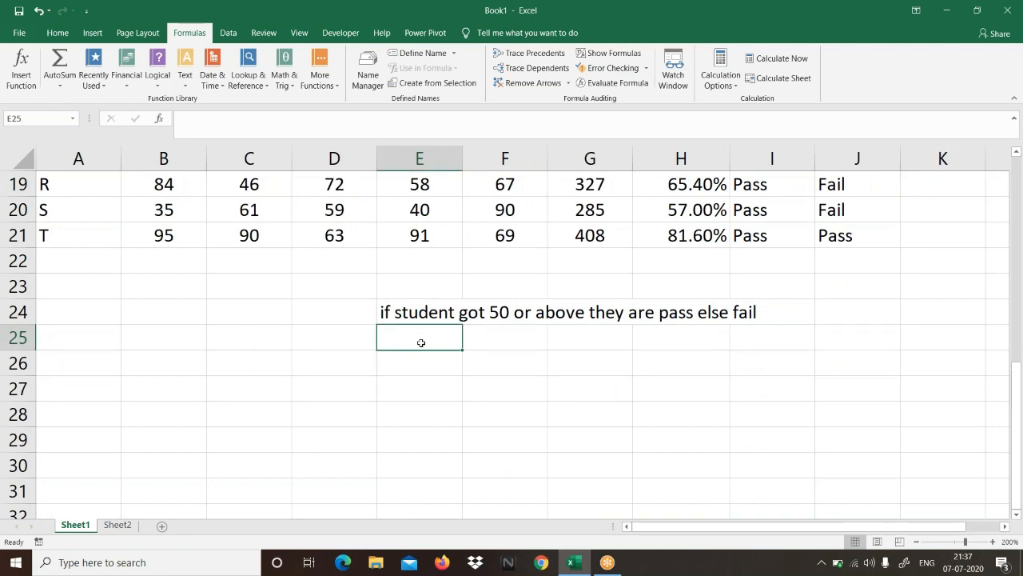
{"action": "type", "text": "Grad"}
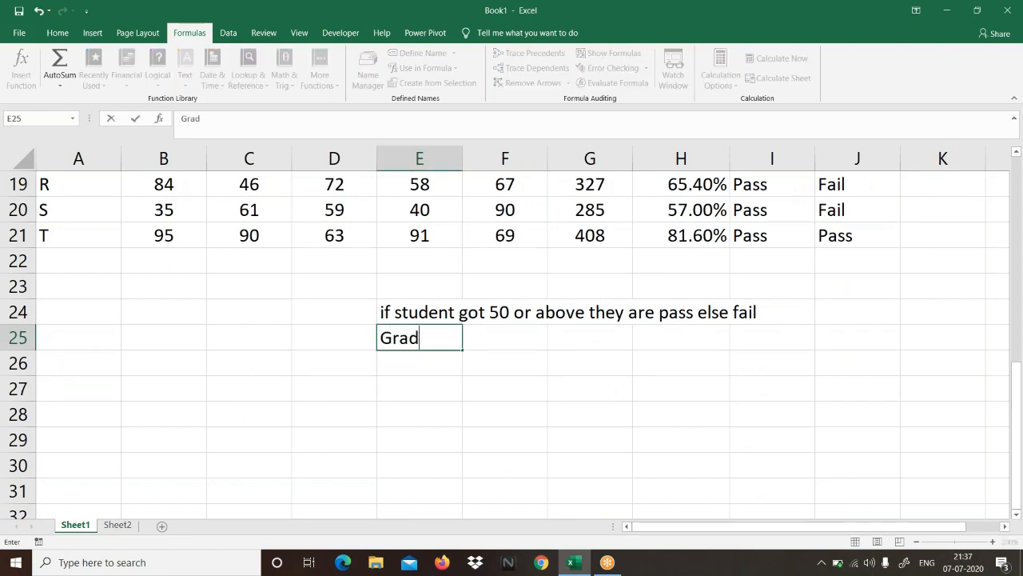
{"action": "type", "text": "es"}
{"action": "key", "text": "Return"}
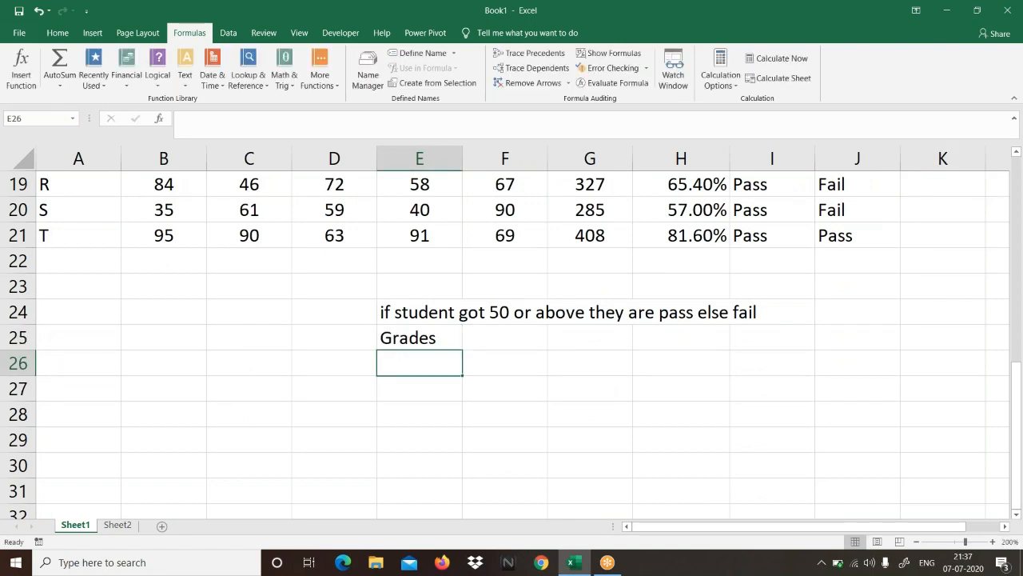
Step: Open student A's Status1 formula in J2 and examine the IF function and the AND function nested in it
{"action": "left_click", "coordinate": [742, 13]}
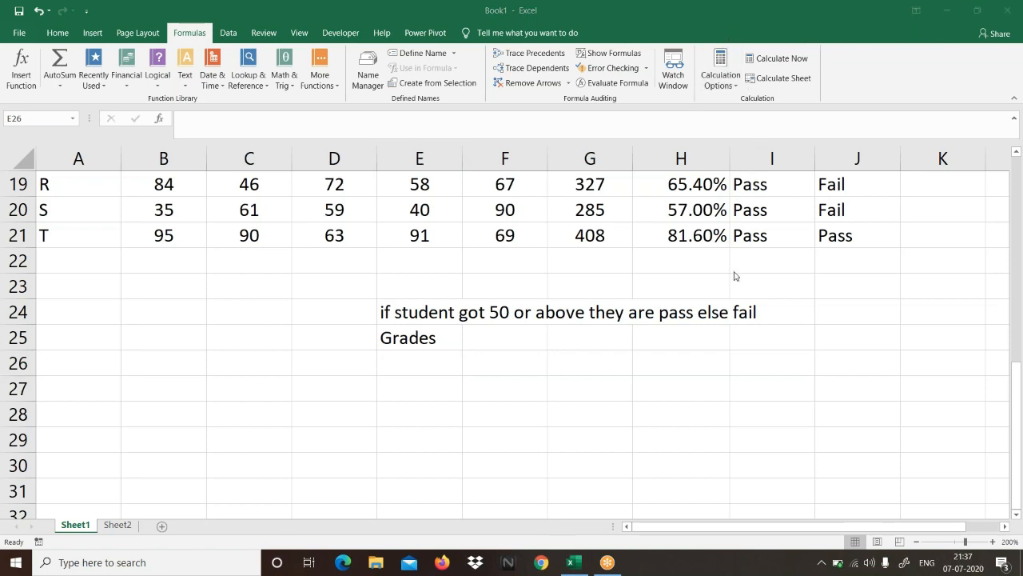
{"action": "scroll", "coordinate": [779, 269], "scroll_direction": "up", "scroll_amount": 6}
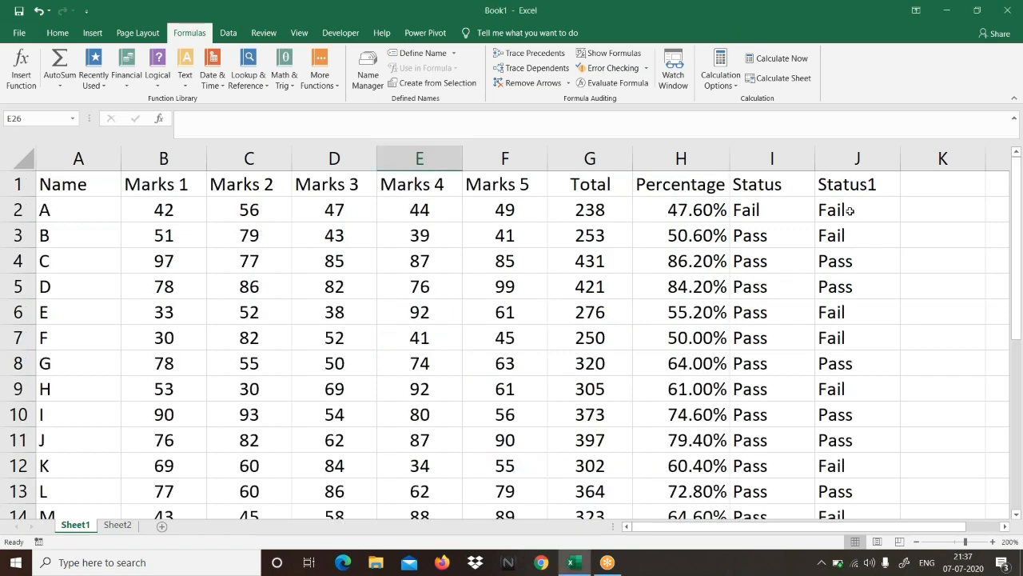
{"action": "left_click", "coordinate": [850, 210]}
{"action": "key", "text": "F2"}
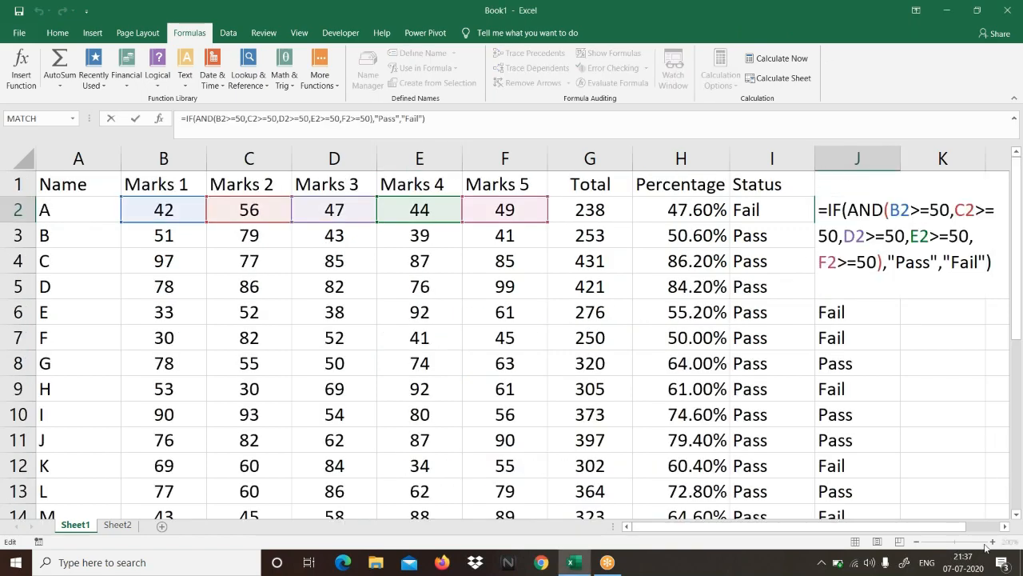
{"action": "left_click", "coordinate": [1005, 527]}
{"action": "left_click", "coordinate": [1005, 527]}
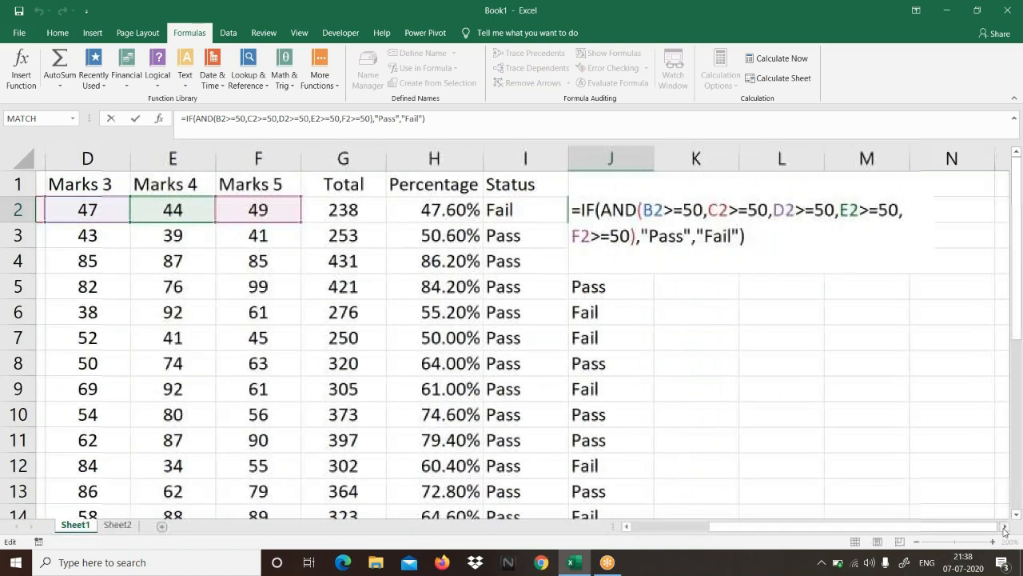
{"action": "left_click", "coordinate": [1005, 527]}
{"action": "left_click", "coordinate": [1005, 527]}
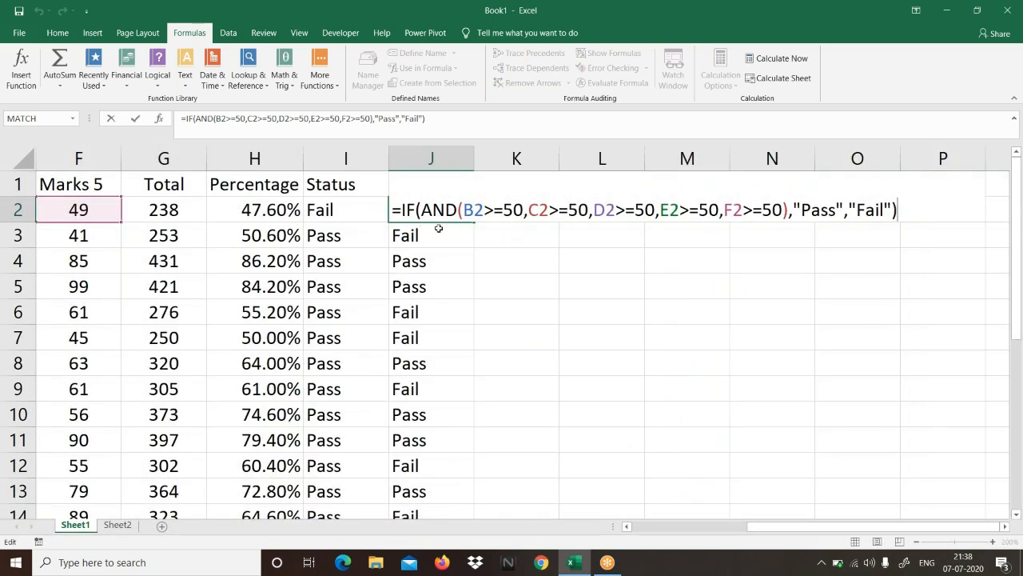
{"action": "left_click", "coordinate": [417, 211]}
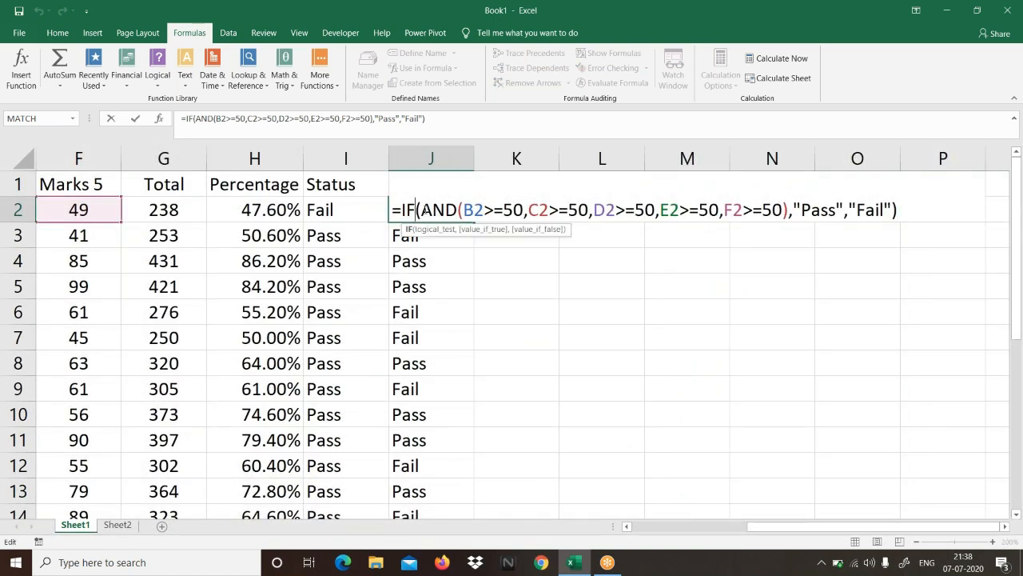
{"action": "left_click_drag", "start_coordinate": [421, 211], "coordinate": [457, 211]}
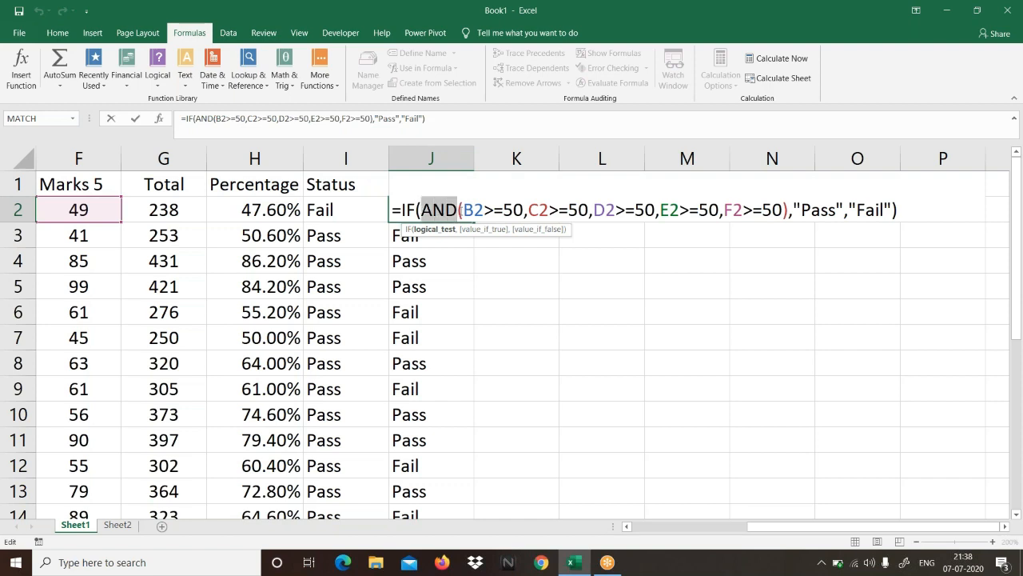
Step: Examine each of the AND function's five conditions in J2, from B2>=50 through F2>=50
{"action": "left_click", "coordinate": [474, 211]}
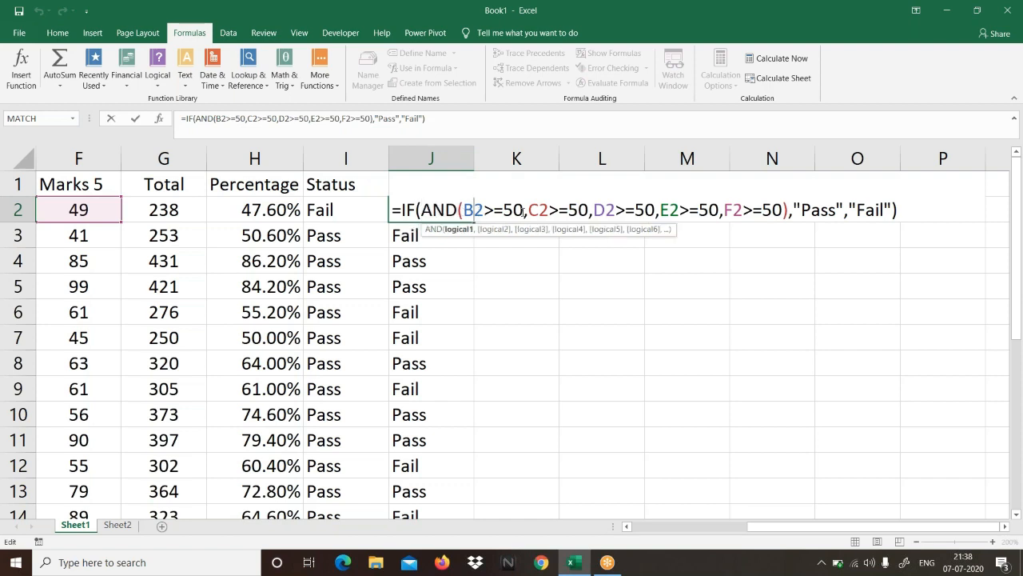
{"action": "left_click", "coordinate": [560, 209]}
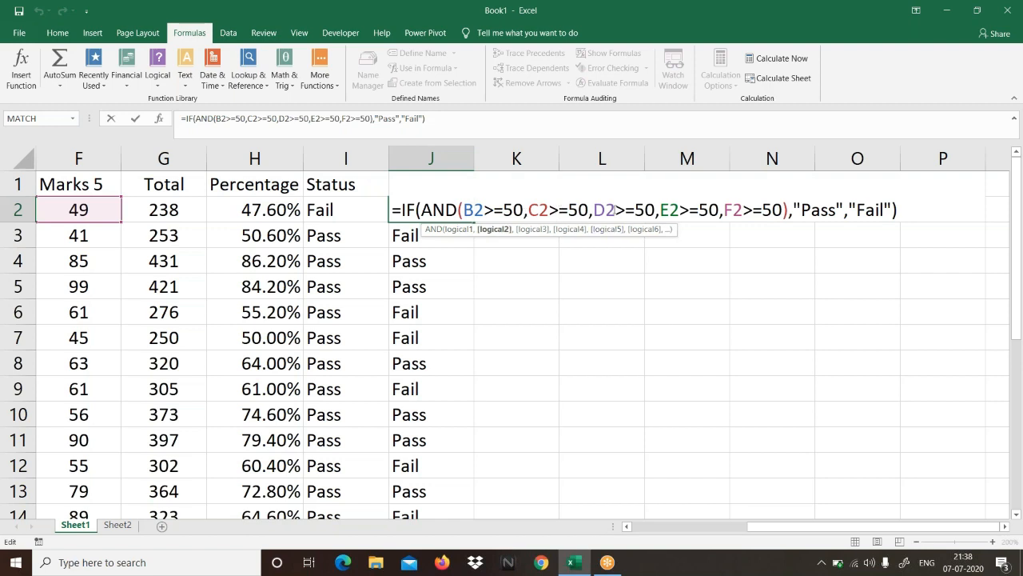
{"action": "left_click", "coordinate": [617, 210]}
{"action": "left_click", "coordinate": [695, 206]}
{"action": "left_click", "coordinate": [761, 210]}
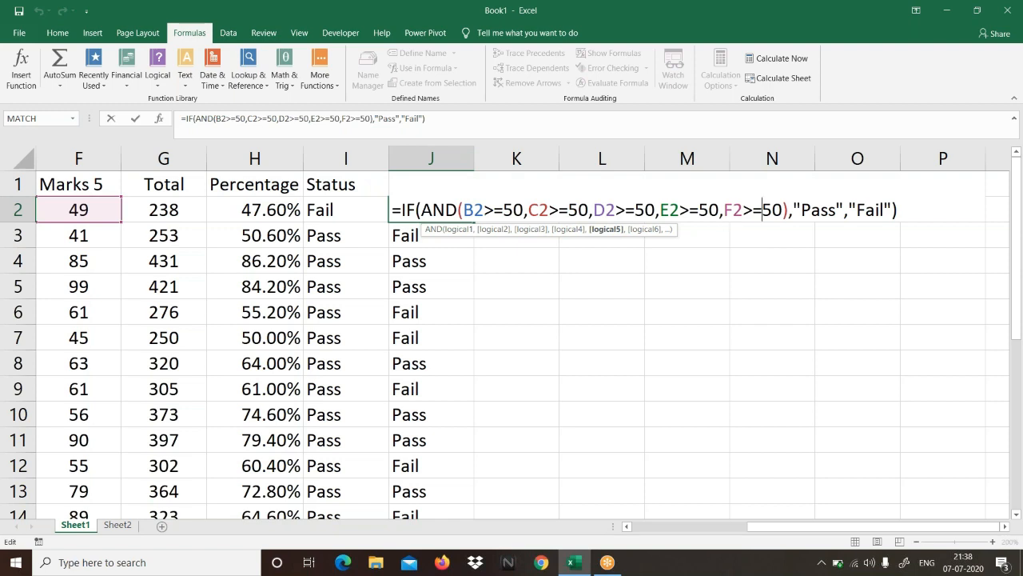
Step: Examine the logical test and the "Pass" and "Fail" arguments of J2's IF formula, and close the formula
{"action": "left_click_drag", "start_coordinate": [431, 209], "coordinate": [836, 210]}
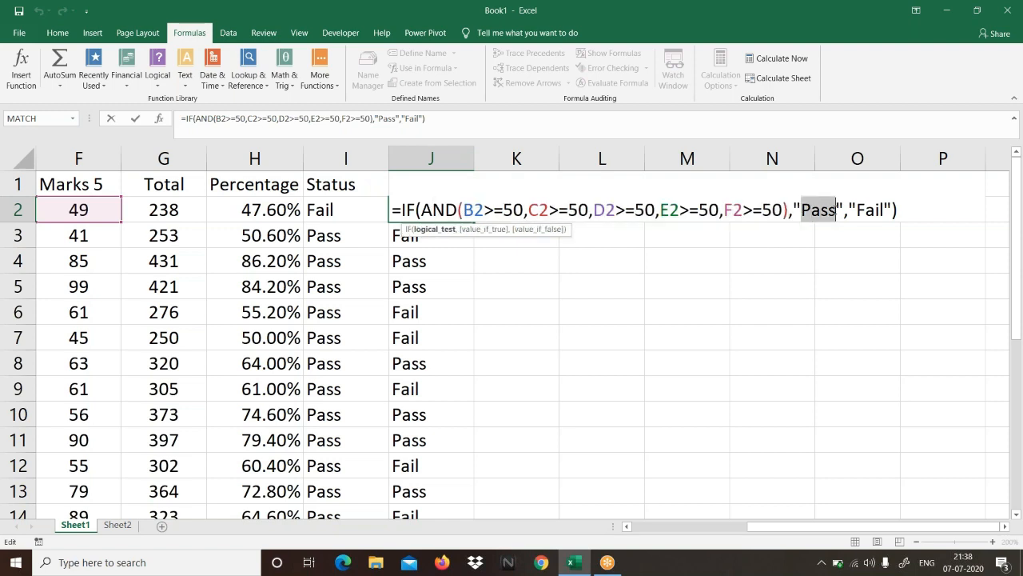
{"action": "left_click", "coordinate": [836, 209]}
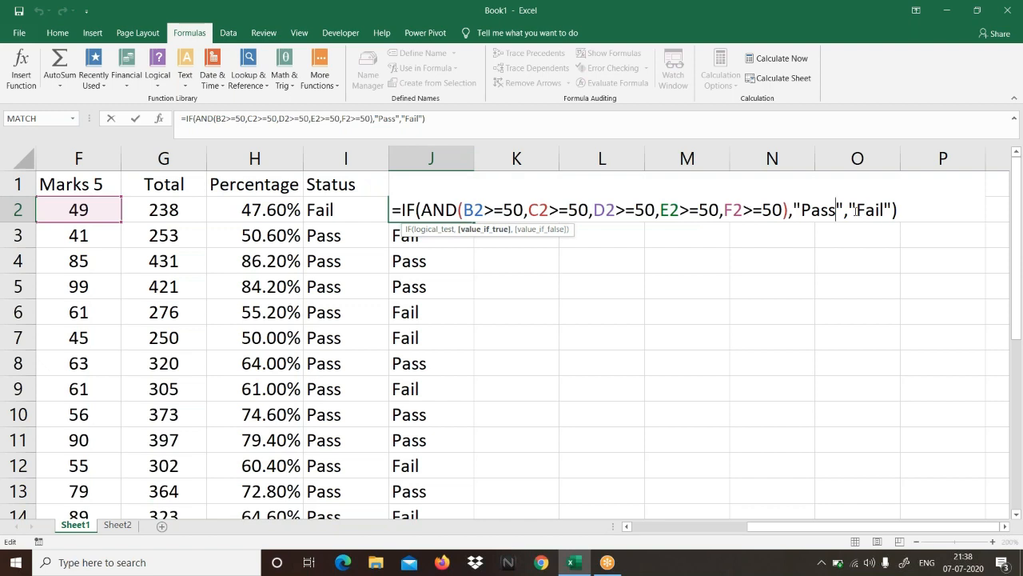
{"action": "left_click_drag", "start_coordinate": [858, 209], "coordinate": [888, 209]}
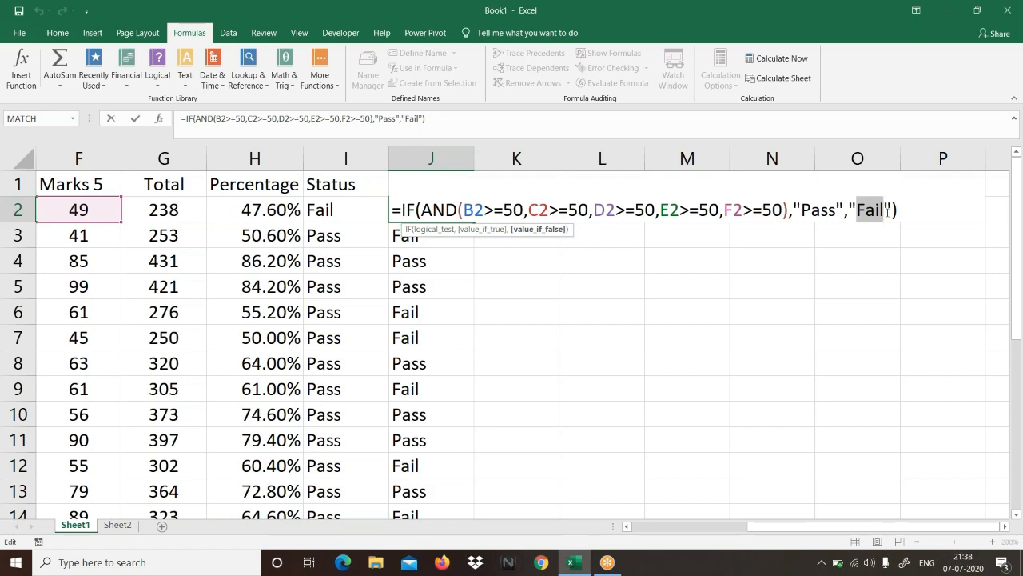
{"action": "key", "text": "Return"}
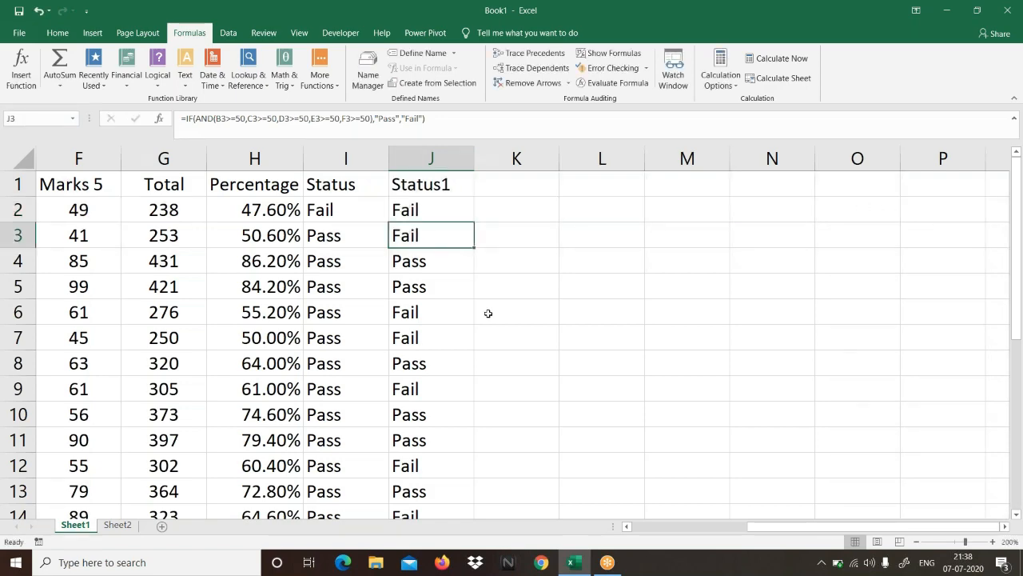
Step: Enter the first grade criterion "80% or above" in E26, directly below the Grades note
{"action": "scroll", "coordinate": [414, 478], "scroll_direction": "down", "scroll_amount": 5}
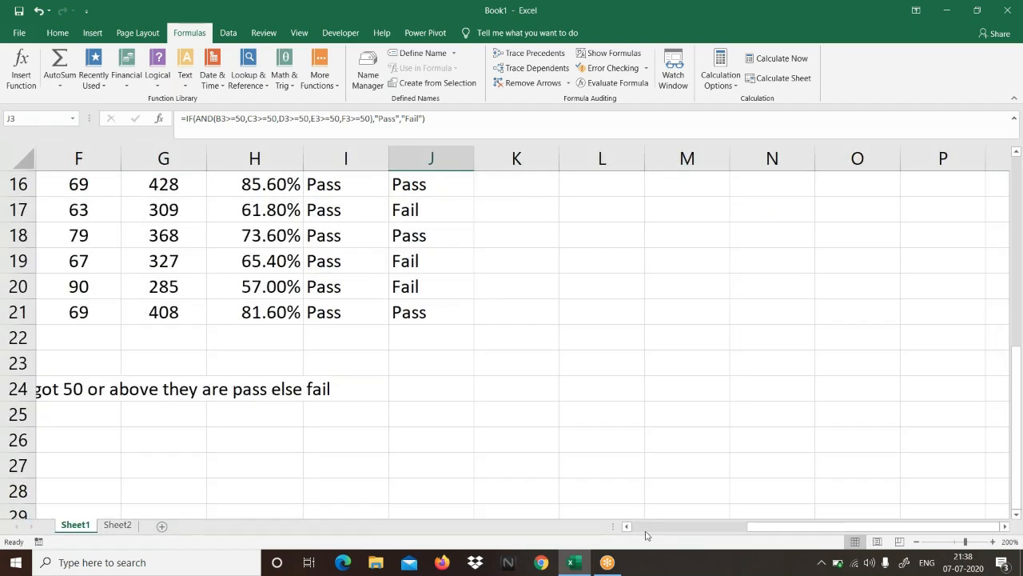
{"action": "left_click", "coordinate": [646, 528]}
{"action": "left_click", "coordinate": [427, 440]}
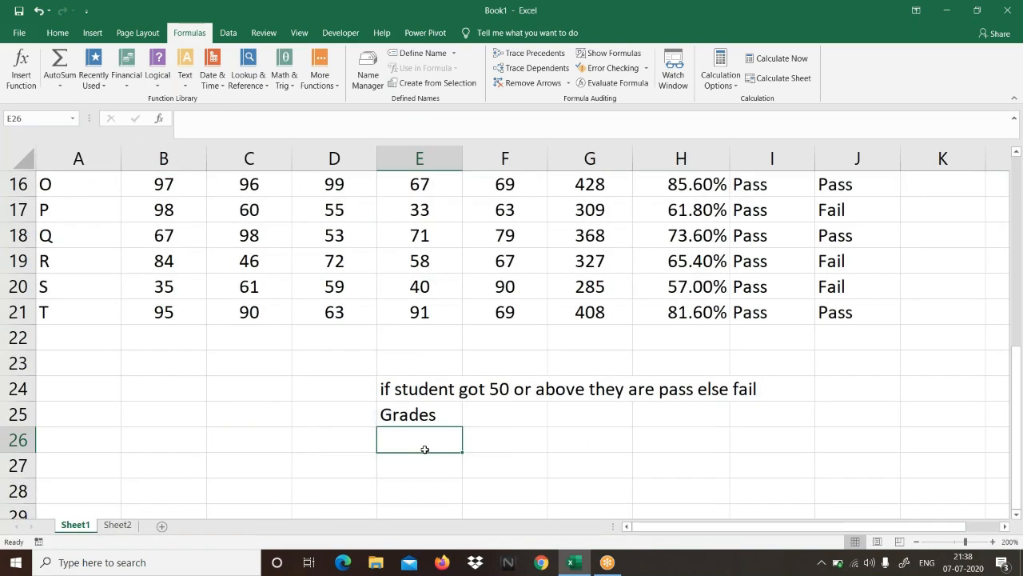
{"action": "type", "text": "80"}
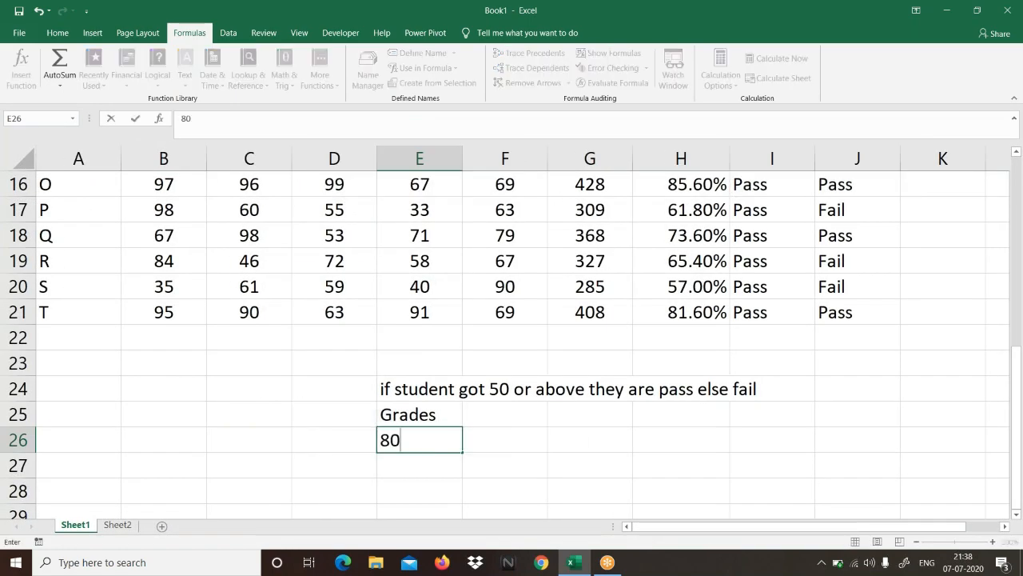
{"action": "type", "text": "% or above"}
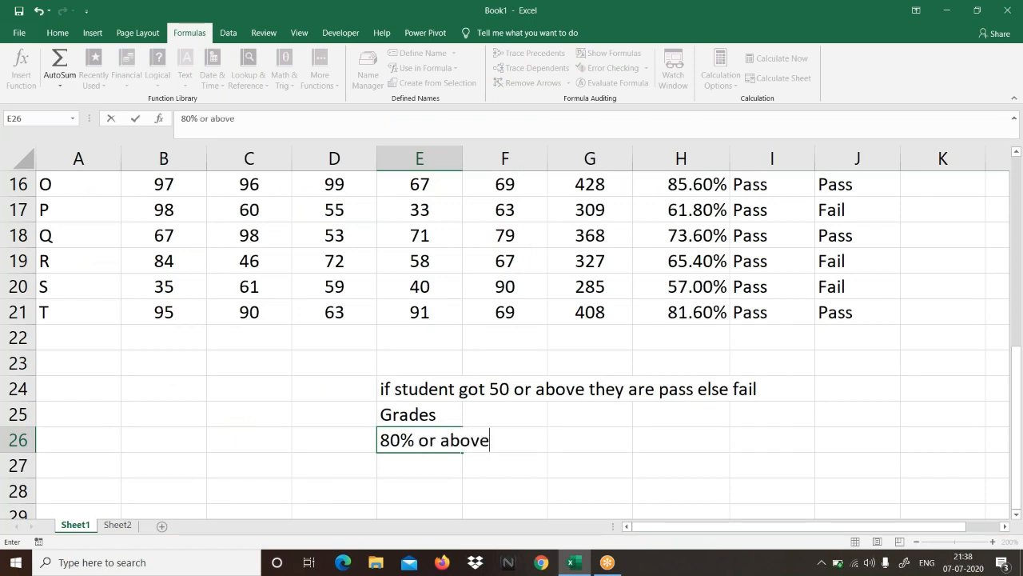
{"action": "key", "text": "Tab"}
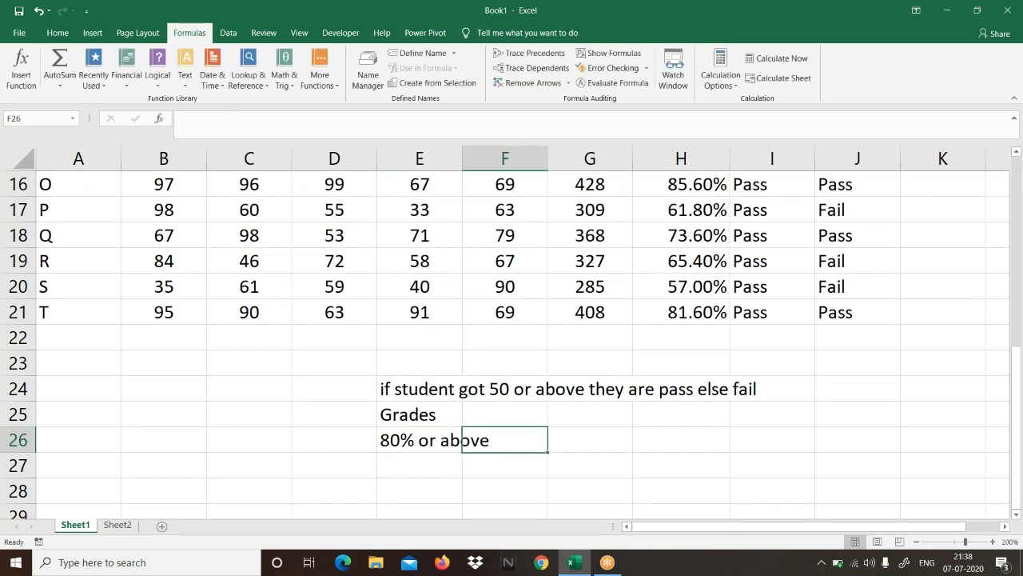
Step: Enter the grade "A+" in F26 beside the 80% criterion
{"action": "type", "text": "A"}
{"action": "key", "text": "Left"}
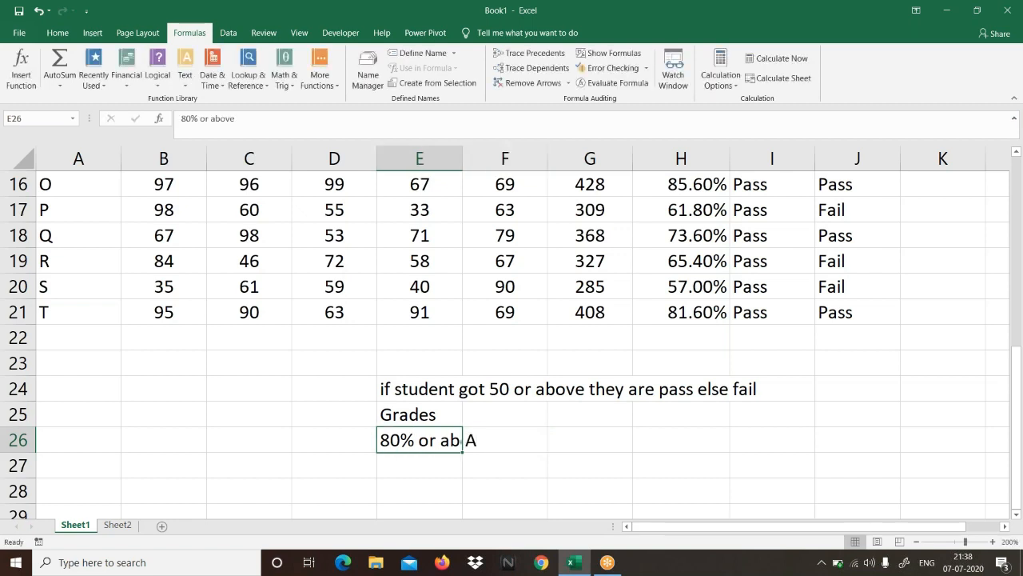
{"action": "key", "text": "Right"}
{"action": "key", "text": "F2"}
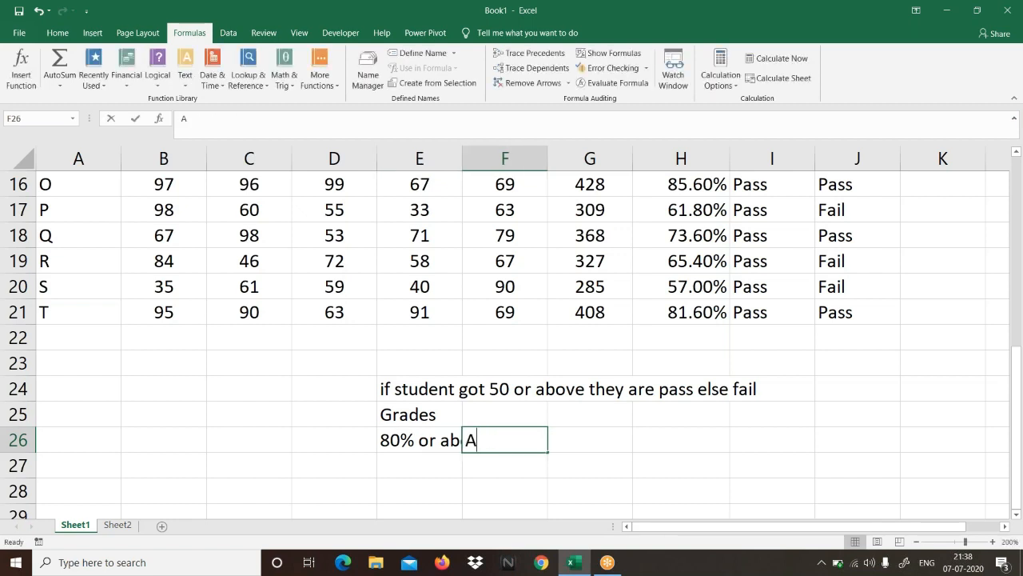
{"action": "type", "text": "+"}
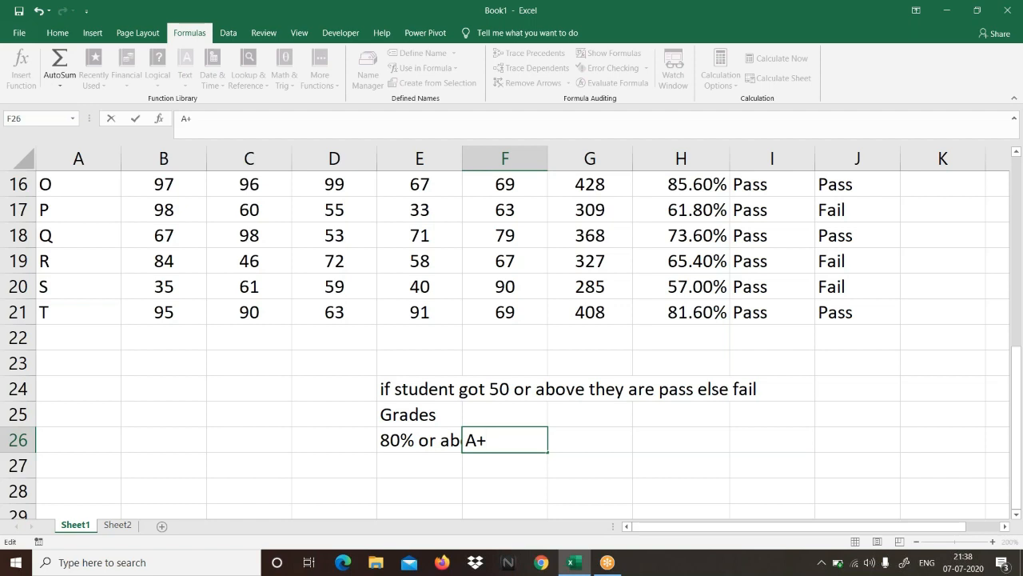
{"action": "key", "text": "Return"}
Step: Add the second grade criterion with "70% or above" in E27 and grade "A" in F27
{"action": "key", "text": "Left"}
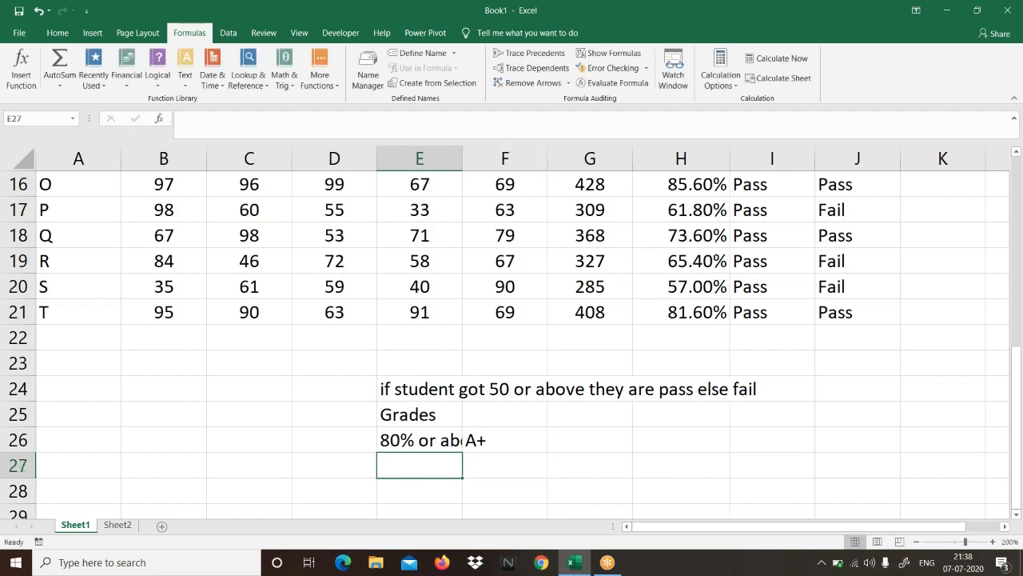
{"action": "type", "text": "70% "}
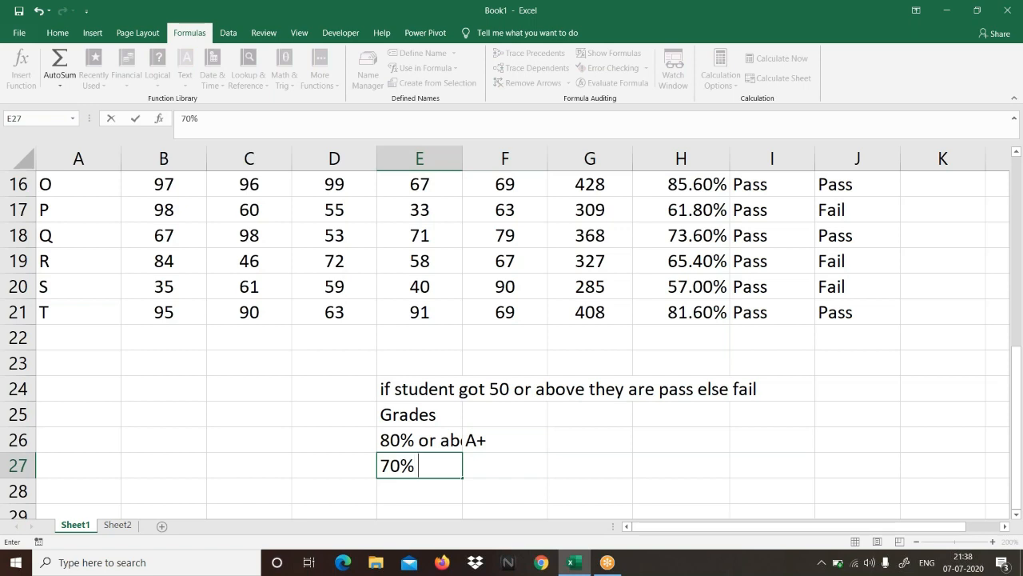
{"action": "type", "text": "or above"}
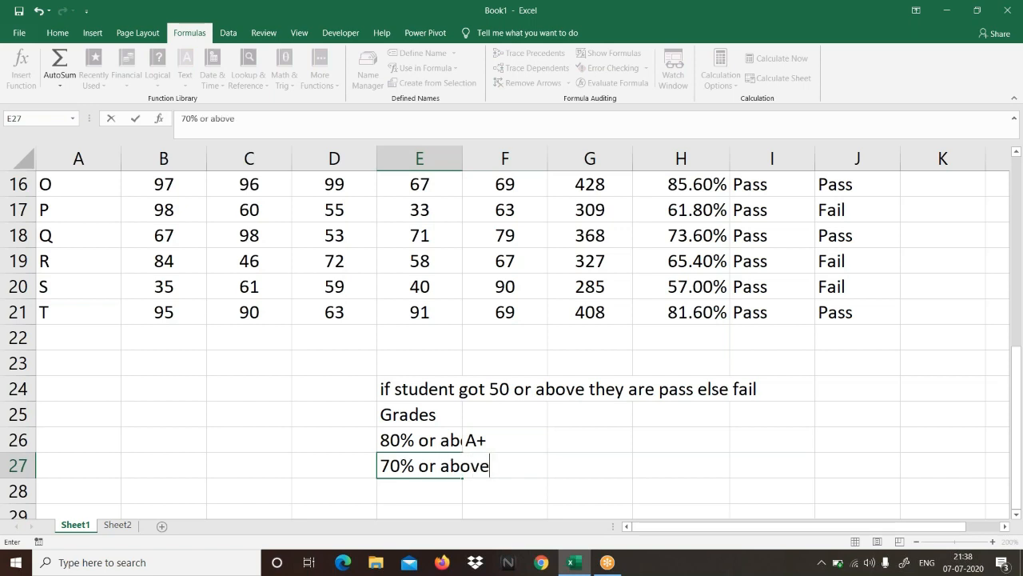
{"action": "key", "text": "Right"}
{"action": "type", "text": "A+"}
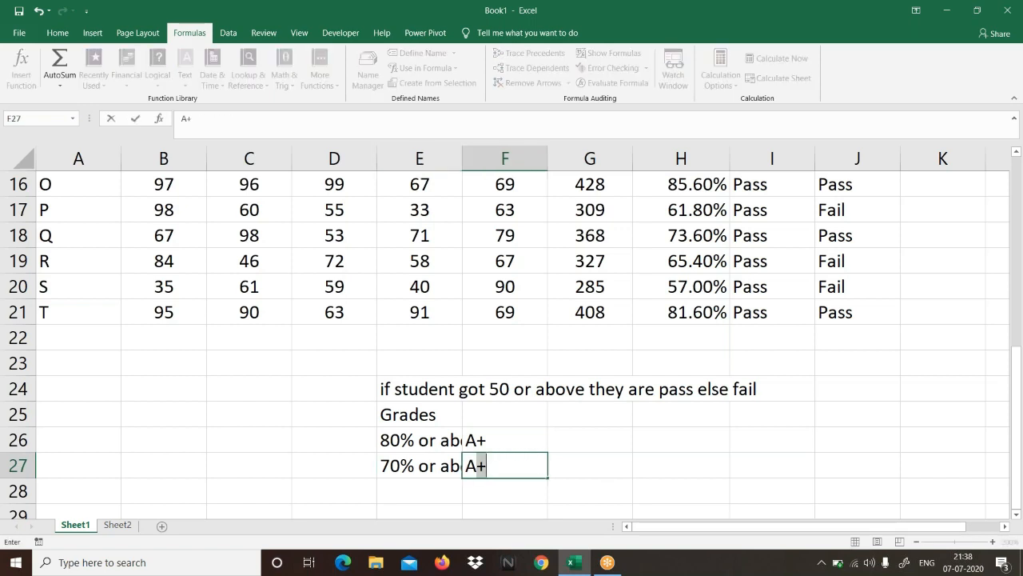
{"action": "key", "text": "BackSpace"}
{"action": "key", "text": "Return"}
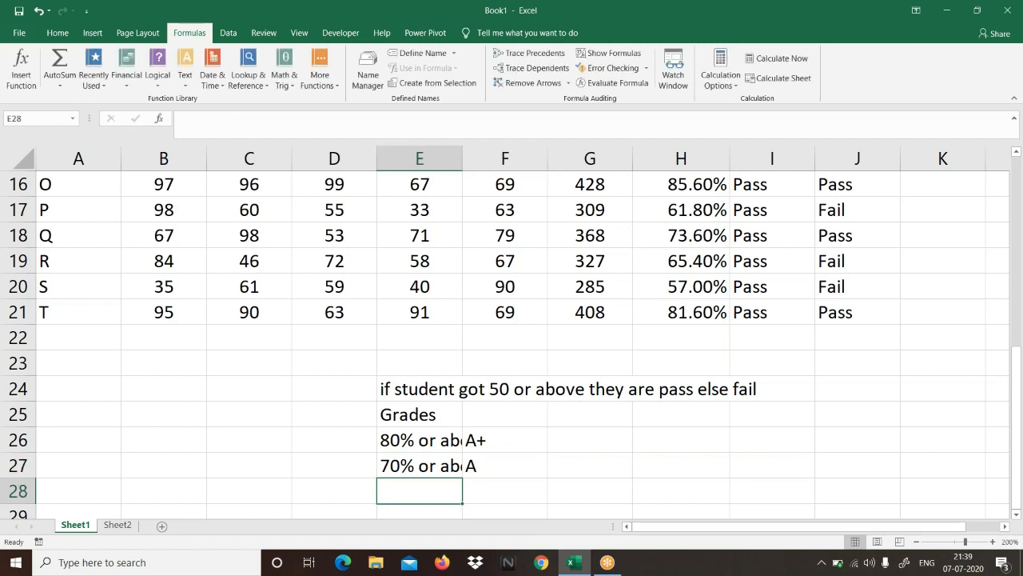
Step: Add the third grade criterion with "60% or Above" in E28 and grade "B+" in F28
{"action": "type", "text": "60% "}
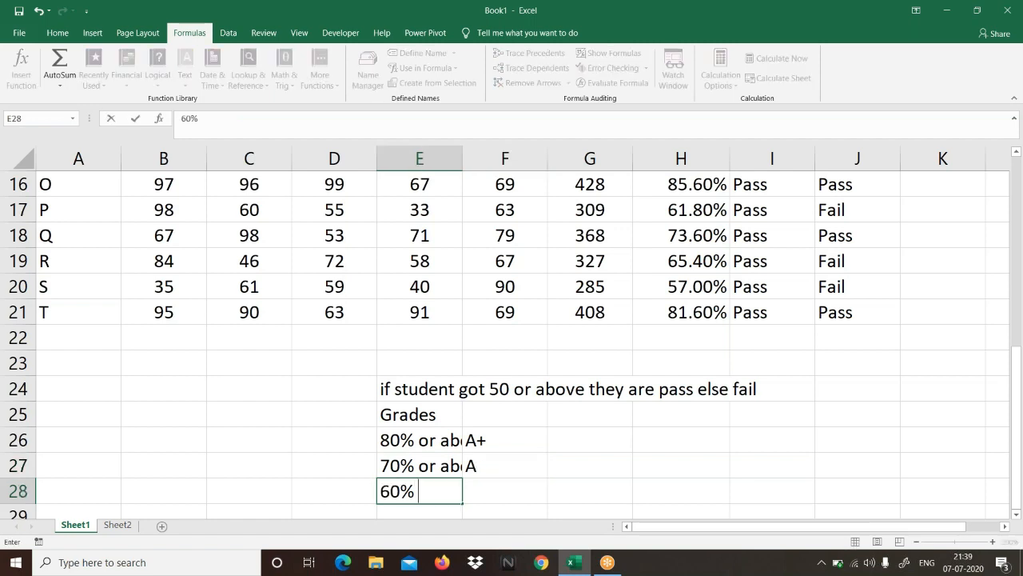
{"action": "type", "text": "or Above"}
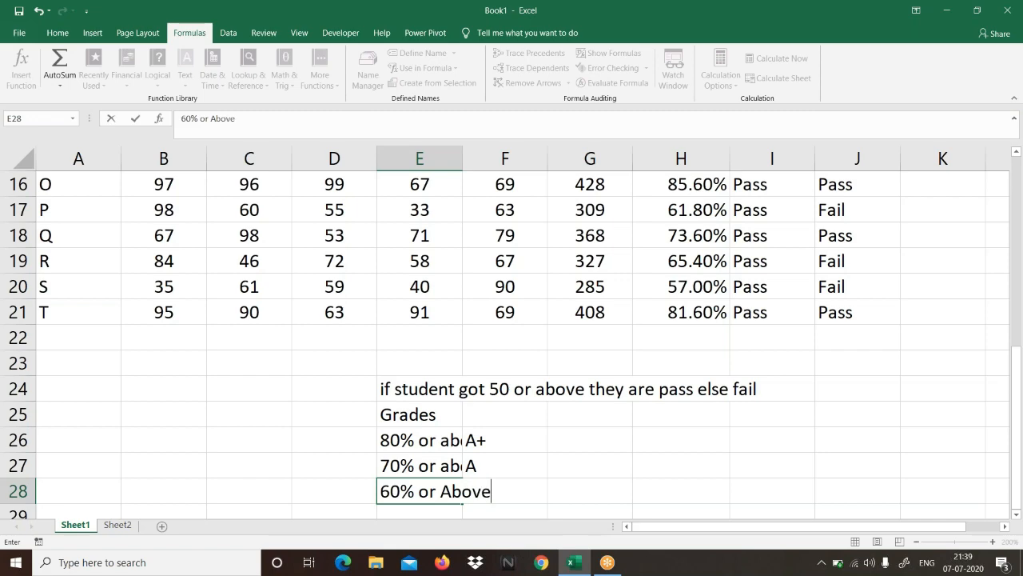
{"action": "key", "text": "Tab"}
{"action": "type", "text": "B+"}
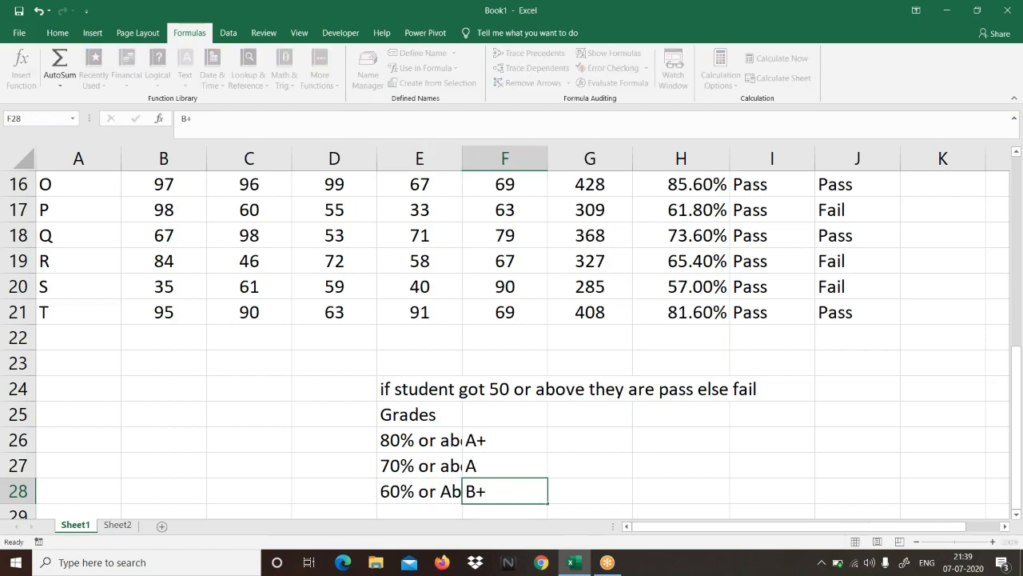
{"action": "key", "text": "Return"}
Step: Add the fourth grade criterion with "50% or above" in E29 and grade "B" in F29
{"action": "type", "text": "50% "}
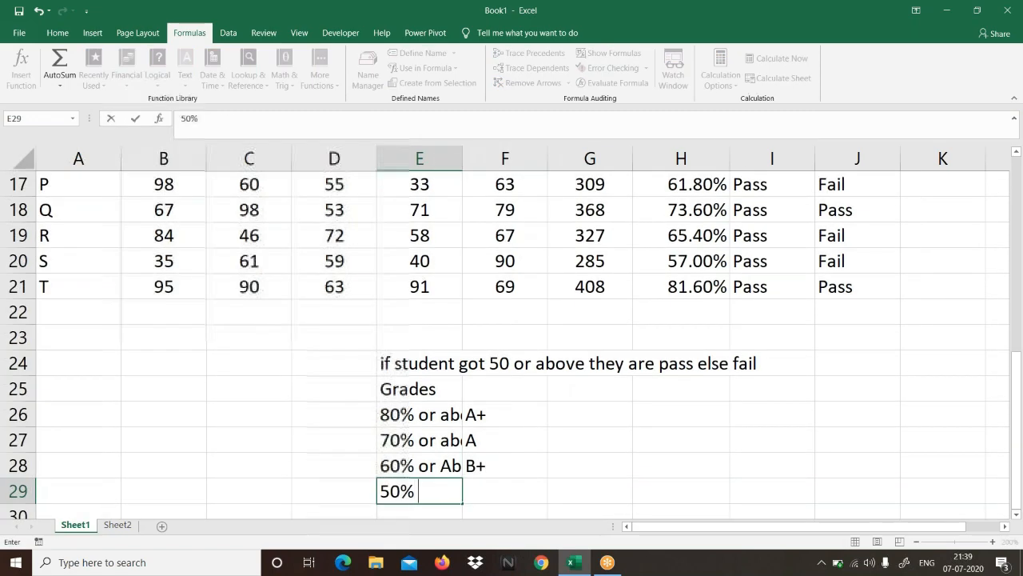
{"action": "type", "text": "or above"}
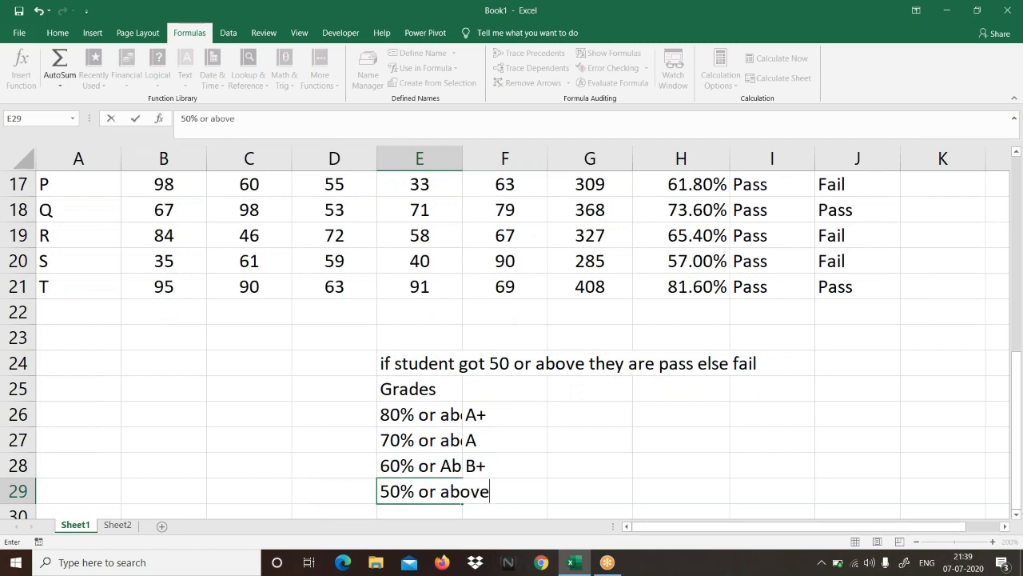
{"action": "key", "text": "Tab"}
{"action": "type", "text": "B+"}
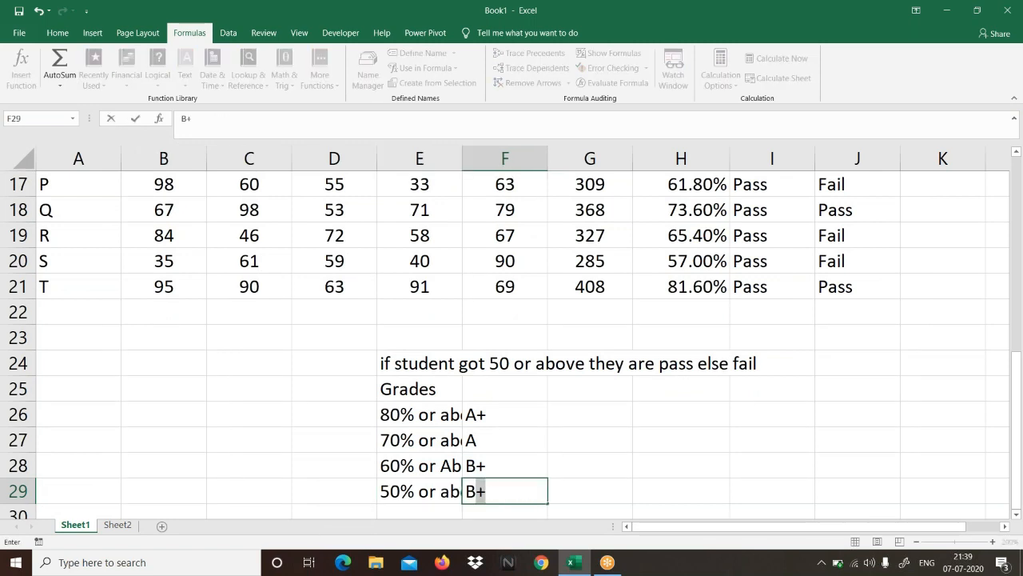
{"action": "key", "text": "BackSpace"}
{"action": "key", "text": "Return"}
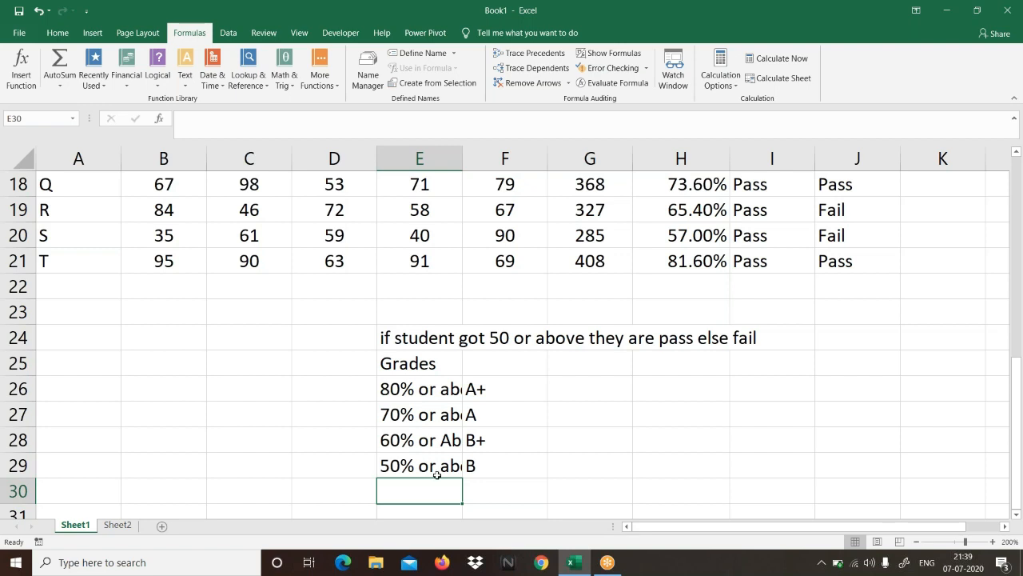
Step: Enter the note "if Student is Fail no grades will be awarded" in E30 below the grade criteria
{"action": "type", "text": "if Sty"}
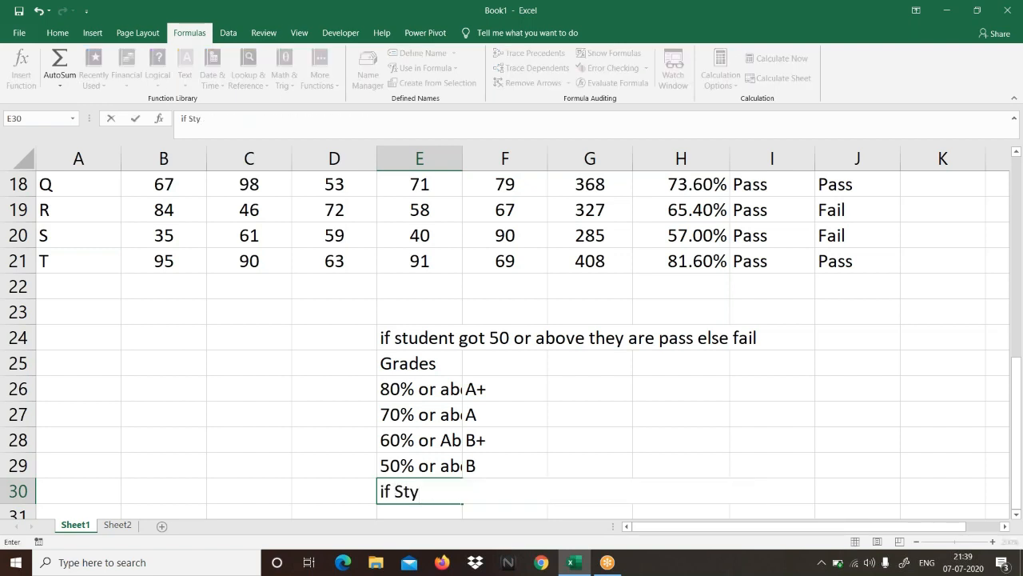
{"action": "key", "text": "BackSpace"}
{"action": "type", "text": "ud"}
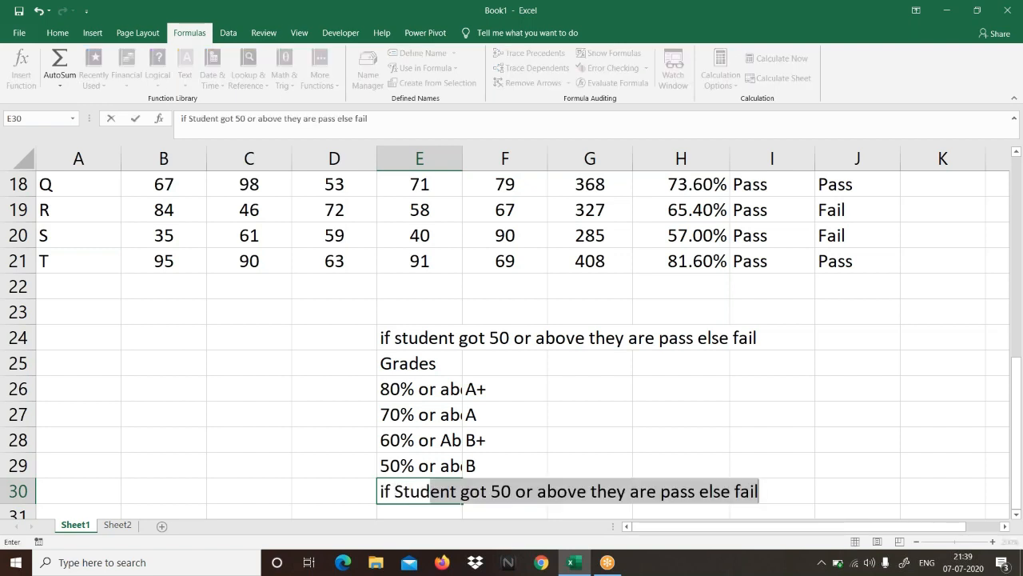
{"action": "type", "text": "ent is Fa"}
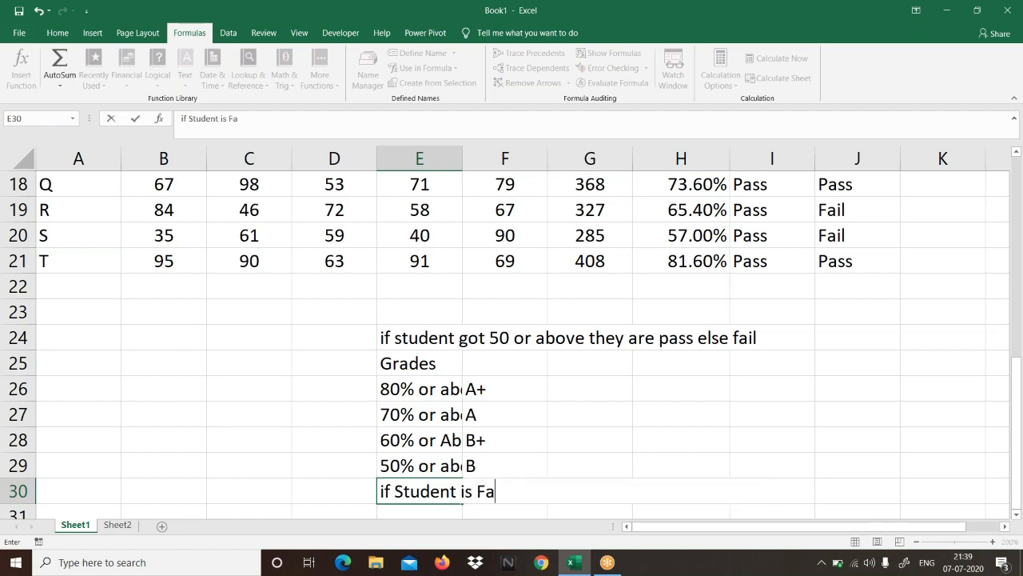
{"action": "type", "text": "il no gra"}
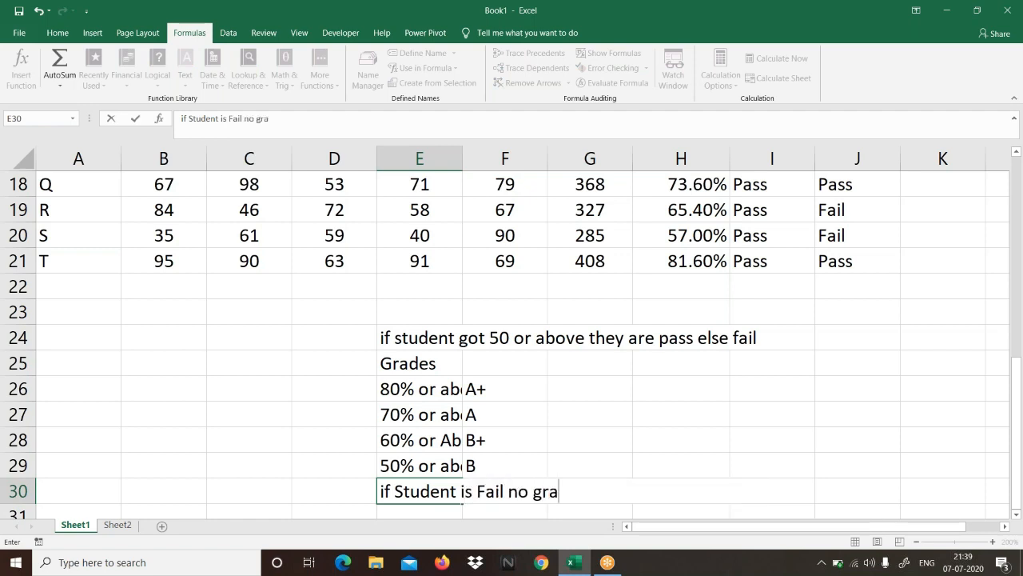
{"action": "type", "text": "des wil"}
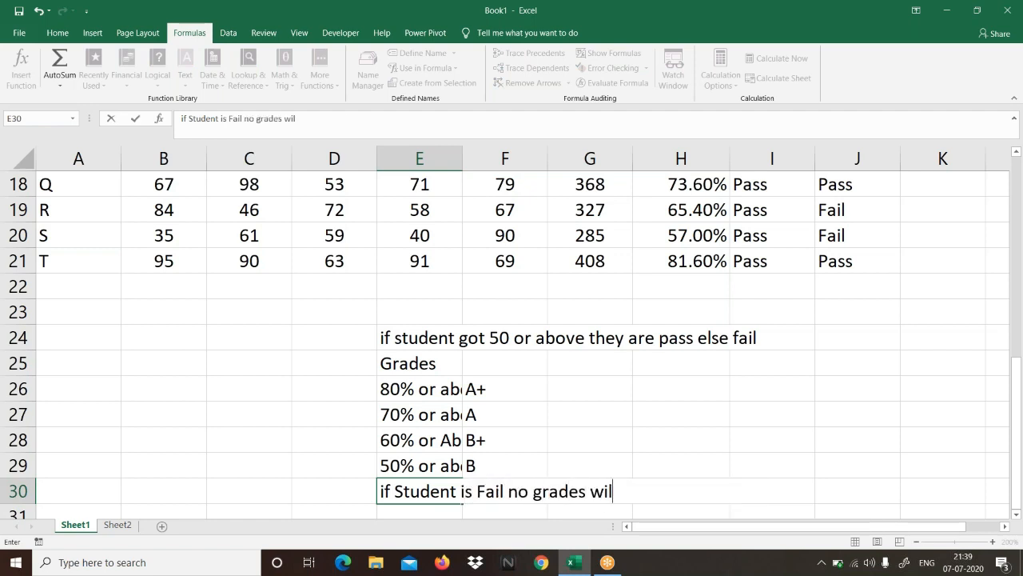
{"action": "type", "text": "l be awarded"}
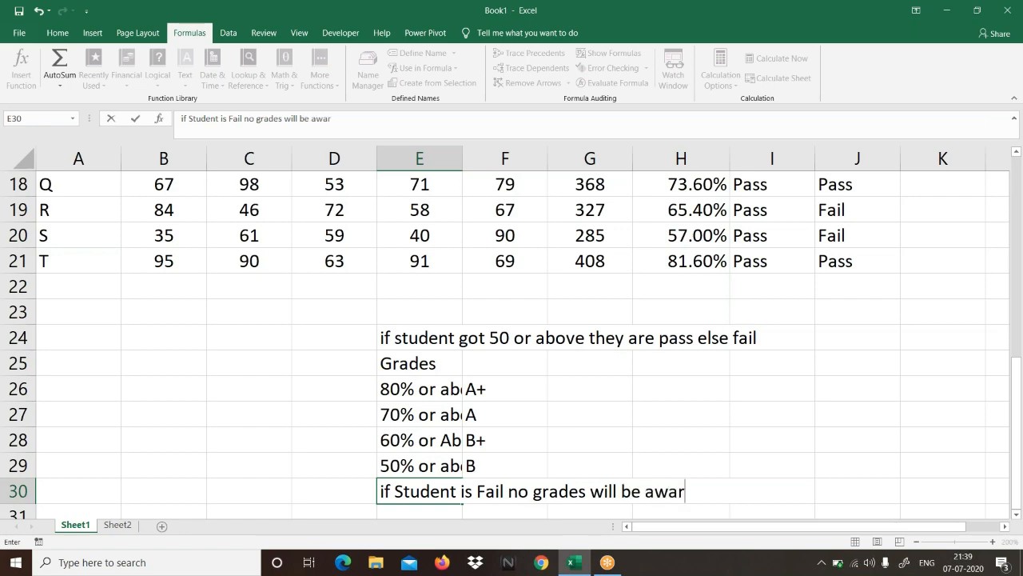
{"action": "key", "text": "Return"}
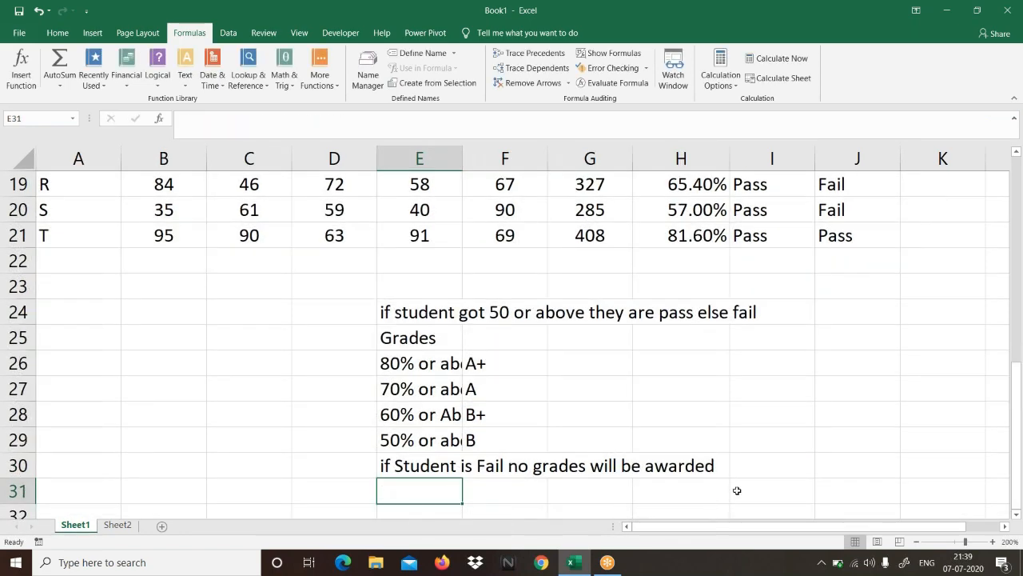
Step: Compare the Percentage and Status1 values of students R, S, P and N
{"action": "scroll", "coordinate": [822, 313], "scroll_direction": "up", "scroll_amount": 2}
{"action": "left_click", "coordinate": [834, 330]}
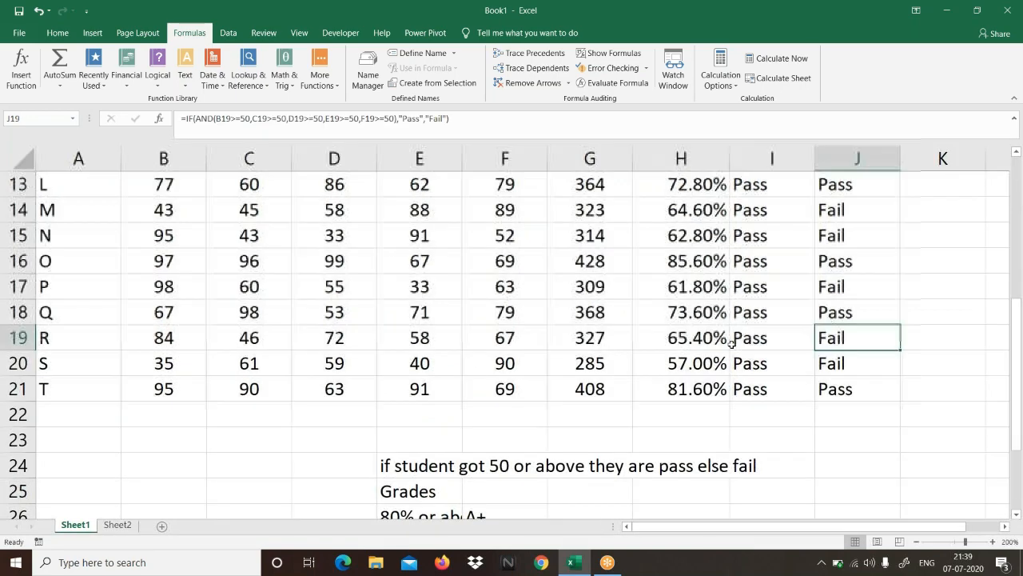
{"action": "left_click", "coordinate": [720, 340]}
{"action": "left_click", "coordinate": [839, 344]}
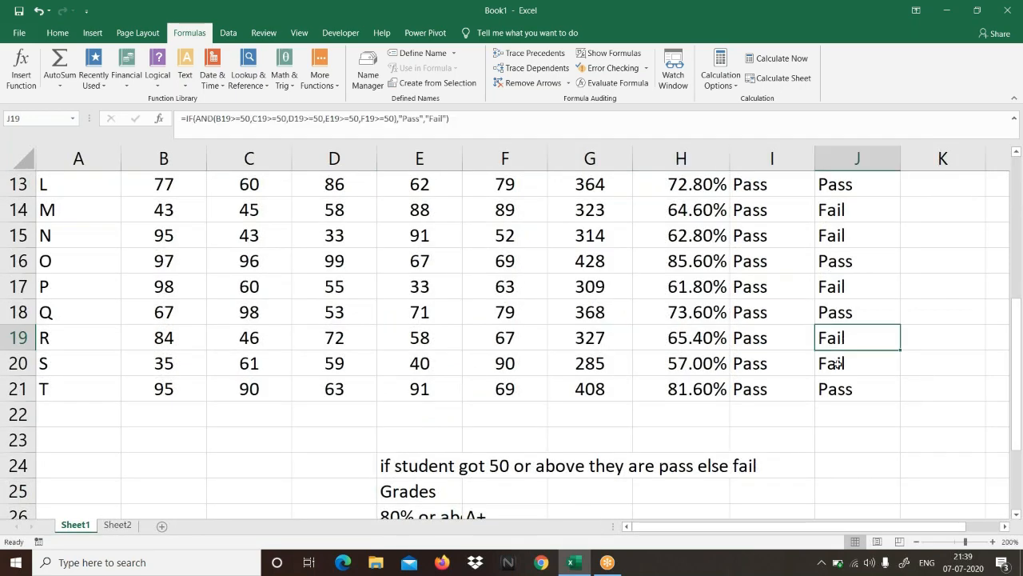
{"action": "left_click", "coordinate": [694, 364]}
{"action": "left_click", "coordinate": [849, 365]}
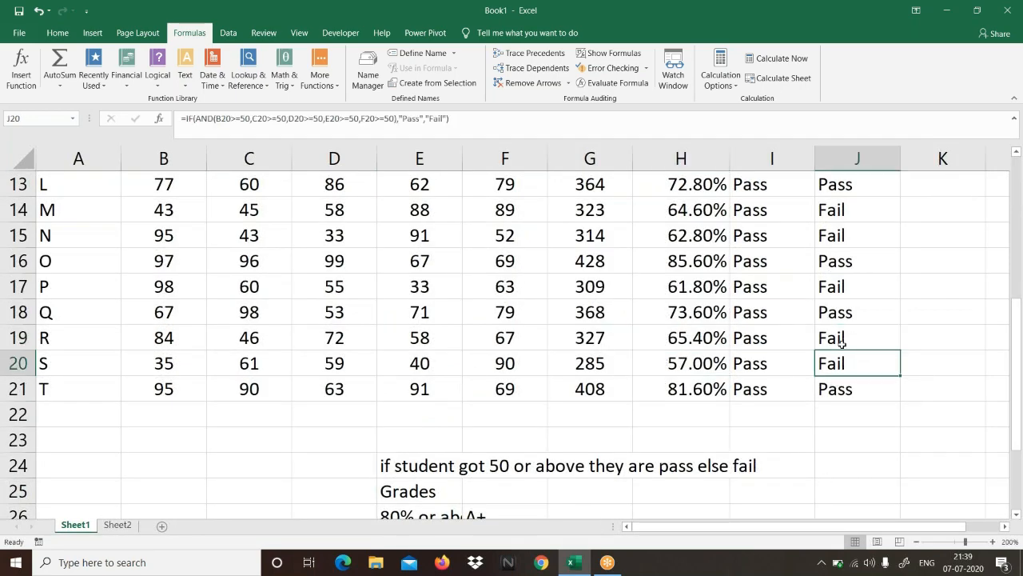
{"action": "left_click", "coordinate": [833, 287]}
{"action": "left_click", "coordinate": [684, 280]}
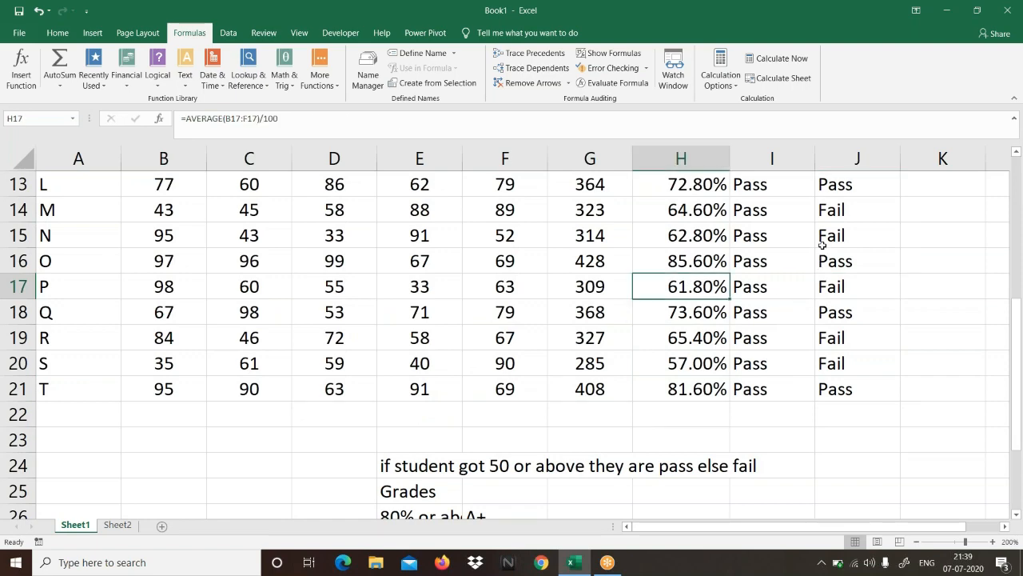
{"action": "left_click", "coordinate": [704, 237]}
{"action": "left_click", "coordinate": [848, 233]}
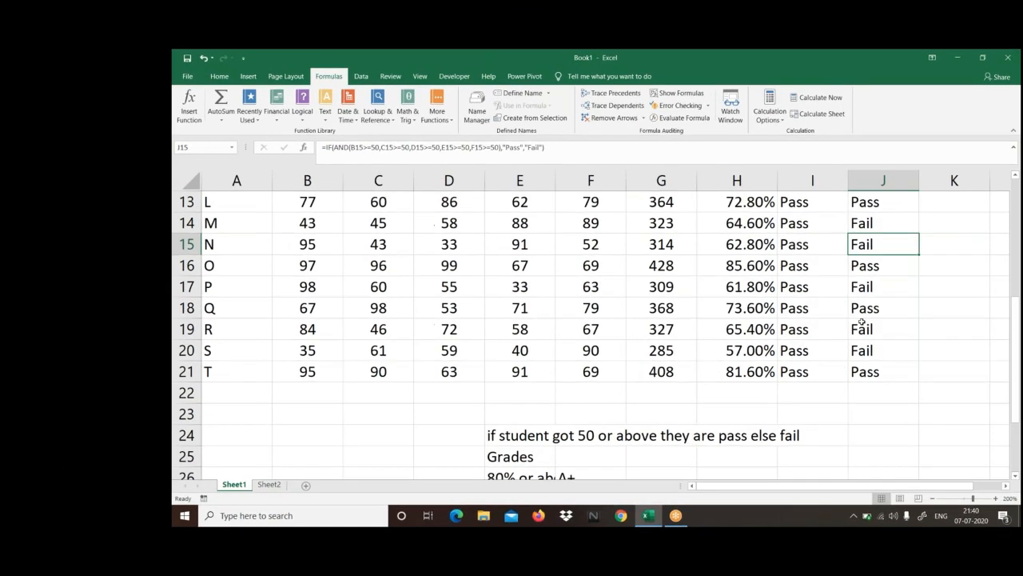
Step: Add the column header "Grades" in K1, beside Status1
{"action": "scroll", "coordinate": [840, 319], "scroll_direction": "up", "scroll_amount": 4}
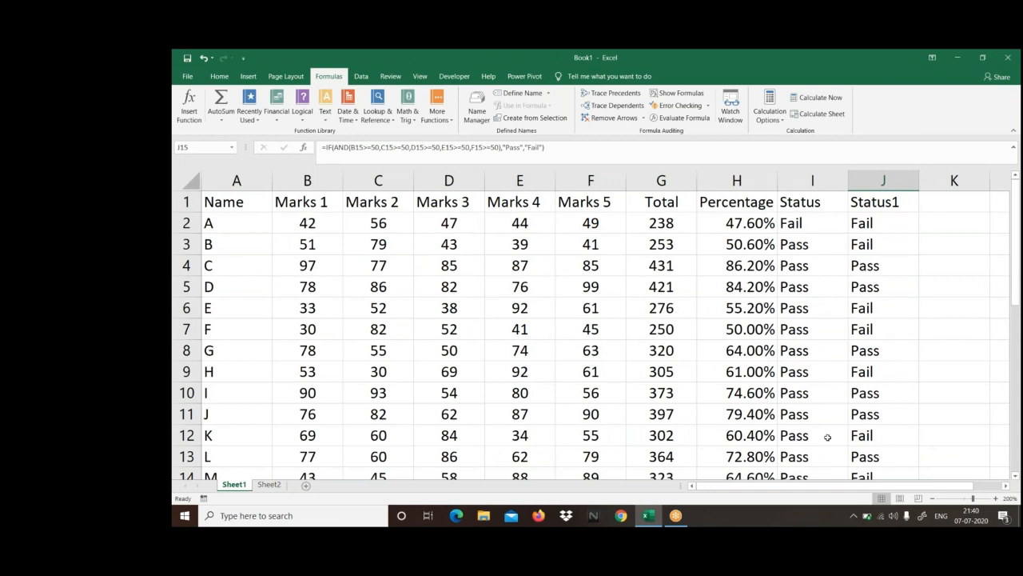
{"action": "left_click", "coordinate": [951, 195]}
{"action": "type", "text": "Grades"}
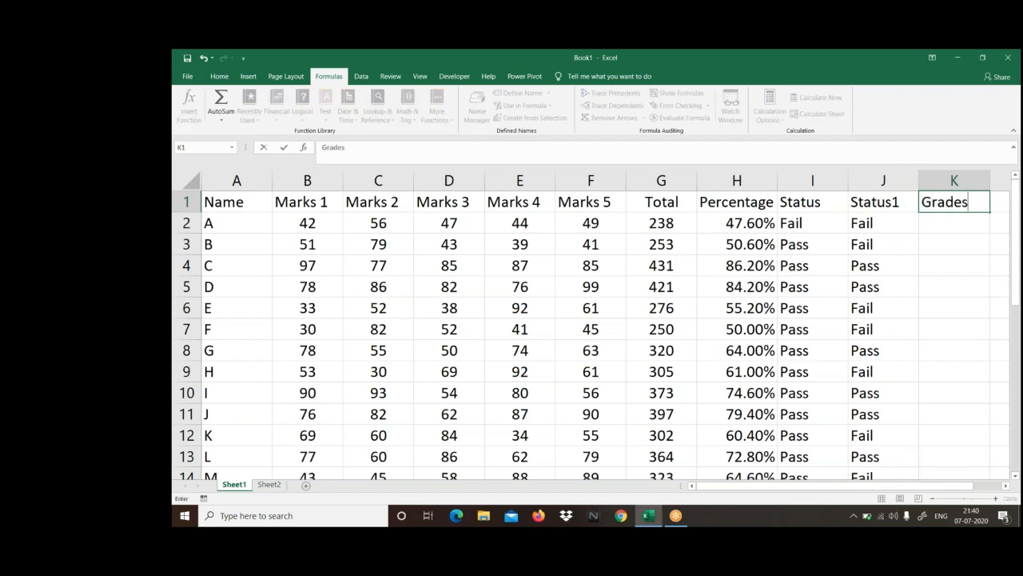
{"action": "key", "text": "Return"}
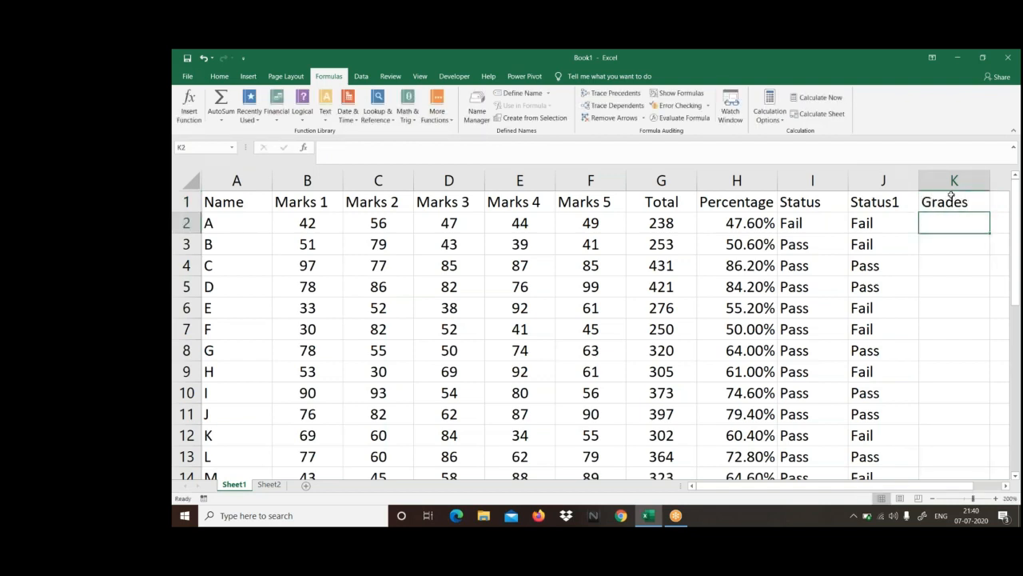
Step: Begin the K2 grade formula with =IF(J2="Fail","", and review its logical test and blank true value
{"action": "type", "text": "=IF("}
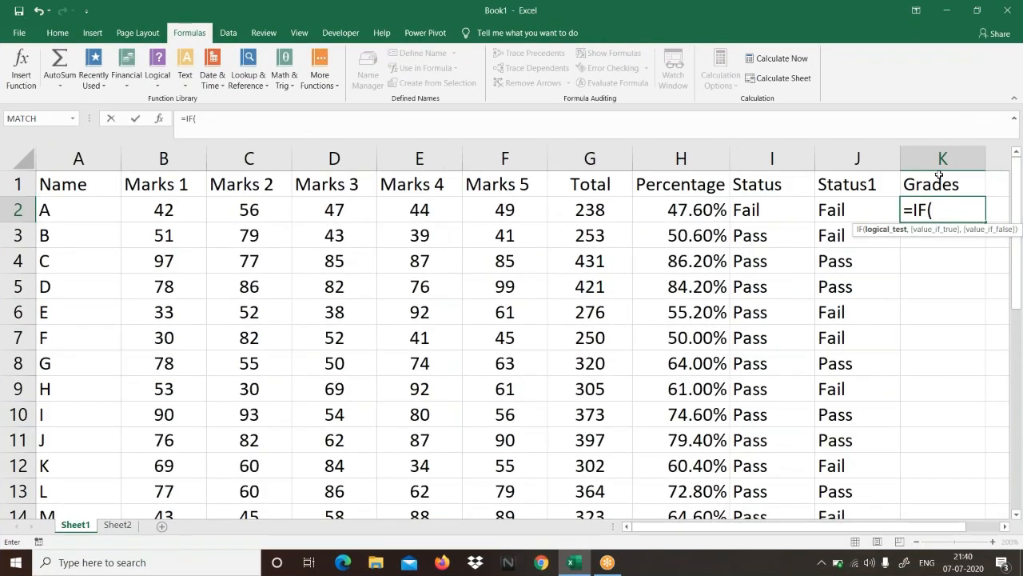
{"action": "left_click", "coordinate": [836, 211]}
{"action": "type", "text": "="}
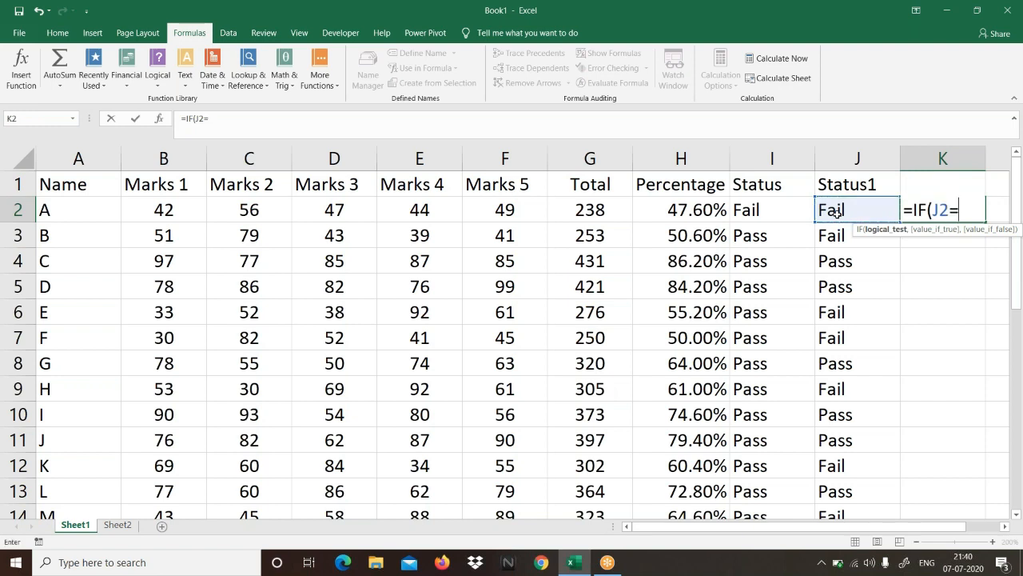
{"action": "type", "text": "\"Fail\""}
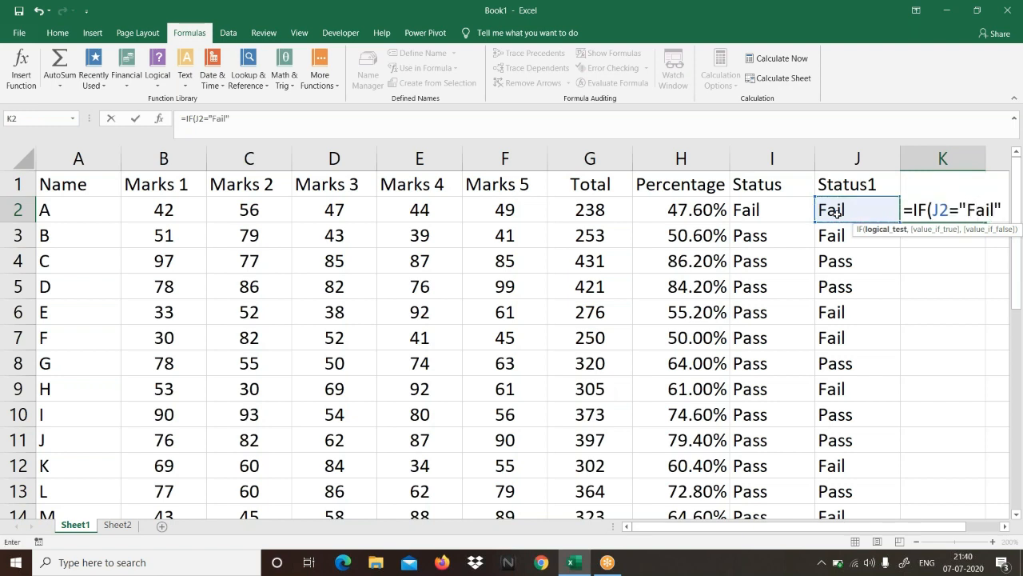
{"action": "type", "text": ","}
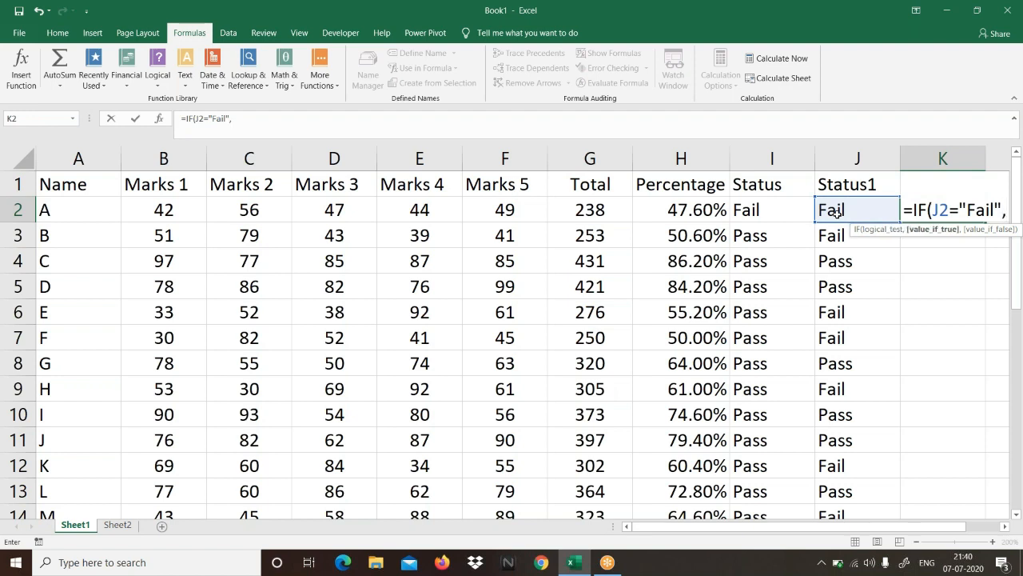
{"action": "type", "text": "\"\","}
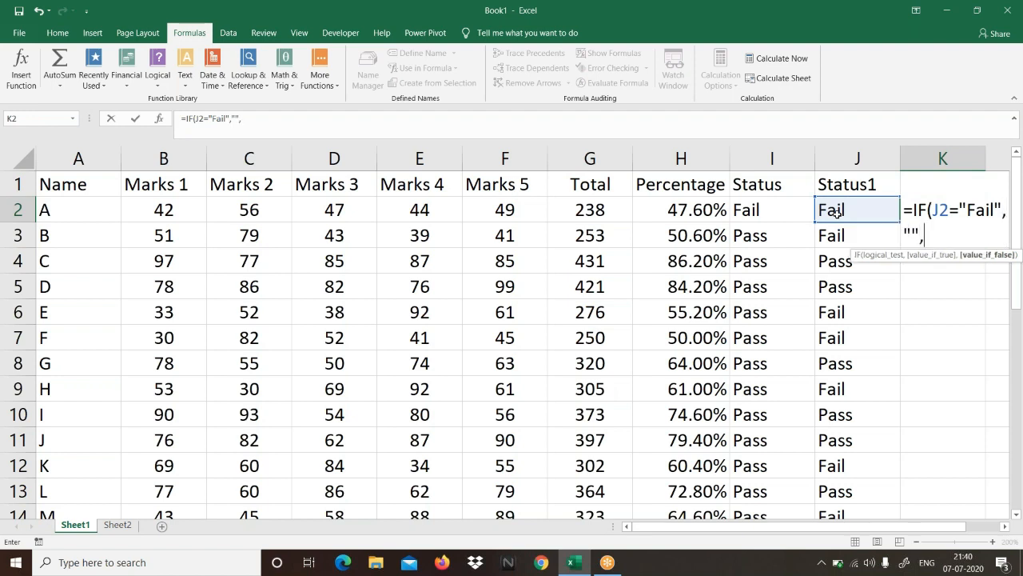
{"action": "left_click", "coordinate": [1005, 529]}
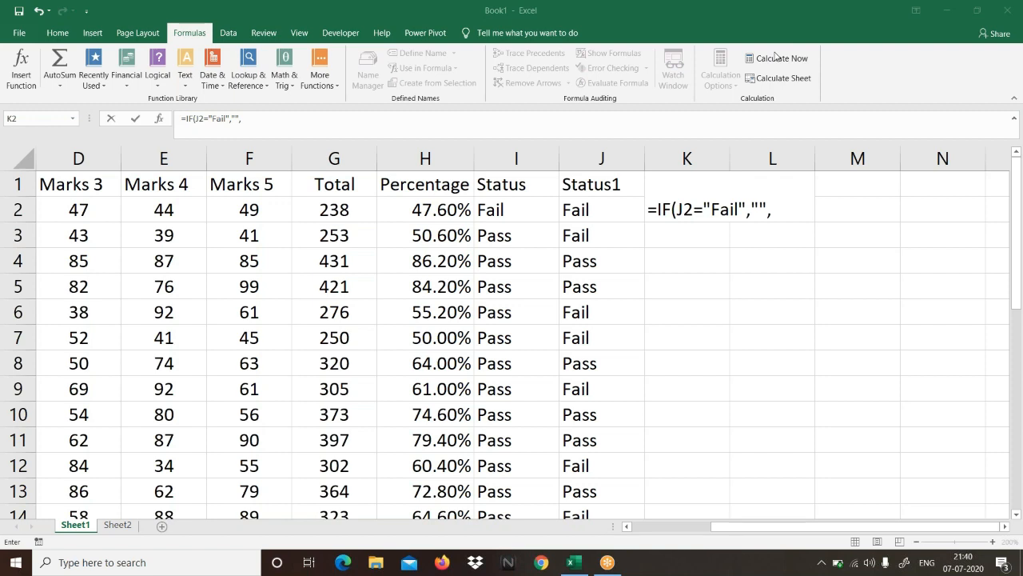
{"action": "double_click", "coordinate": [704, 210]}
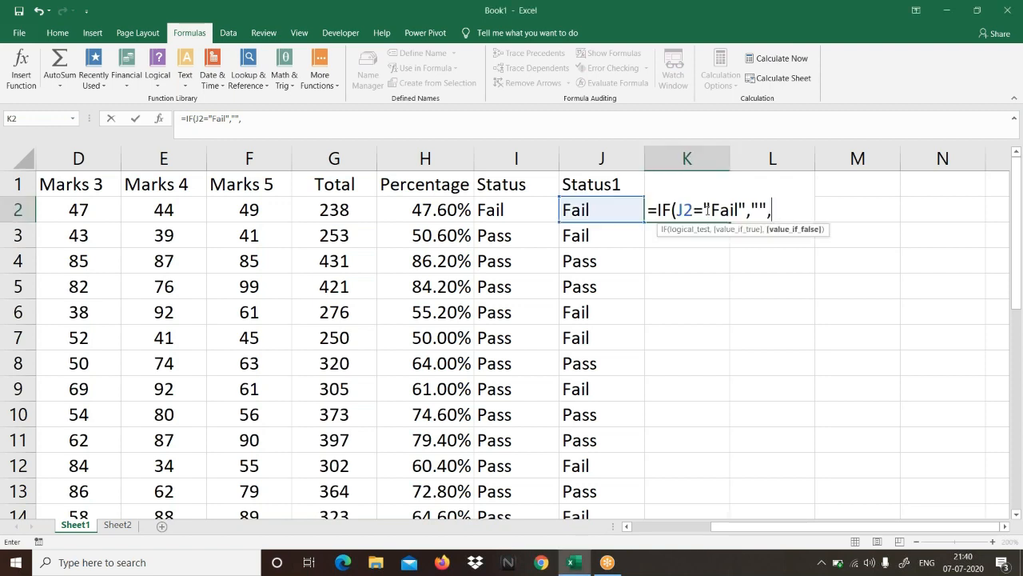
{"action": "left_click_drag", "start_coordinate": [676, 210], "coordinate": [744, 210]}
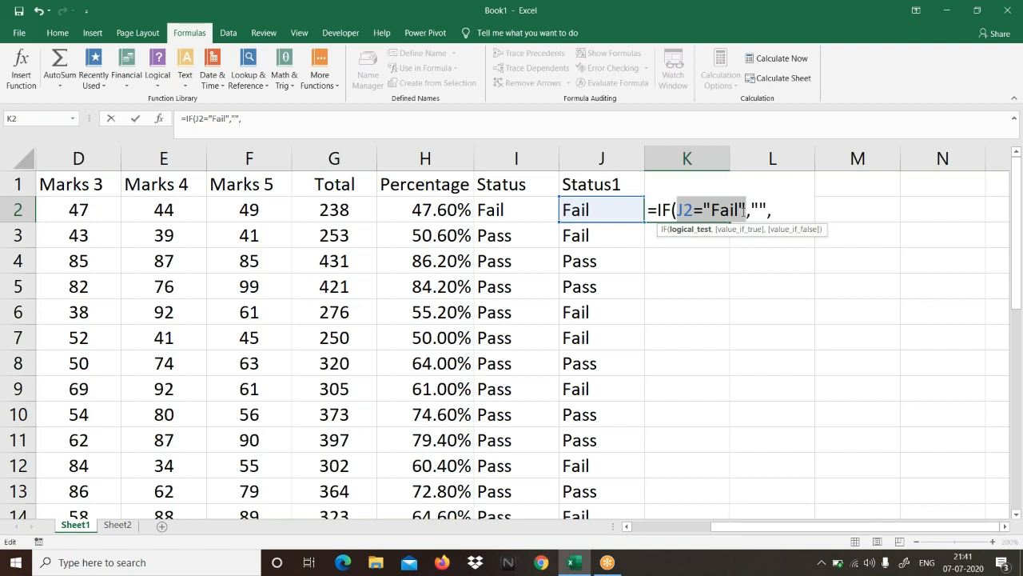
{"action": "left_click_drag", "start_coordinate": [751, 209], "coordinate": [766, 209]}
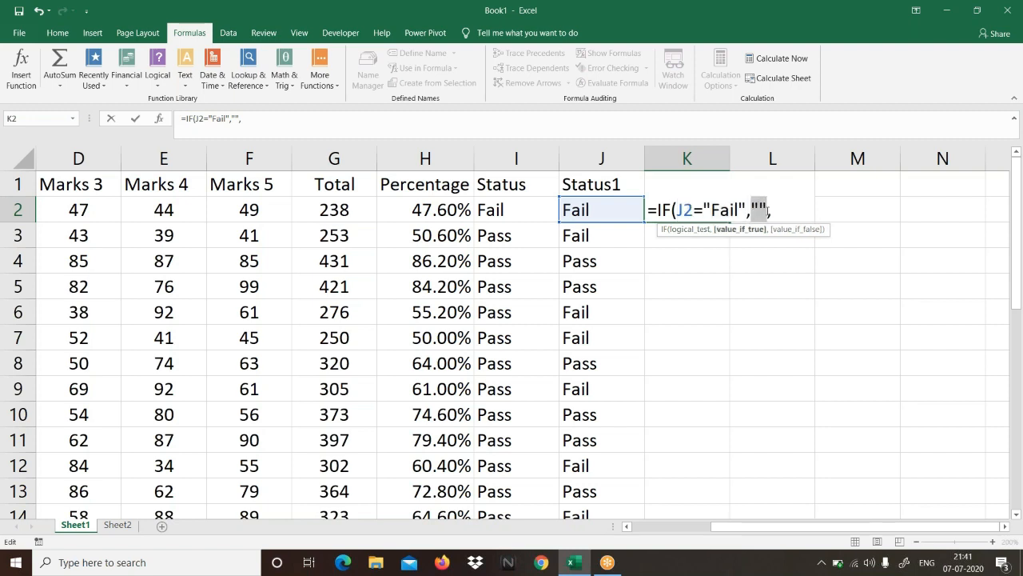
Step: Continue the K2 formula with a nested IF(H2>=80%,"A+", as the value if false
{"action": "left_click", "coordinate": [781, 212]}
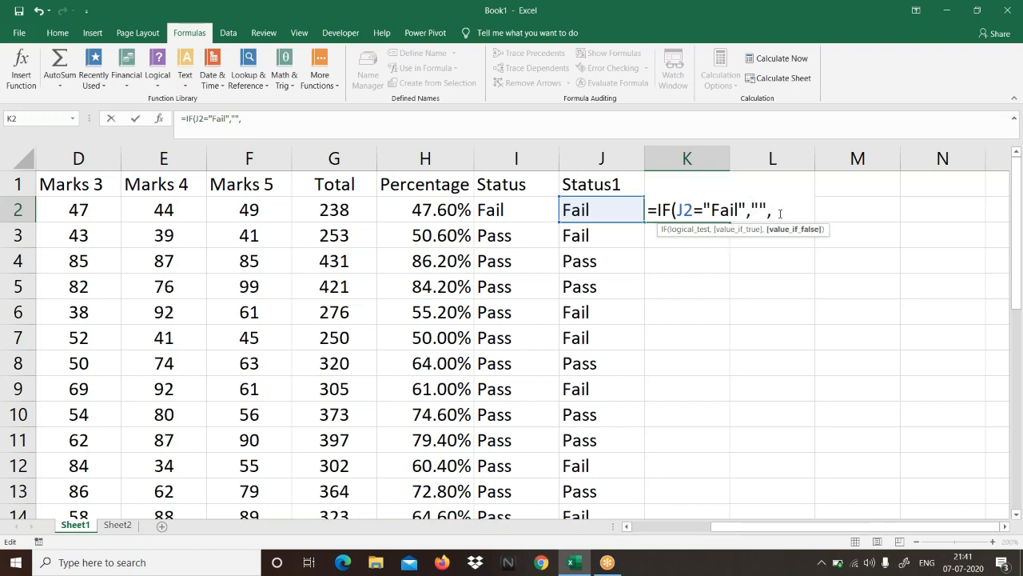
{"action": "type", "text": "IF("}
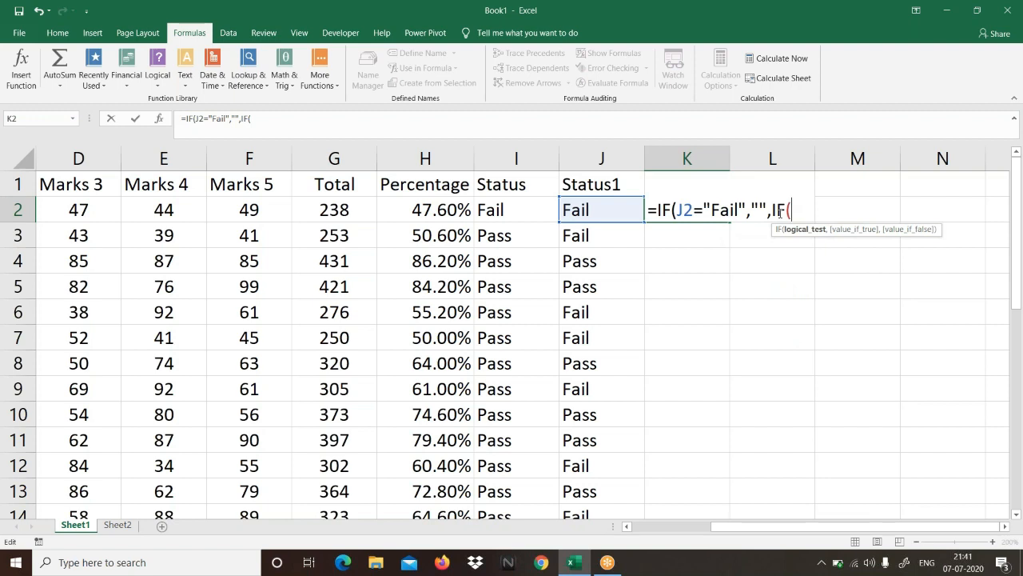
{"action": "left_click", "coordinate": [439, 209]}
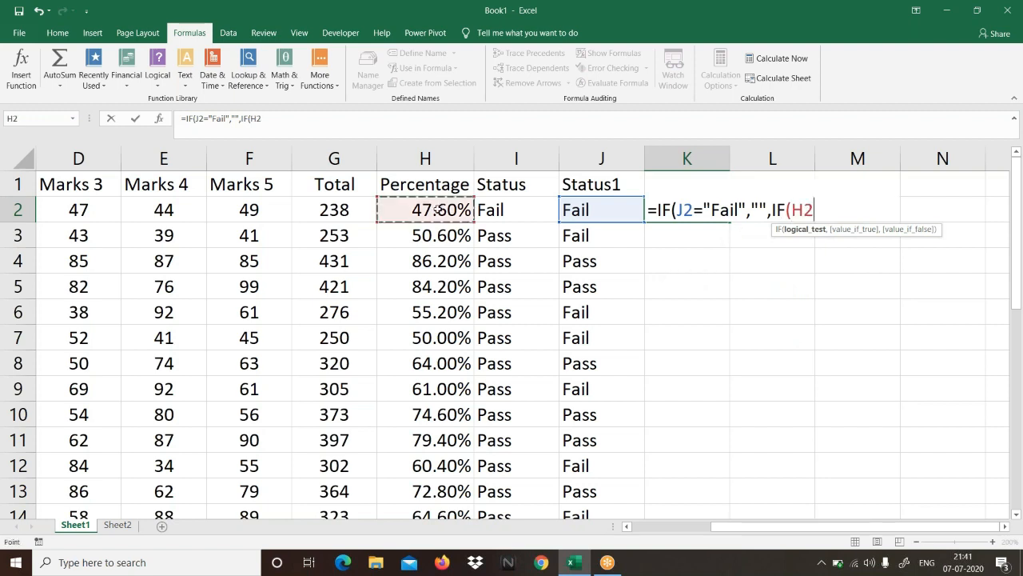
{"action": "type", "text": ">"}
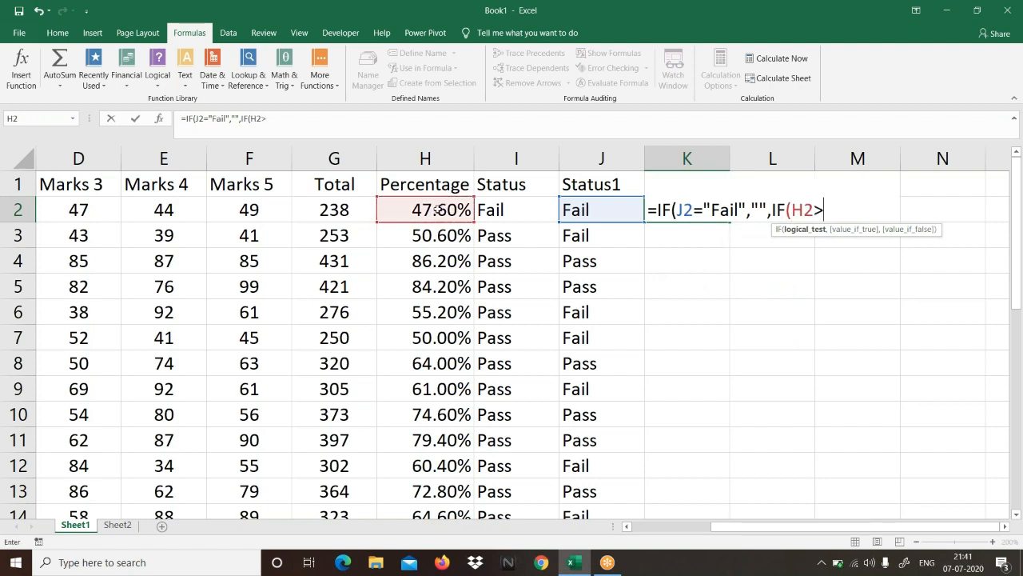
{"action": "type", "text": "=80%,"}
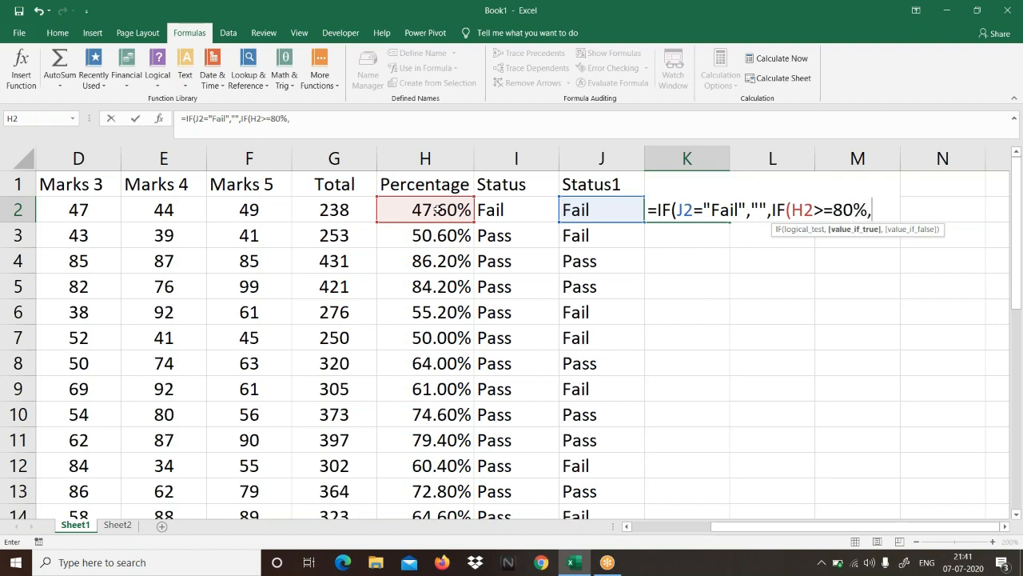
{"action": "type", "text": "\"A+\","}
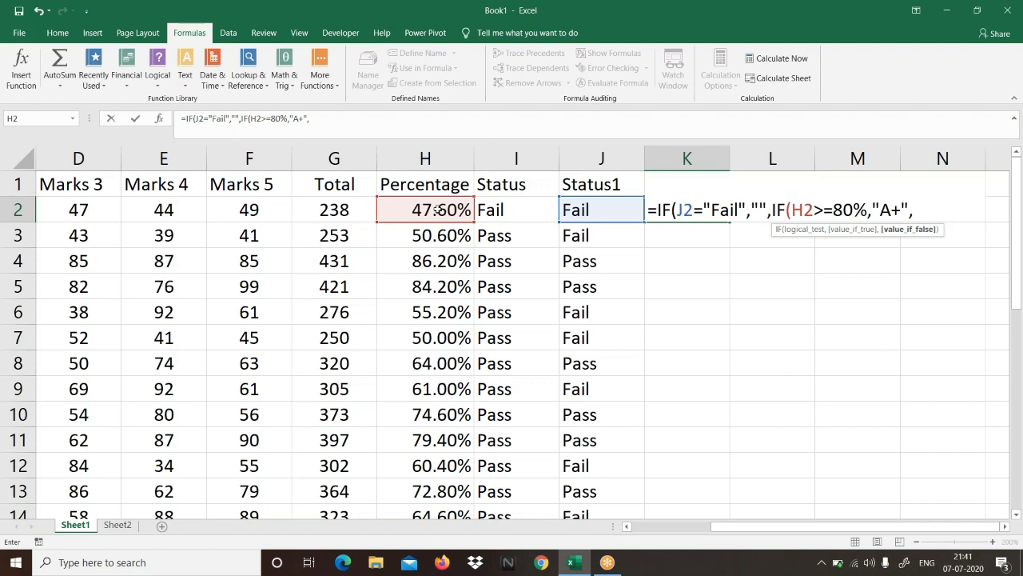
{"action": "type", "text": "IF("}
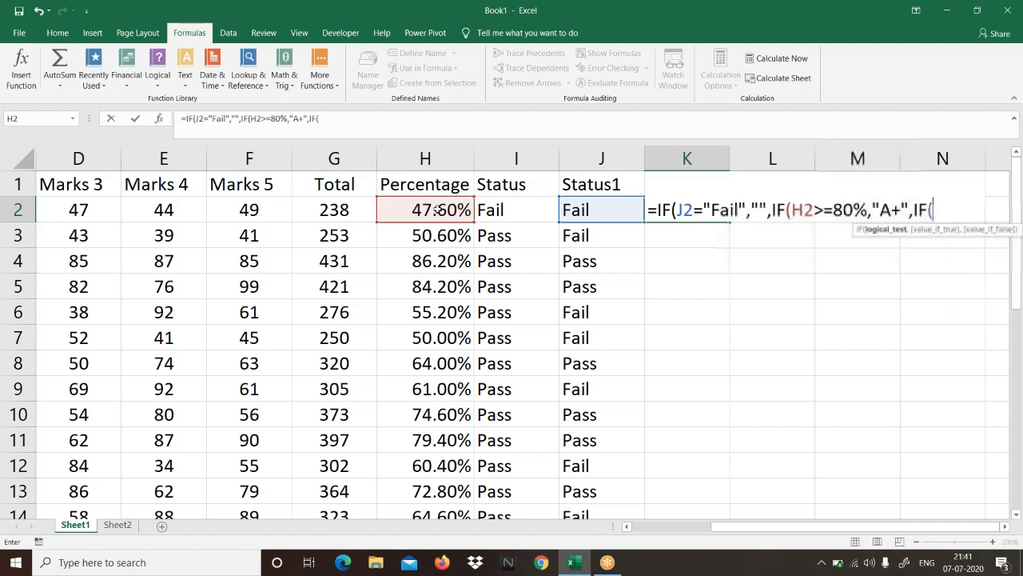
Step: Extend the K2 formula with another nested condition, IF(H2>=70%,"A", following the A+ grade
{"action": "left_click", "coordinate": [437, 209]}
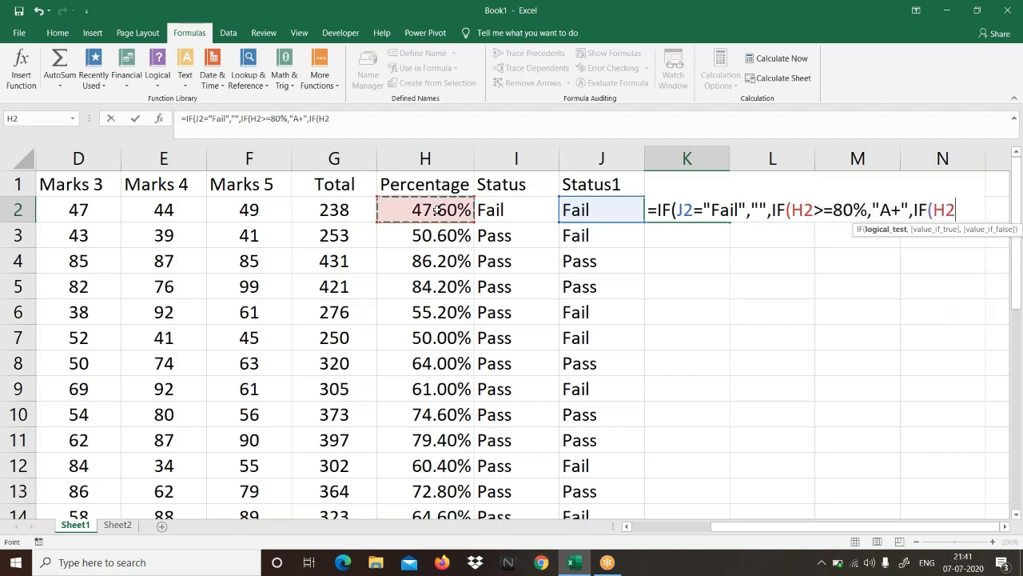
{"action": "type", "text": ">="}
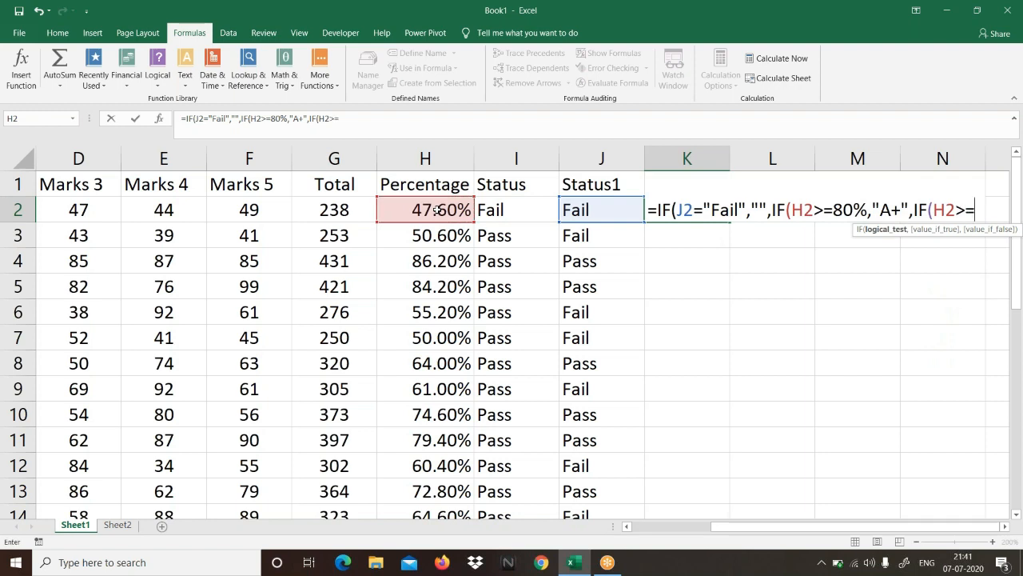
{"action": "type", "text": "70"}
{"action": "type", "text": "%"}
{"action": "type", "text": ",\"A"}
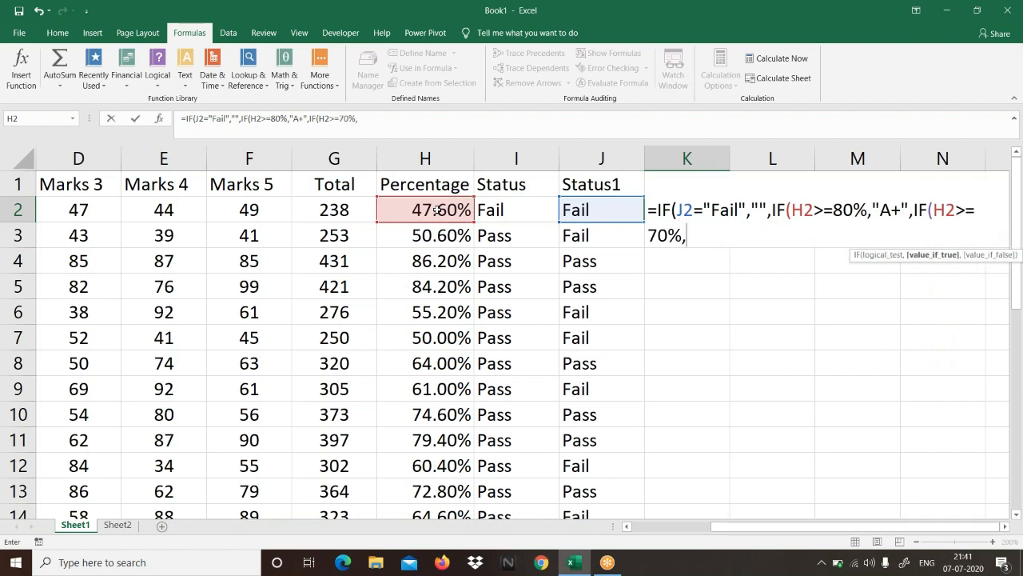
{"action": "type", "text": "\","}
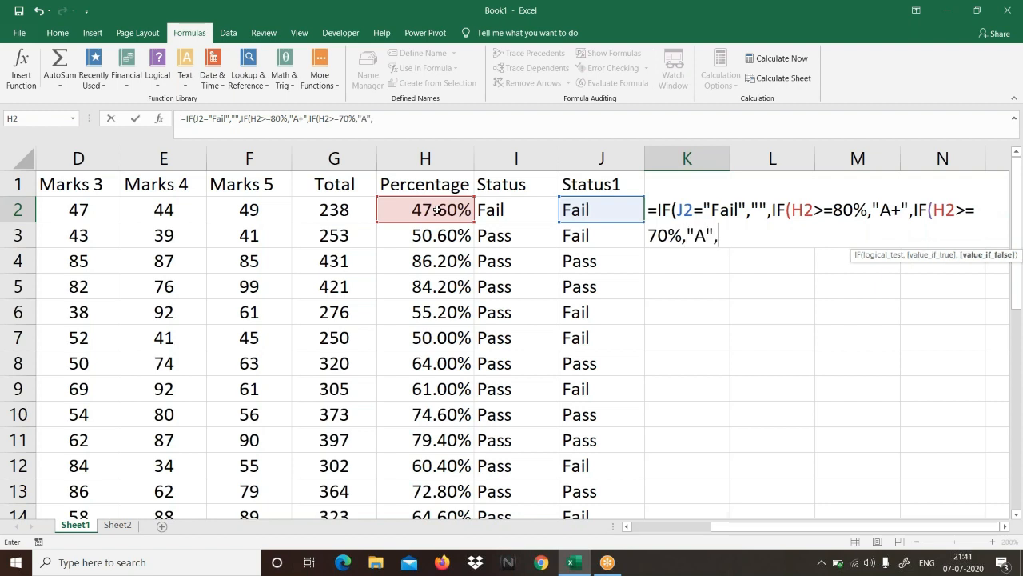
{"action": "type", "text": "if("}
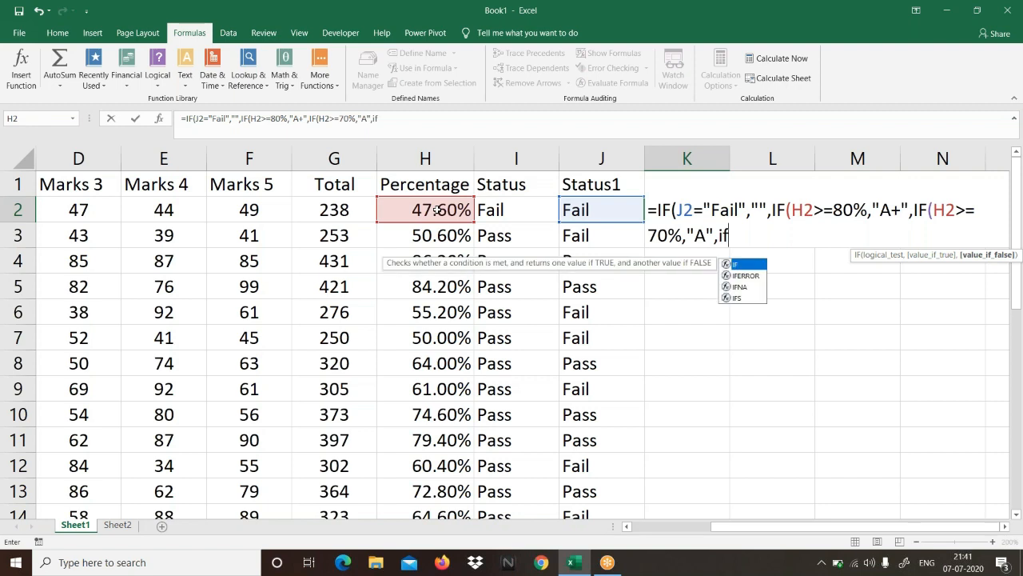
Step: Extend the K2 formula with a third nested grade condition, IF(H2>=60%,"B+", following the A grade
{"action": "key", "text": "Left"}
{"action": "left_click", "coordinate": [437, 209]}
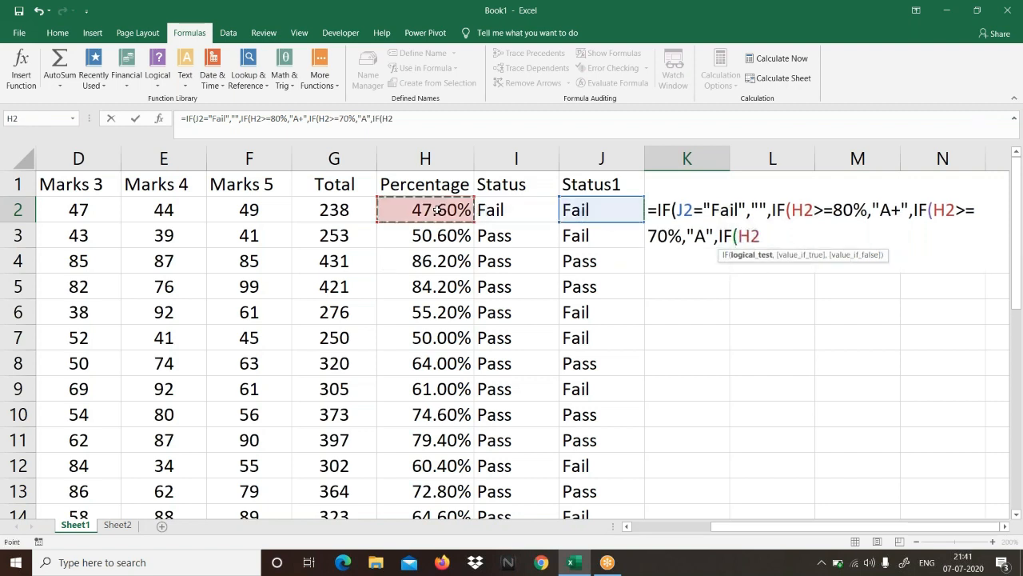
{"action": "type", "text": ">="}
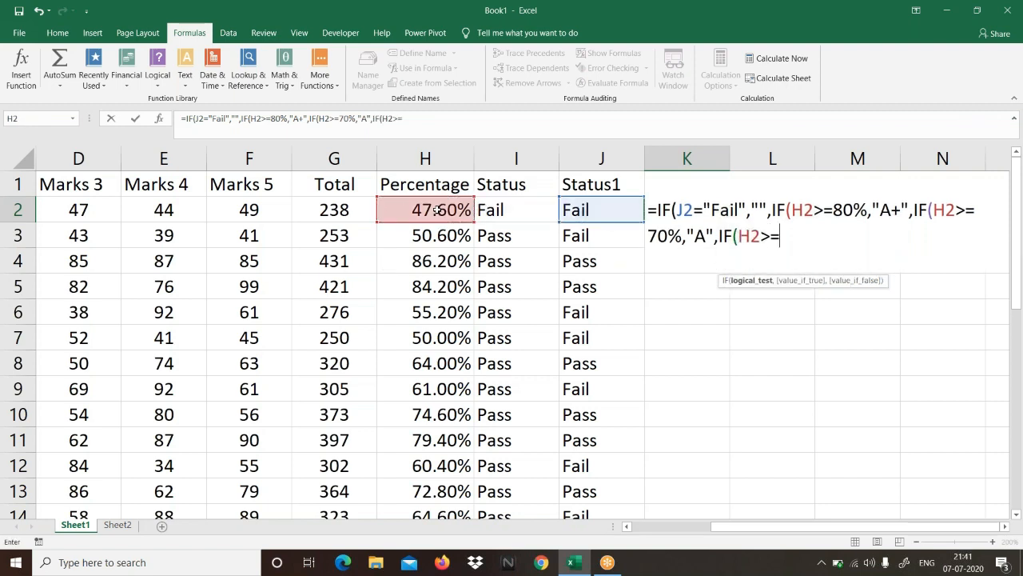
{"action": "type", "text": "60%,\"A"}
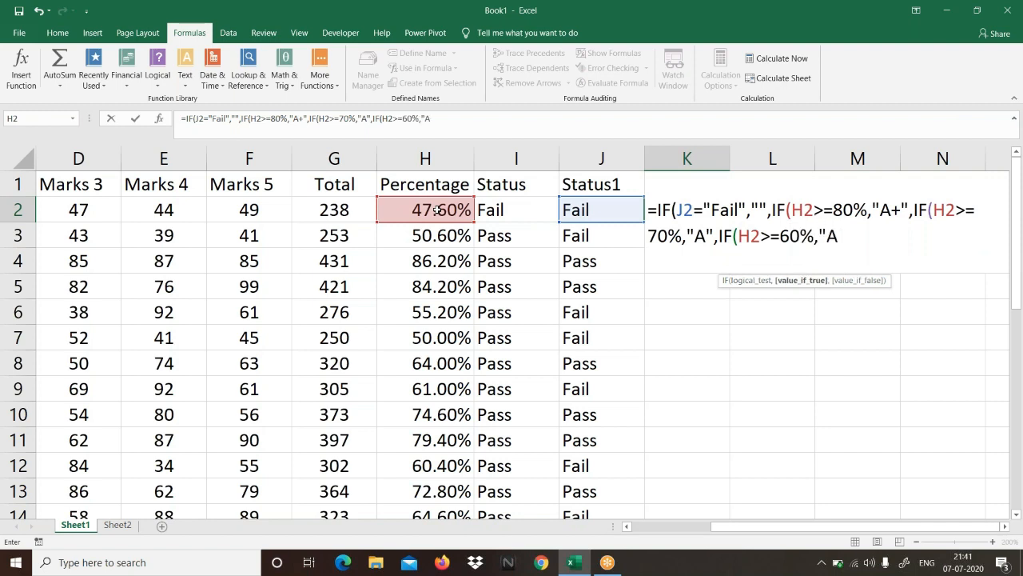
{"action": "key", "text": "BackSpace"}
{"action": "type", "text": "B\""}
{"action": "key", "text": "BackSpace"}
{"action": "type", "text": "+\","}
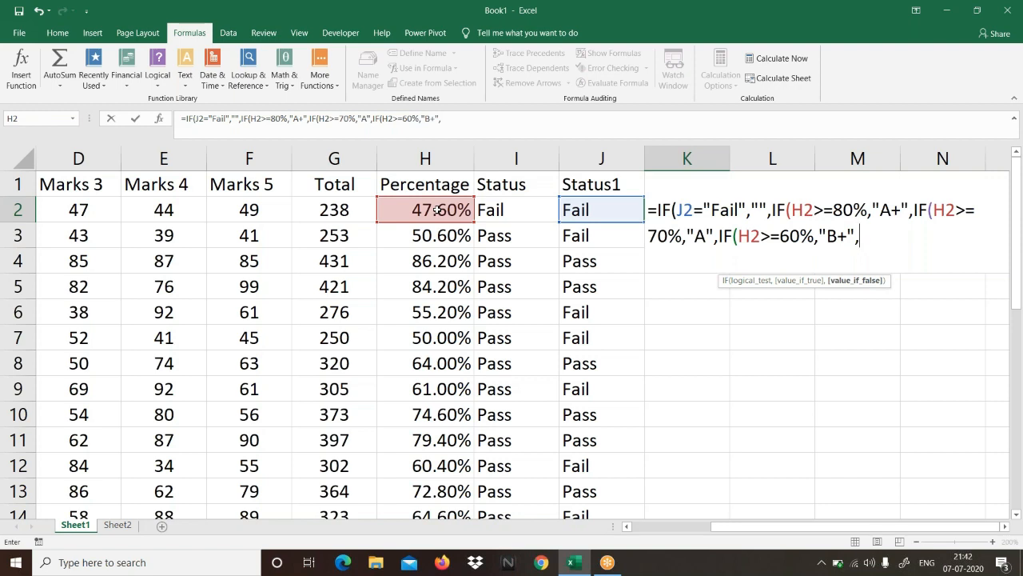
Step: Finish the K2 formula with "B" as the final value if false, close all four IF functions, and review its arguments
{"action": "type", "text": "\"B\")"}
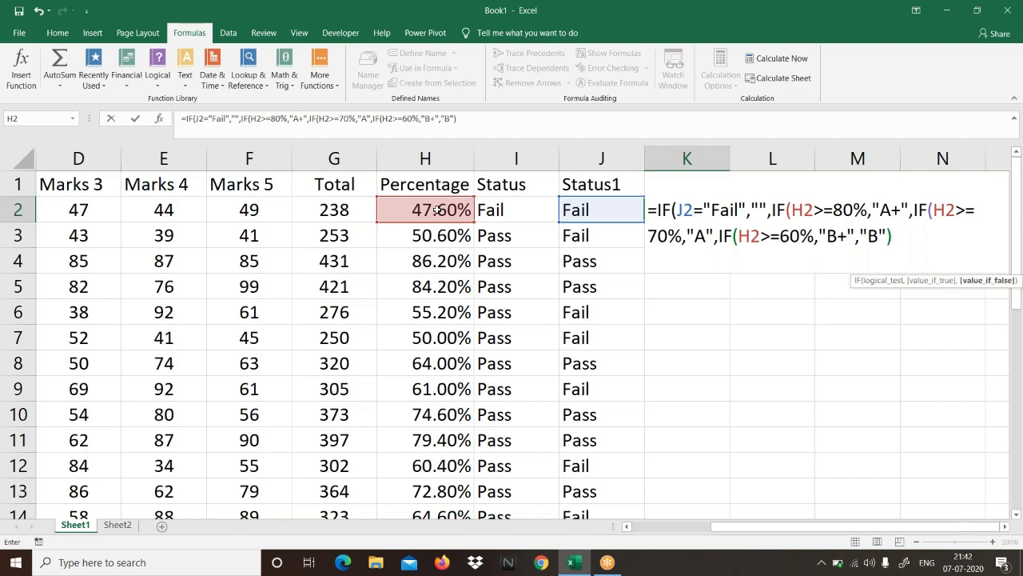
{"action": "left_click", "coordinate": [751, 28]}
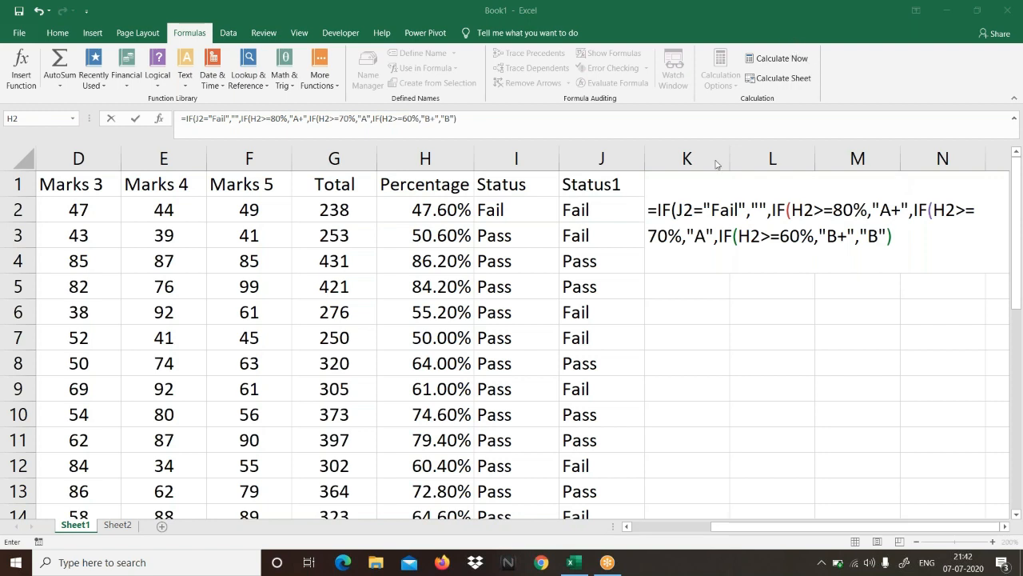
{"action": "left_click", "coordinate": [903, 234]}
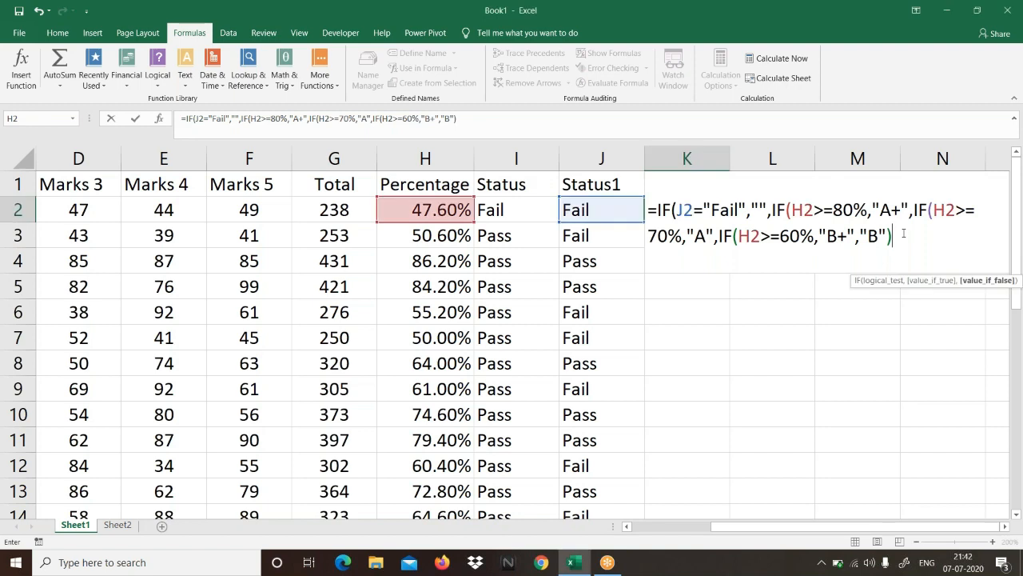
{"action": "type", "text": ")))"}
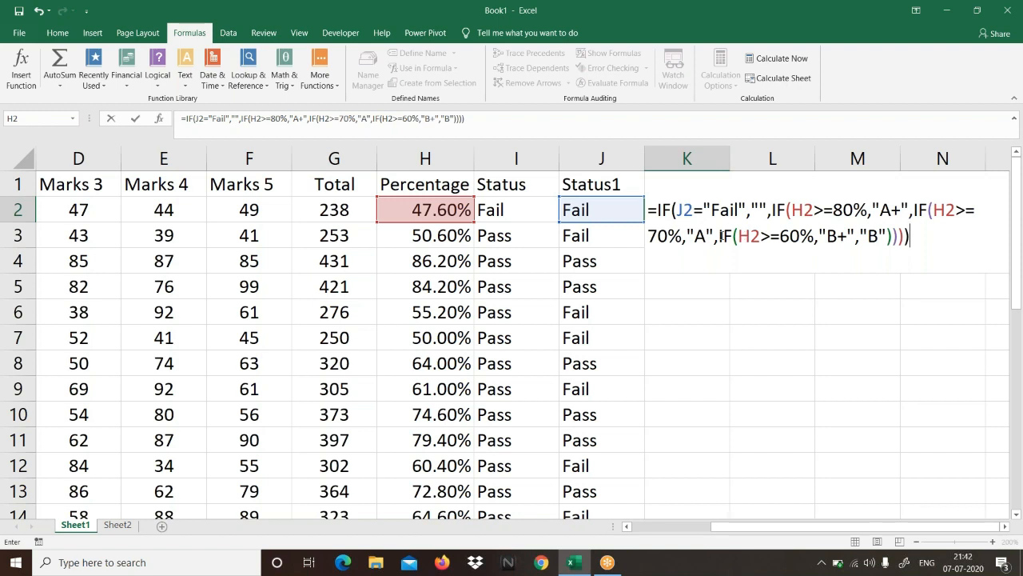
{"action": "left_click_drag", "start_coordinate": [724, 236], "coordinate": [892, 244]}
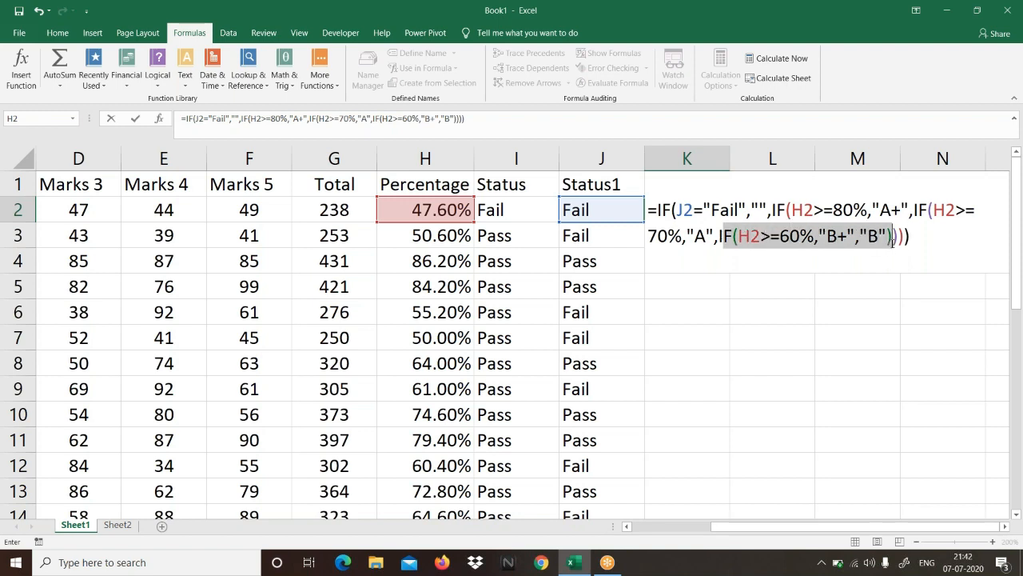
{"action": "left_click_drag", "start_coordinate": [708, 238], "coordinate": [666, 236]}
{"action": "left_click", "coordinate": [667, 237]}
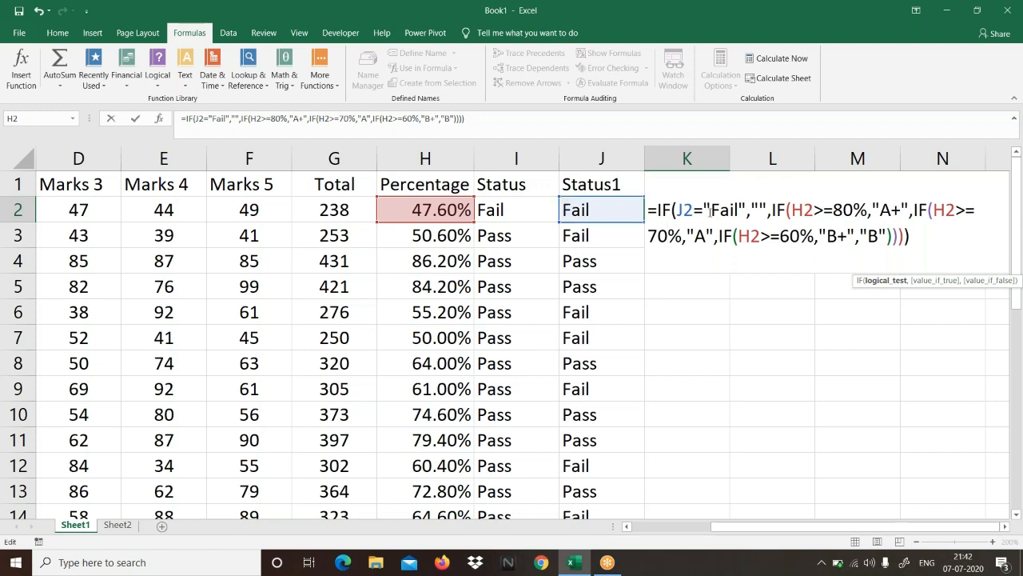
{"action": "left_click_drag", "start_coordinate": [749, 209], "coordinate": [767, 209]}
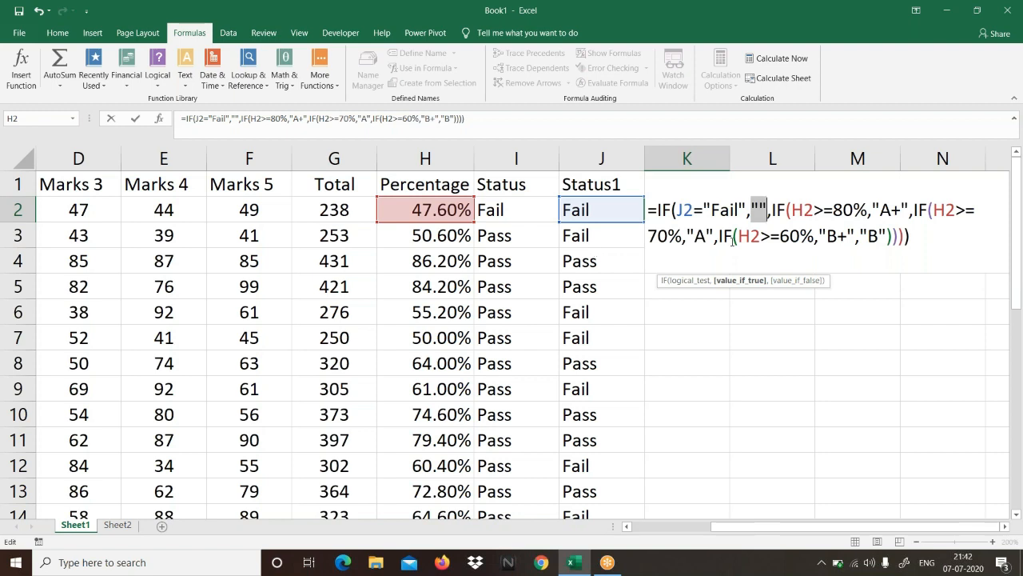
Step: Enter the grade formula in K2 and fill it down the Grades column to the last student row
{"action": "key", "text": "Return"}
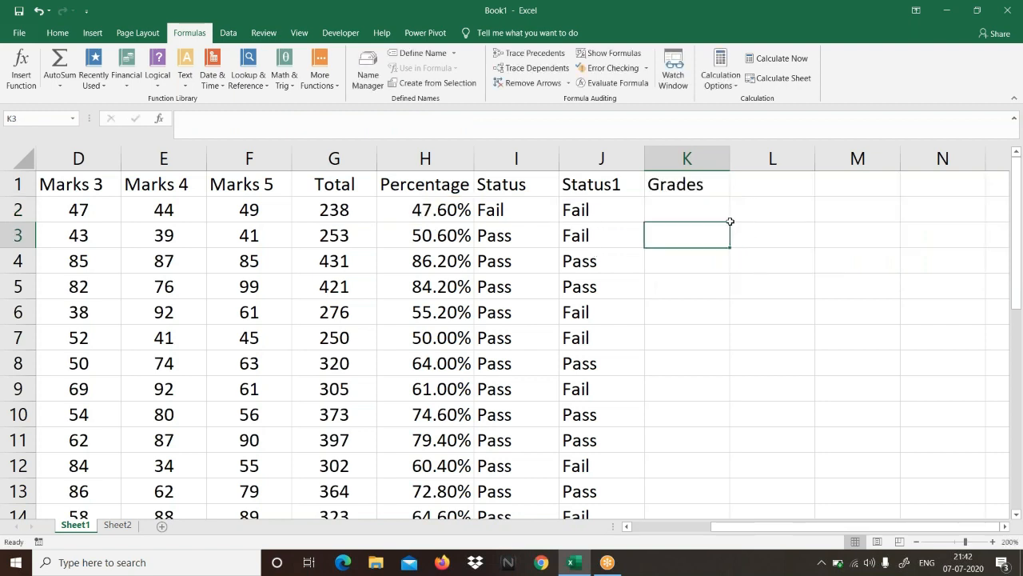
{"action": "left_click", "coordinate": [722, 216]}
{"action": "double_click", "coordinate": [729, 223]}
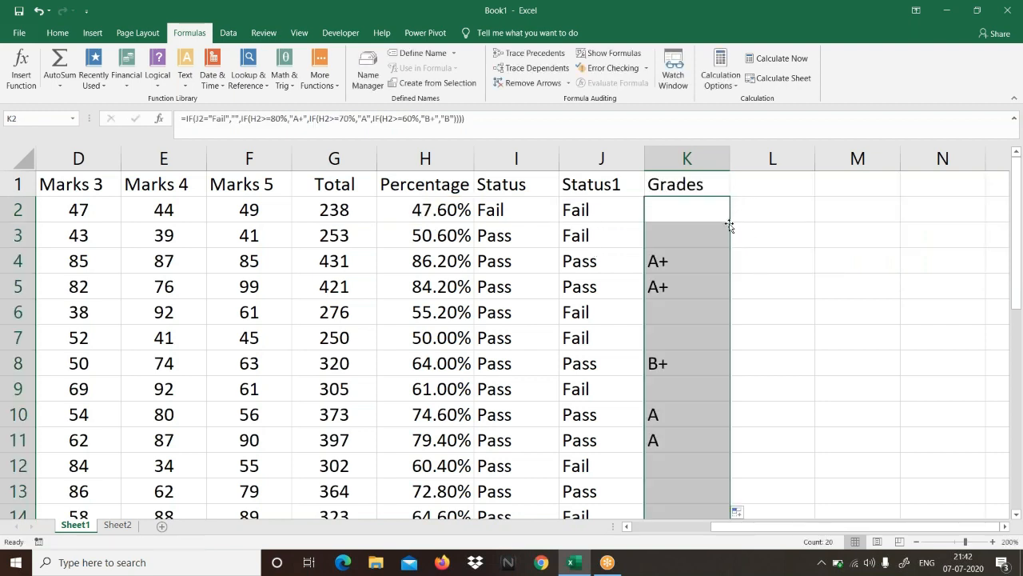
Step: Check the assigned grades against each passing student's Status1 and percentage, down to row 21
{"action": "left_click", "coordinate": [583, 261]}
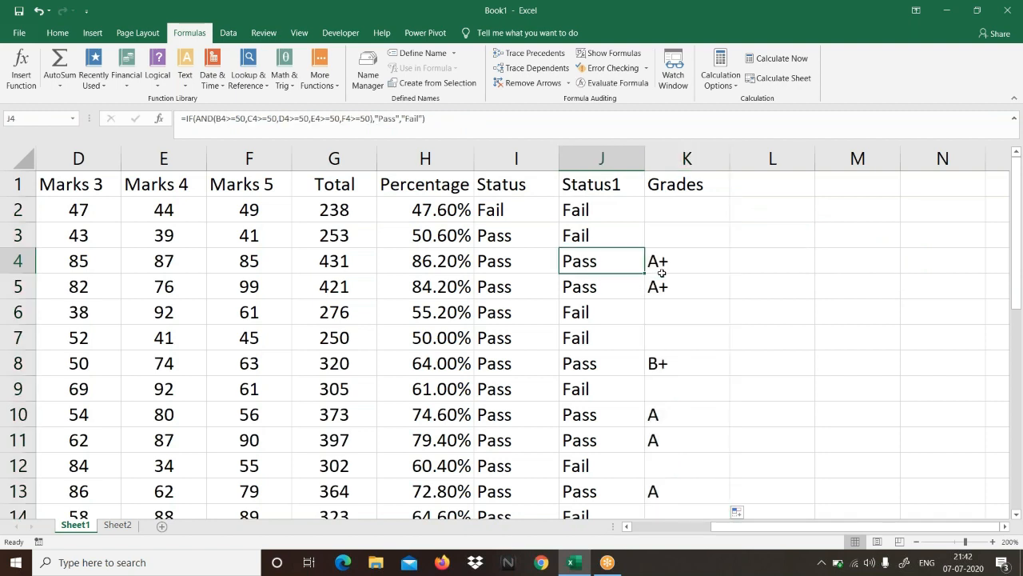
{"action": "left_click", "coordinate": [460, 265]}
{"action": "left_click", "coordinate": [700, 265]}
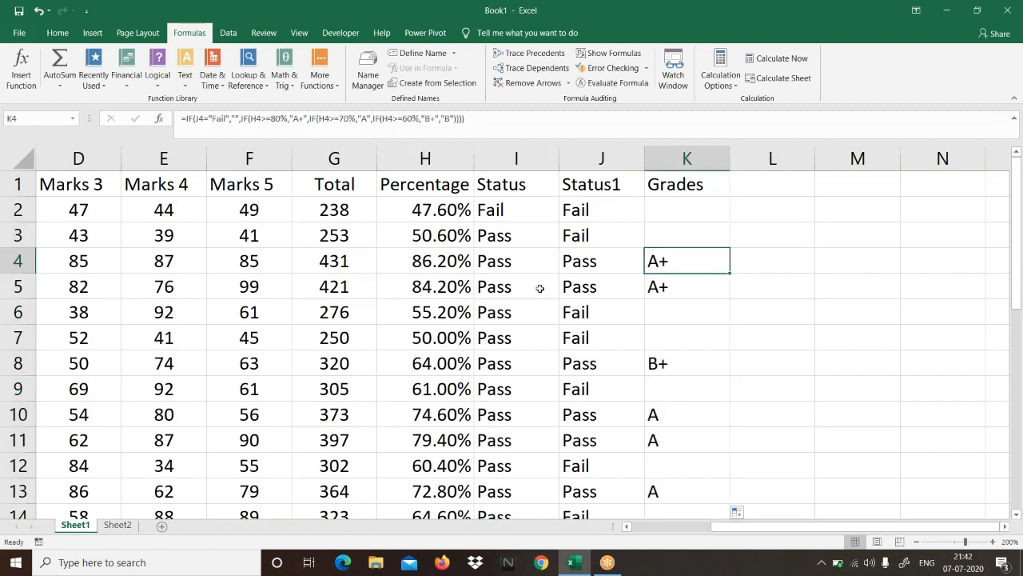
{"action": "left_click", "coordinate": [588, 293]}
{"action": "left_click", "coordinate": [444, 293]}
{"action": "left_click", "coordinate": [664, 286]}
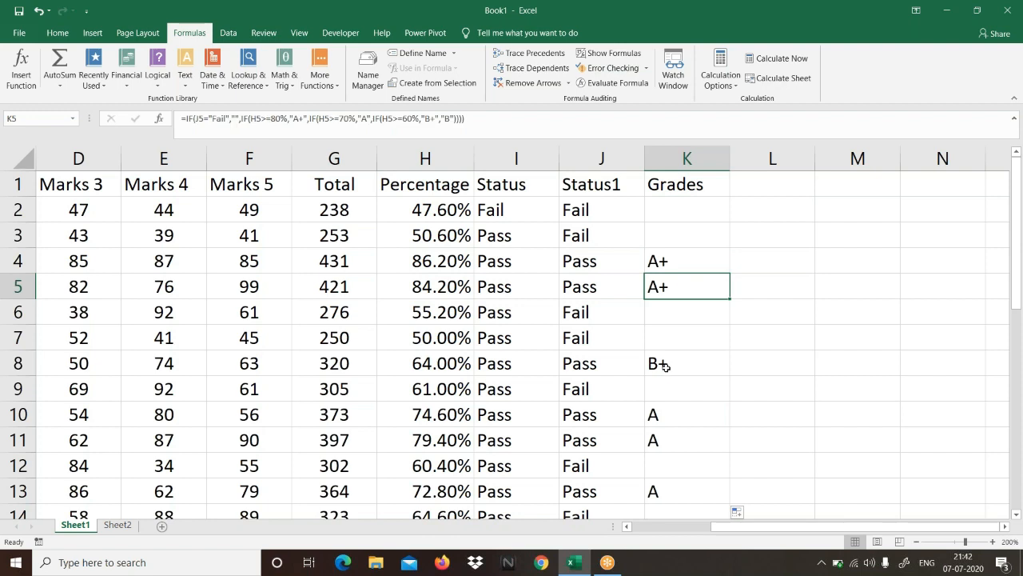
{"action": "left_click", "coordinate": [448, 366]}
{"action": "left_click", "coordinate": [682, 364]}
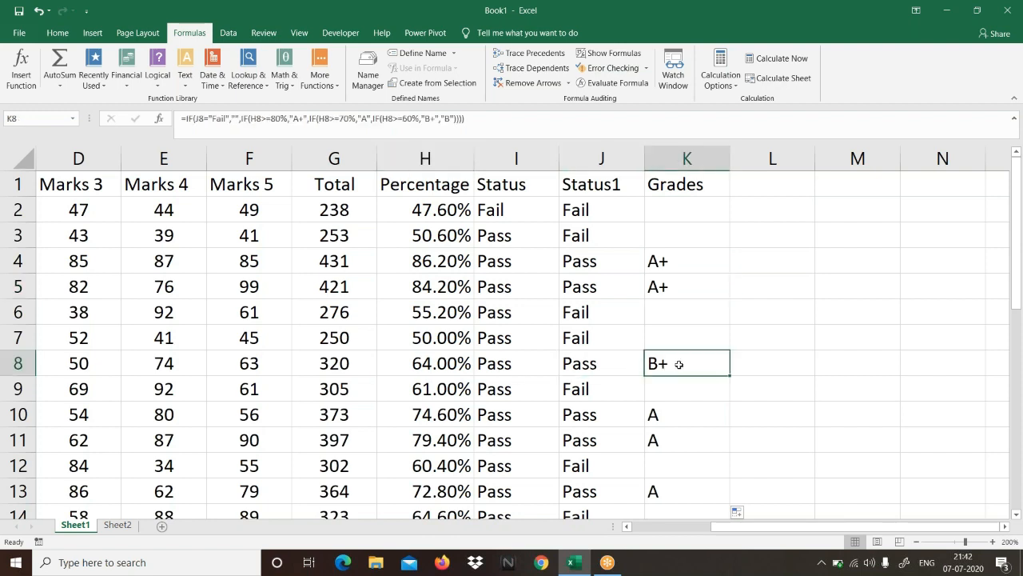
{"action": "left_click", "coordinate": [434, 416]}
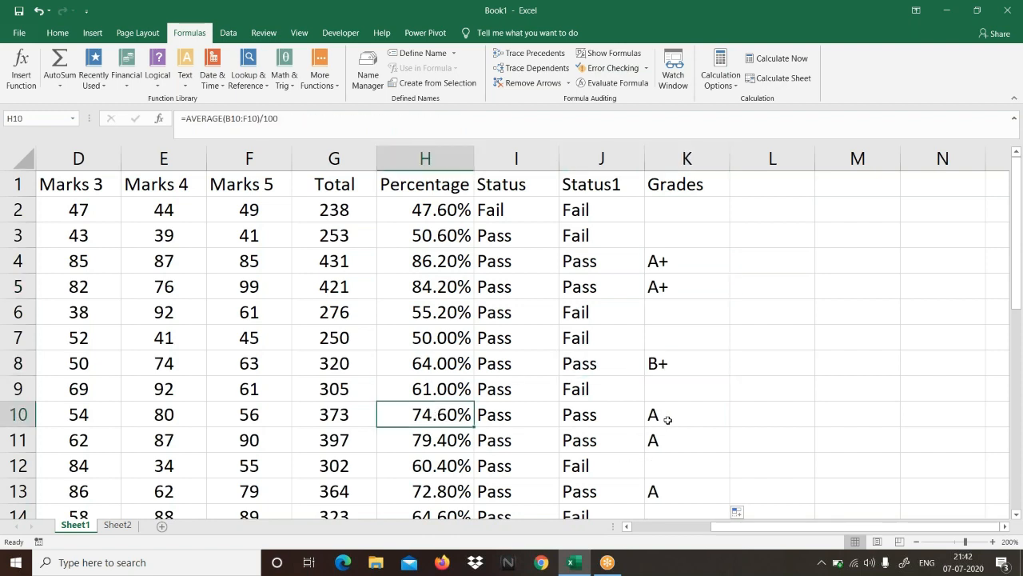
{"action": "left_click", "coordinate": [664, 418]}
{"action": "left_click", "coordinate": [663, 434]}
{"action": "left_click", "coordinate": [658, 488]}
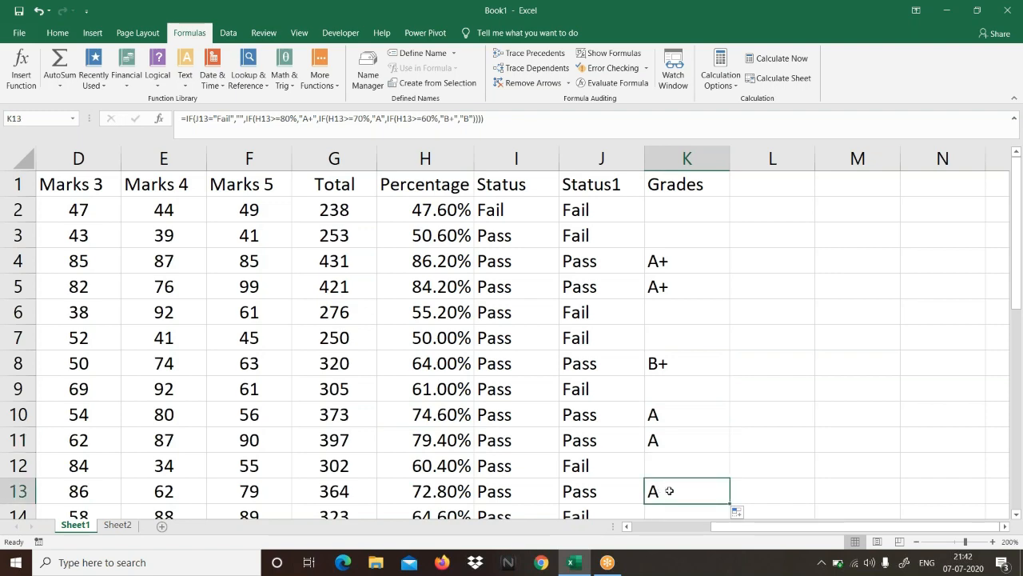
{"action": "scroll", "coordinate": [671, 483], "scroll_direction": "down", "scroll_amount": 2}
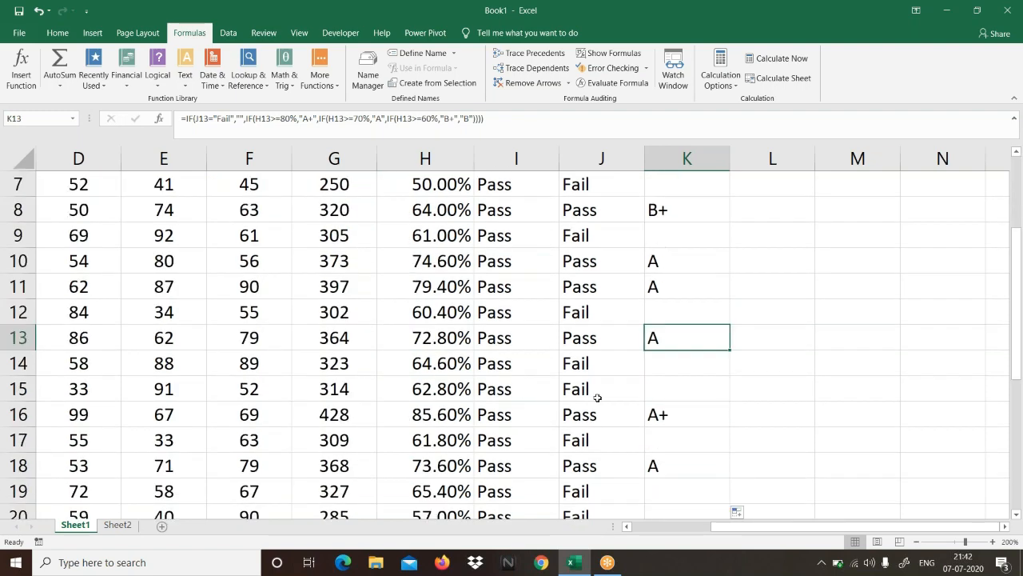
{"action": "scroll", "coordinate": [662, 409], "scroll_direction": "down", "scroll_amount": 1}
{"action": "left_click", "coordinate": [662, 414]}
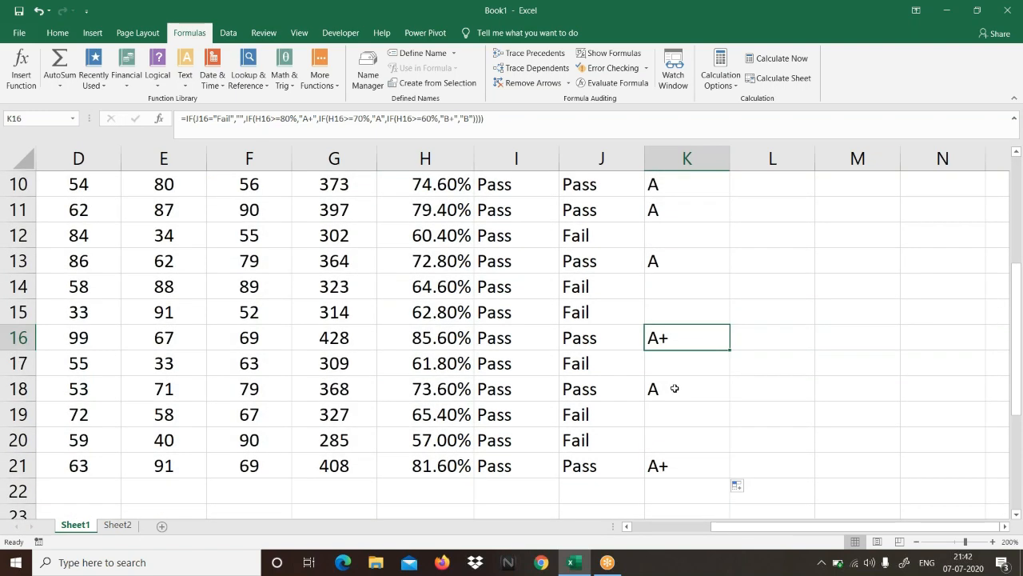
{"action": "left_click", "coordinate": [708, 466]}
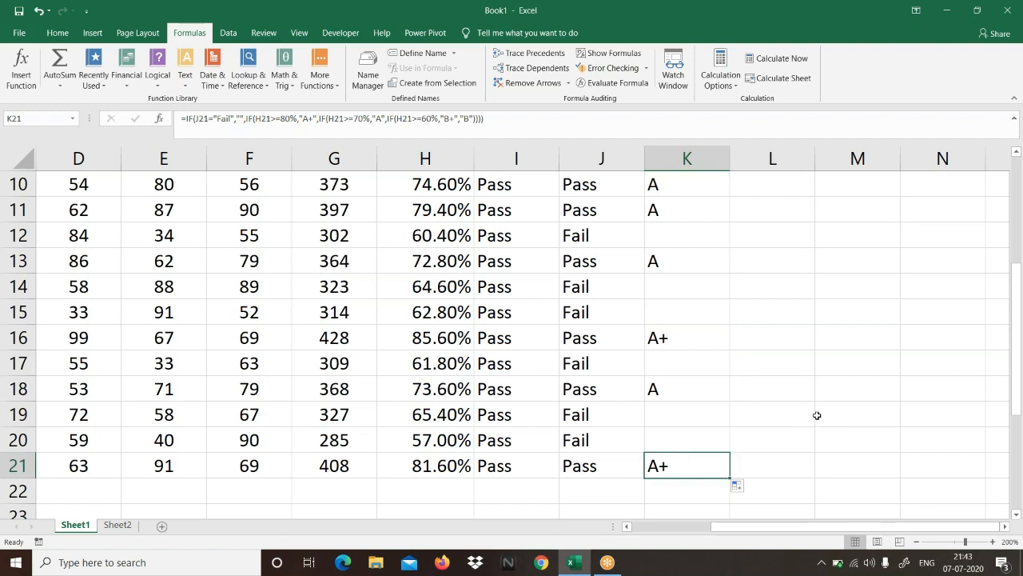
Step: Reopen the K2 formula and examine each part in turn: the Fail test, blank value, and 80%, 70% and 60% grade conditions
{"action": "scroll", "coordinate": [817, 414], "scroll_direction": "up", "scroll_amount": 3}
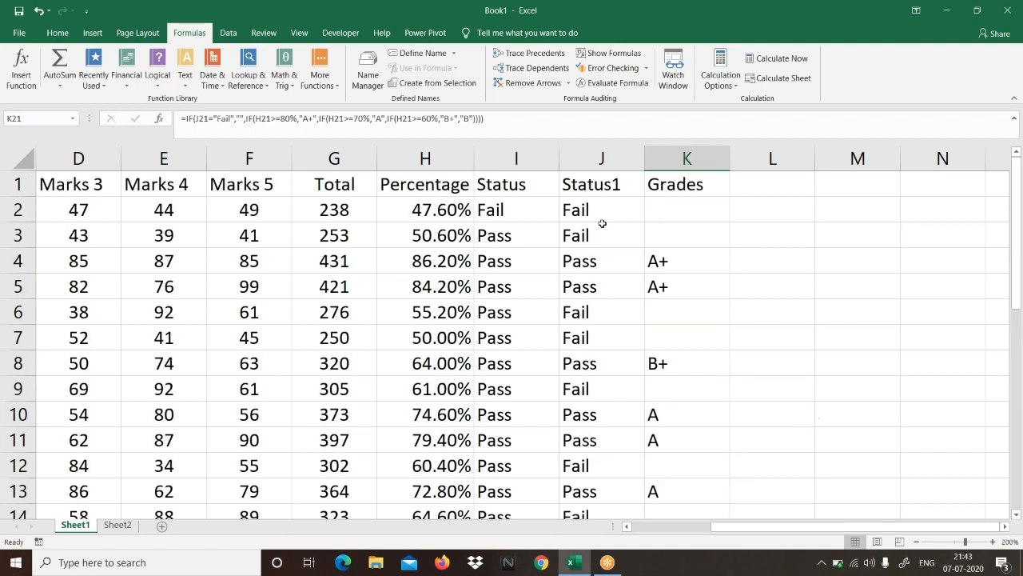
{"action": "left_click", "coordinate": [651, 203]}
{"action": "key", "text": "F2"}
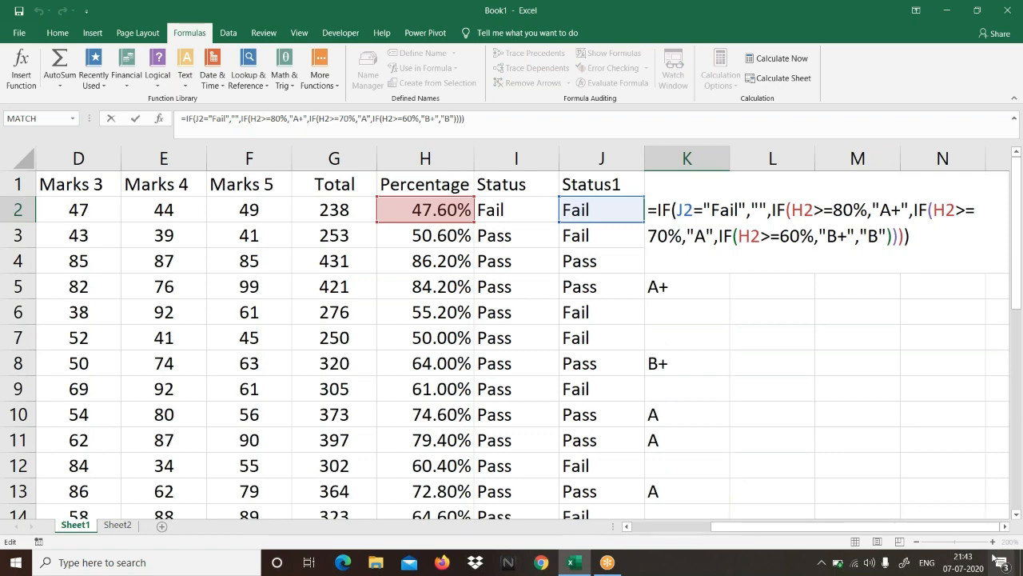
{"action": "left_click", "coordinate": [1005, 528]}
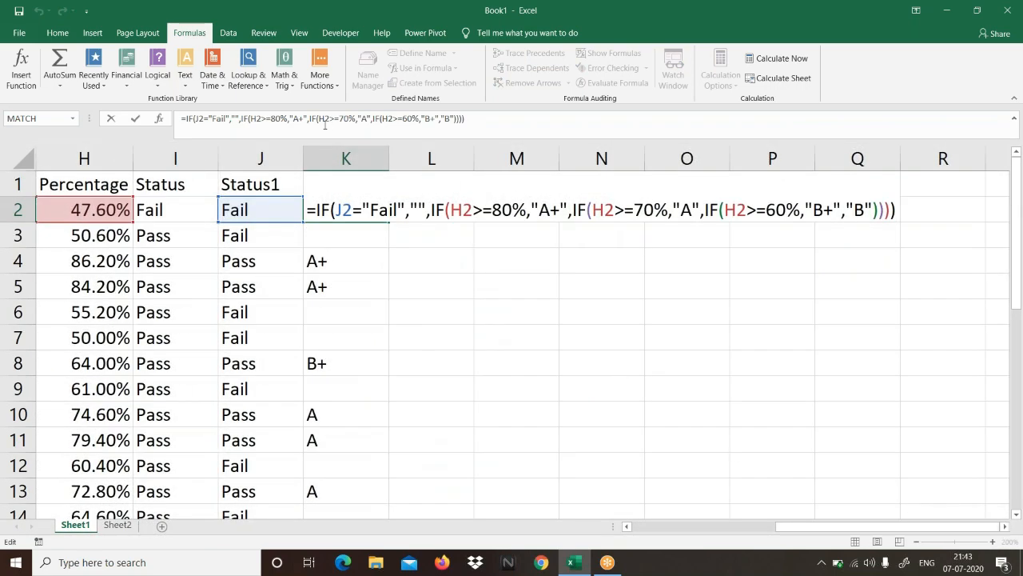
{"action": "left_click", "coordinate": [322, 209]}
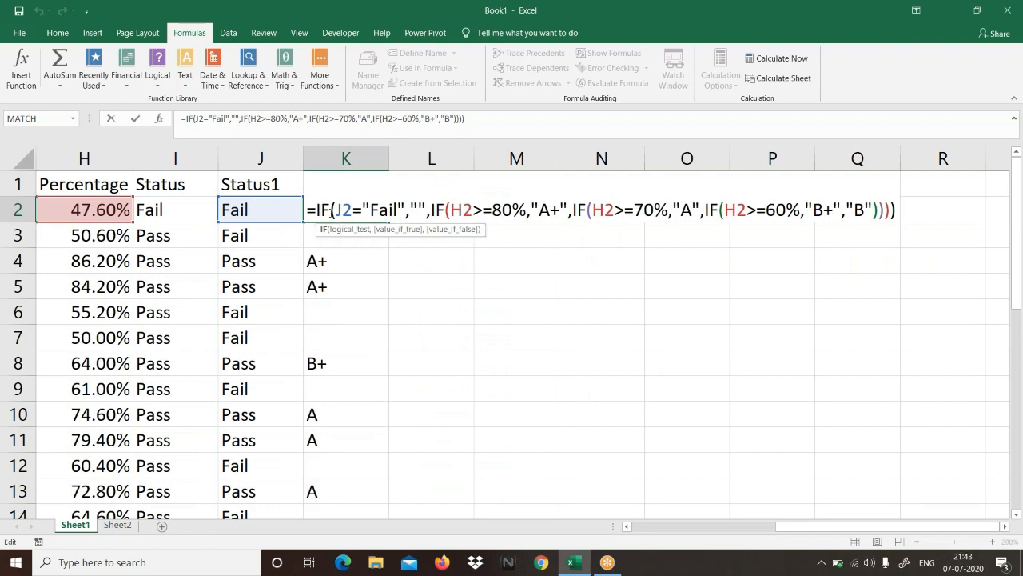
{"action": "left_click_drag", "start_coordinate": [336, 210], "coordinate": [406, 206]}
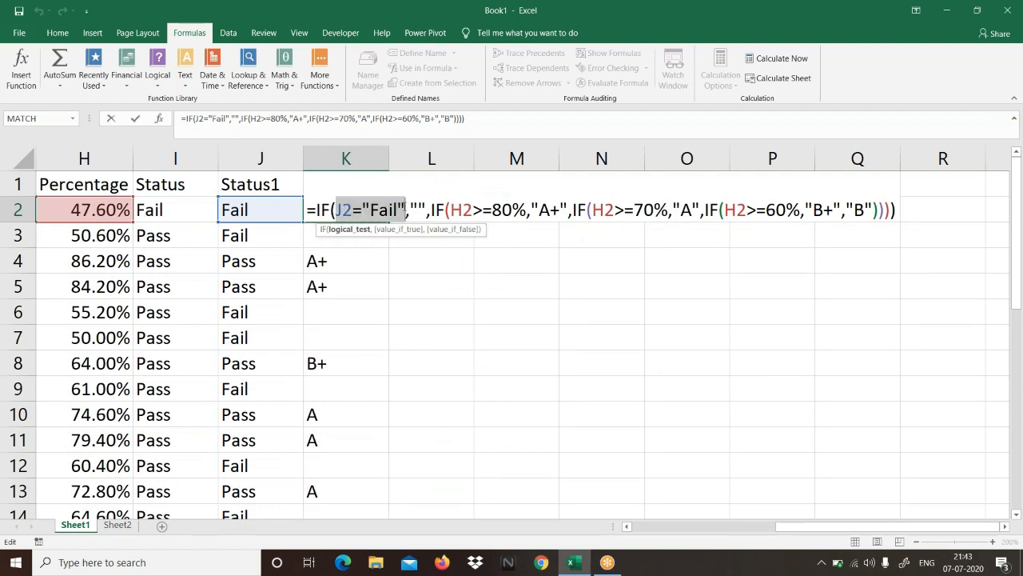
{"action": "left_click_drag", "start_coordinate": [409, 209], "coordinate": [527, 209]}
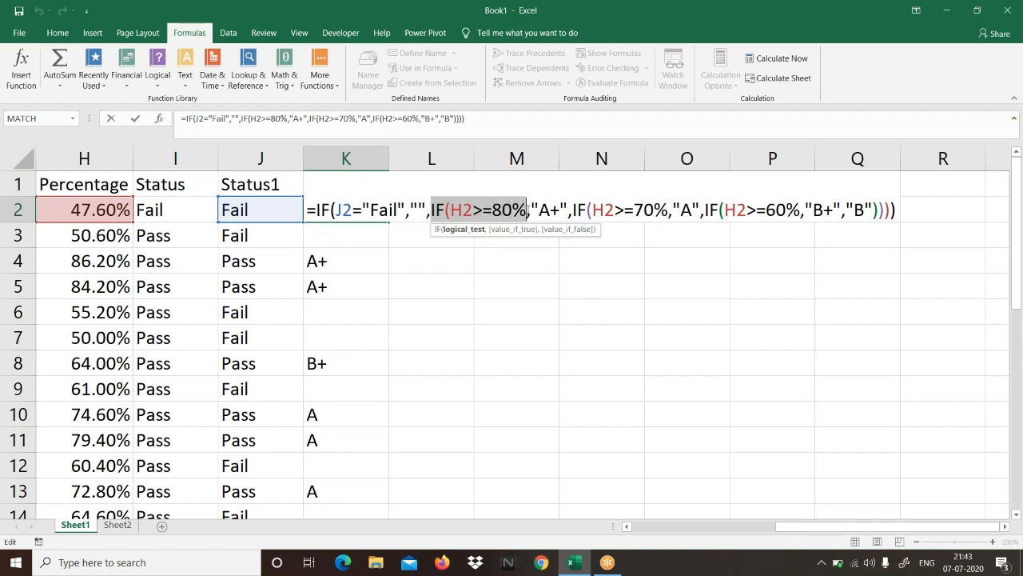
{"action": "left_click_drag", "start_coordinate": [530, 209], "coordinate": [668, 209]}
{"action": "left_click", "coordinate": [562, 209]}
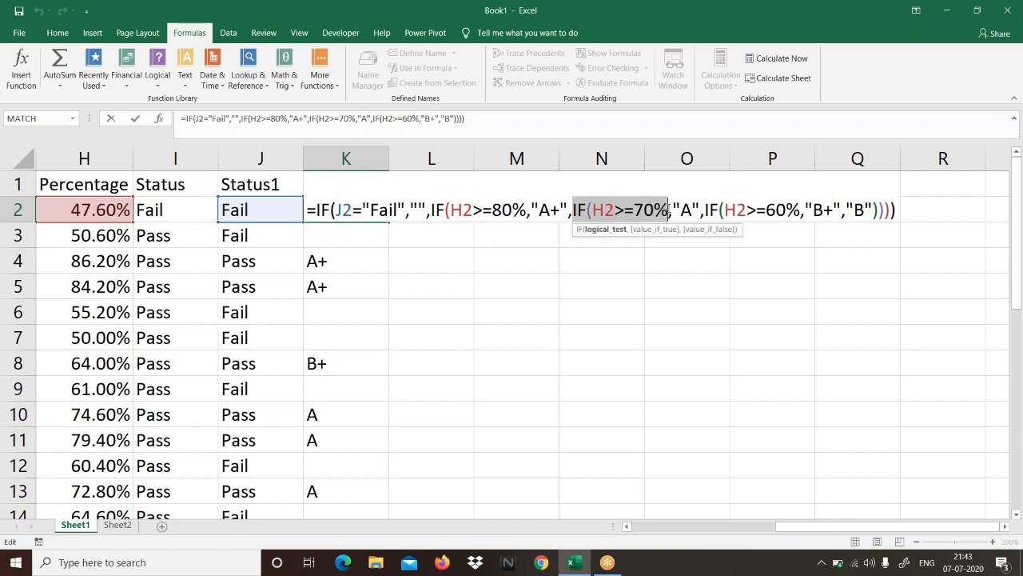
{"action": "left_click", "coordinate": [670, 209]}
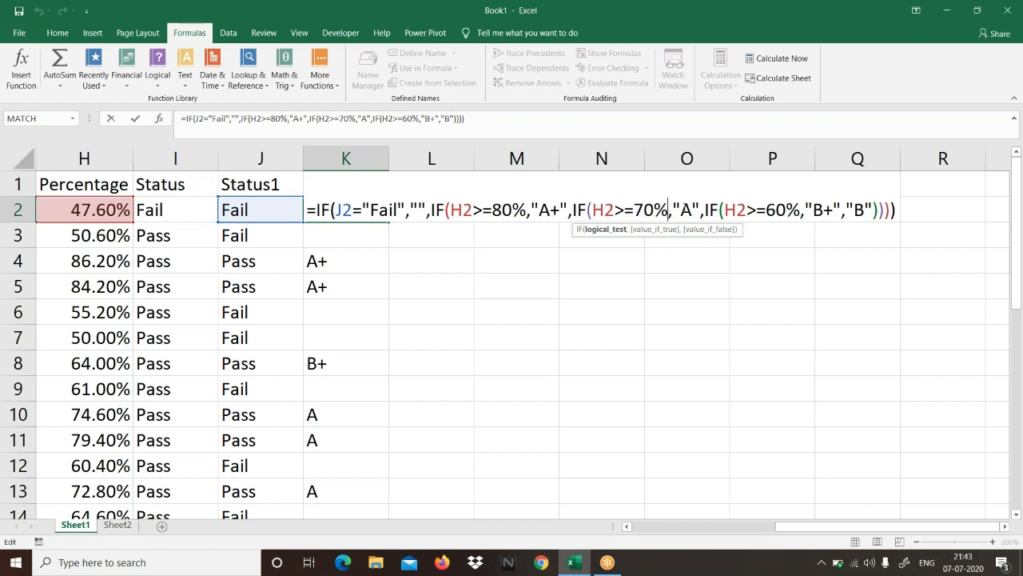
{"action": "left_click_drag", "start_coordinate": [671, 210], "coordinate": [801, 209]}
{"action": "left_click", "coordinate": [692, 209]}
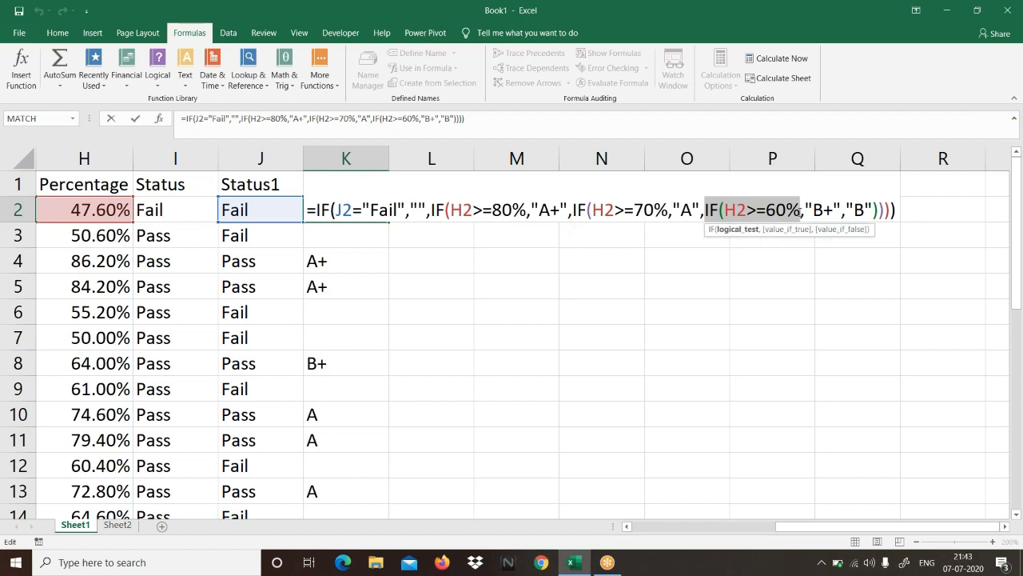
{"action": "left_click", "coordinate": [802, 210]}
{"action": "left_click_drag", "start_coordinate": [805, 210], "coordinate": [873, 210]}
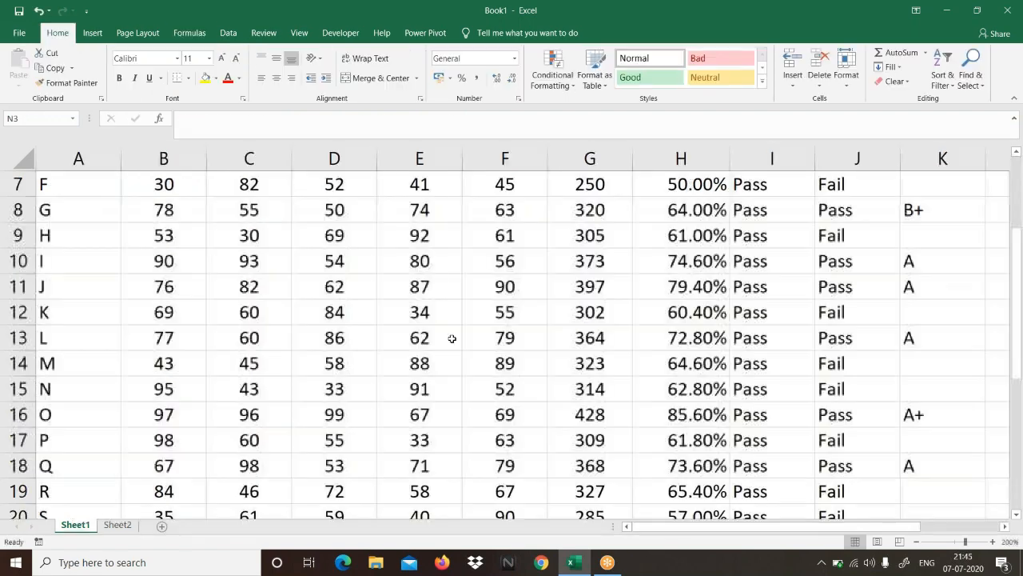
Step: Look over the completed marks table and select it from A1 to K21
{"action": "scroll", "coordinate": [452, 338], "scroll_direction": "down", "scroll_amount": 3}
{"action": "scroll", "coordinate": [452, 338], "scroll_direction": "up", "scroll_amount": 5}
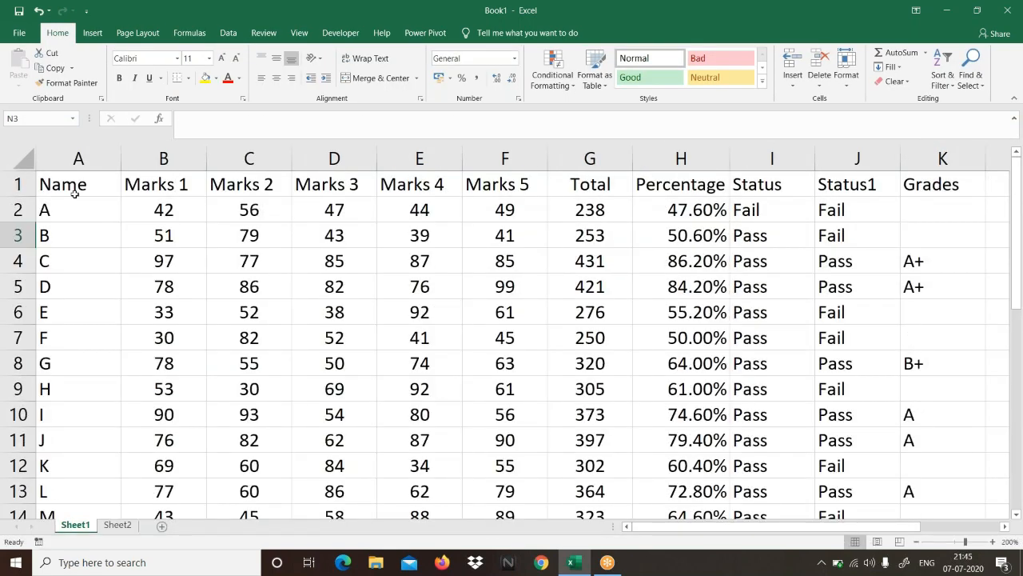
{"action": "left_click_drag", "start_coordinate": [72, 190], "coordinate": [951, 498]}
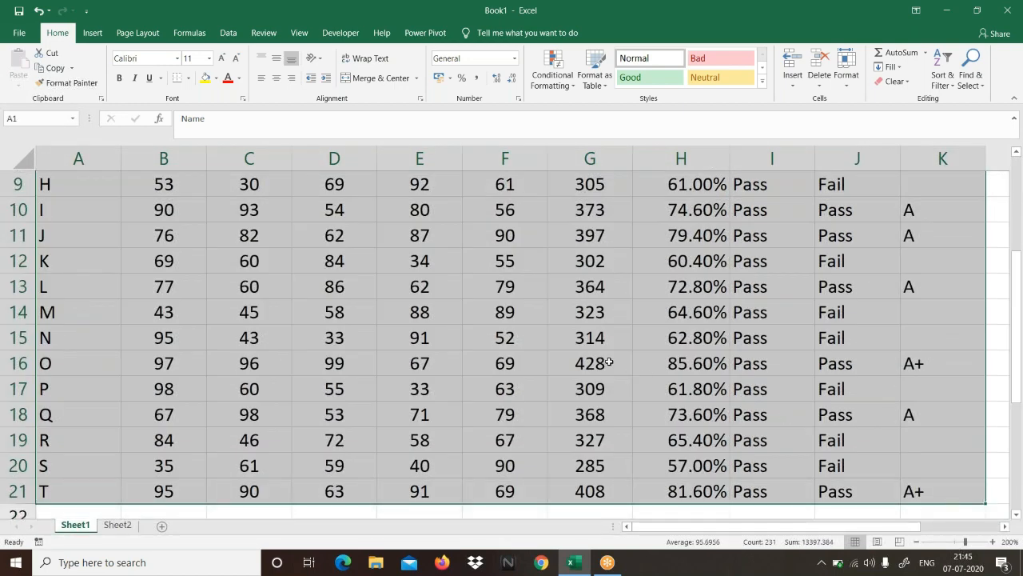
{"action": "scroll", "coordinate": [609, 363], "scroll_direction": "up", "scroll_amount": 3}
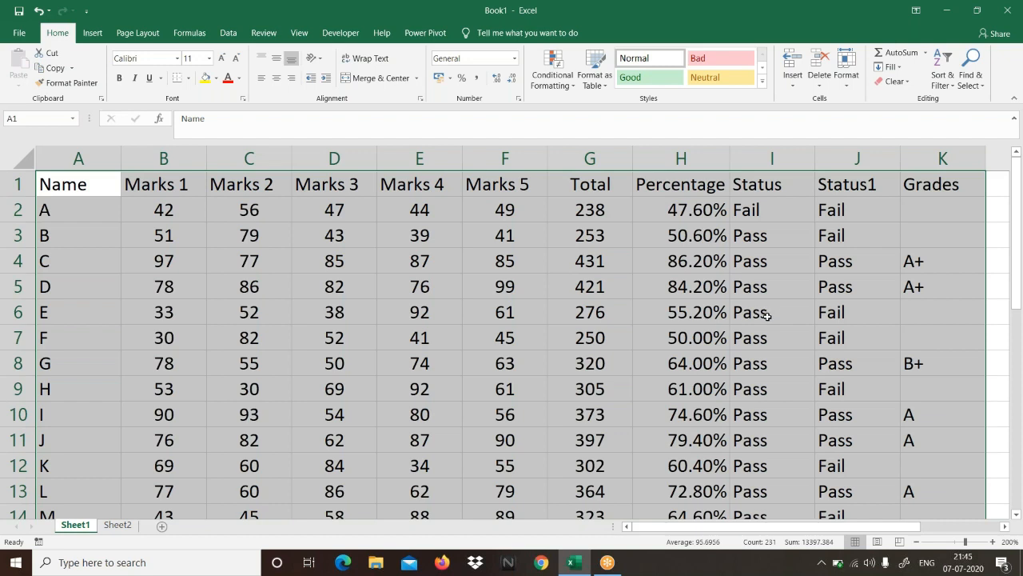
Step: Display the sheet's formulas and fit the Total, Percentage, Status and Status1 columns to the formula text
{"action": "left_click", "coordinate": [663, 235]}
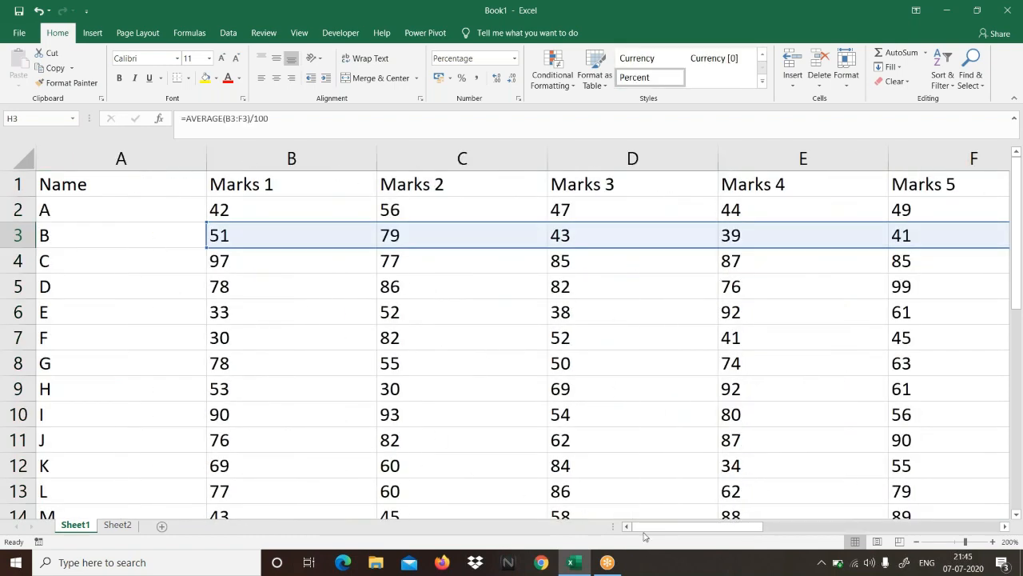
{"action": "left_click_drag", "start_coordinate": [644, 529], "coordinate": [797, 535]}
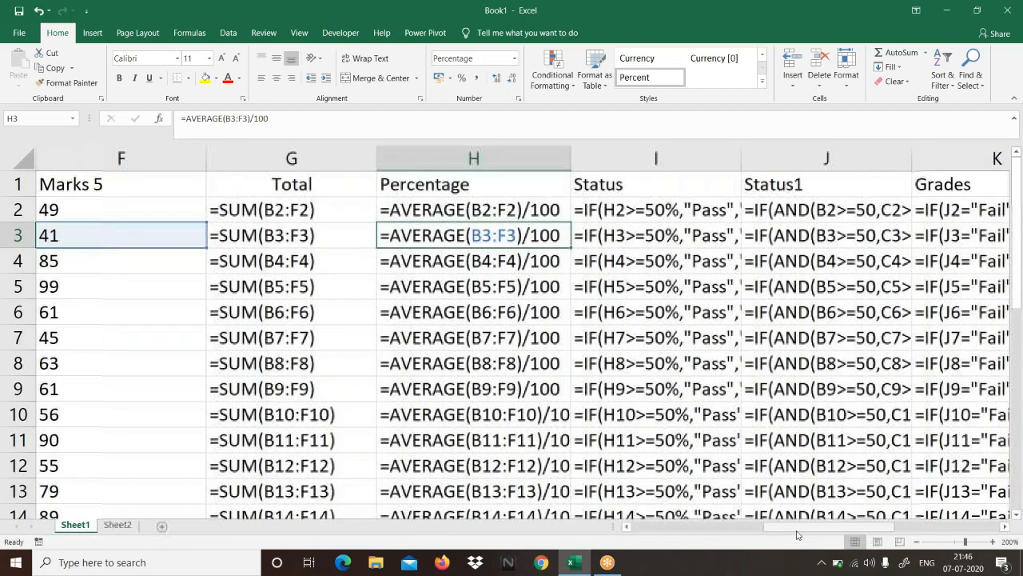
{"action": "left_click", "coordinate": [1007, 526]}
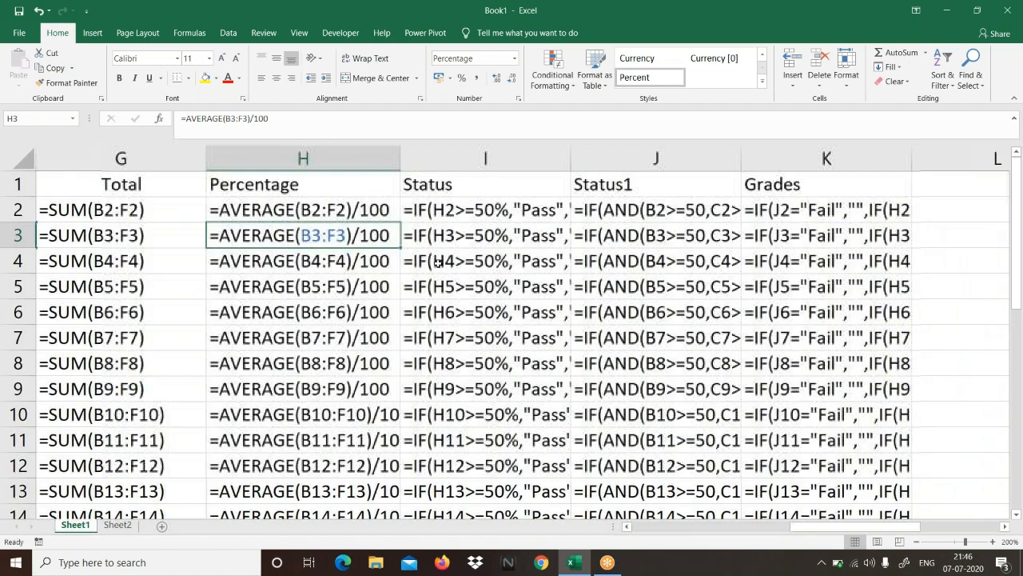
{"action": "double_click", "coordinate": [207, 159]}
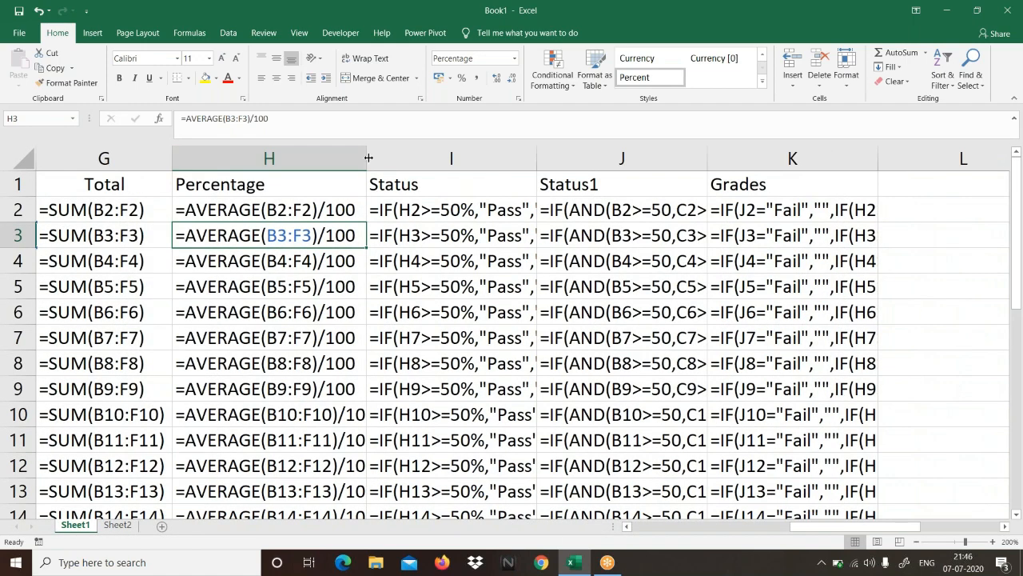
{"action": "double_click", "coordinate": [368, 159]}
{"action": "double_click", "coordinate": [553, 158]}
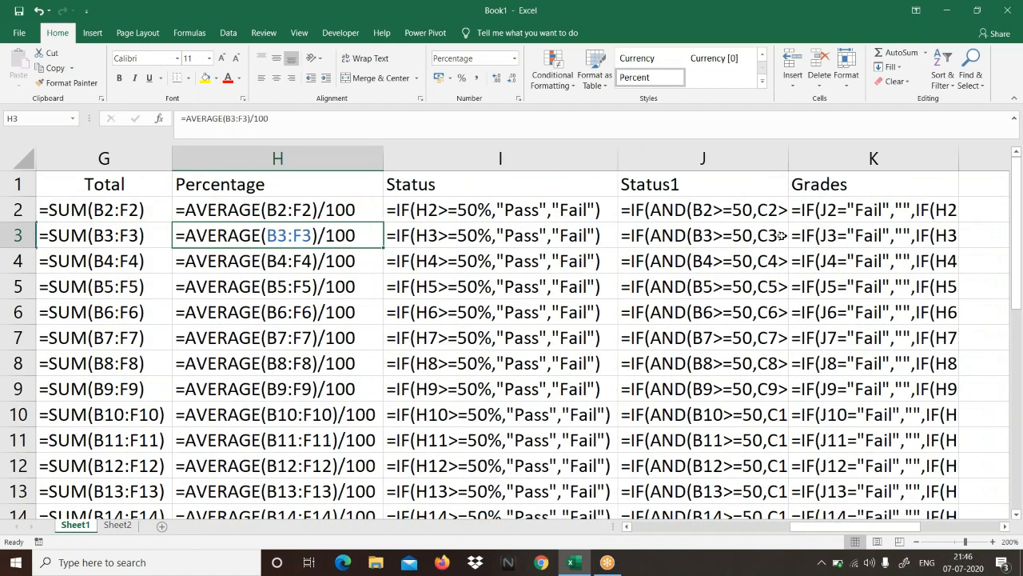
{"action": "double_click", "coordinate": [789, 163]}
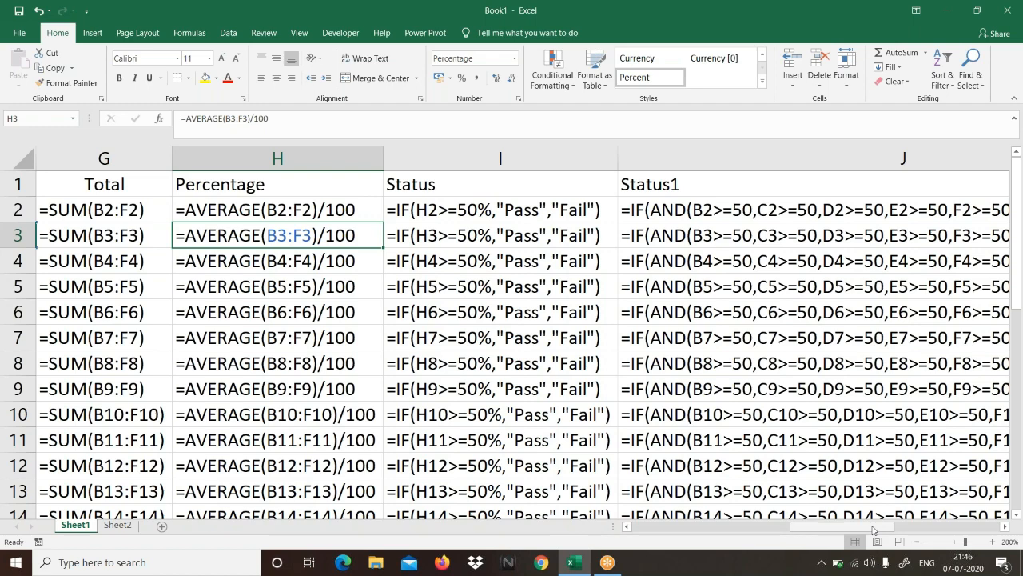
Step: Fit the Grades column to its full formula text and examine the nested IF formula in K2
{"action": "left_click_drag", "start_coordinate": [874, 528], "coordinate": [951, 527]}
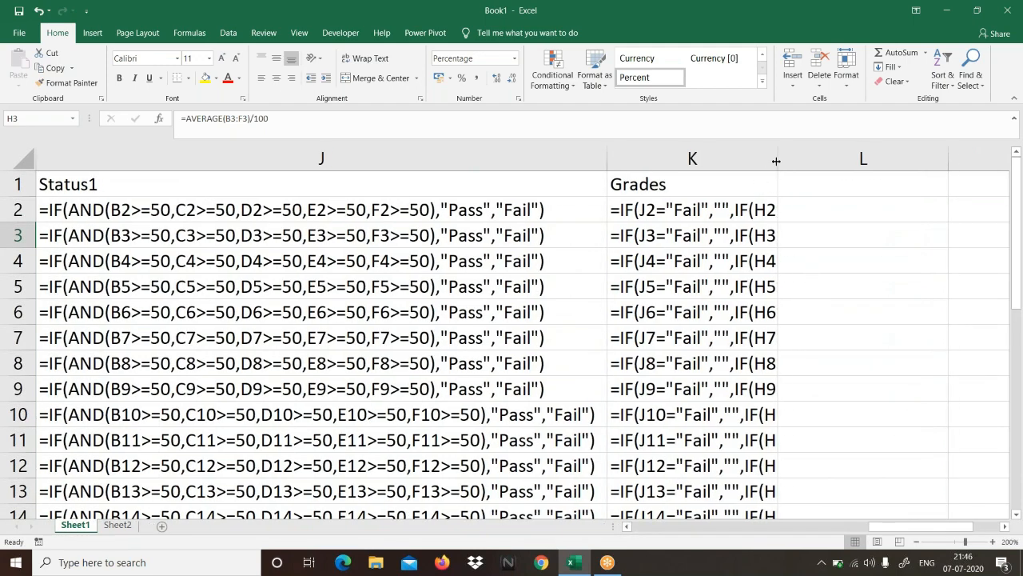
{"action": "double_click", "coordinate": [777, 158]}
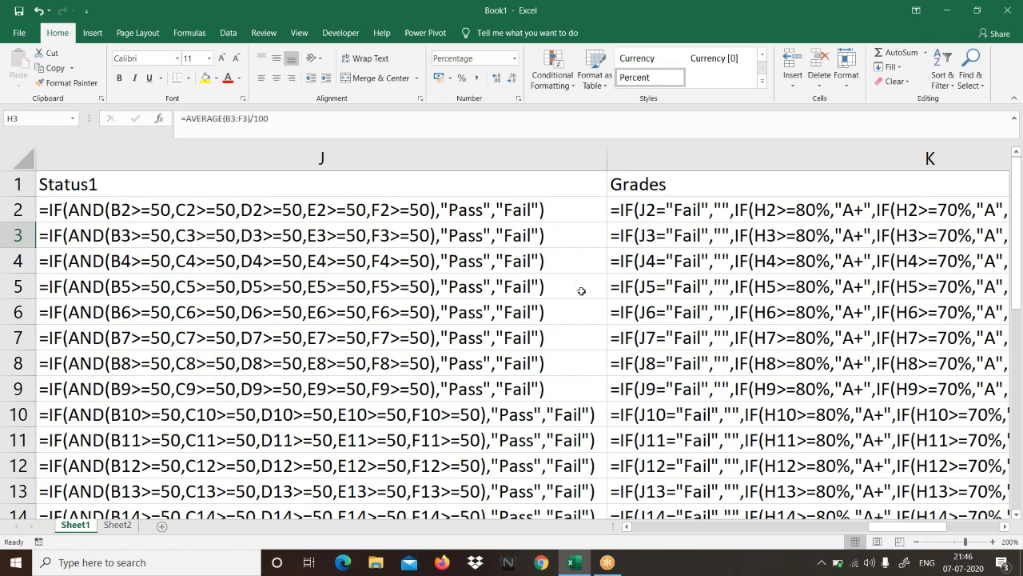
{"action": "left_click", "coordinate": [1004, 527]}
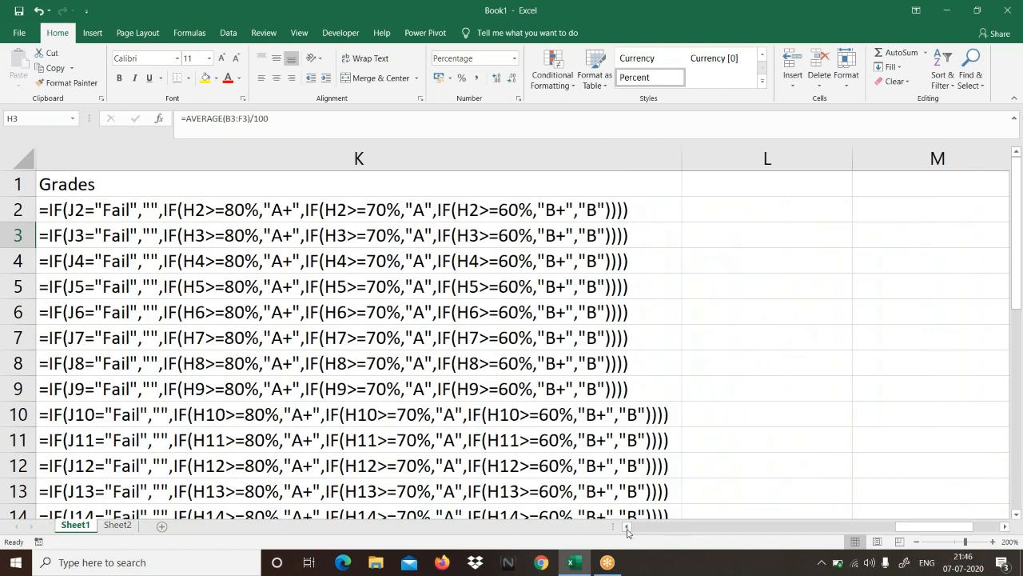
{"action": "left_click", "coordinate": [48, 205]}
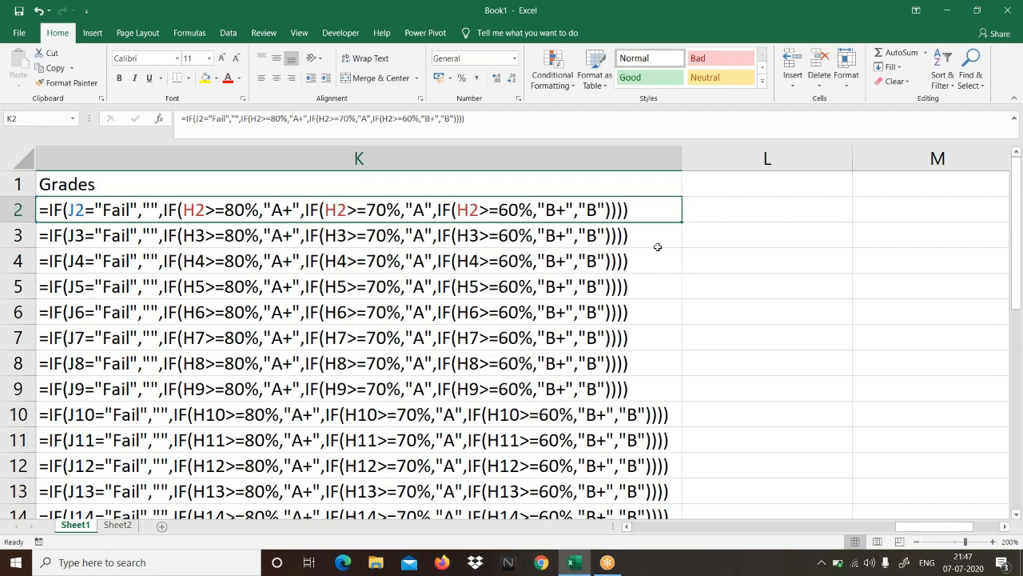
Step: Return the sheet to showing values and fit the widths of the Grades column and the whole table to their contents
{"action": "key", "text": "ctrl+grave"}
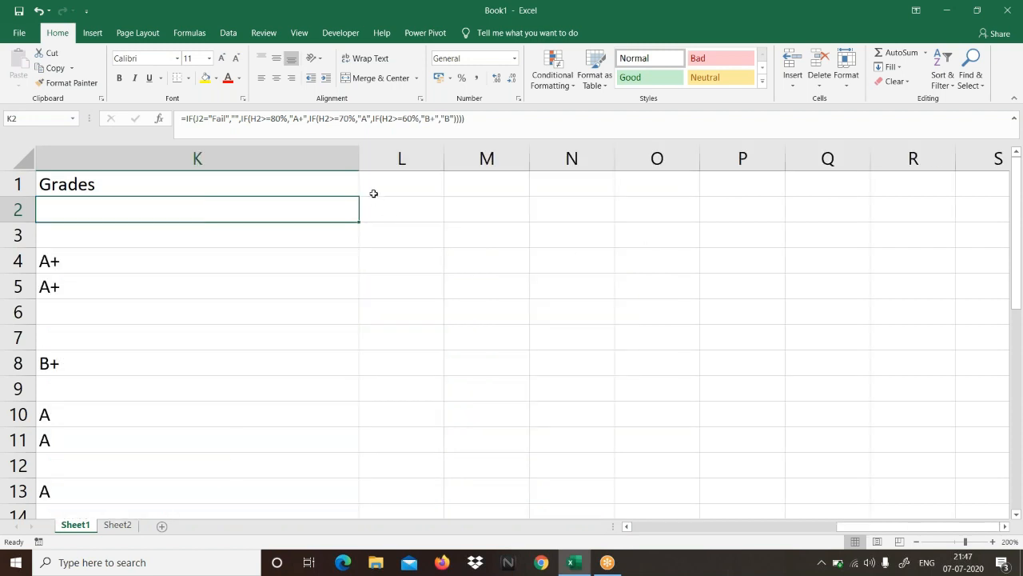
{"action": "double_click", "coordinate": [360, 157]}
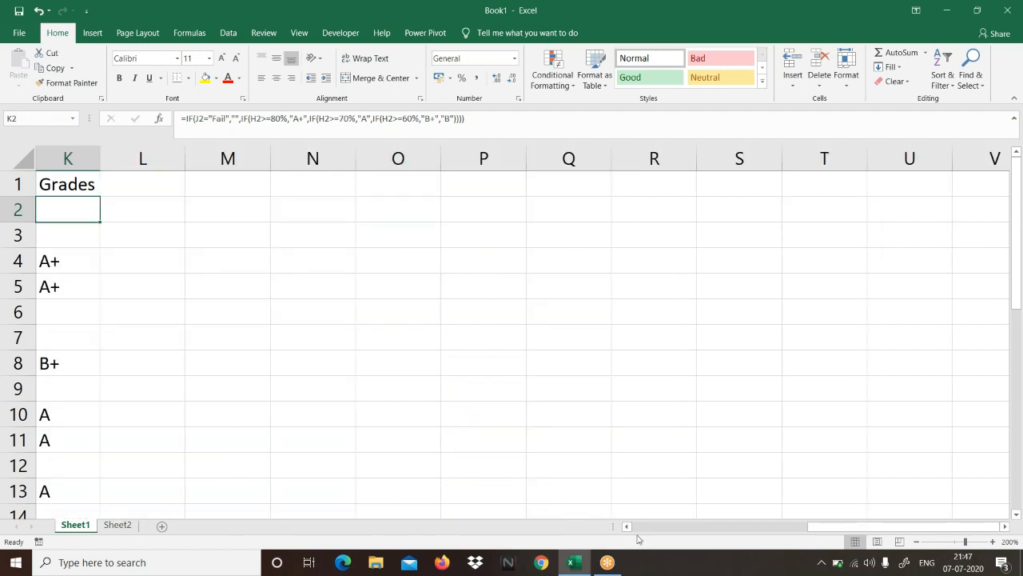
{"action": "scroll", "coordinate": [640, 526], "scroll_direction": "left", "scroll_amount": 5}
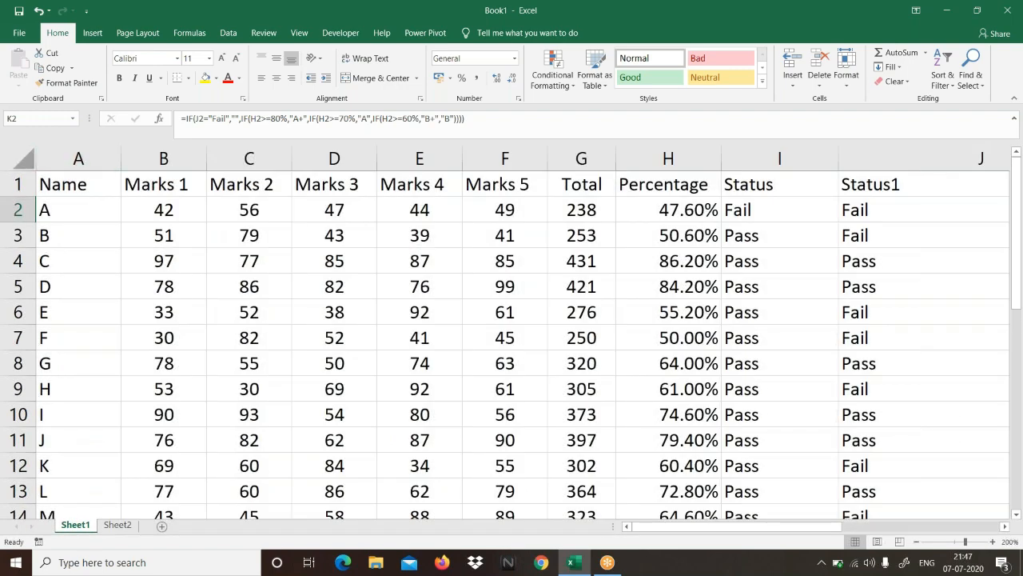
{"action": "left_click", "coordinate": [21, 160]}
{"action": "double_click", "coordinate": [463, 159]}
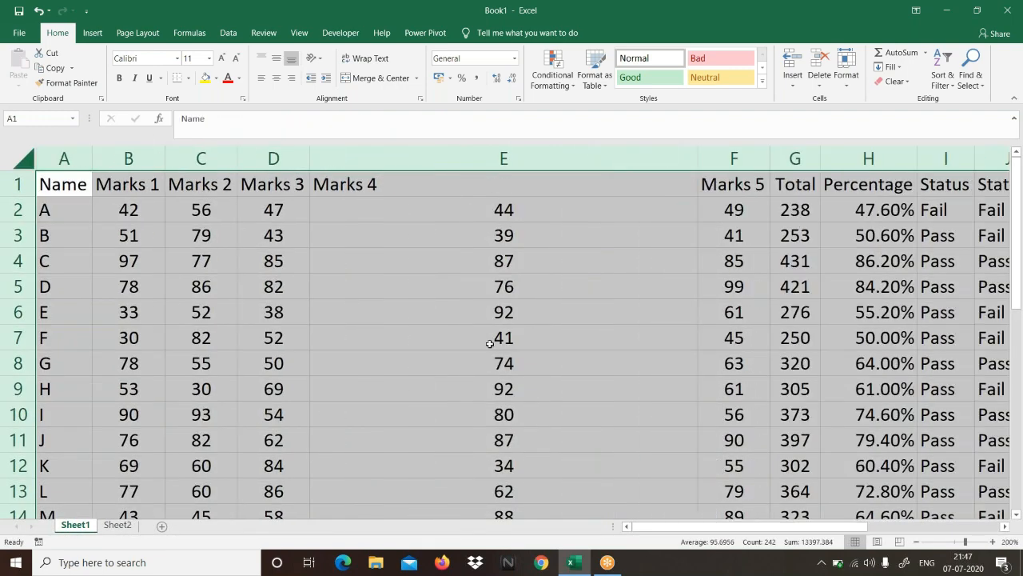
Step: Narrow the overly wide Marks 4 column so the whole table through Grades fits in view
{"action": "left_click_drag", "start_coordinate": [696, 166], "coordinate": [695, 167]}
{"action": "left_click", "coordinate": [667, 159]}
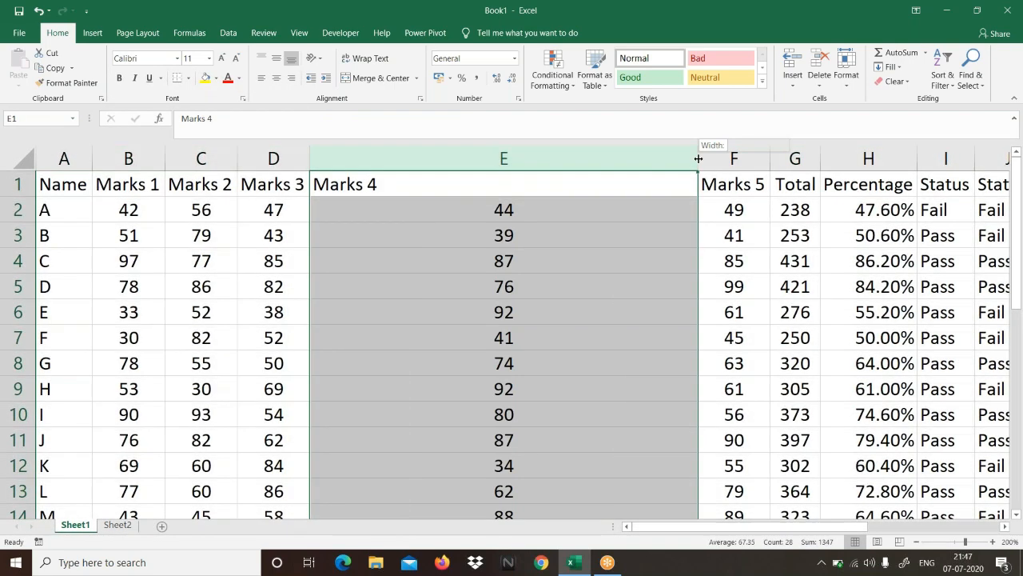
{"action": "left_click_drag", "start_coordinate": [696, 159], "coordinate": [400, 196]}
{"action": "left_click", "coordinate": [848, 304]}
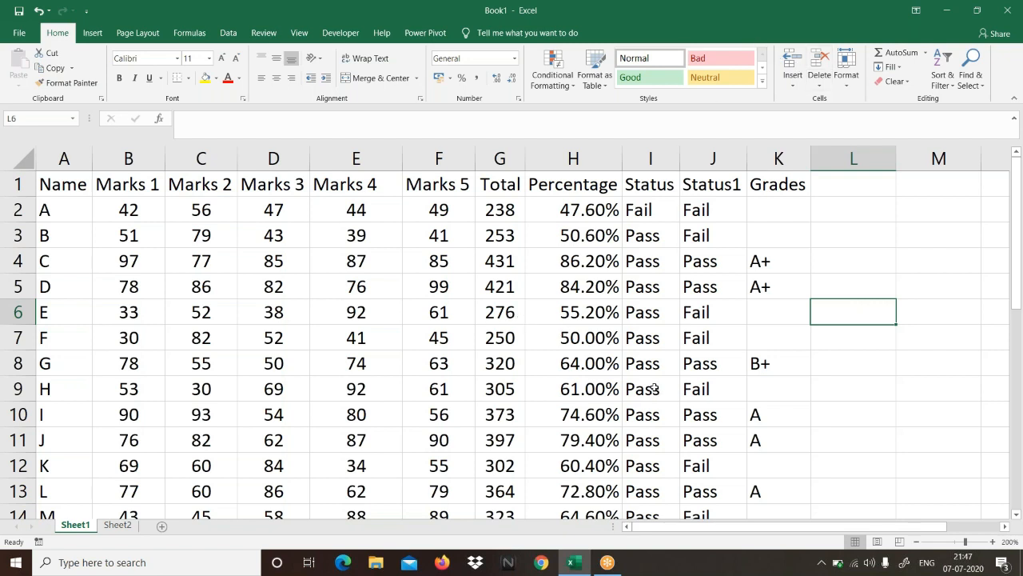
{"action": "left_click", "coordinate": [746, 22]}
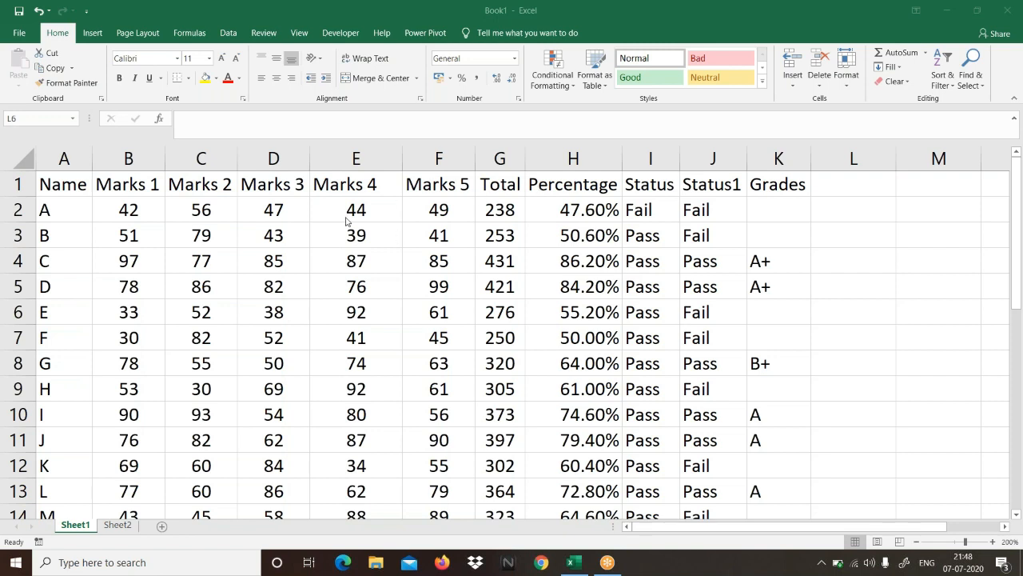
{"action": "left_click_drag", "start_coordinate": [128, 209], "coordinate": [374, 337]}
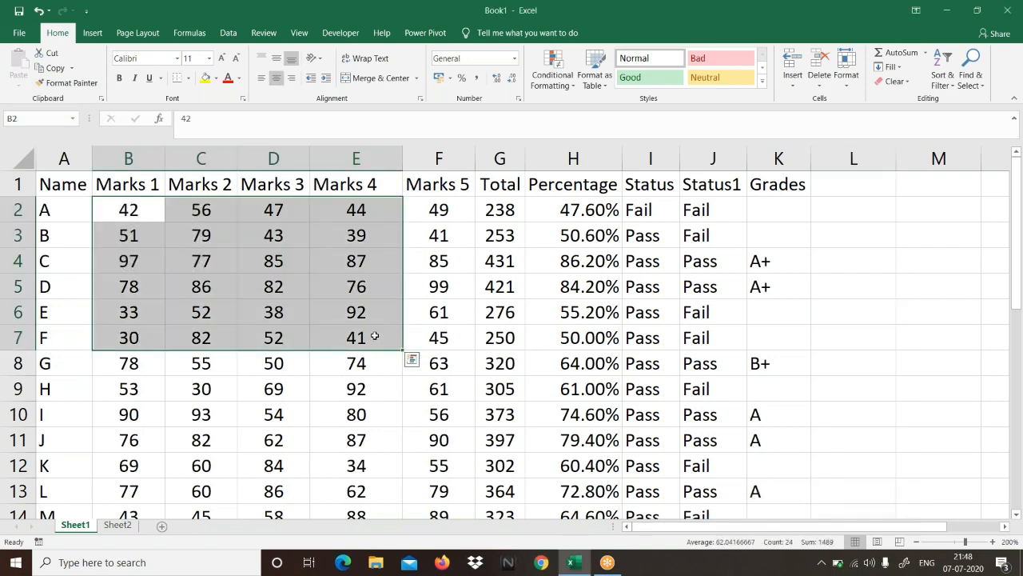
{"action": "left_click", "coordinate": [374, 336]}
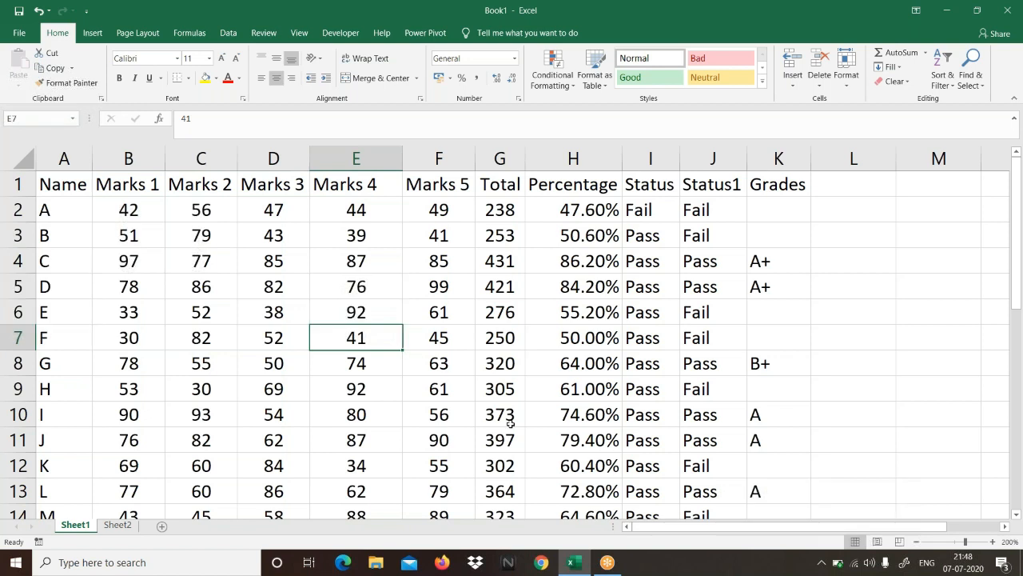
{"action": "left_click", "coordinate": [924, 437]}
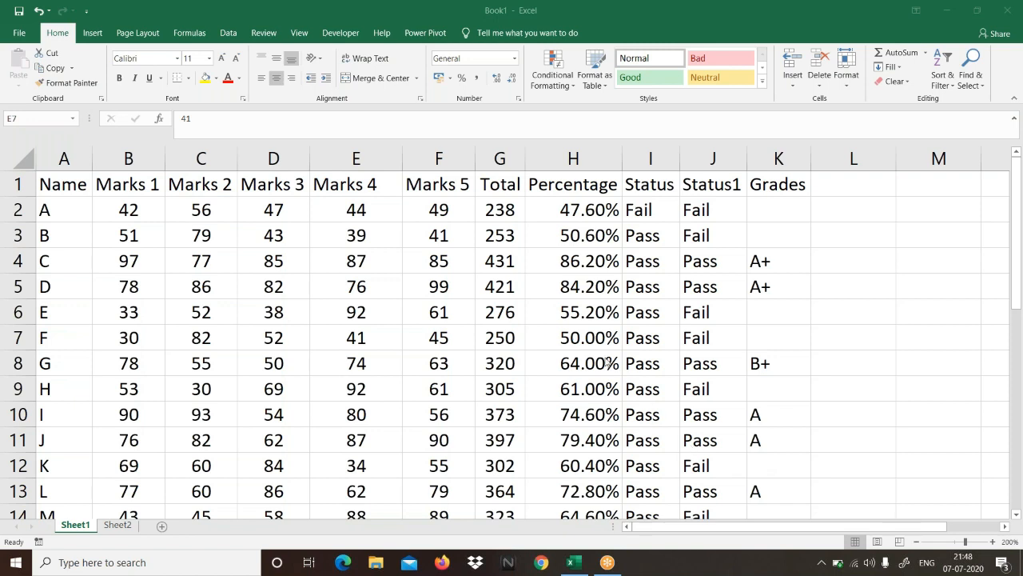
{"action": "left_click", "coordinate": [339, 235]}
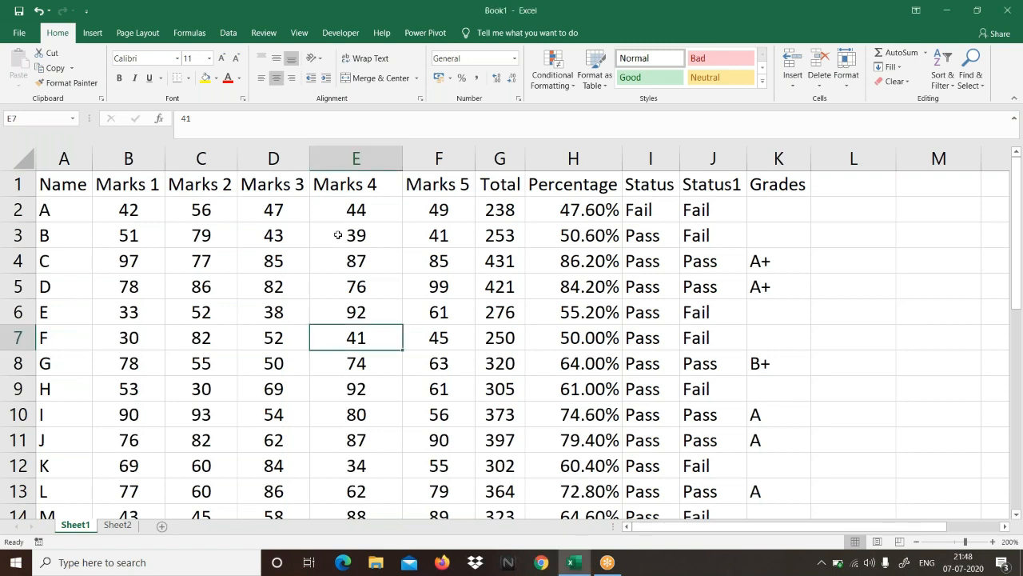
{"action": "left_click_drag", "start_coordinate": [125, 210], "coordinate": [433, 390]}
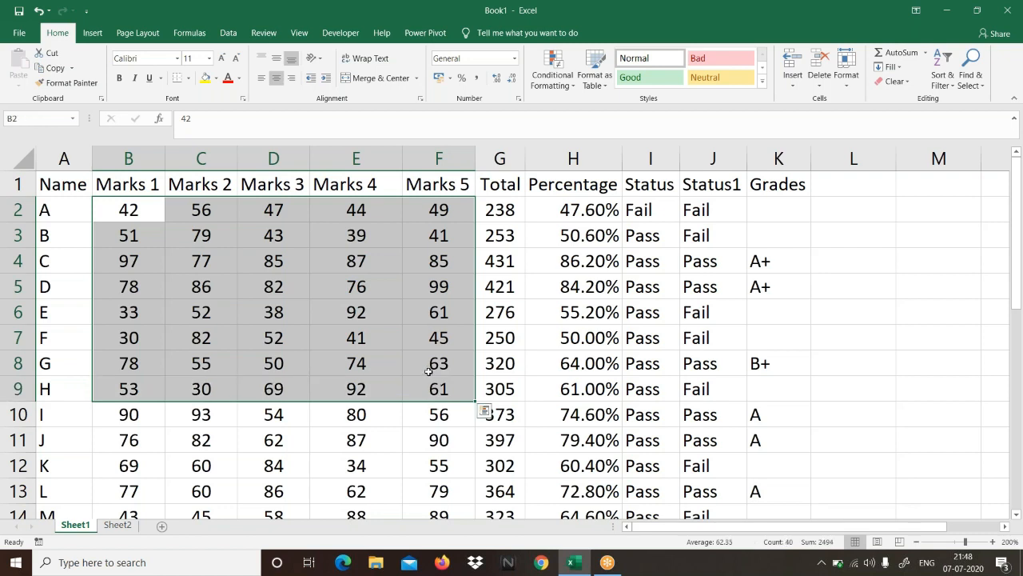
{"action": "left_click", "coordinate": [429, 371]}
{"action": "left_click_drag", "start_coordinate": [115, 218], "coordinate": [446, 433]}
{"action": "left_click", "coordinate": [446, 433]}
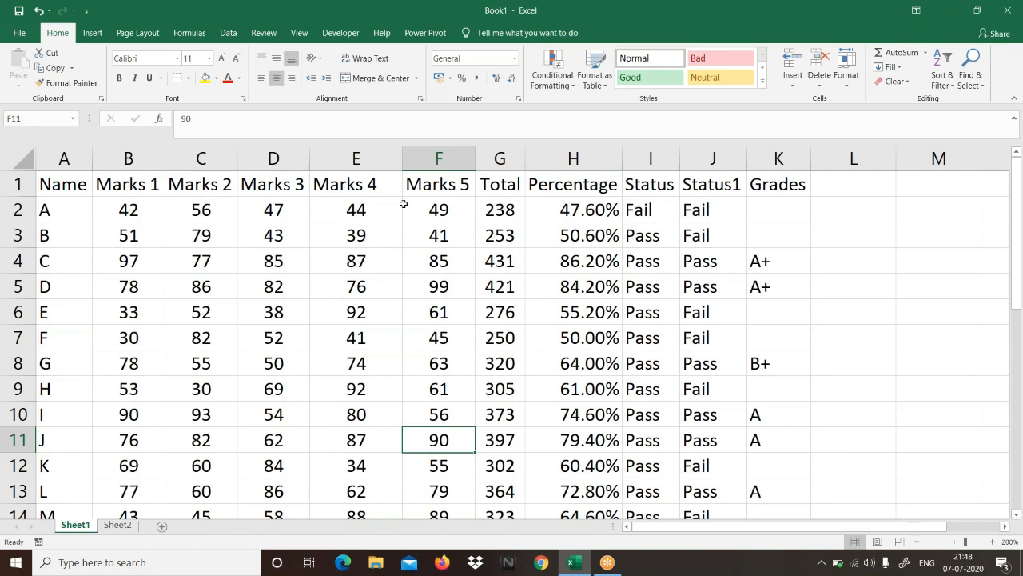
Step: Narrow the Marks 4 column further to match the width of the neighbouring marks columns
{"action": "left_click_drag", "start_coordinate": [402, 159], "coordinate": [383, 159]}
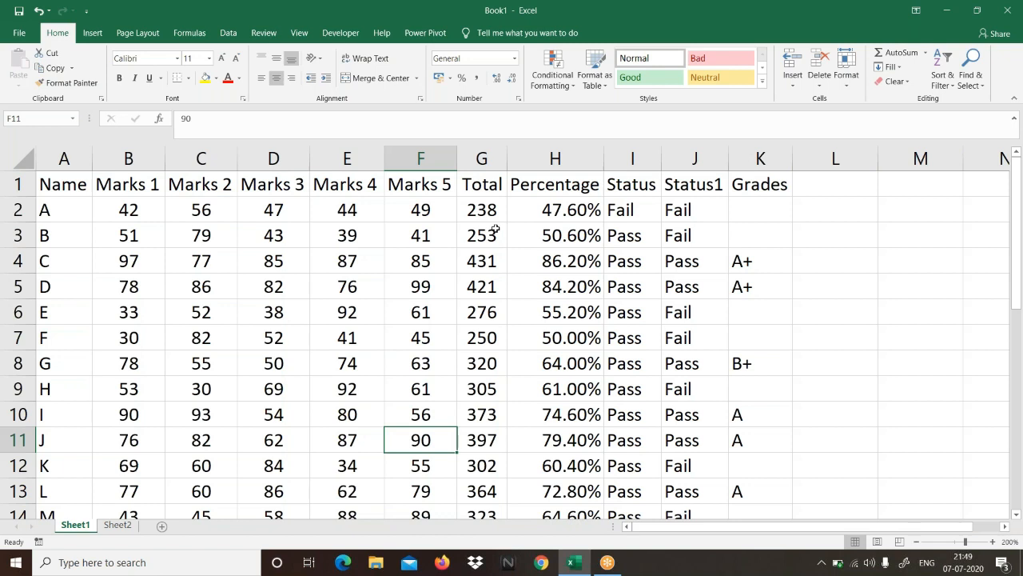
{"action": "left_click", "coordinate": [929, 171]}
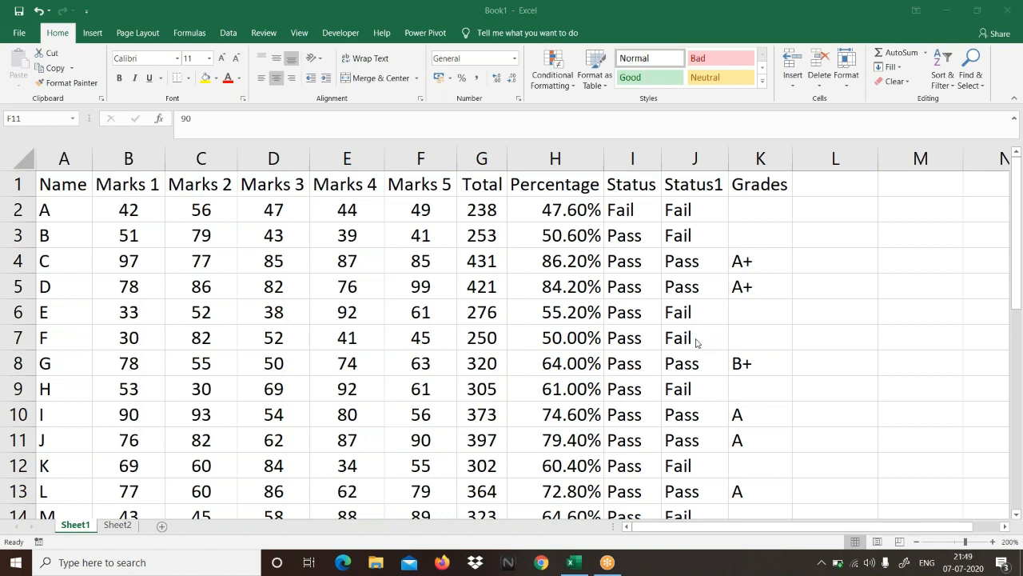
{"action": "left_click", "coordinate": [340, 236]}
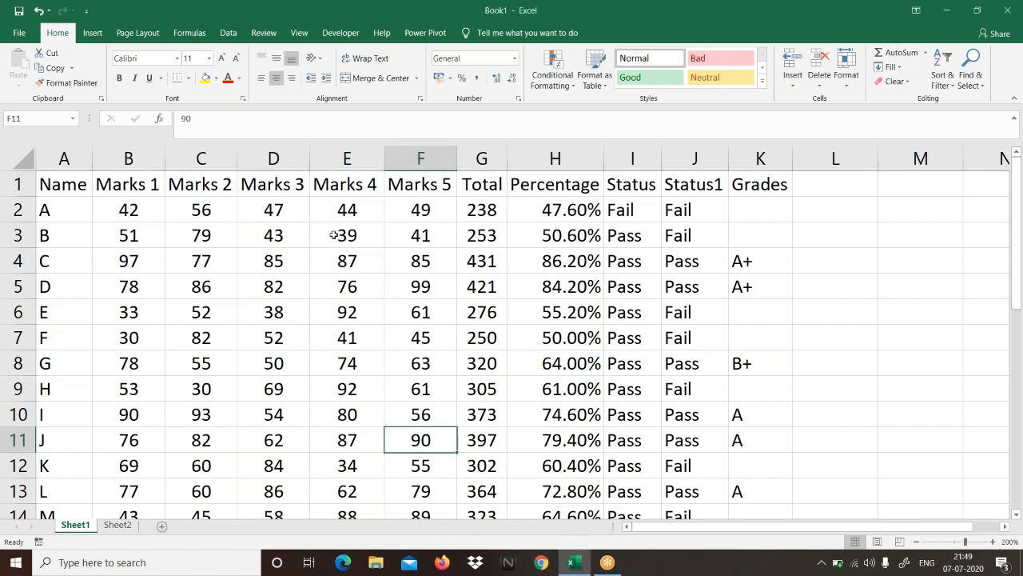
{"action": "left_click_drag", "start_coordinate": [122, 209], "coordinate": [477, 370]}
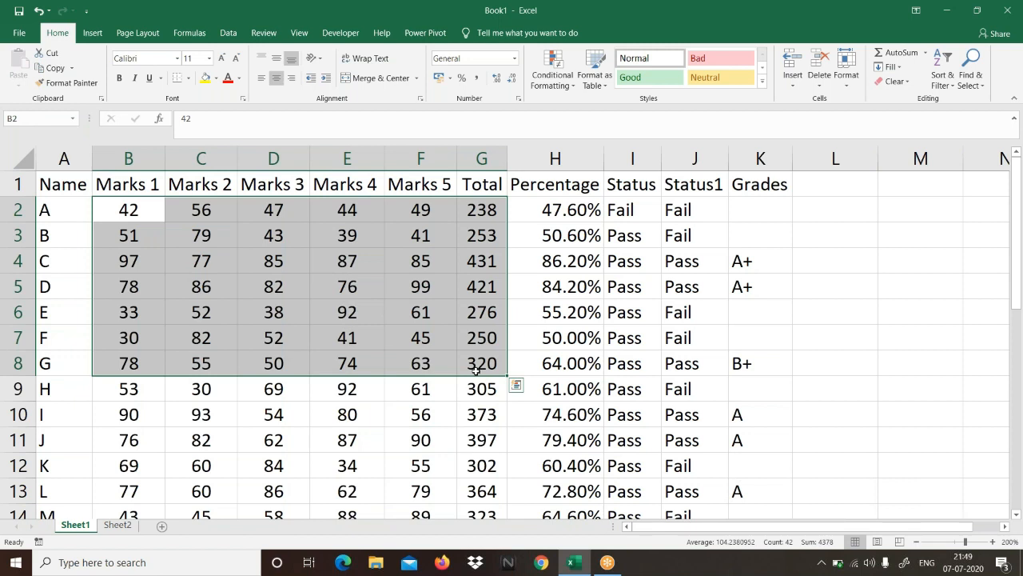